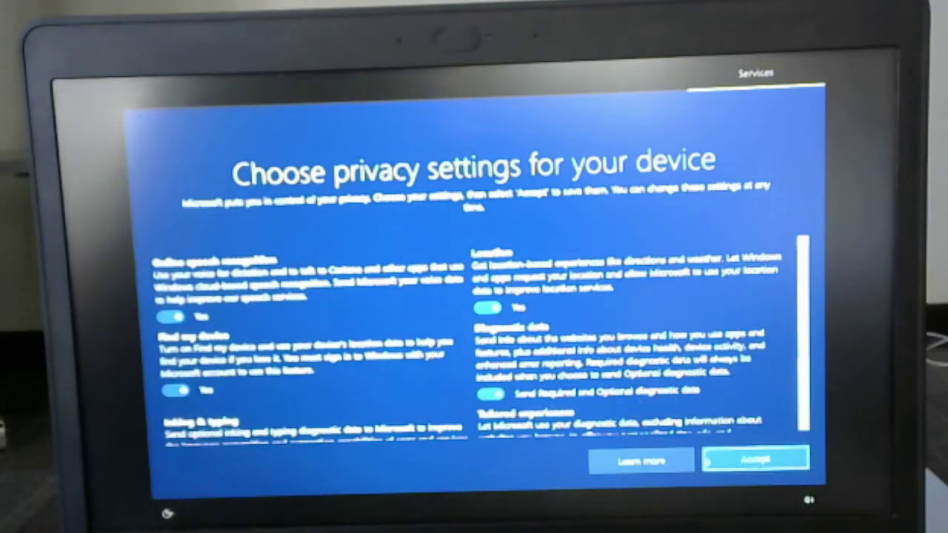
# - Accept the device's privacy settings and show the account setup details on the work setup page
pyautogui.click(752, 460)
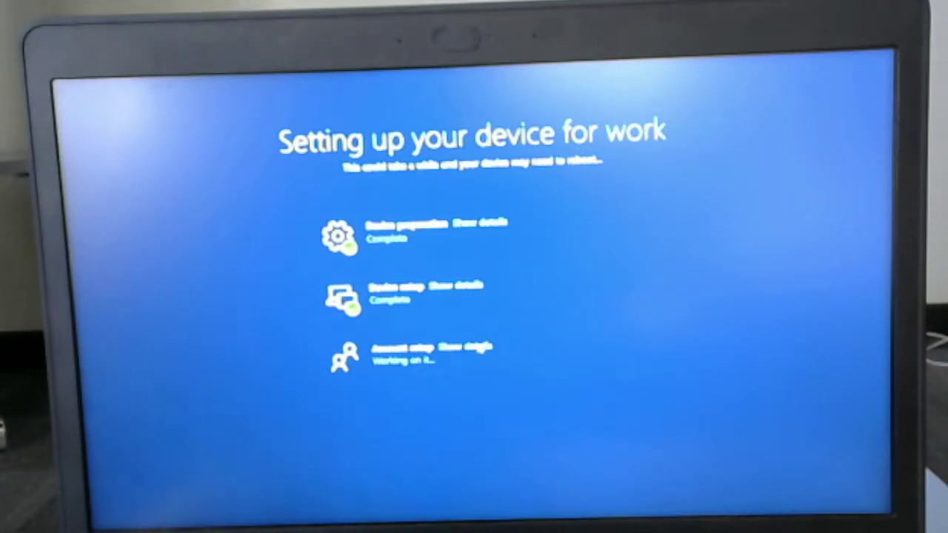
pyautogui.click(474, 346)
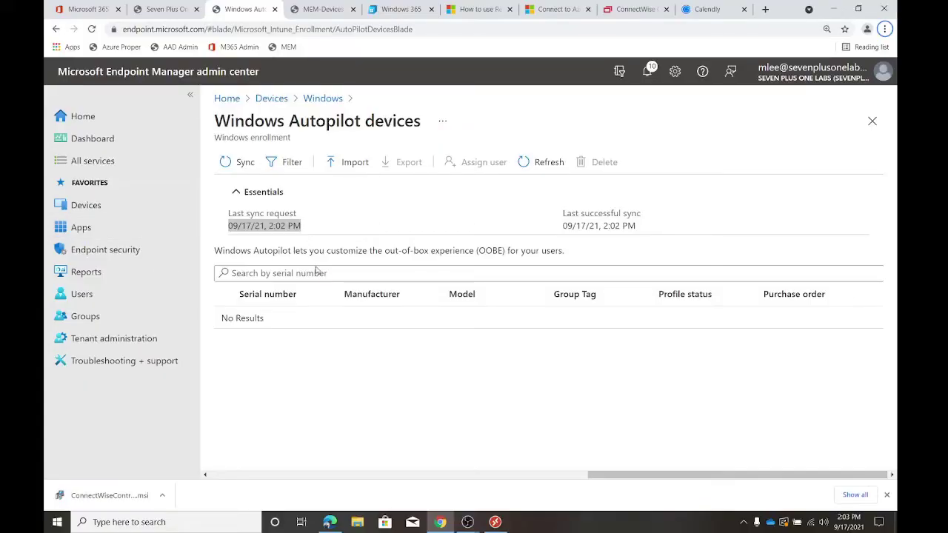
# - Review the settings and assignments in the properties of the SP1 Cloud COnfig ESP enrollment status page profile
pyautogui.click(322, 97)
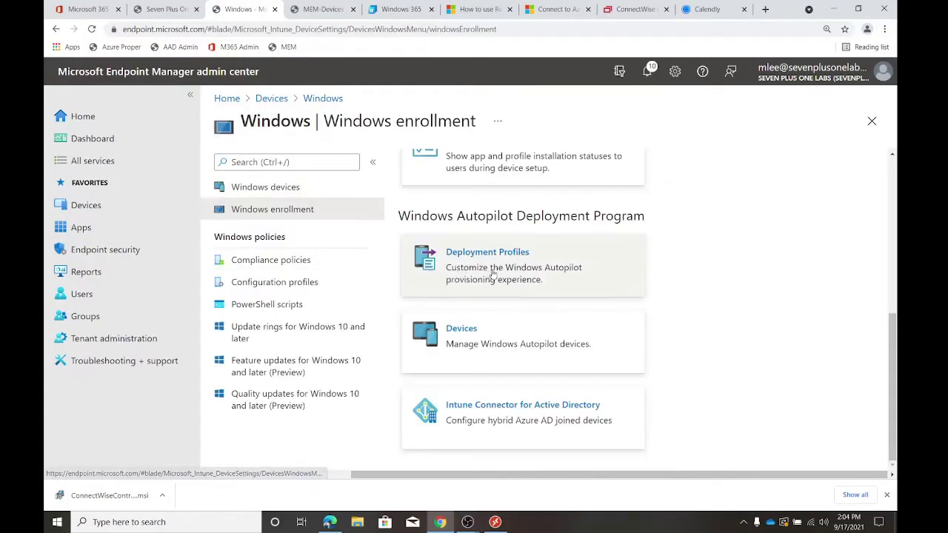
pyautogui.scroll(3, 509, 259)
pyautogui.scroll(3, 511, 326)
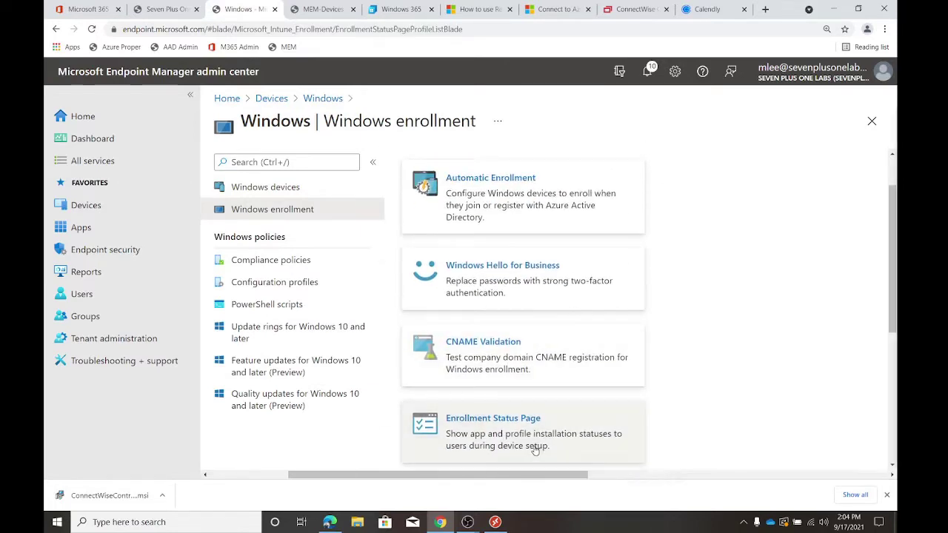
pyautogui.click(536, 446)
pyautogui.click(563, 306)
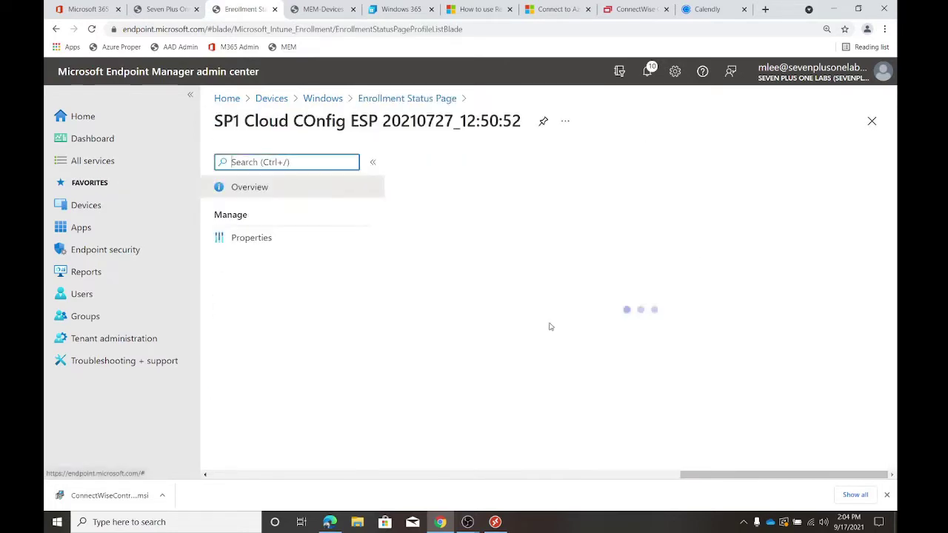
pyautogui.click(247, 237)
pyautogui.scroll(-3, 571, 331)
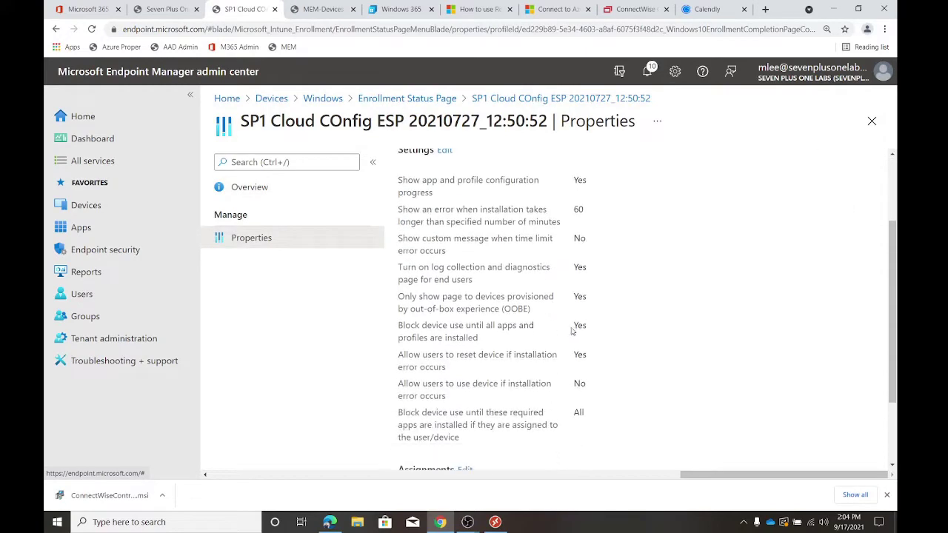
pyautogui.moveTo(569, 326); pyautogui.dragTo(598, 333)
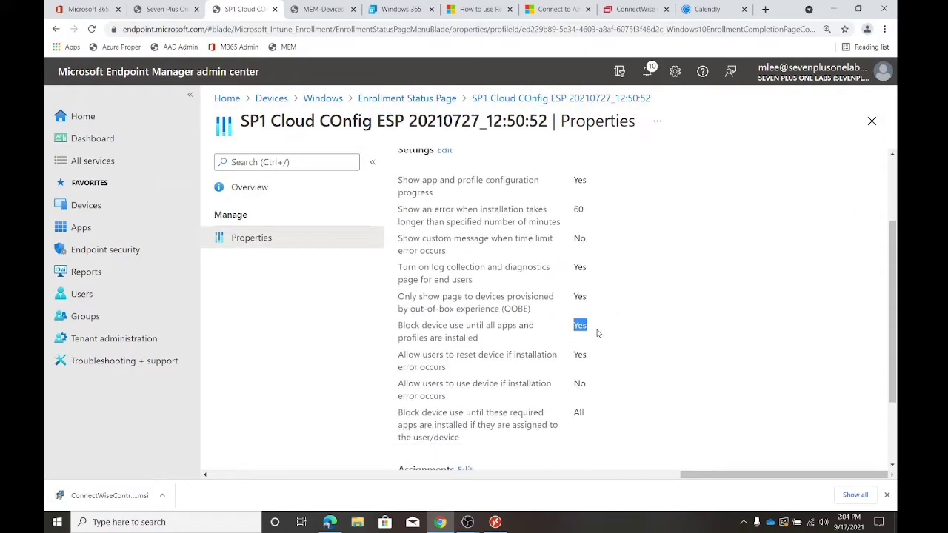
pyautogui.scroll(-2, 580, 356)
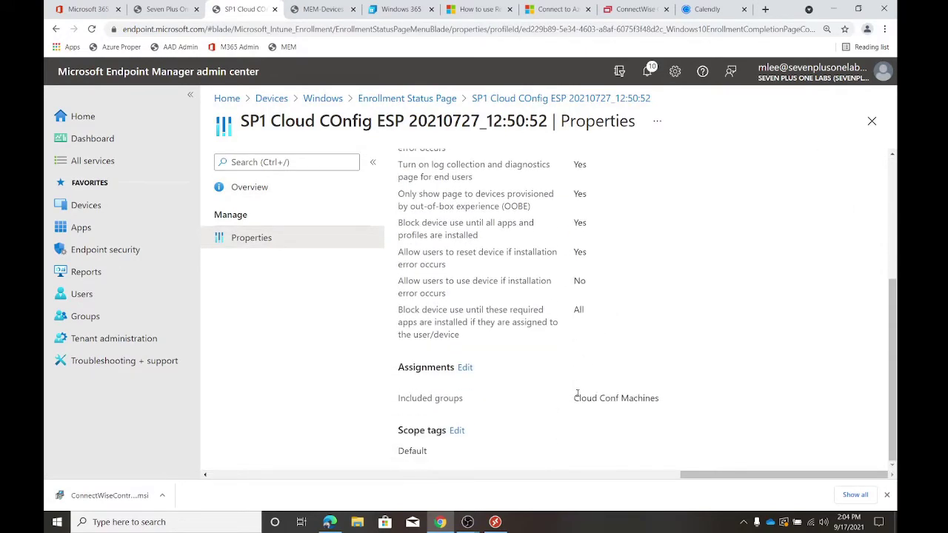
# - Review the out-of-box experience settings in the properties of the SP1 Cloud COnfig Autopilot deployment profile, including license terms and privacy settings
pyautogui.scroll(4, 580, 356)
pyautogui.click(519, 98)
pyautogui.click(406, 97)
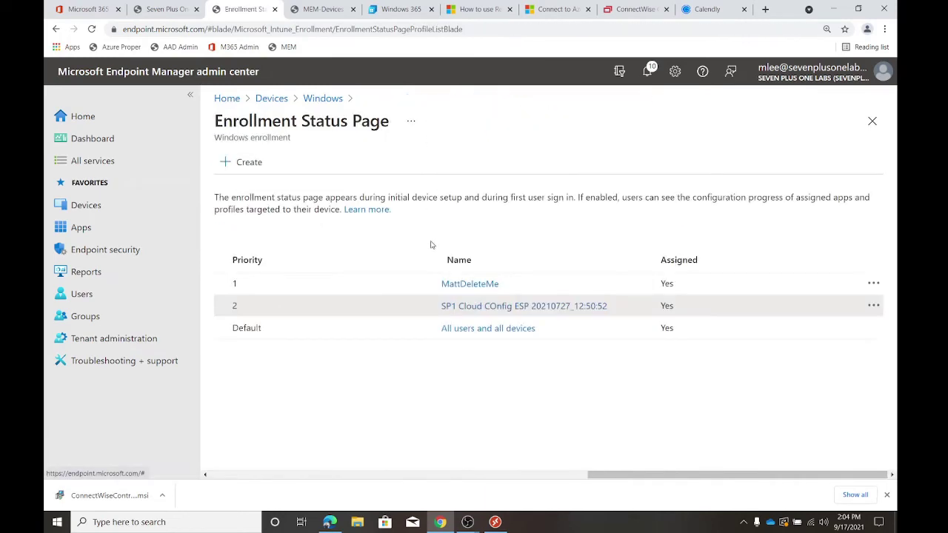
pyautogui.click(323, 98)
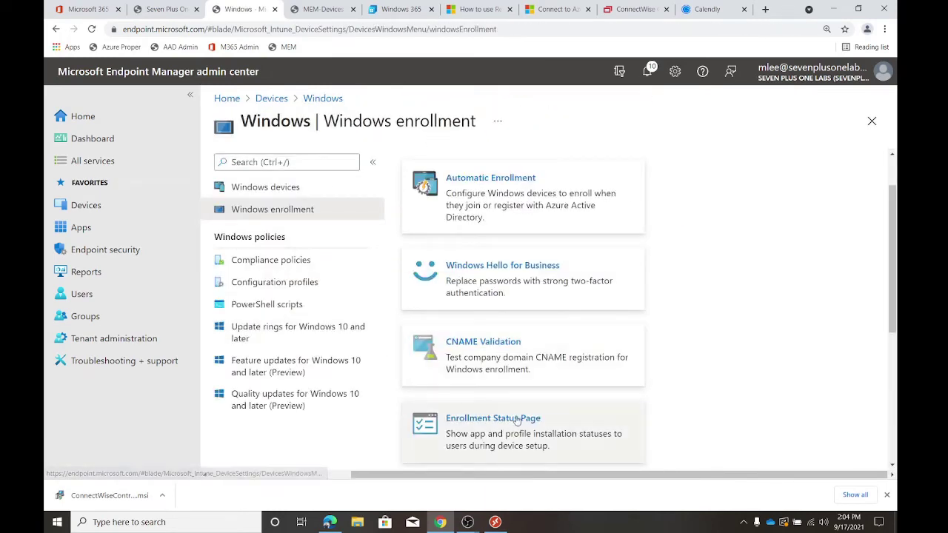
pyautogui.scroll(-4, 521, 419)
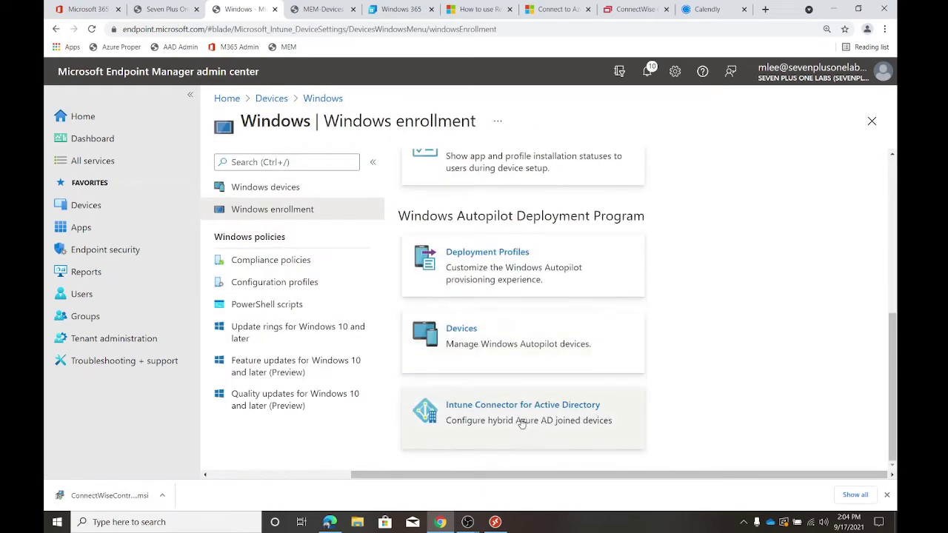
pyautogui.click(518, 288)
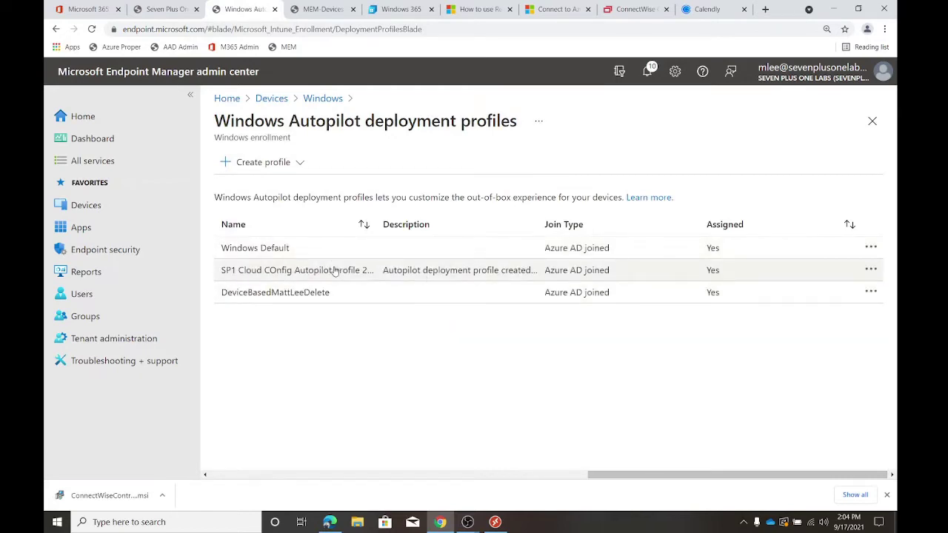
pyautogui.click(335, 271)
pyautogui.click(255, 238)
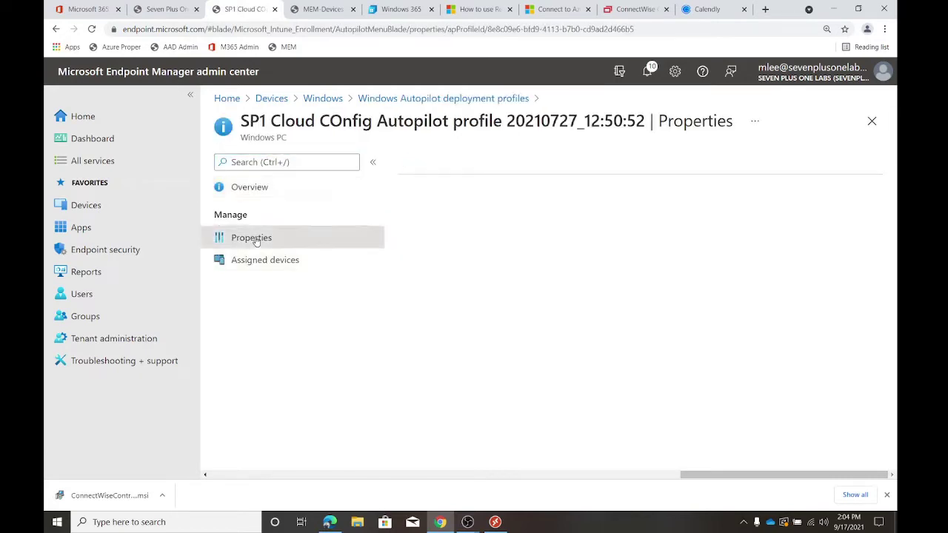
pyautogui.scroll(-3, 644, 328)
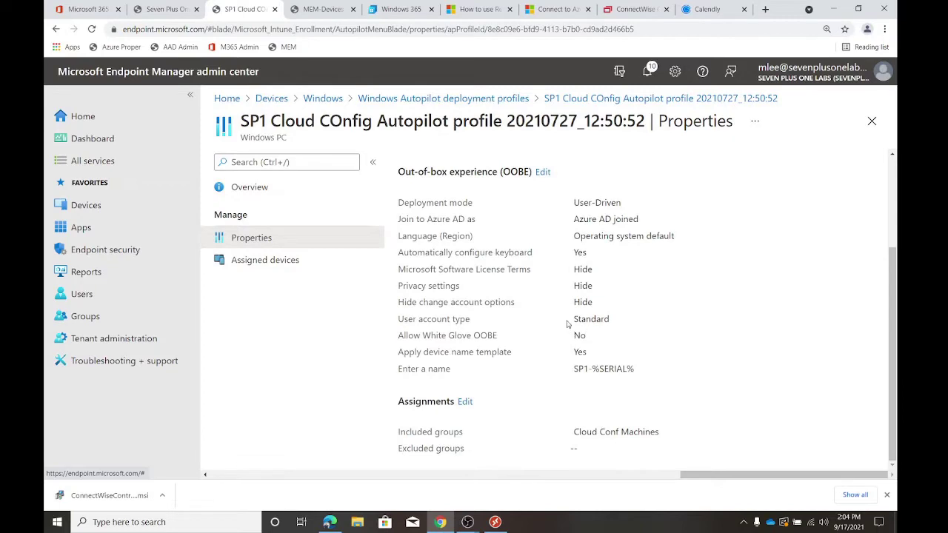
pyautogui.doubleClick(575, 289)
pyautogui.doubleClick(577, 270)
pyautogui.scroll(3, 575, 225)
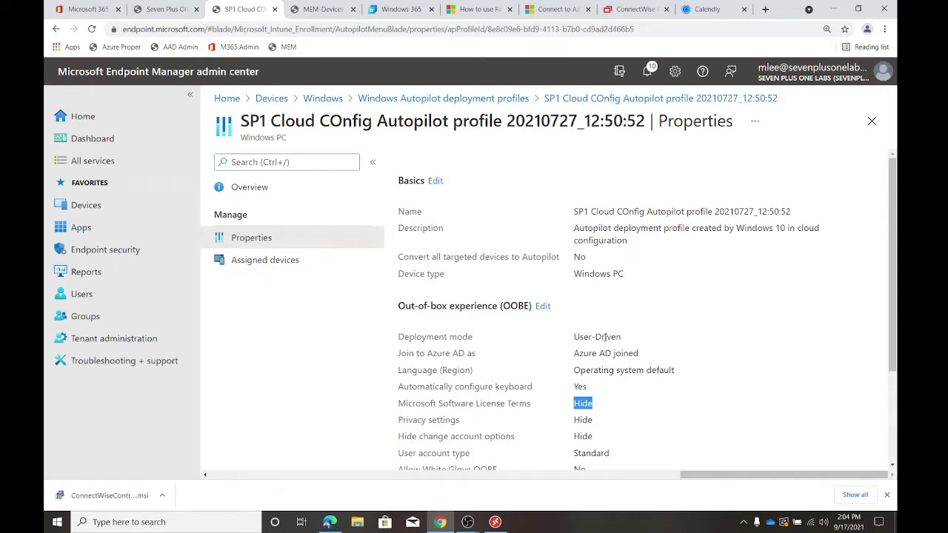
# - Check the assigned devices of the SP1 Cloud COnfig Autopilot profile
pyautogui.click(251, 265)
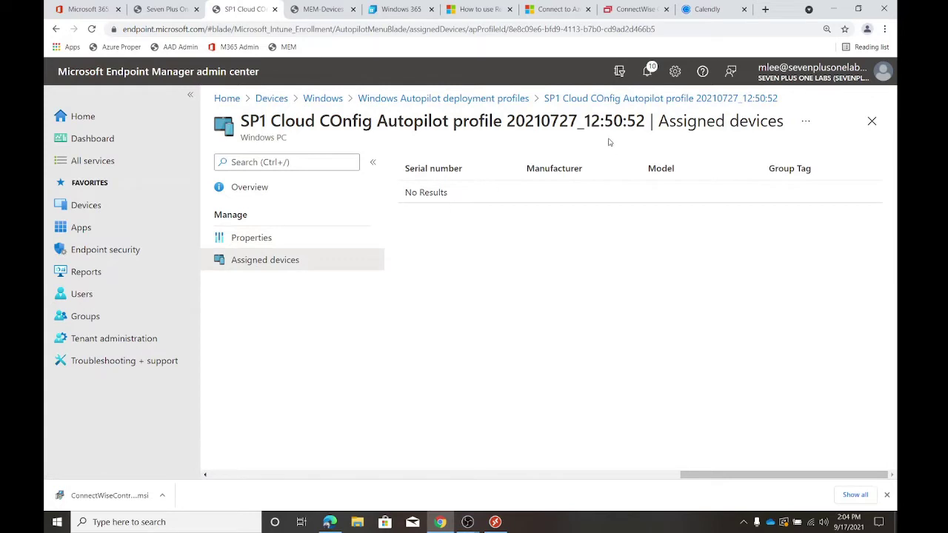
pyautogui.moveTo(427, 196); pyautogui.dragTo(356, 194)
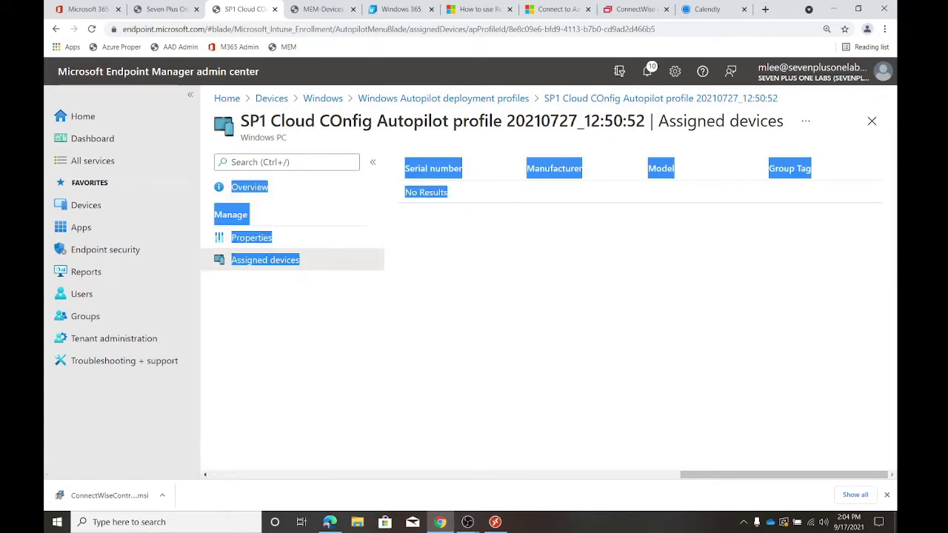
pyautogui.click(450, 194)
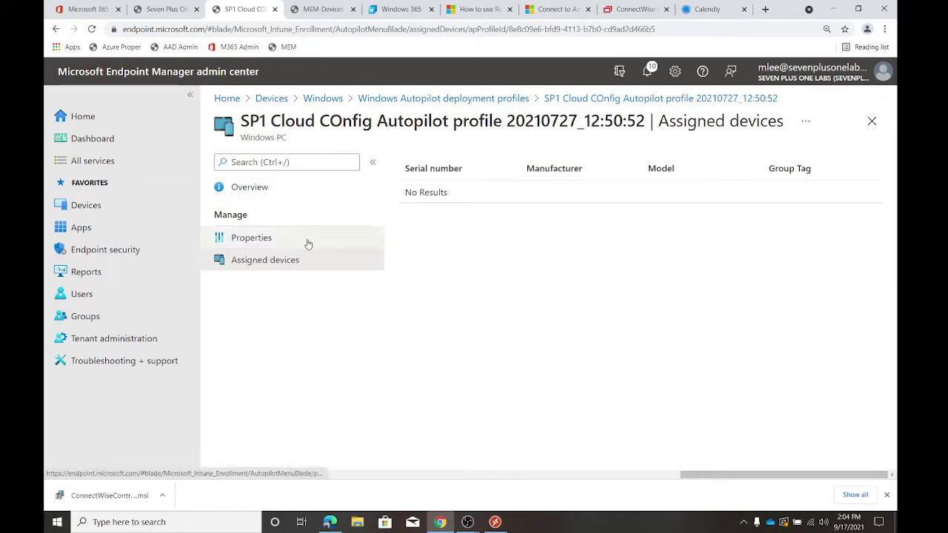
# - Return to the Autopilot deployment profiles and check the members of the MEM-Devices group in the Azure Active Directory admin center
pyautogui.click(501, 99)
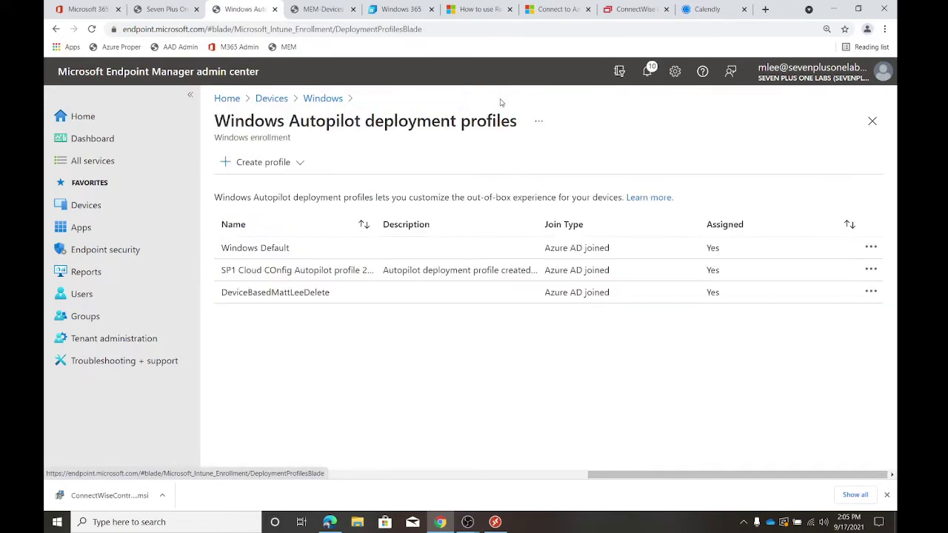
pyautogui.click(326, 8)
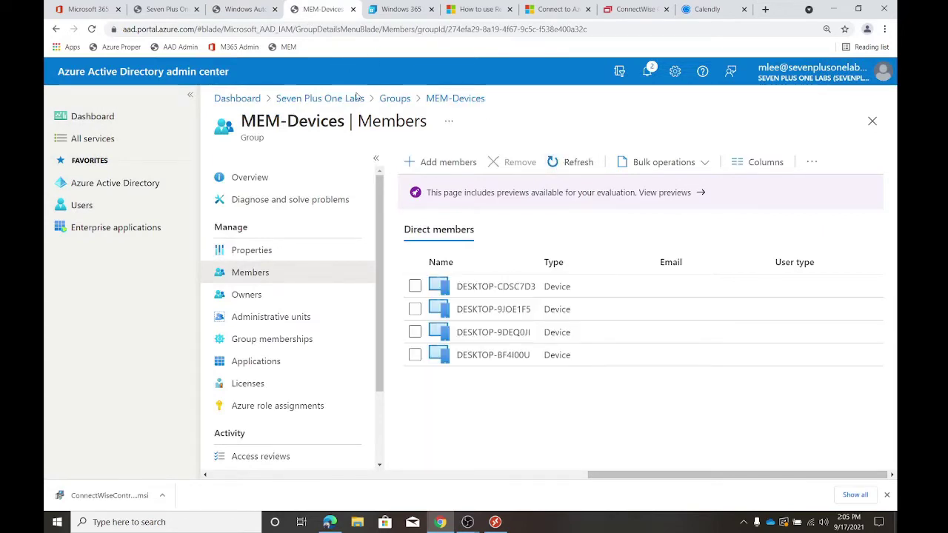
pyautogui.click(244, 8)
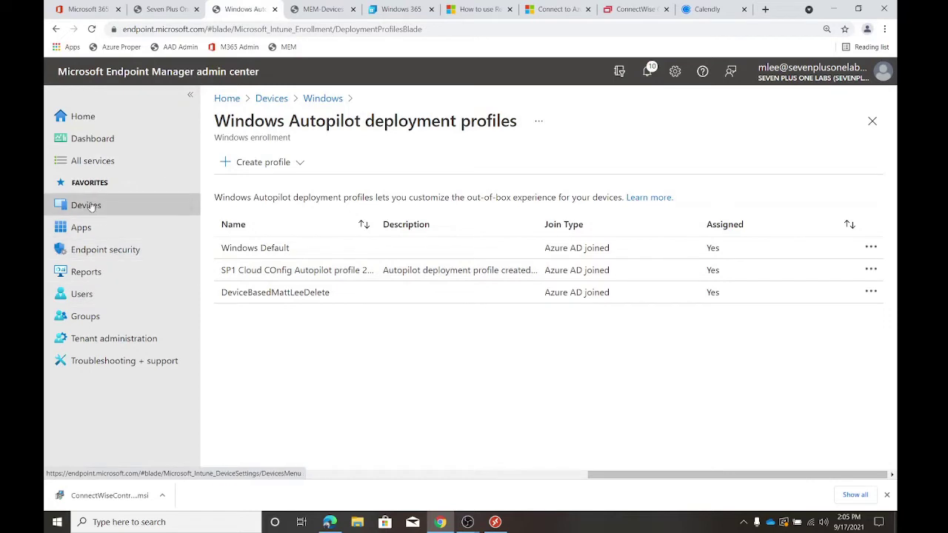
# - Open the Windows Autopilot devices list, refresh it, try to sync it, and reopen the list
pyautogui.click(320, 101)
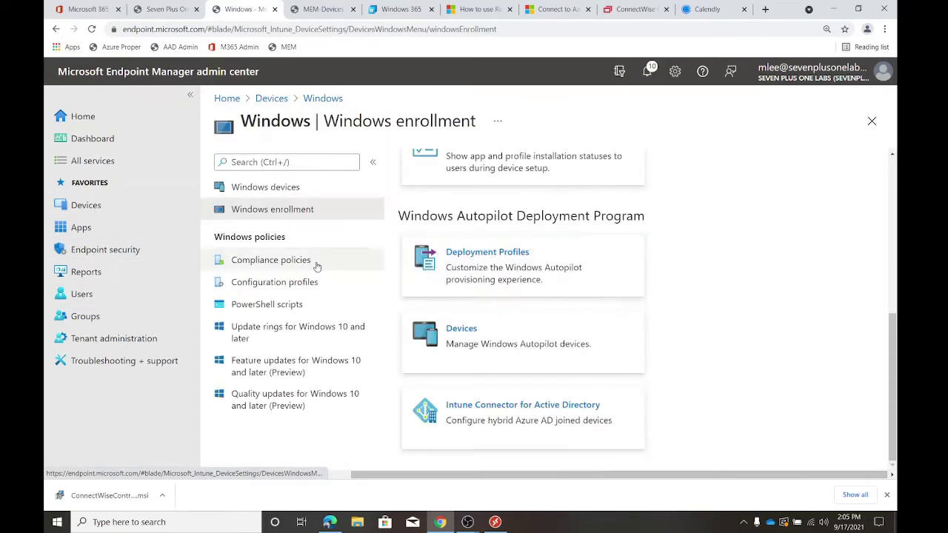
pyautogui.click(504, 339)
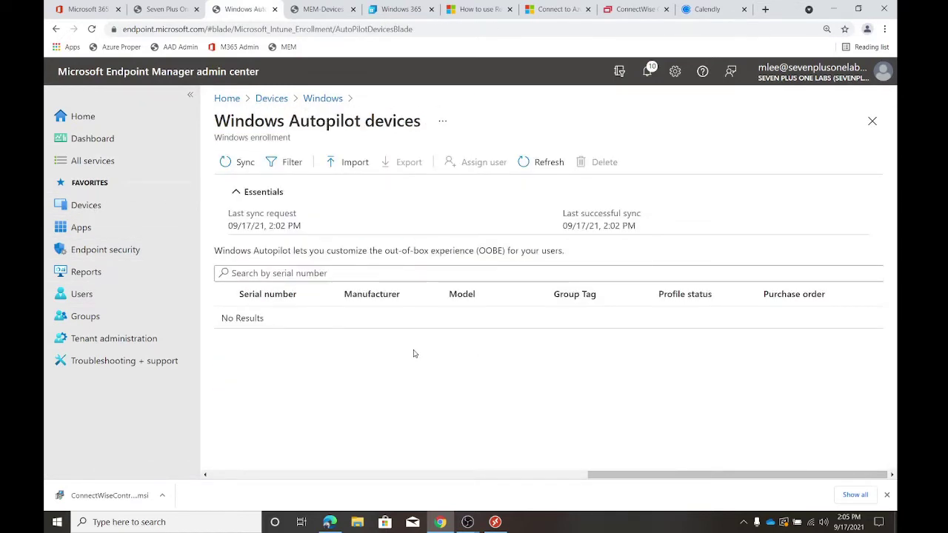
pyautogui.click(551, 169)
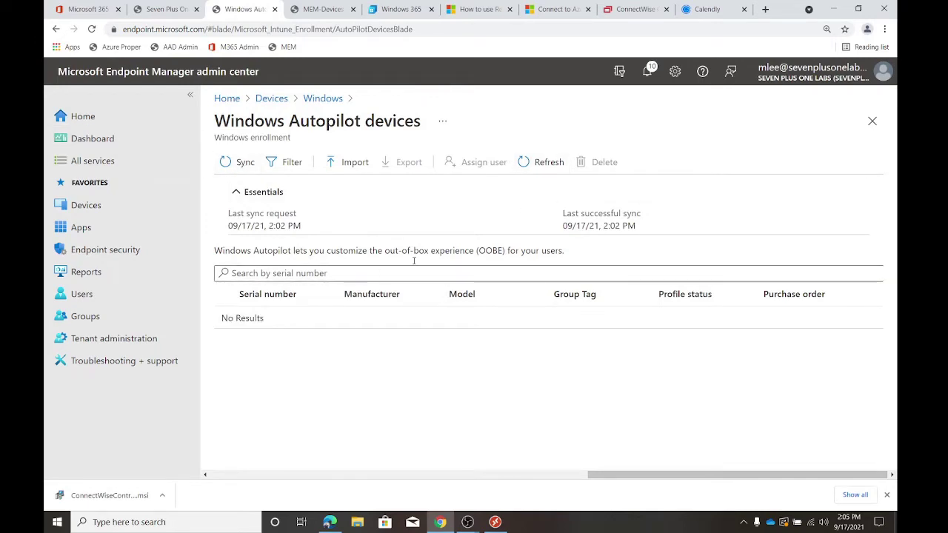
pyautogui.click(545, 163)
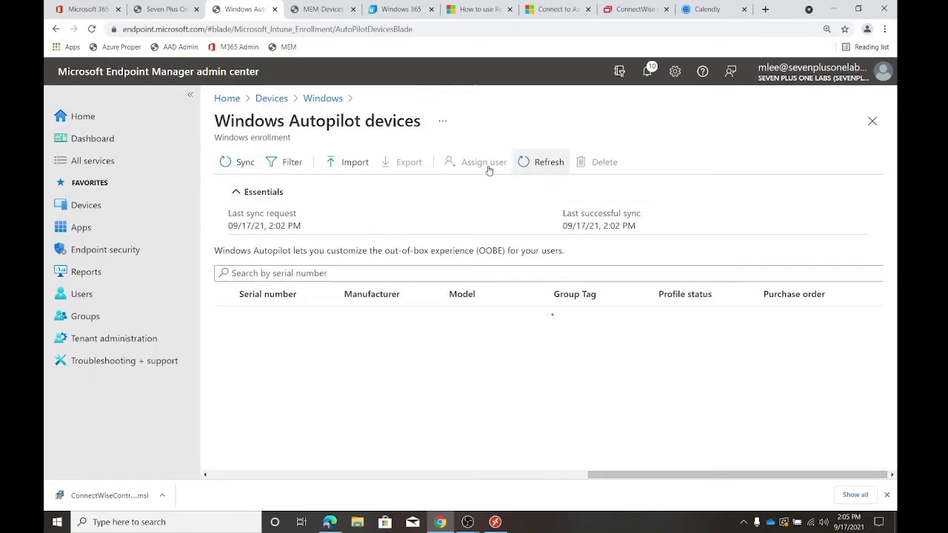
pyautogui.click(239, 168)
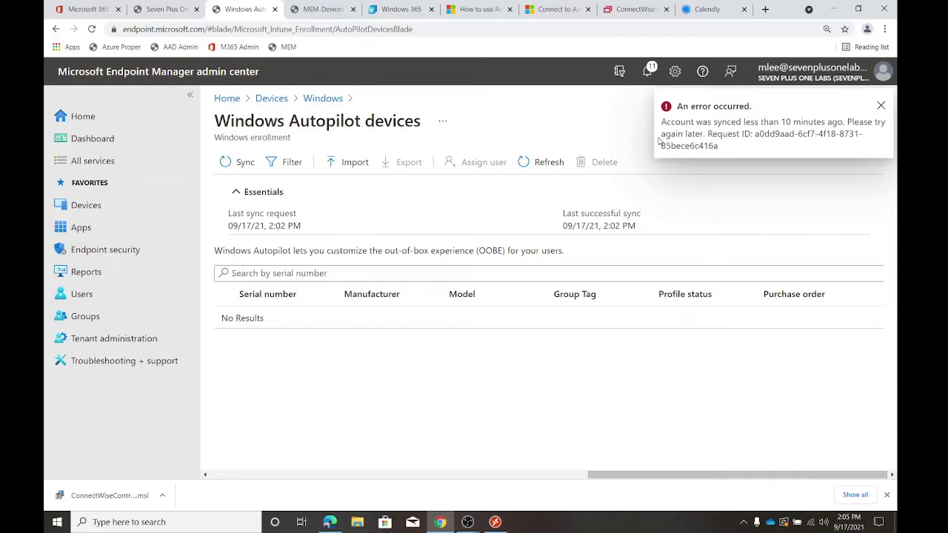
pyautogui.click(324, 100)
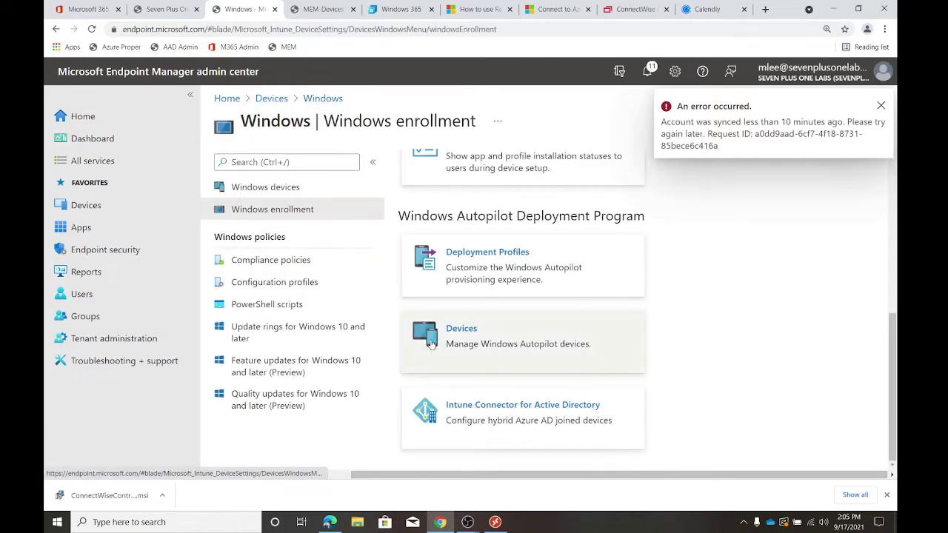
pyautogui.click(482, 342)
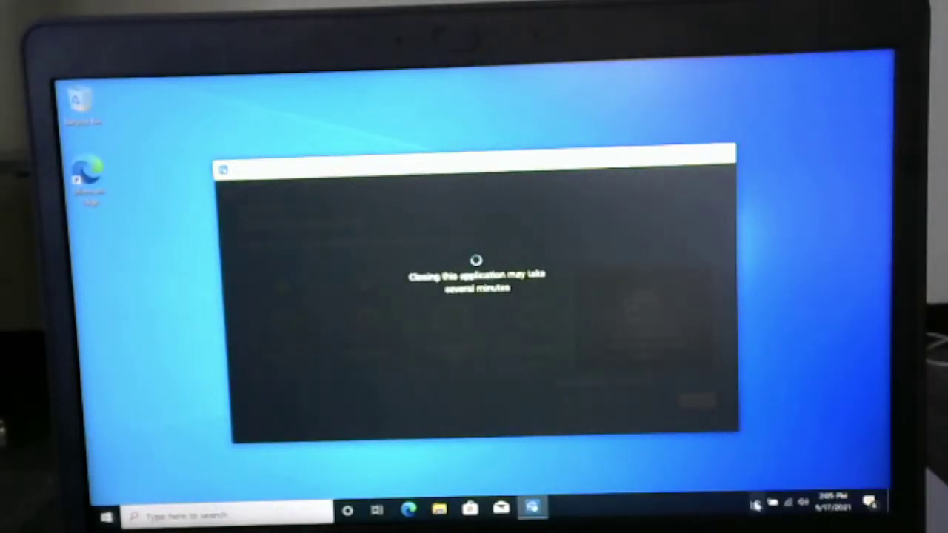
# - Check the hidden system tray icons and the Start menu on the newly set up laptop
pyautogui.click(755, 502)
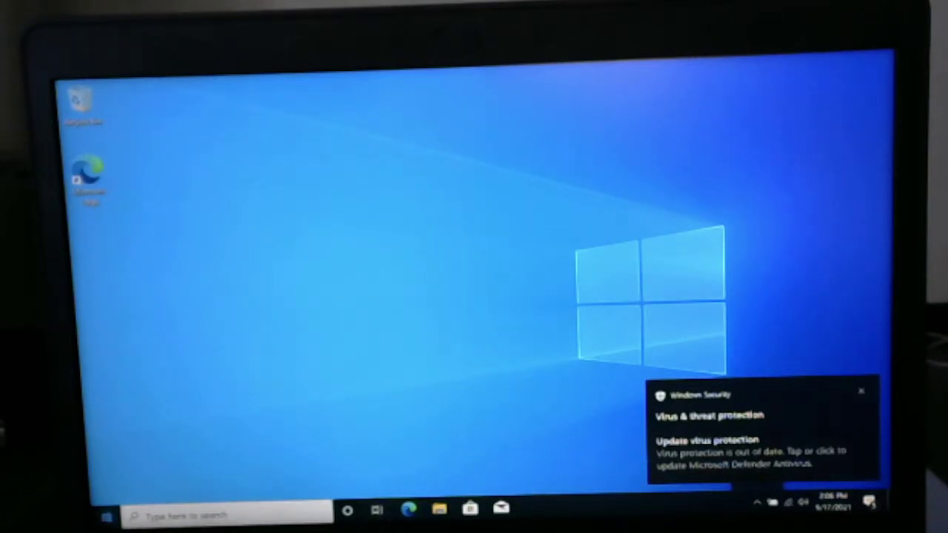
pyautogui.click(105, 517)
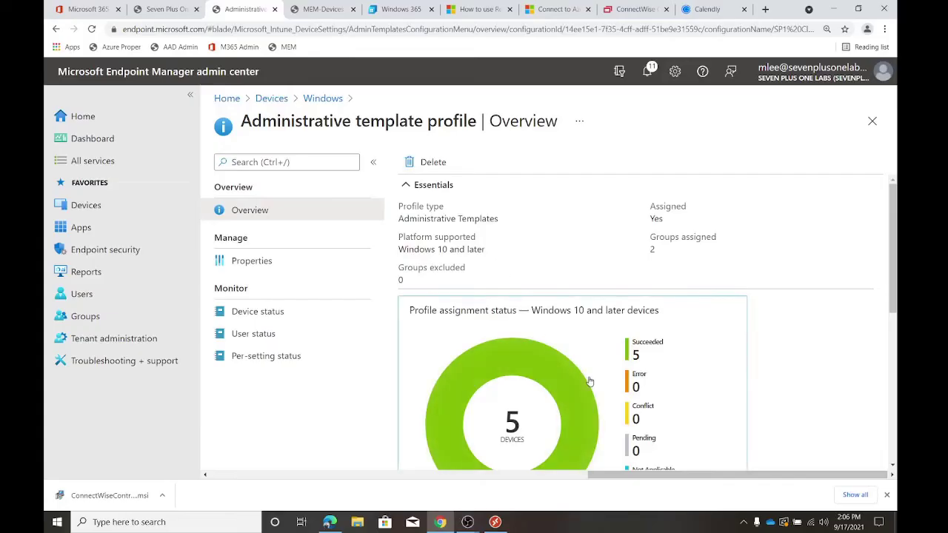
# - Start a configuration profile for Windows 10 and later, view the Templates profile type, and choose Settings catalog (preview)
pyautogui.click(324, 99)
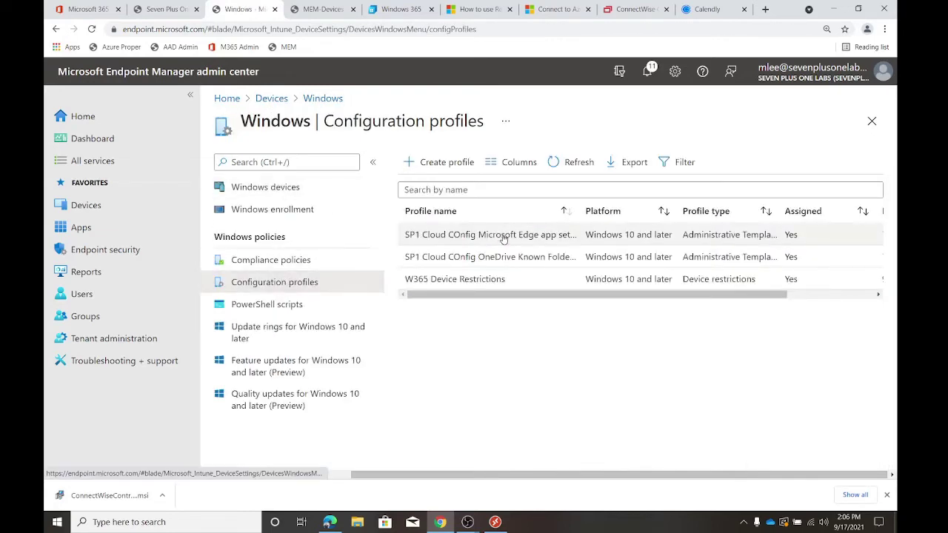
pyautogui.click(458, 163)
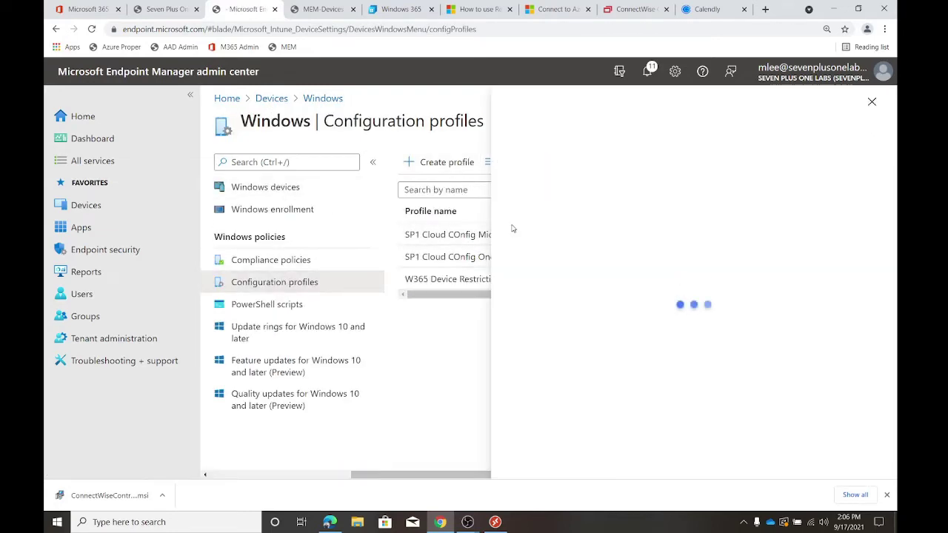
pyautogui.click(578, 170)
pyautogui.click(568, 194)
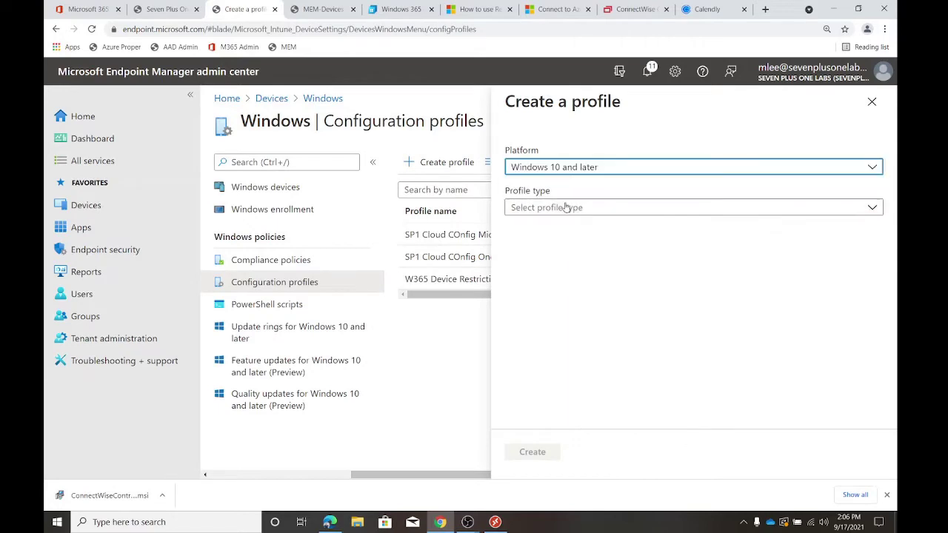
pyautogui.click(565, 209)
pyautogui.click(552, 247)
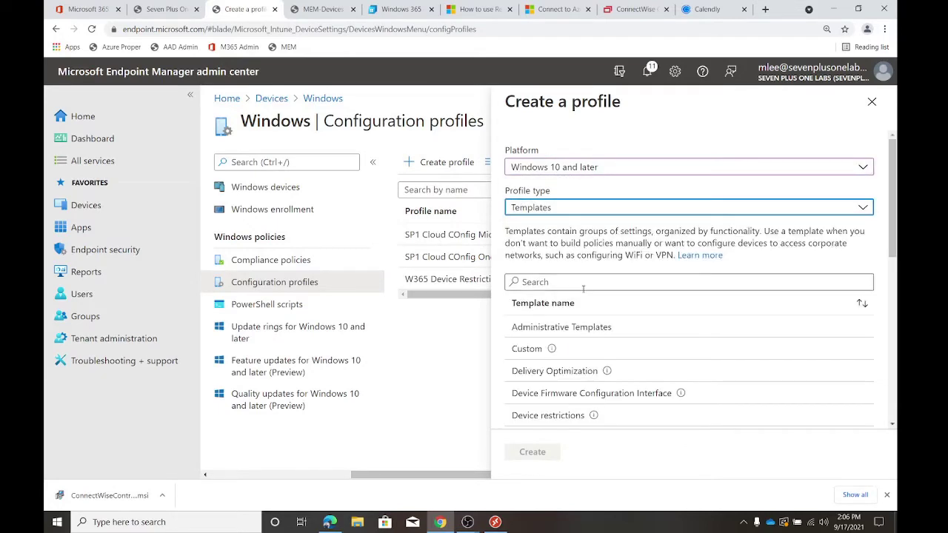
pyautogui.click(571, 209)
pyautogui.click(567, 226)
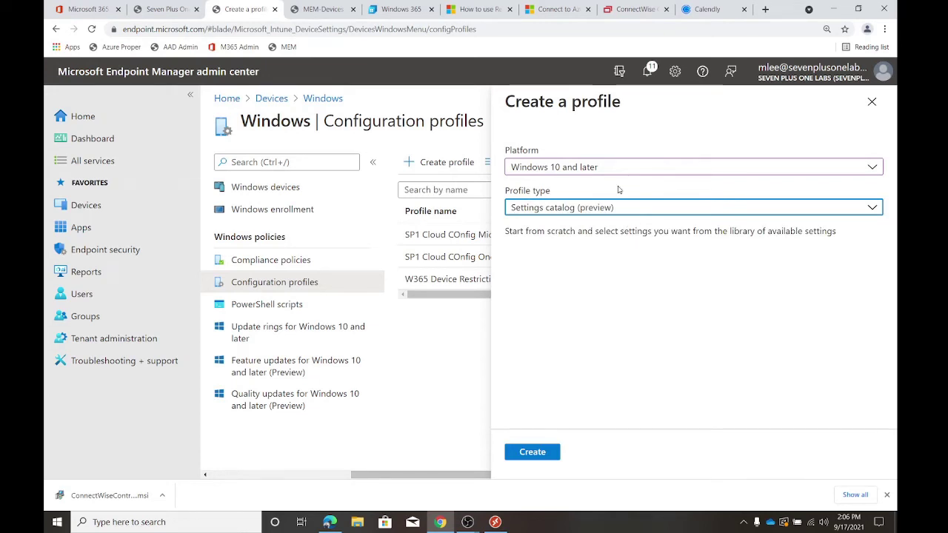
# - Switch the profile type to Templates, look through the template list, and create a profile from Administrative Templates
pyautogui.click(575, 207)
pyautogui.click(567, 248)
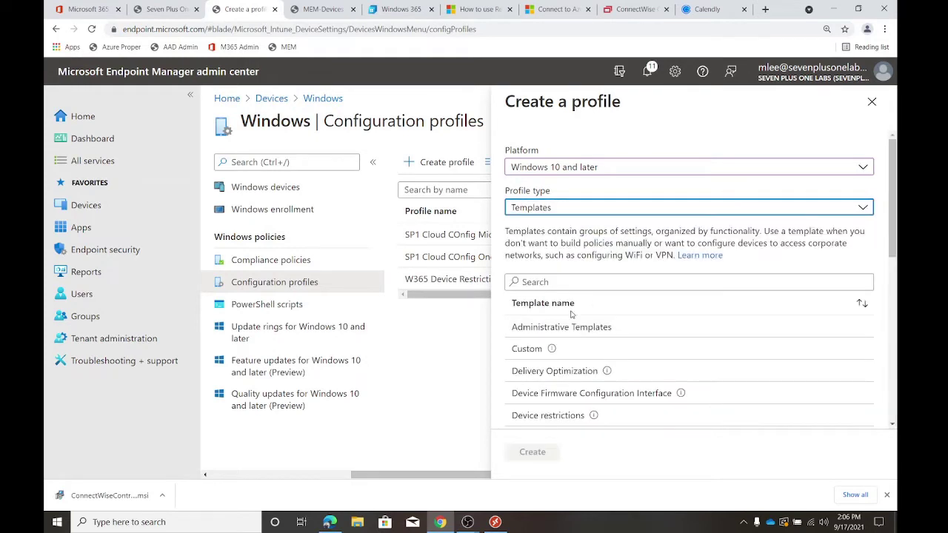
pyautogui.scroll(-2, 571, 314)
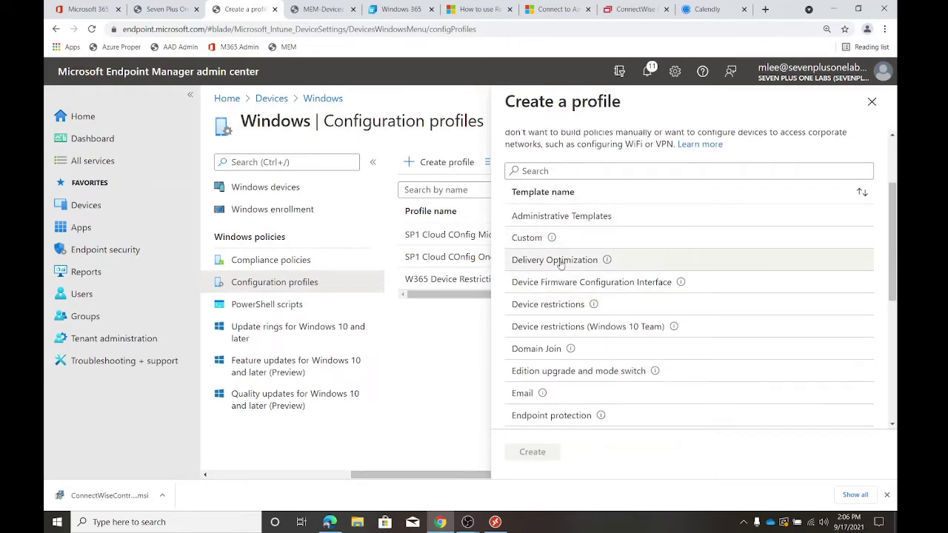
pyautogui.scroll(-2, 574, 304)
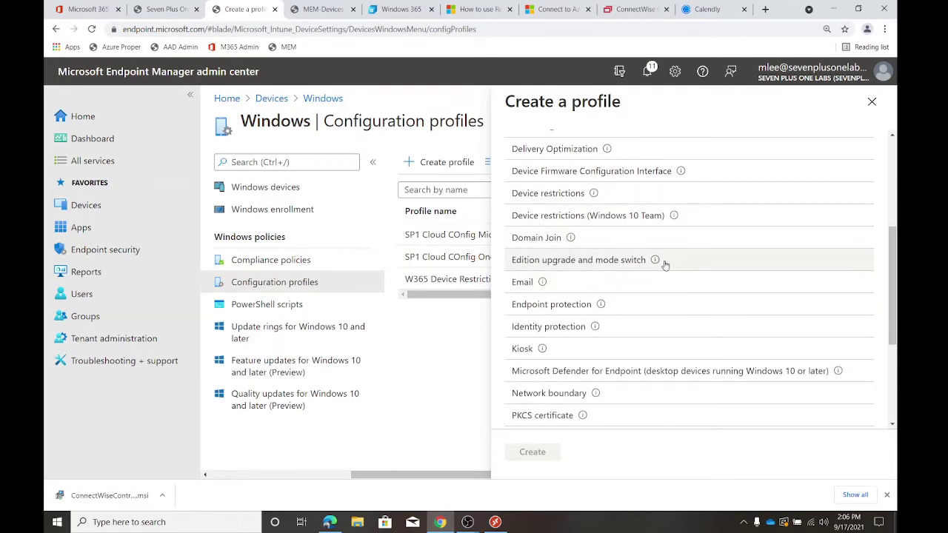
pyautogui.scroll(-2, 523, 288)
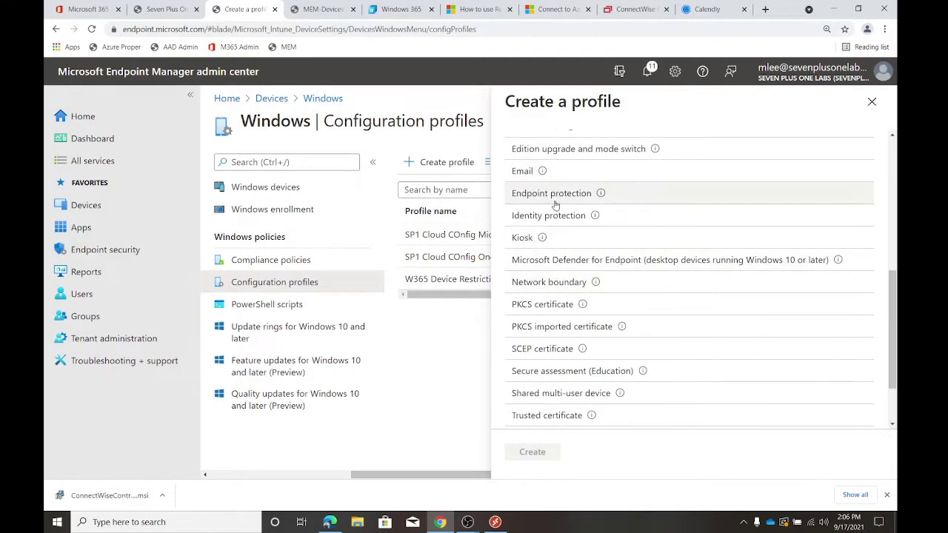
pyautogui.scroll(-2, 544, 380)
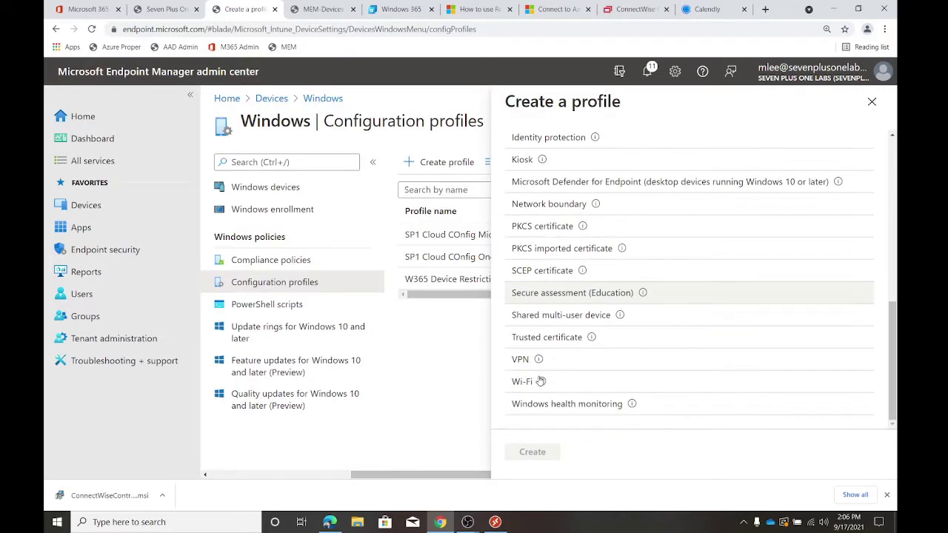
pyautogui.scroll(6, 548, 381)
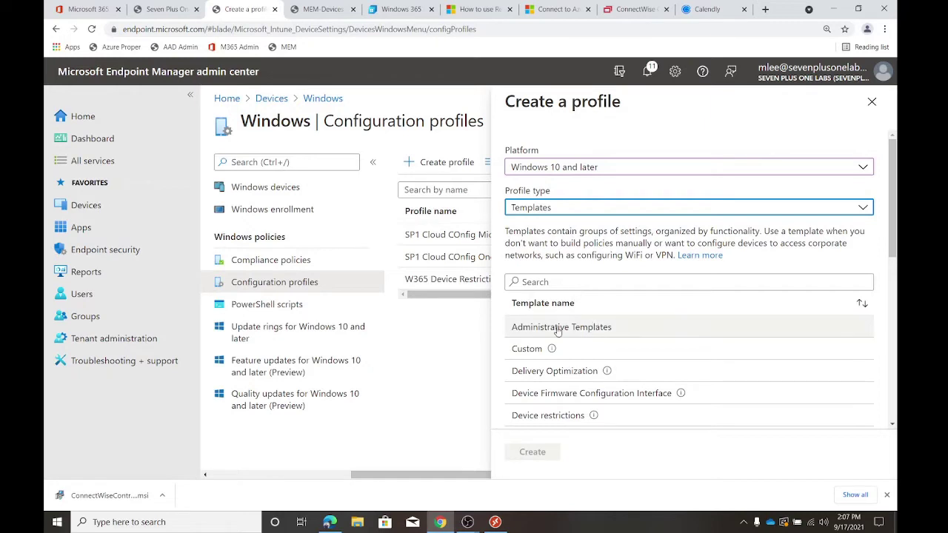
pyautogui.click(555, 327)
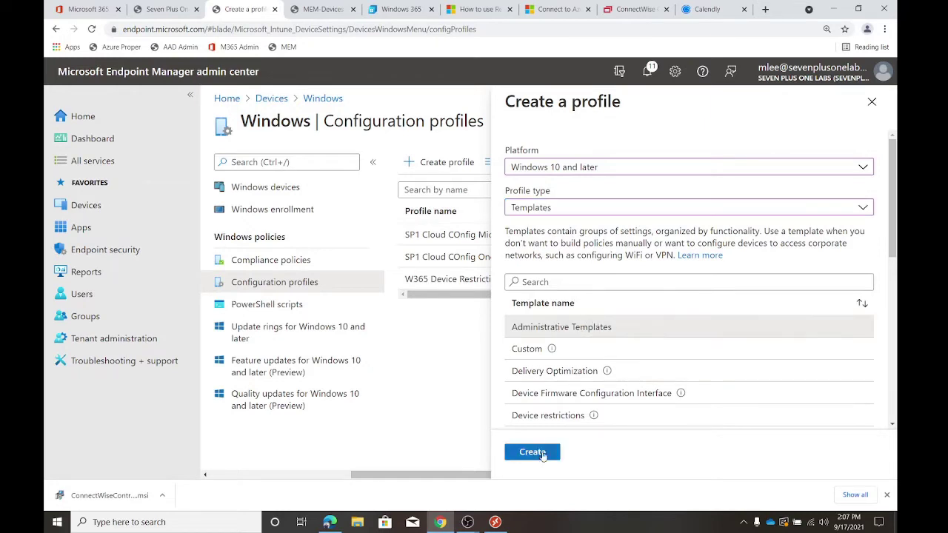
pyautogui.click(543, 452)
# - Name the profile OneDriveSettings and continue to its configuration settings
pyautogui.click(534, 201)
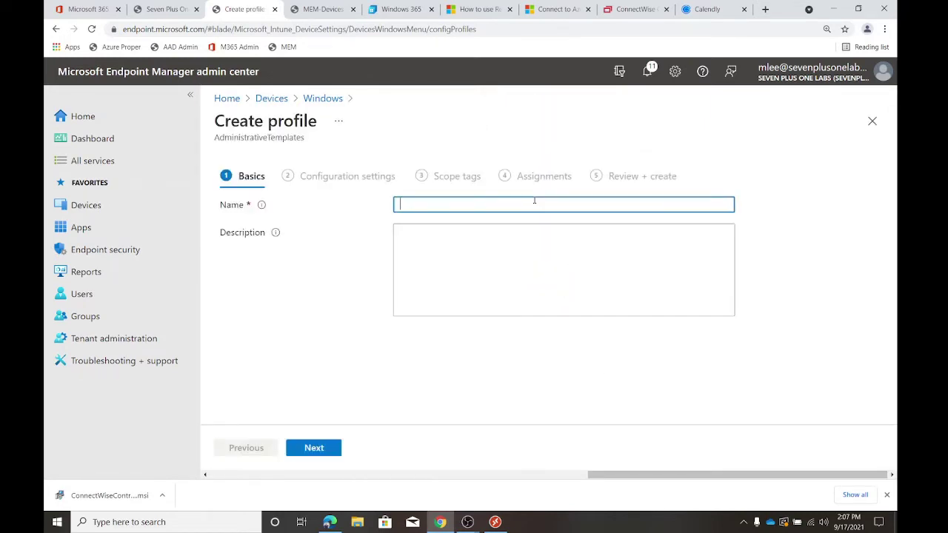
pyautogui.write('OneDriveSettings')
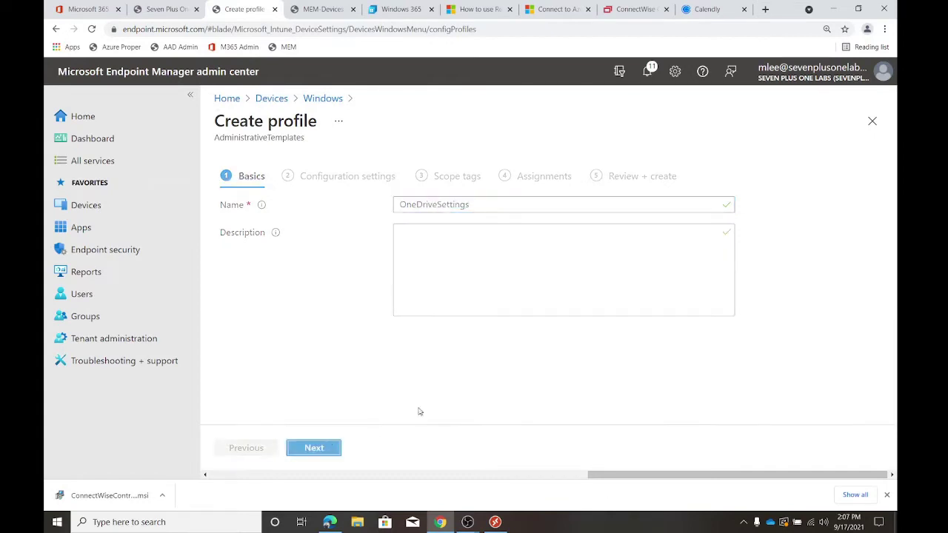
pyautogui.click(326, 447)
# - Find and open the OneDrive folder in the Computer Configuration settings
pyautogui.scroll(-3, 407, 302)
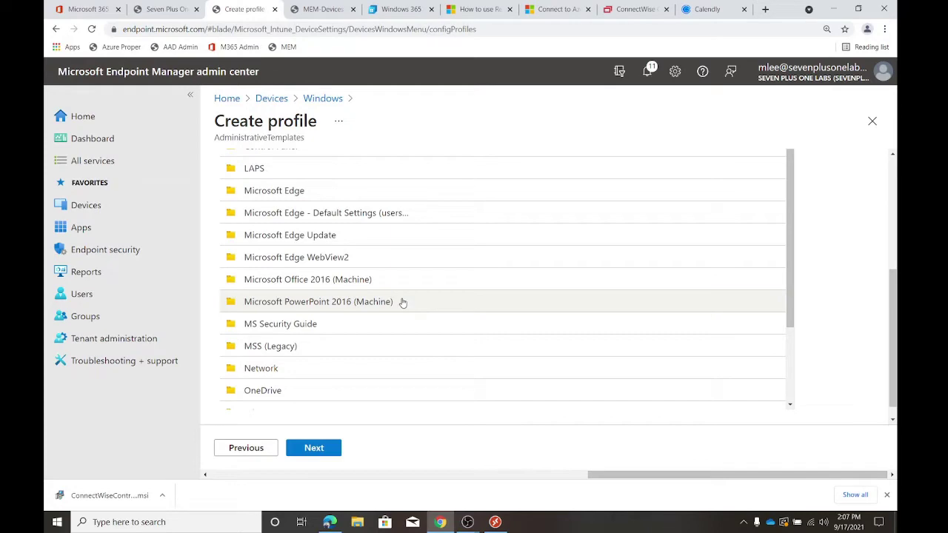
pyautogui.scroll(1, 355, 272)
pyautogui.scroll(-2, 355, 304)
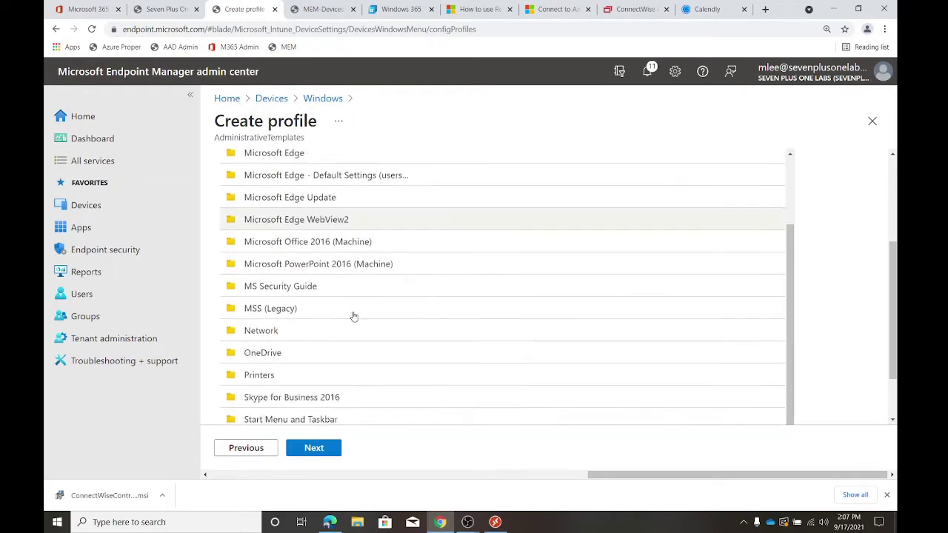
pyautogui.scroll(-3, 354, 316)
pyautogui.click(270, 286)
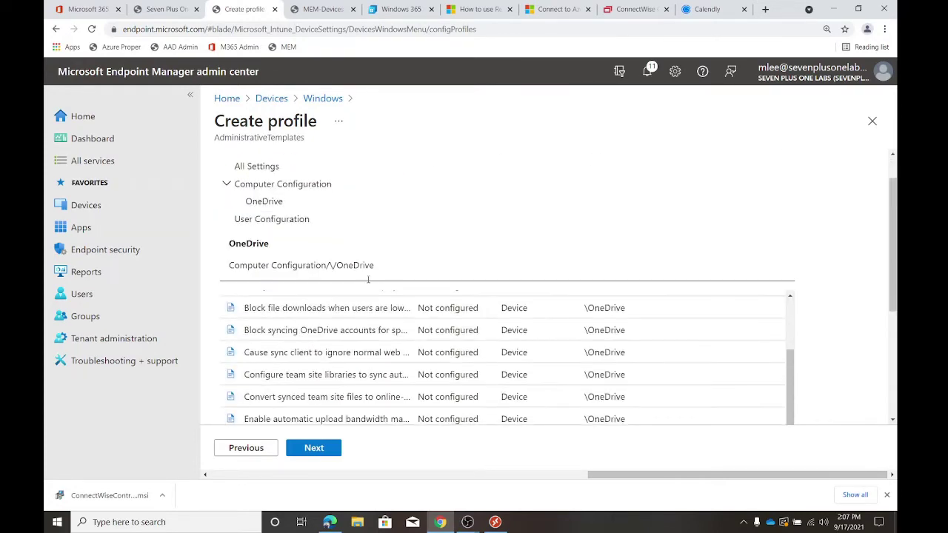
# - Find the OneDrive setting for silently moving Windows known folders to OneDrive, read its description, and set it to Enabled
pyautogui.scroll(-2, 368, 279)
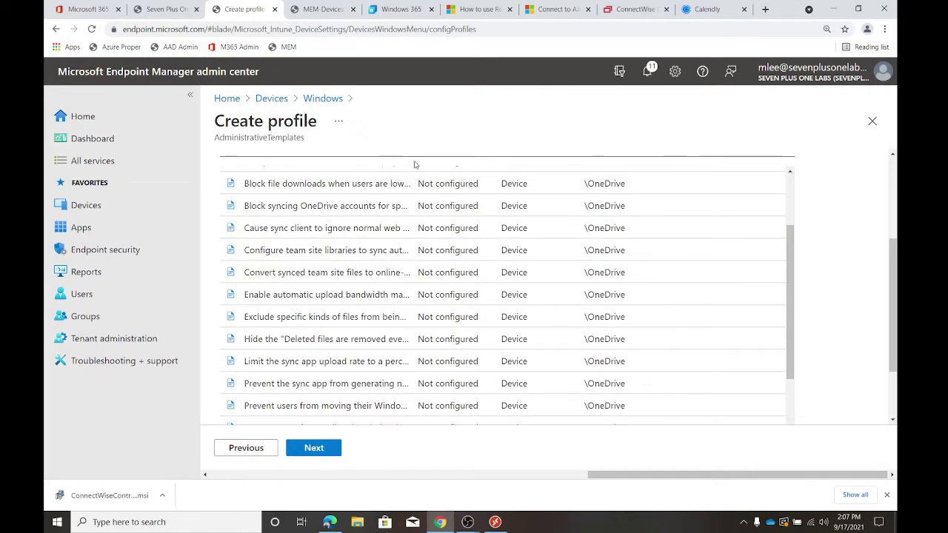
pyautogui.scroll(2, 419, 186)
pyautogui.scroll(-3, 393, 222)
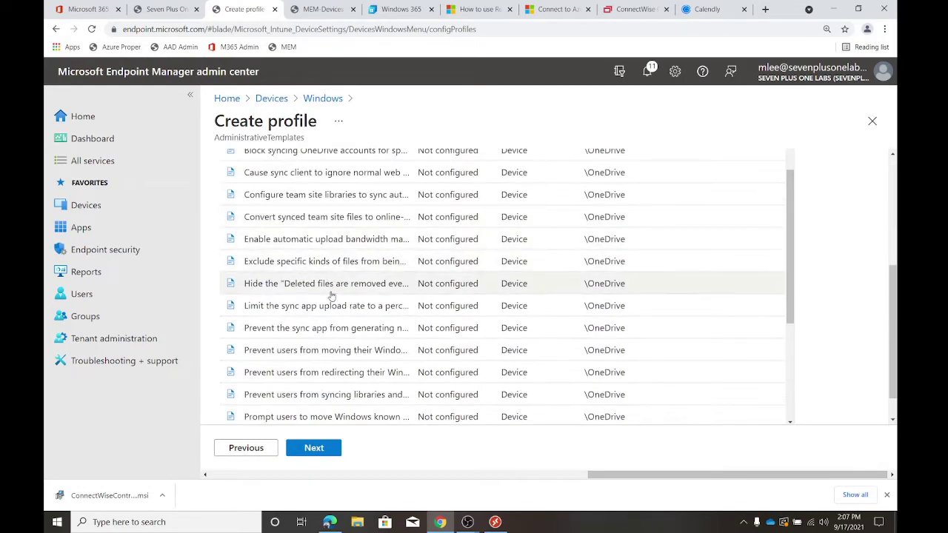
pyautogui.scroll(-3, 331, 311)
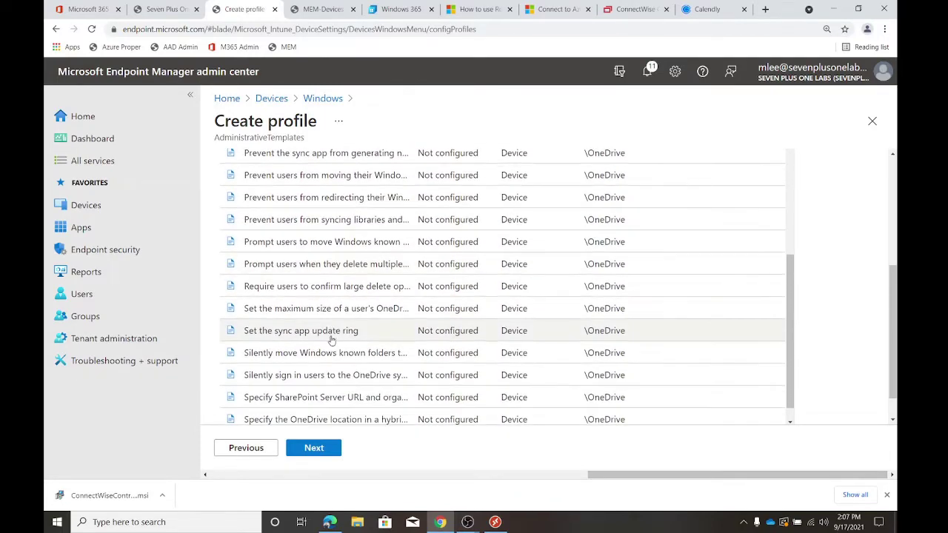
pyautogui.click(337, 333)
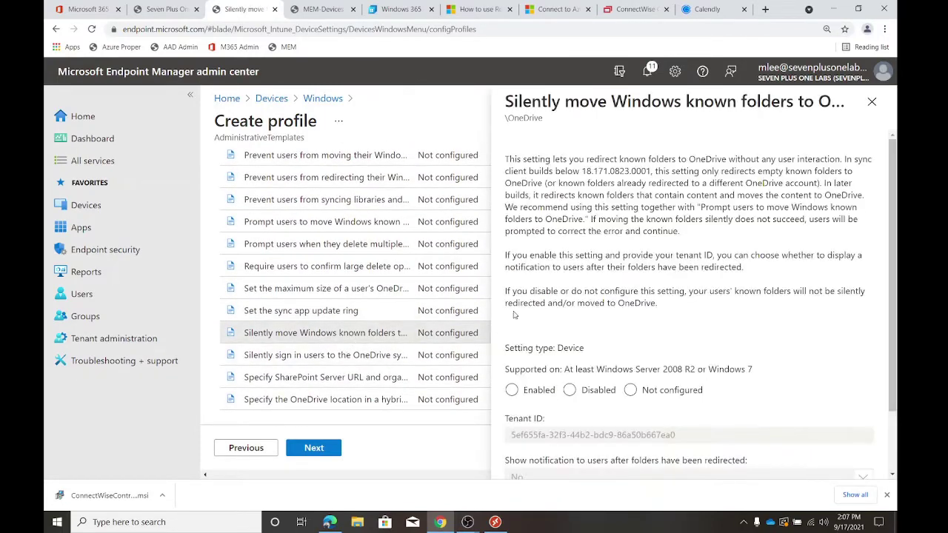
pyautogui.scroll(-2, 751, 274)
pyautogui.scroll(2, 761, 270)
pyautogui.scroll(-1, 585, 338)
pyautogui.click(511, 315)
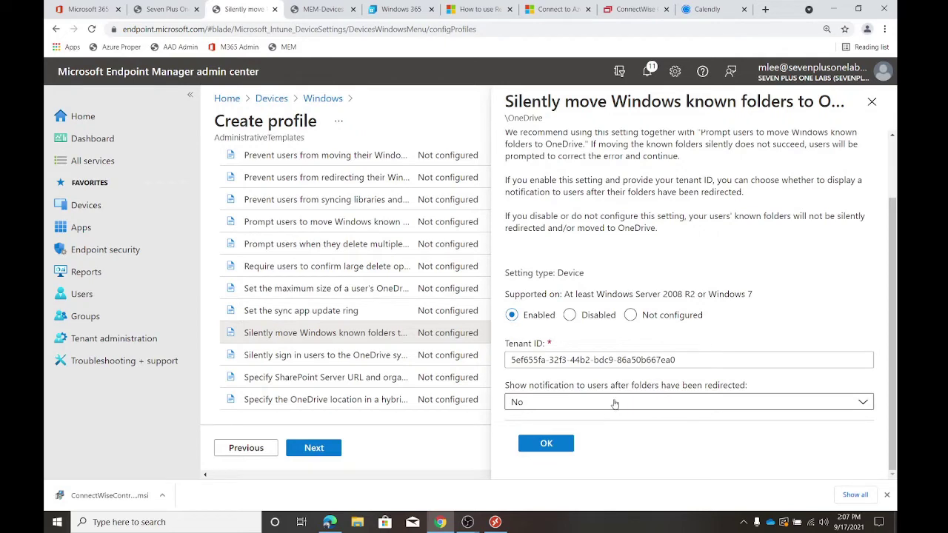
# - Check the tenant ID, set Show notification to users after folders have been redirected to Yes, and save the known folders setting
pyautogui.scroll(1, 604, 205)
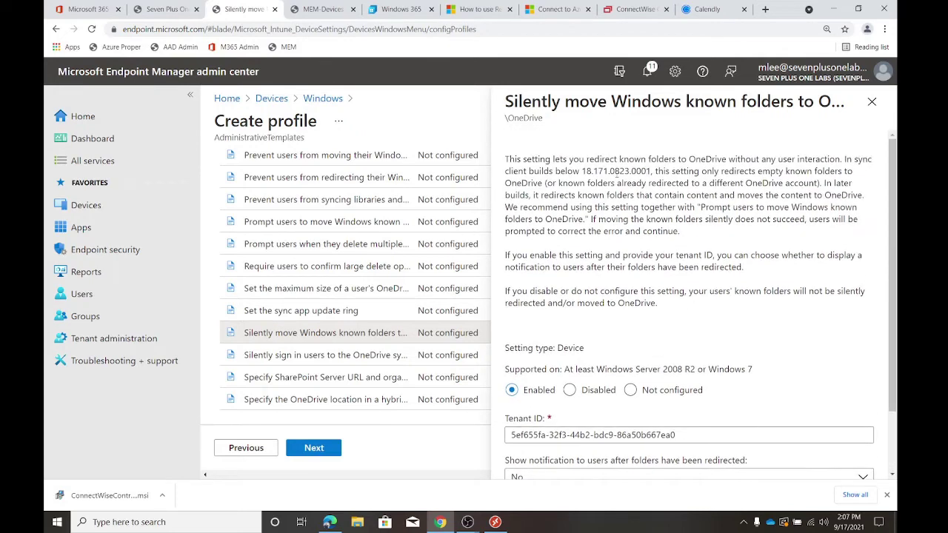
pyautogui.scroll(-1, 828, 286)
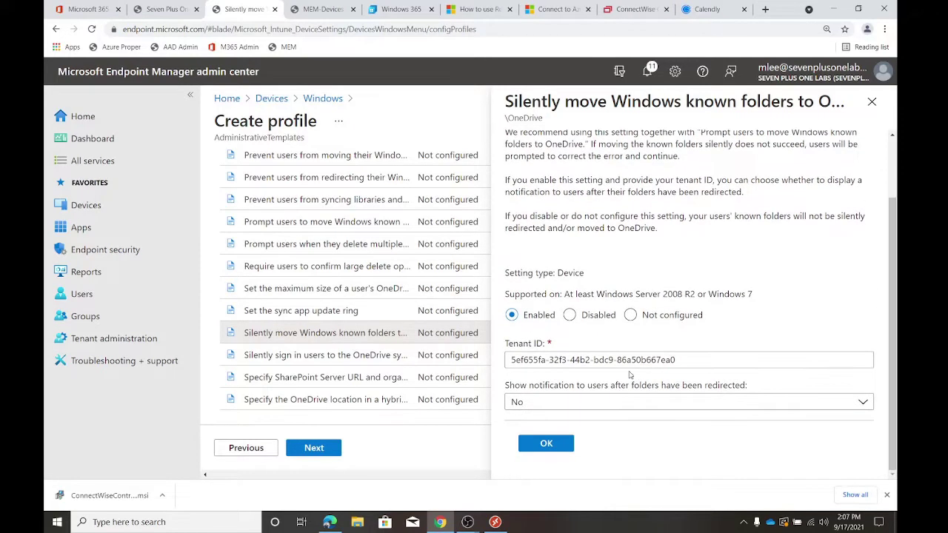
pyautogui.click(510, 360)
pyautogui.moveTo(510, 360); pyautogui.dragTo(713, 356)
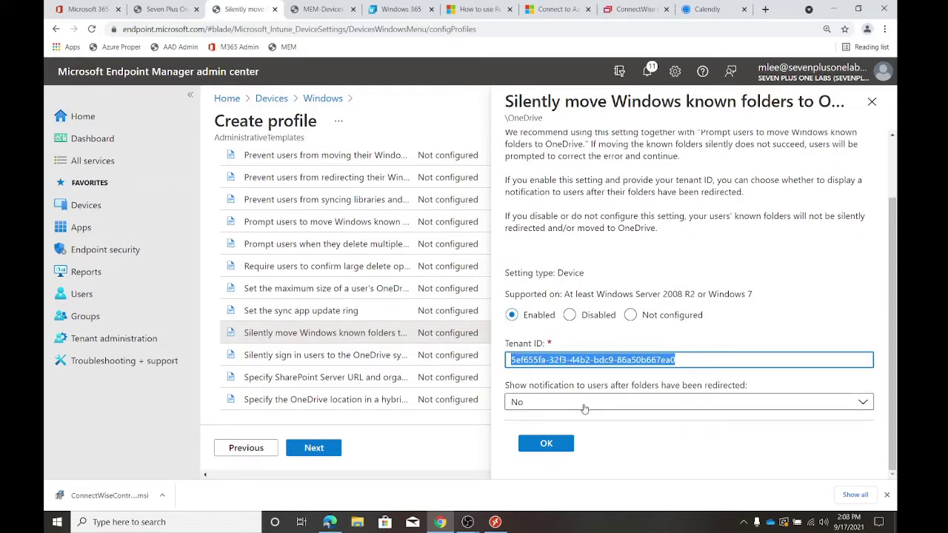
pyautogui.click(837, 299)
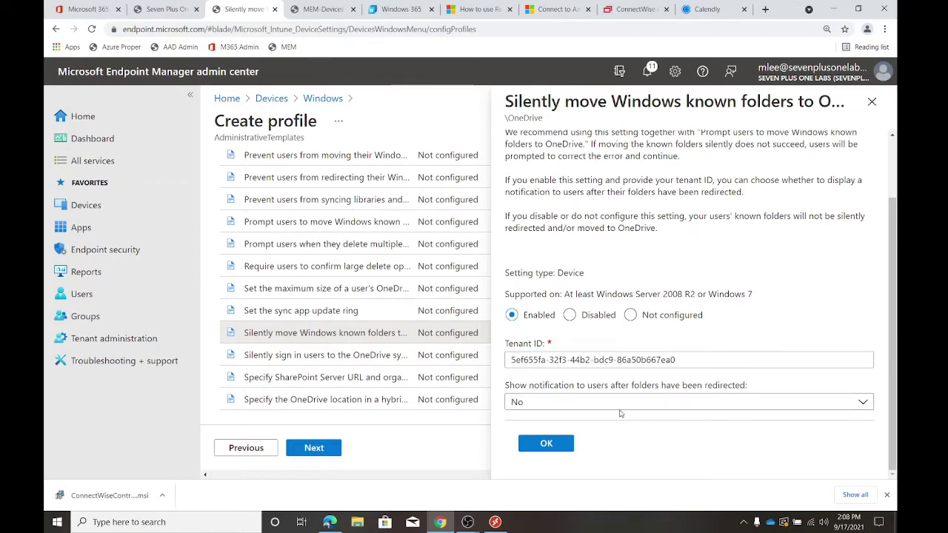
pyautogui.click(538, 405)
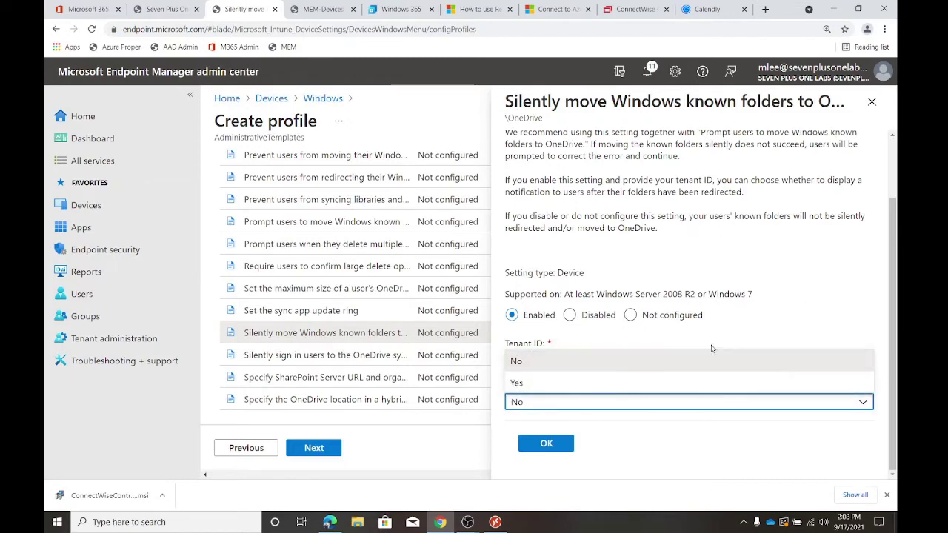
pyautogui.click(615, 383)
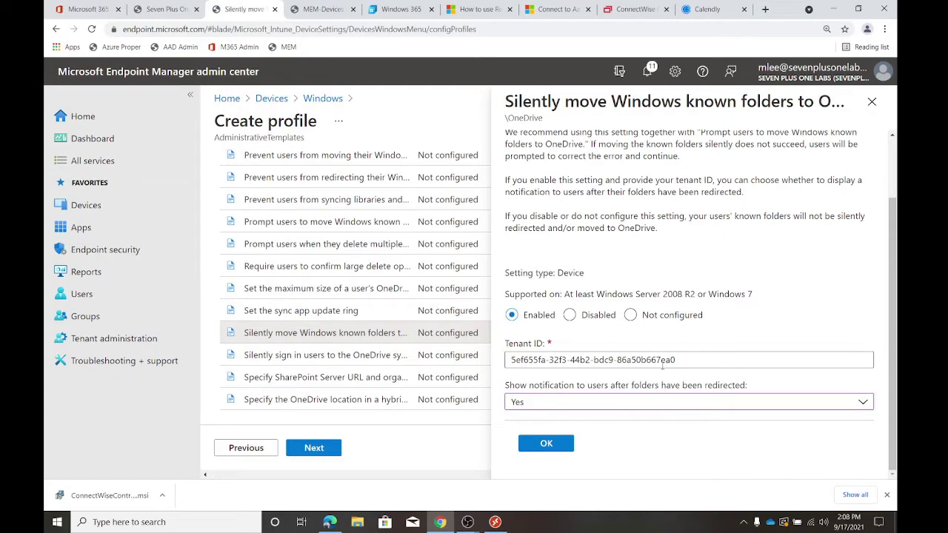
pyautogui.click(546, 442)
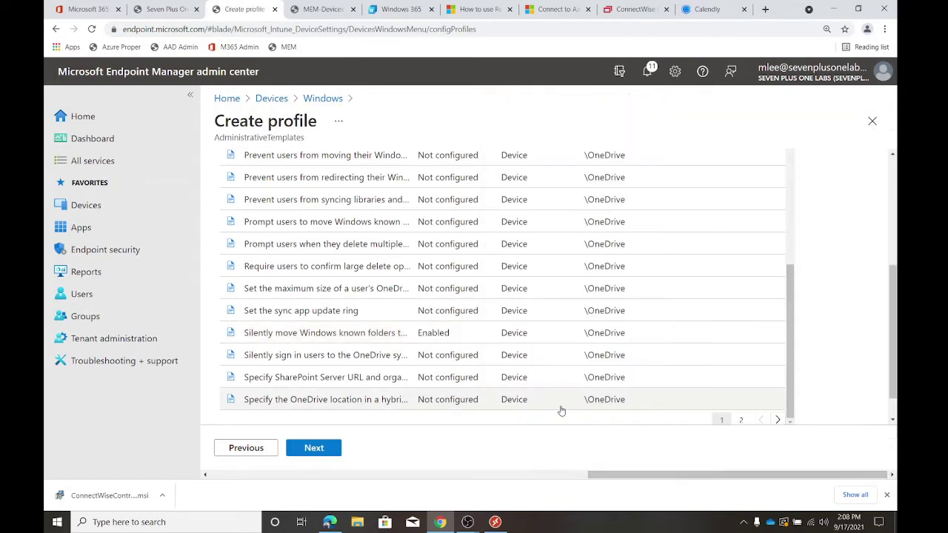
# - Enable the setting that silently signs in users to the OneDrive sync app, and save it
pyautogui.click(345, 359)
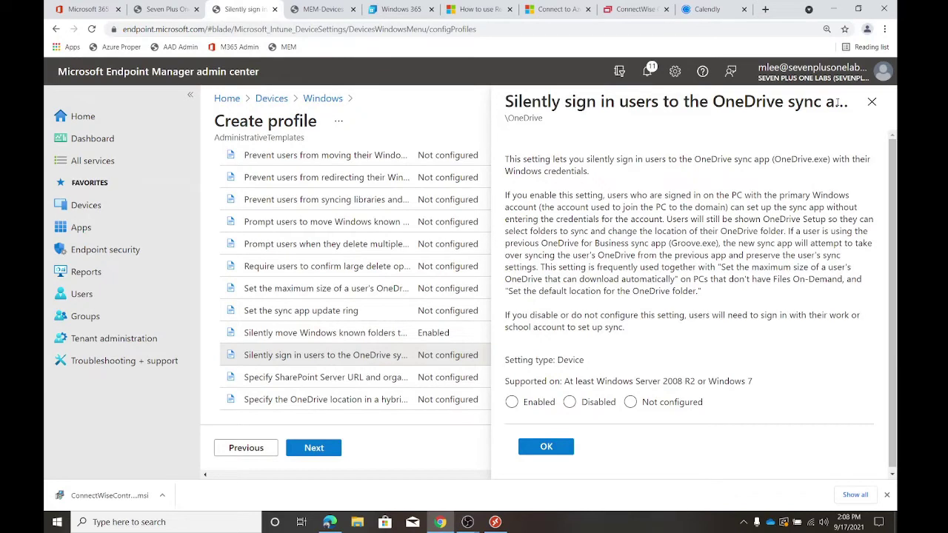
pyautogui.click(512, 402)
pyautogui.scroll(-1, 674, 307)
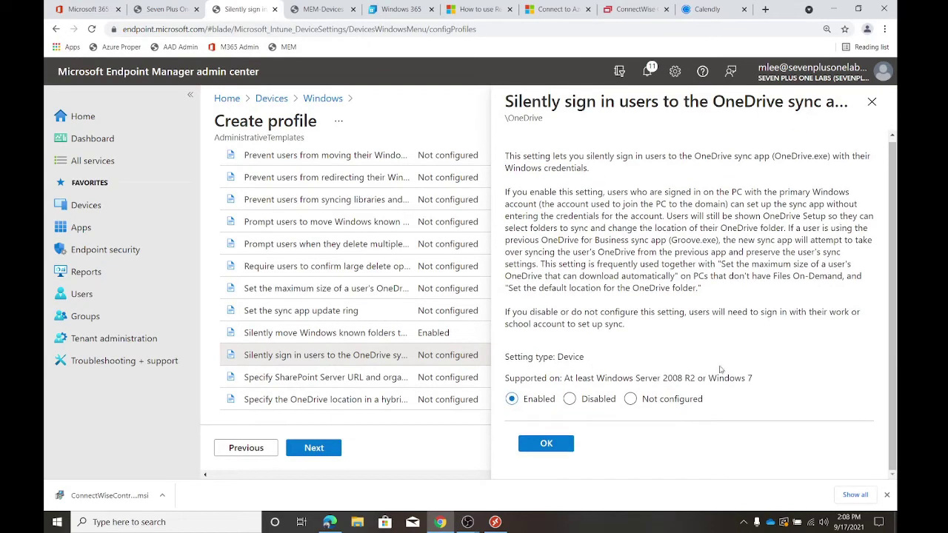
pyautogui.click(552, 445)
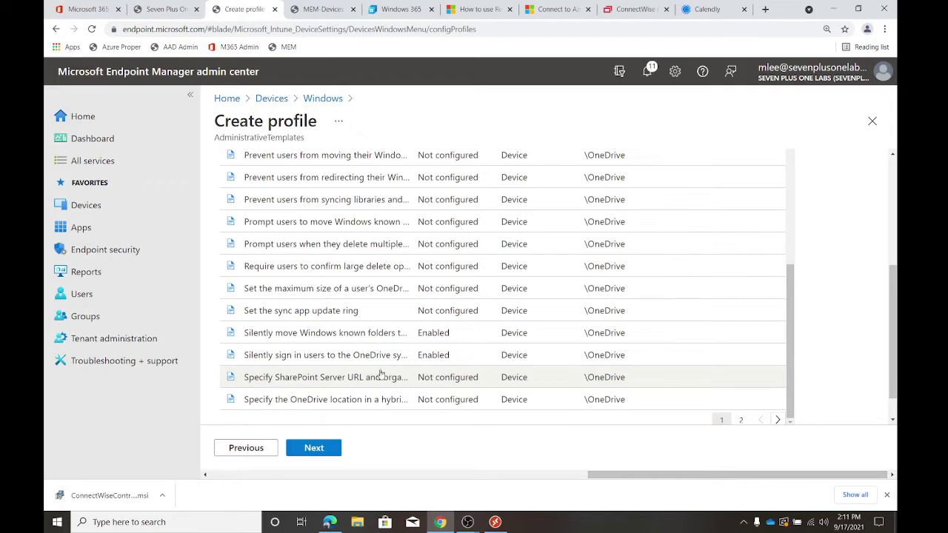
# - Reopen the setting for silently moving Windows known folders, review its description and options, and close it
pyautogui.click(390, 338)
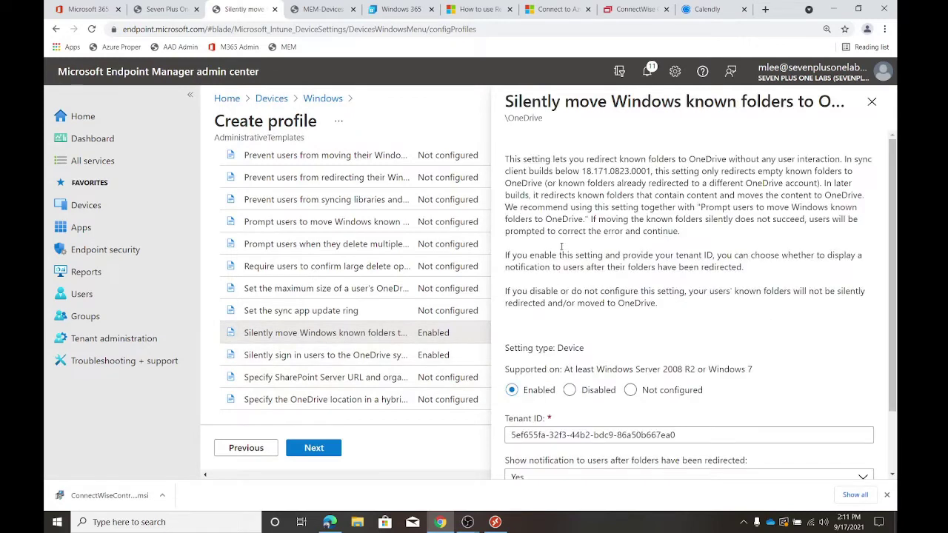
pyautogui.moveTo(518, 156); pyautogui.dragTo(855, 309)
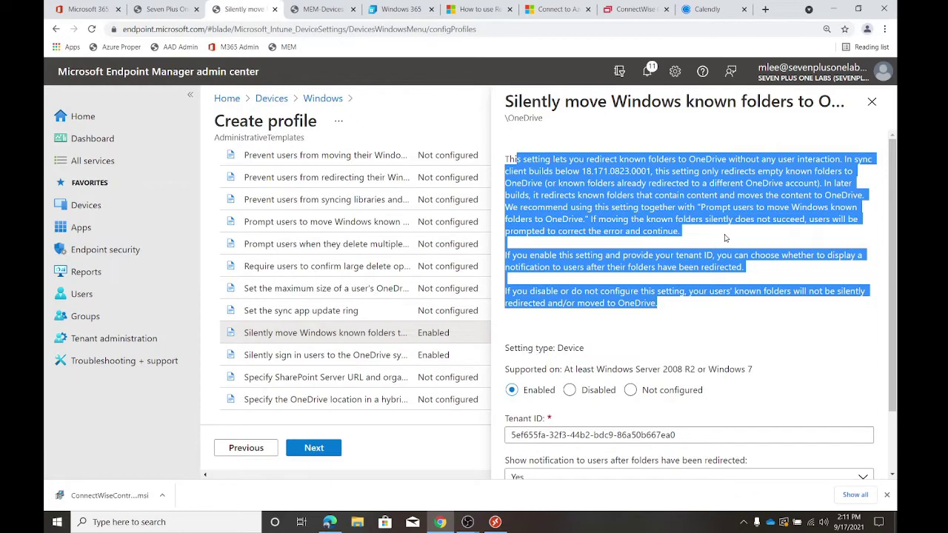
pyautogui.scroll(-1, 578, 400)
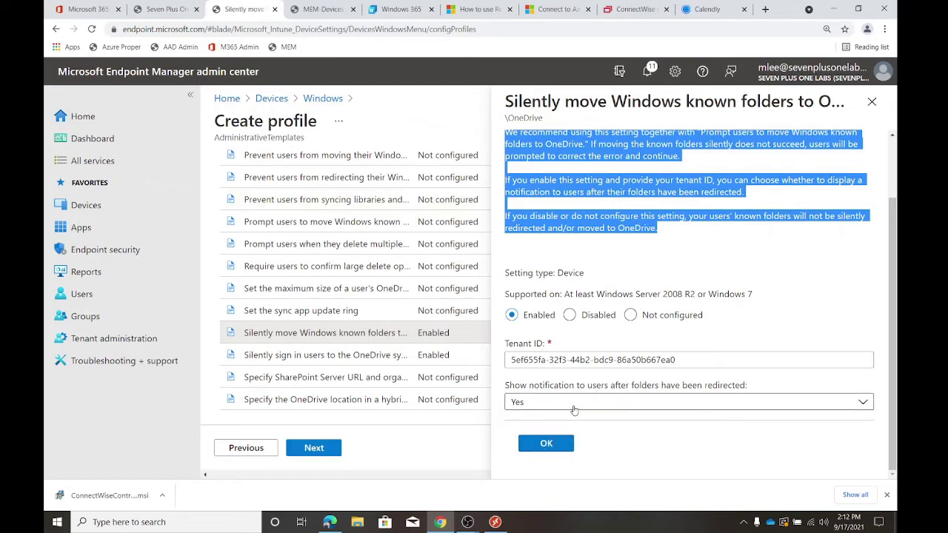
pyautogui.click(546, 443)
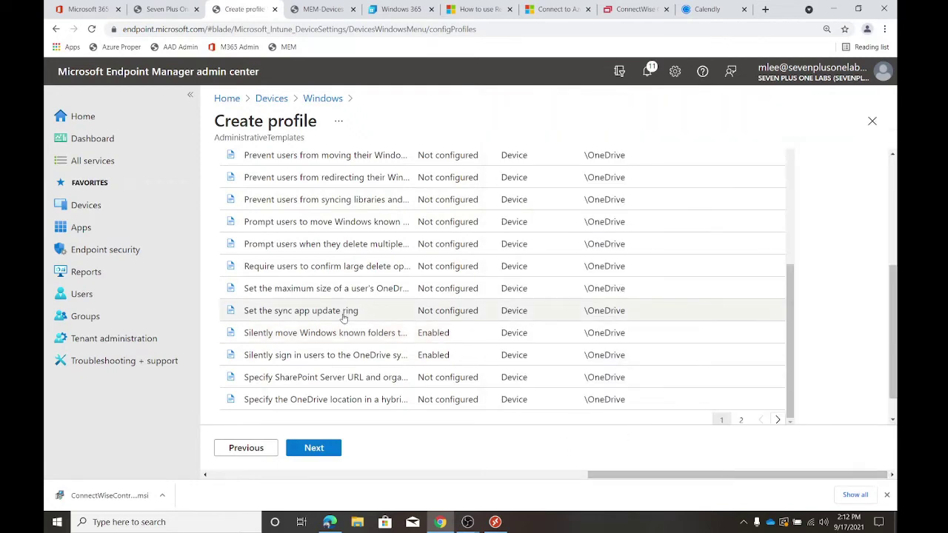
# - Enable the setting that prompts users to move Windows known folders to OneDrive, review its description, and save it
pyautogui.click(381, 222)
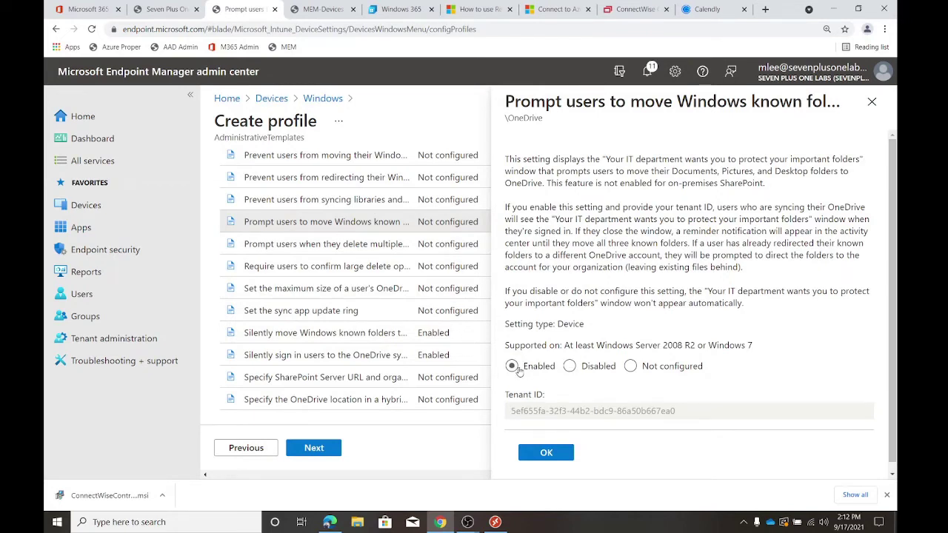
pyautogui.click(512, 366)
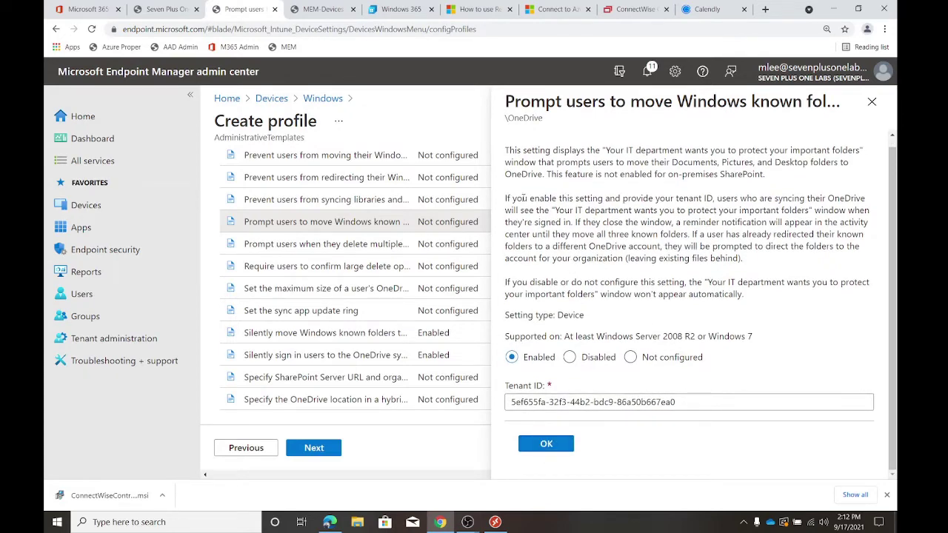
pyautogui.moveTo(522, 199); pyautogui.dragTo(863, 222)
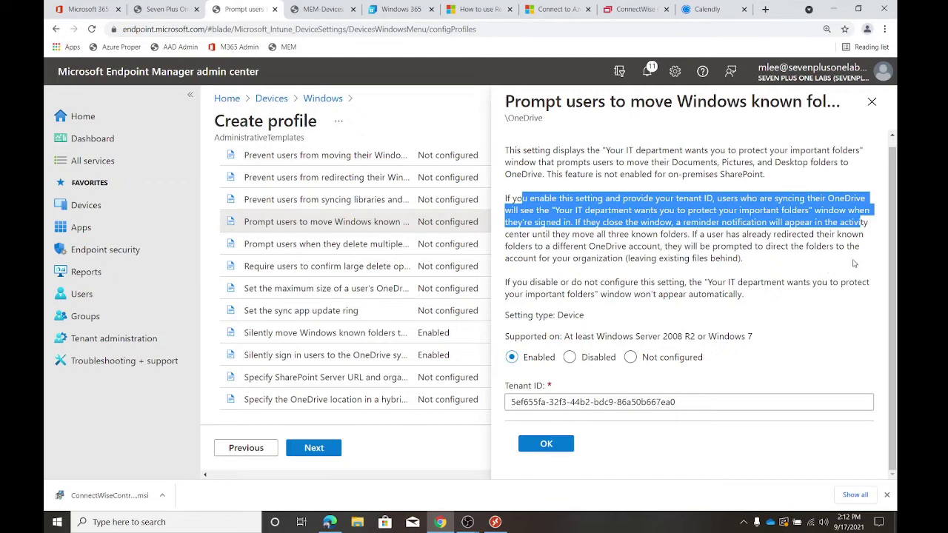
pyautogui.click(545, 444)
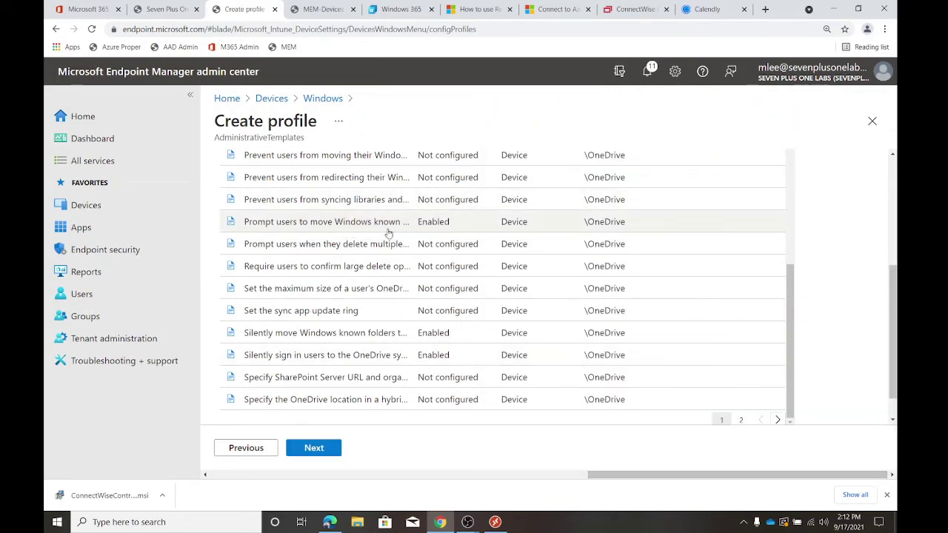
# - Check the scope tags page, return to the configuration settings, and browse the setting categories under User Configuration
pyautogui.scroll(3, 325, 267)
pyautogui.click(311, 446)
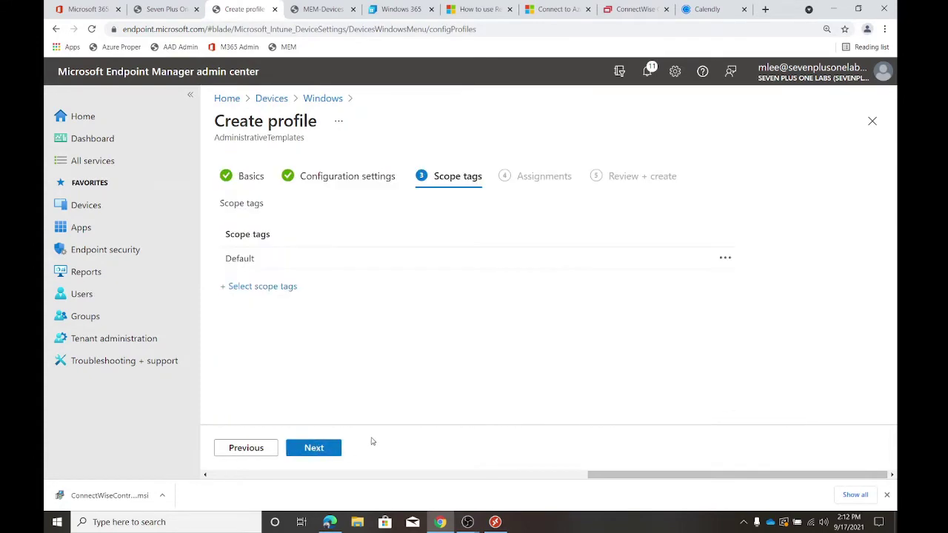
pyautogui.click(247, 447)
pyautogui.scroll(-5, 253, 296)
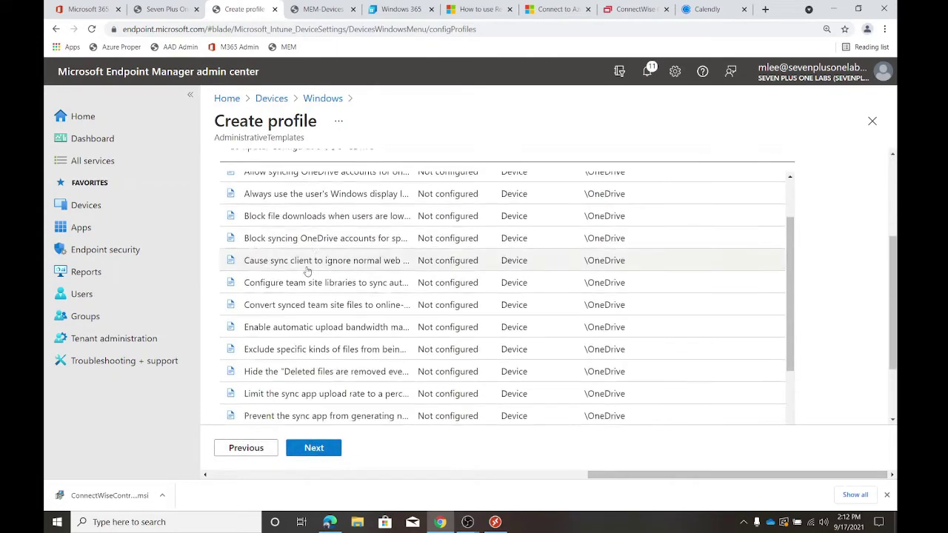
pyautogui.scroll(3, 248, 222)
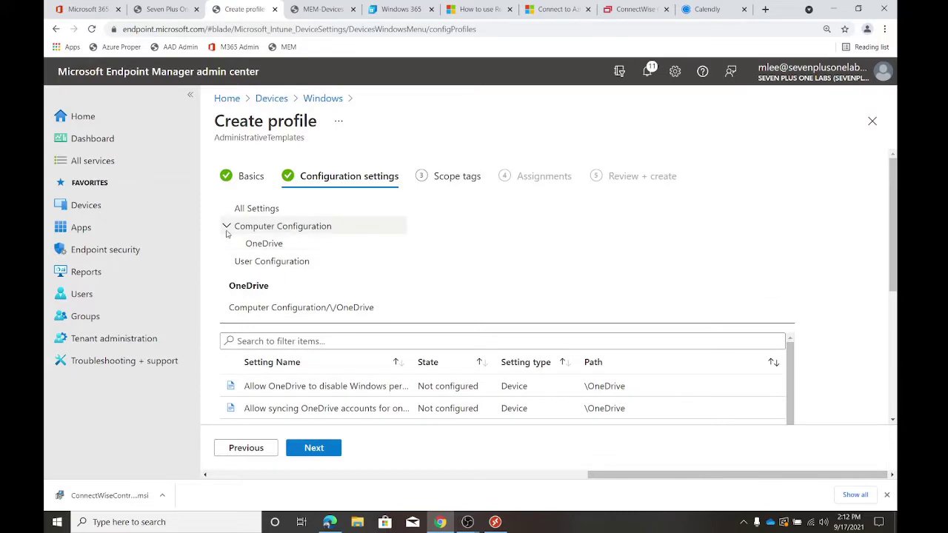
pyautogui.click(272, 261)
pyautogui.scroll(-4, 328, 306)
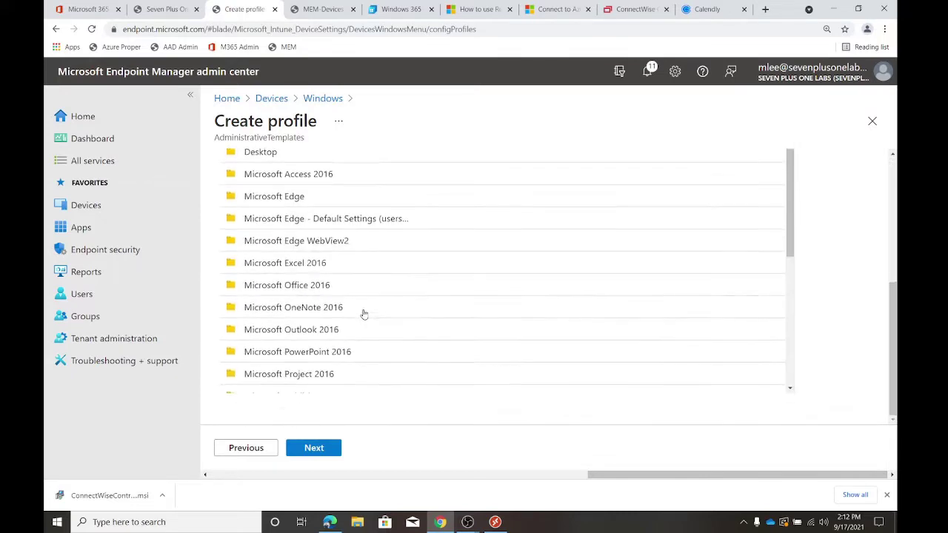
pyautogui.scroll(4, 325, 275)
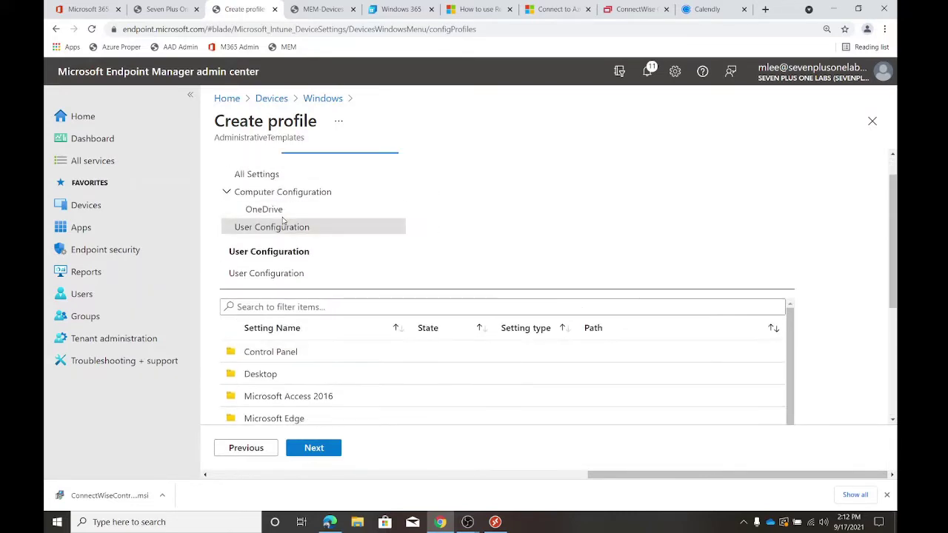
pyautogui.scroll(1, 285, 226)
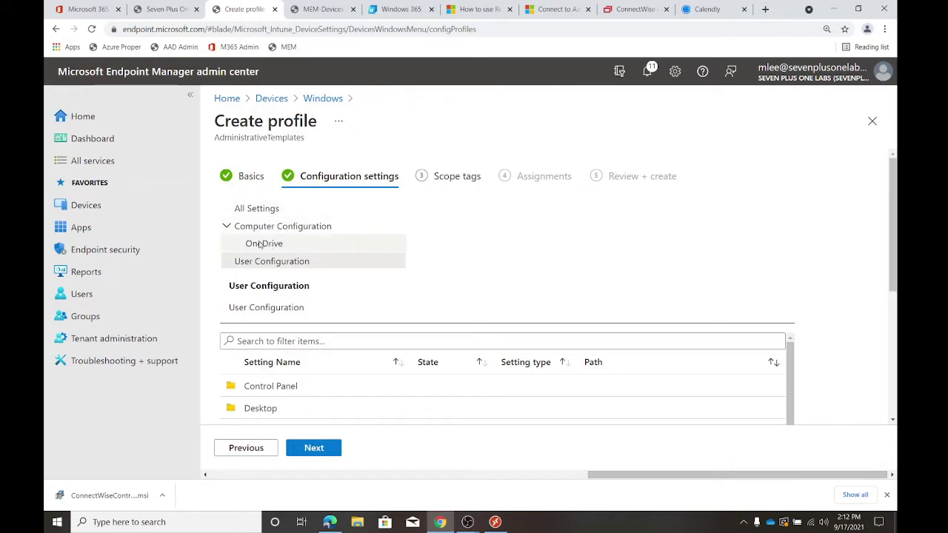
pyautogui.scroll(-5, 282, 244)
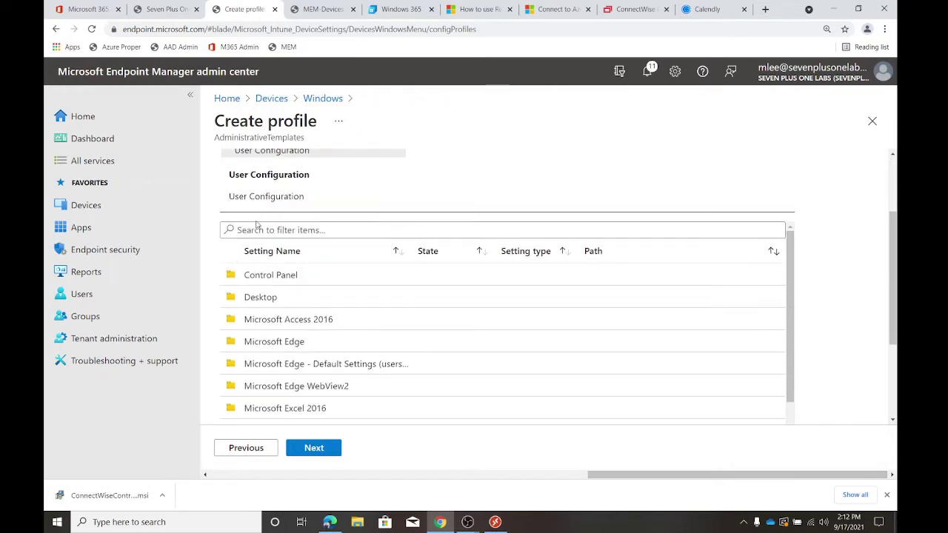
pyautogui.scroll(-3, 311, 411)
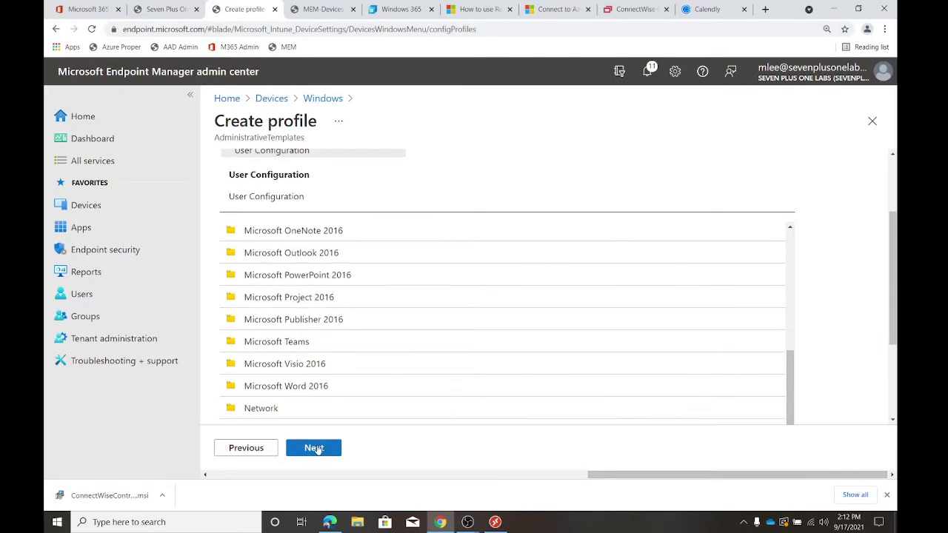
# - Keep the default scope tag, assign the OneDriveSettings profile to all devices, and create it
pyautogui.click(314, 448)
pyautogui.click(322, 452)
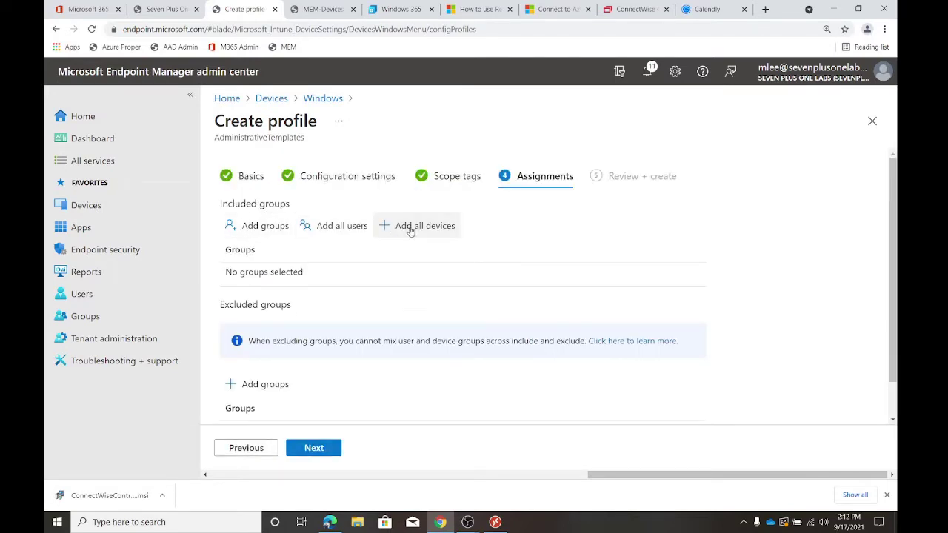
pyautogui.click(409, 231)
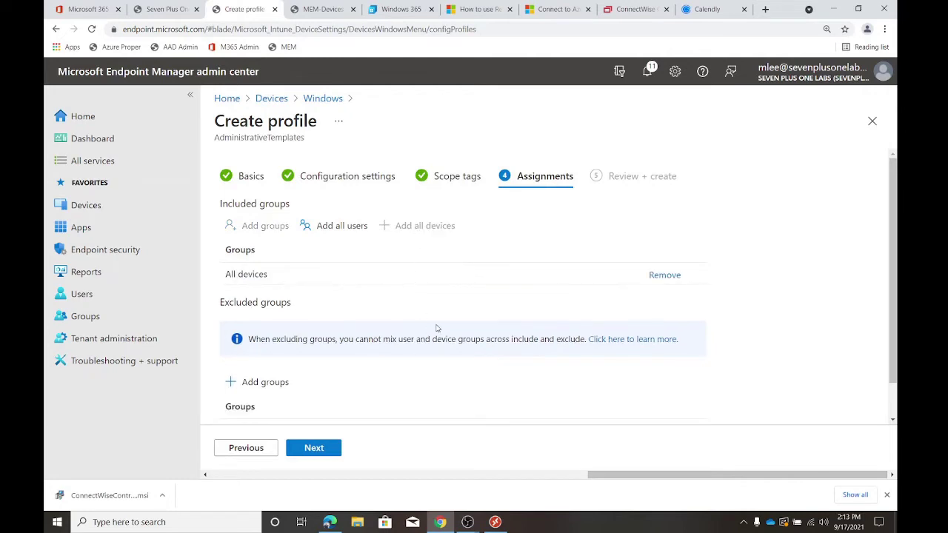
pyautogui.click(331, 447)
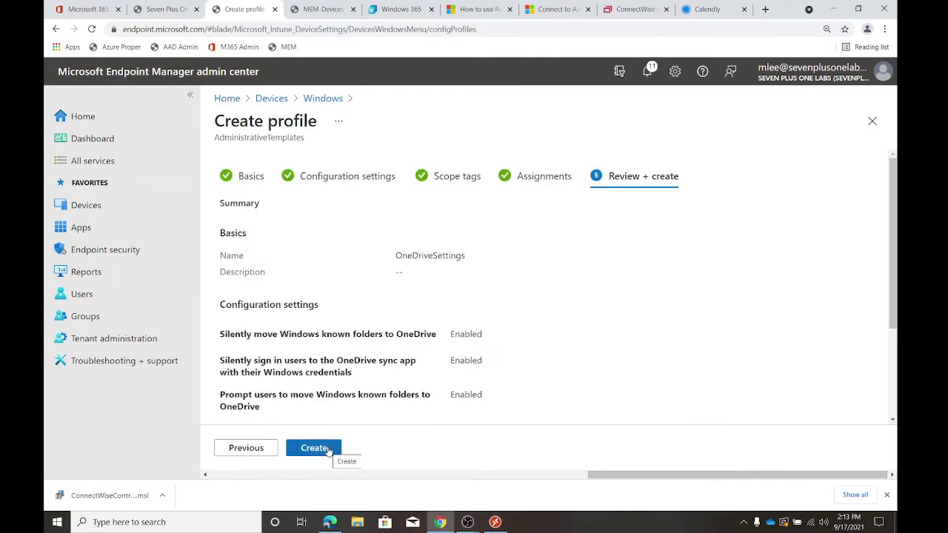
pyautogui.scroll(-3, 457, 383)
pyautogui.click(302, 448)
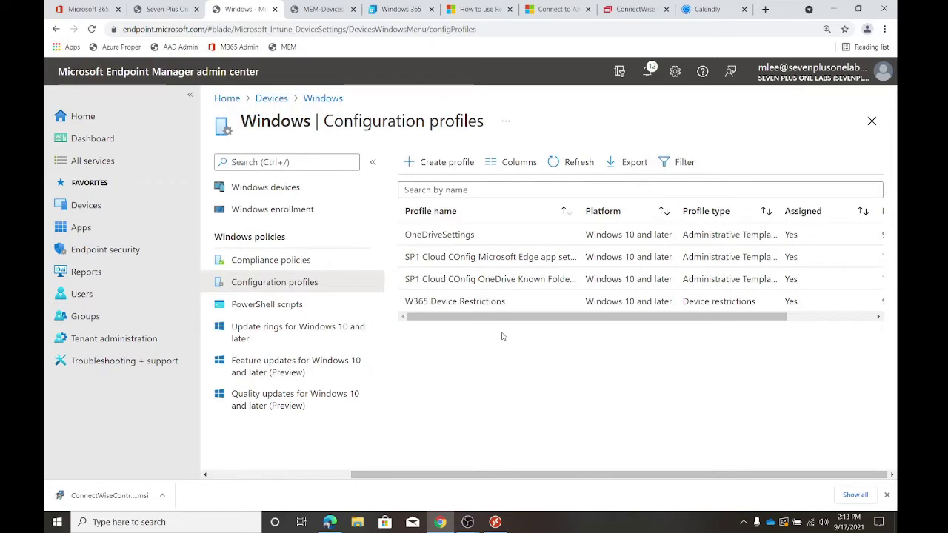
# - Open the properties of the W365 Device Restrictions profile and review its privacy, Spotlight and antivirus settings and its assigned groups
pyautogui.click(469, 302)
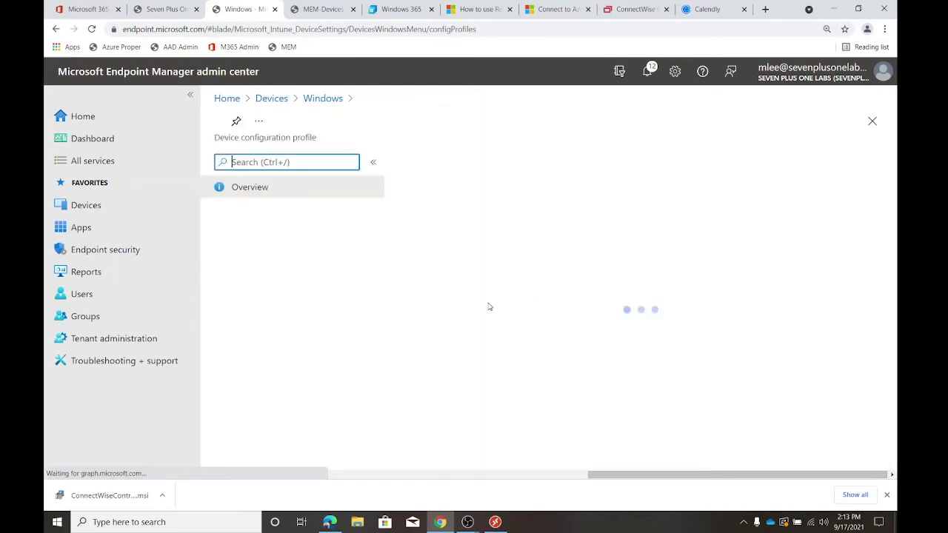
pyautogui.click(263, 238)
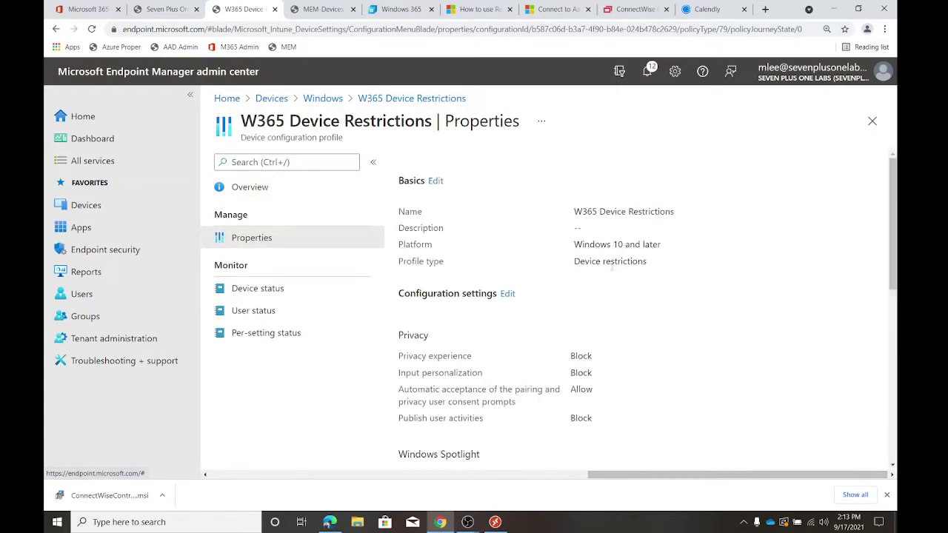
pyautogui.scroll(-3, 612, 271)
pyautogui.moveTo(567, 249); pyautogui.dragTo(597, 286)
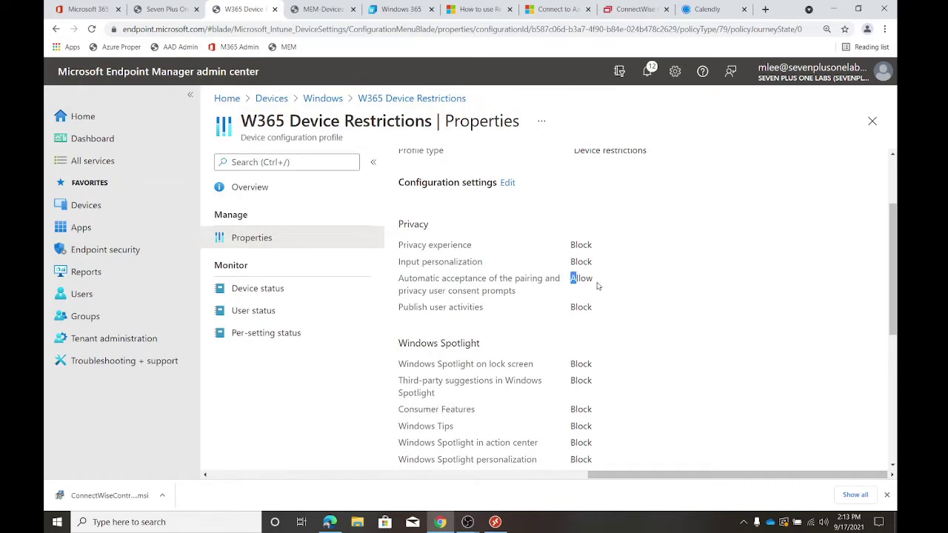
pyautogui.scroll(-3, 563, 222)
pyautogui.scroll(-5, 577, 240)
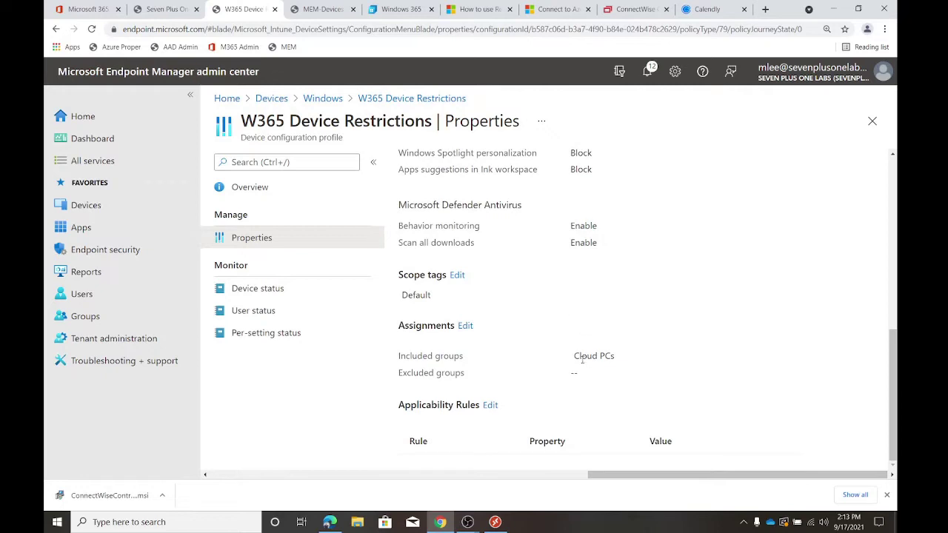
pyautogui.moveTo(574, 356)
pyautogui.mouseDown()
pyautogui.moveTo(664, 368)
pyautogui.moveTo(574, 359)
pyautogui.mouseUp()
pyautogui.click(652, 379)
pyautogui.scroll(10, 584, 362)
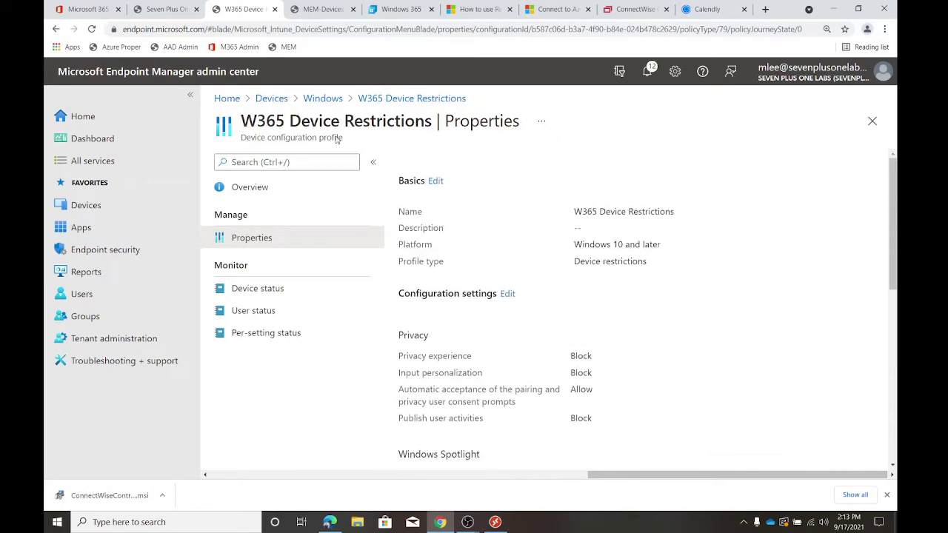
# - Return to the configuration profiles and review the properties of the SP1 Cloud COnfig Microsoft Edge app settings profile
pyautogui.click(386, 102)
pyautogui.click(323, 98)
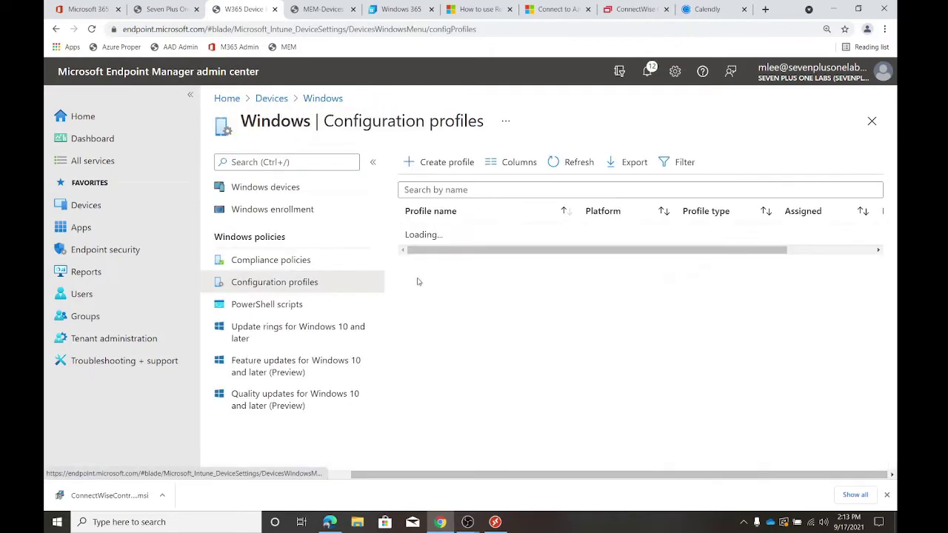
pyautogui.click(474, 274)
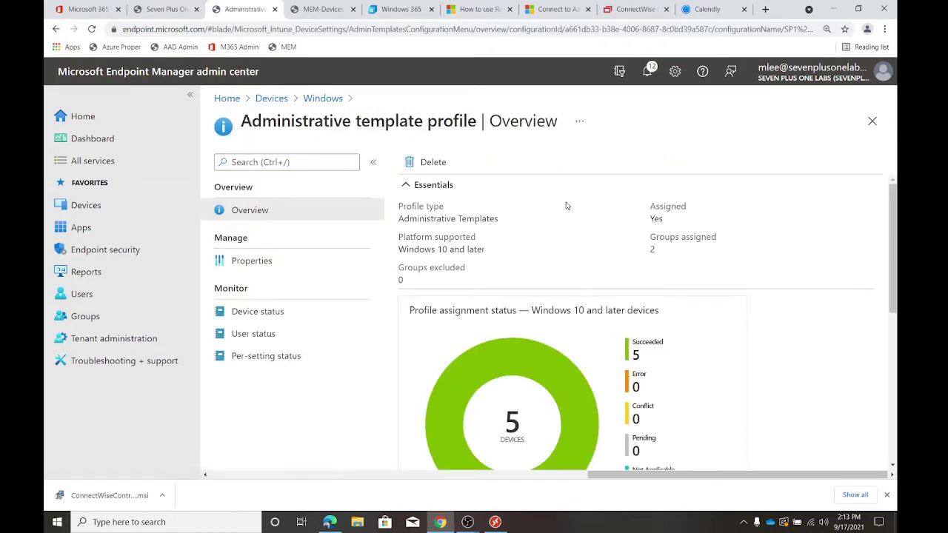
pyautogui.click(269, 261)
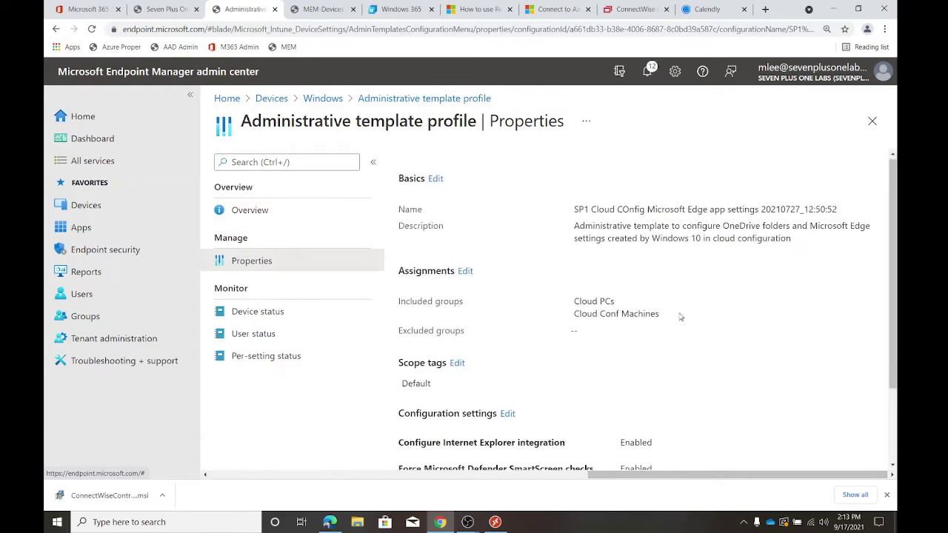
pyautogui.scroll(-3, 623, 334)
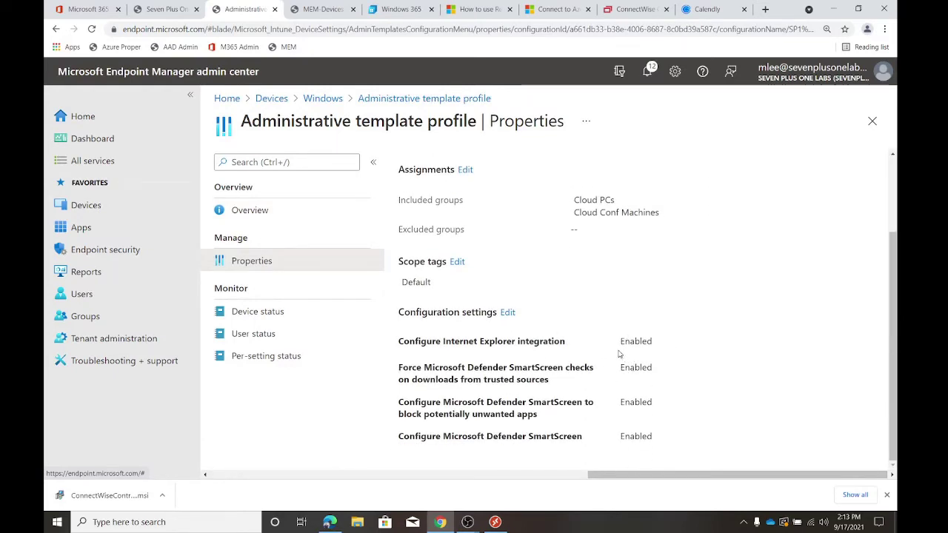
pyautogui.moveTo(620, 341); pyautogui.dragTo(664, 349)
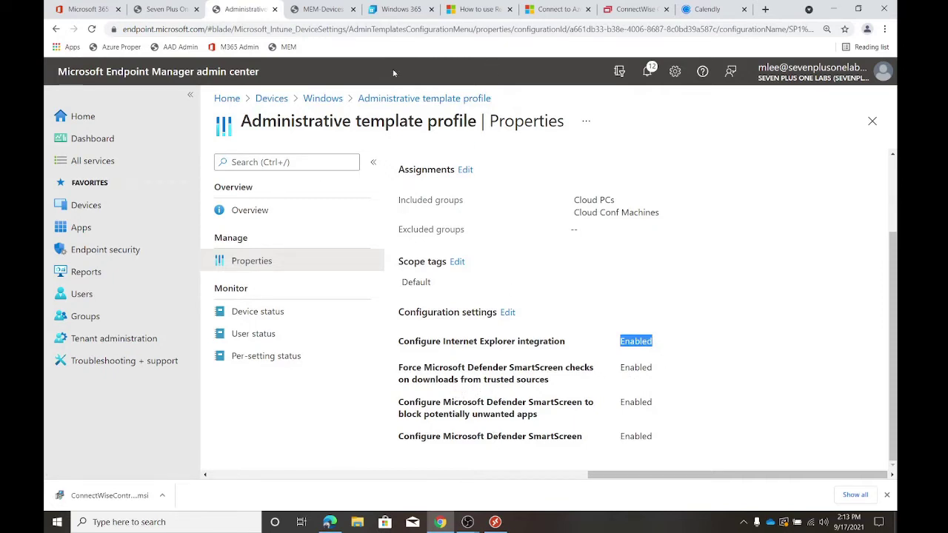
# - Review the properties of the SP1 Cloud COnfig OneDrive Known Folder Move settings profile, and return to the configuration profiles list
pyautogui.click(388, 98)
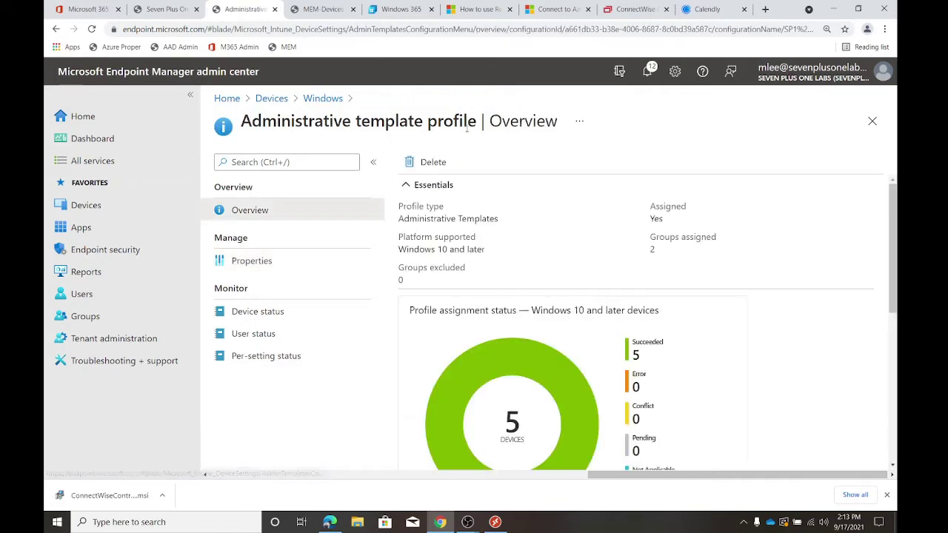
pyautogui.click(323, 98)
pyautogui.click(491, 277)
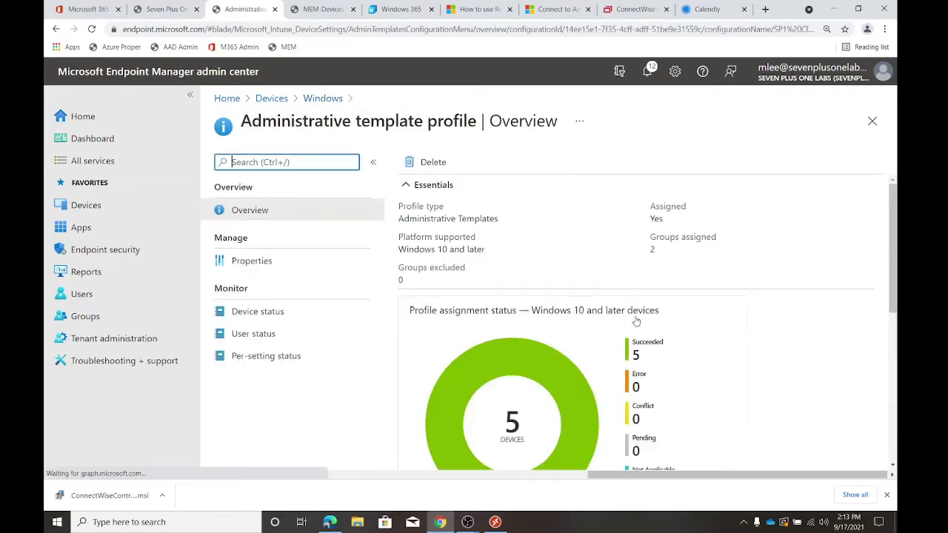
pyautogui.click(243, 261)
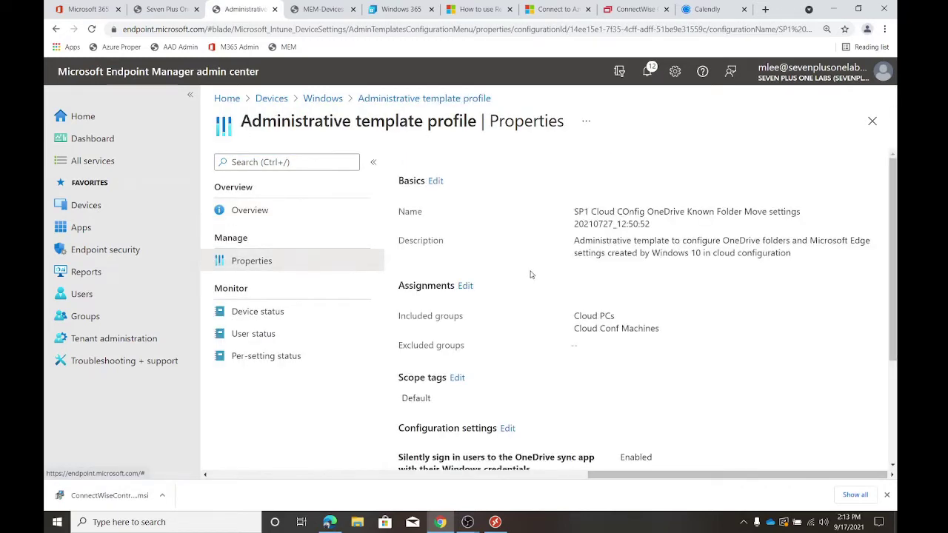
pyautogui.click(320, 98)
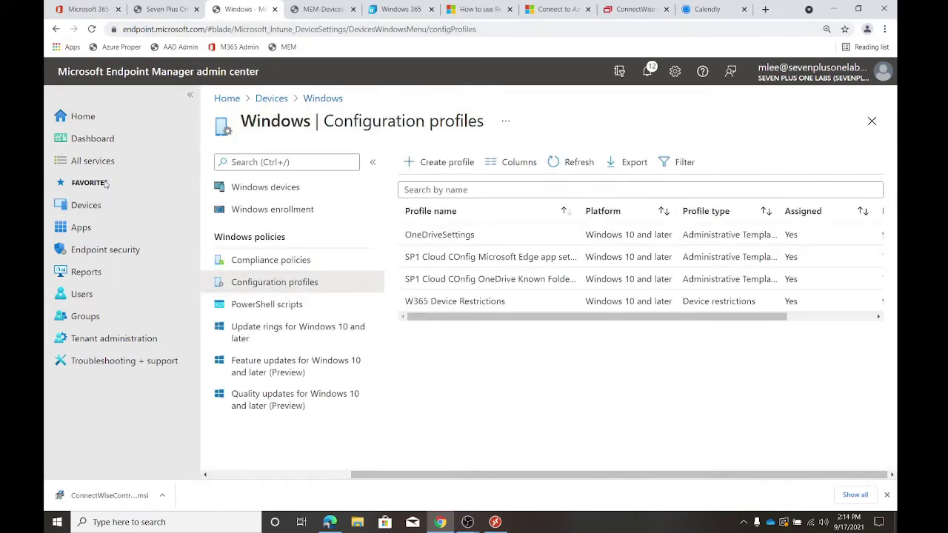
# - Go to Windows enrollment and open the list of Windows Autopilot devices
pyautogui.click(94, 206)
pyautogui.click(258, 282)
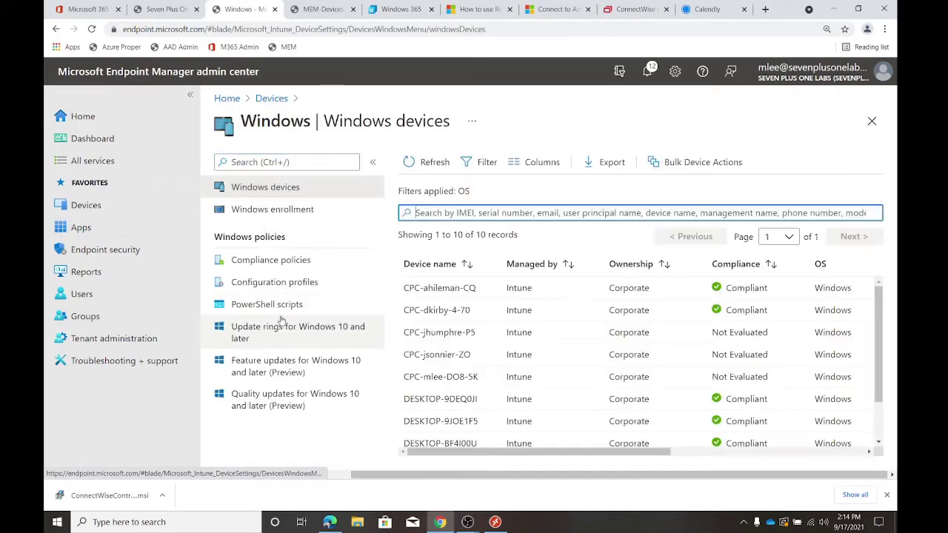
pyautogui.click(285, 209)
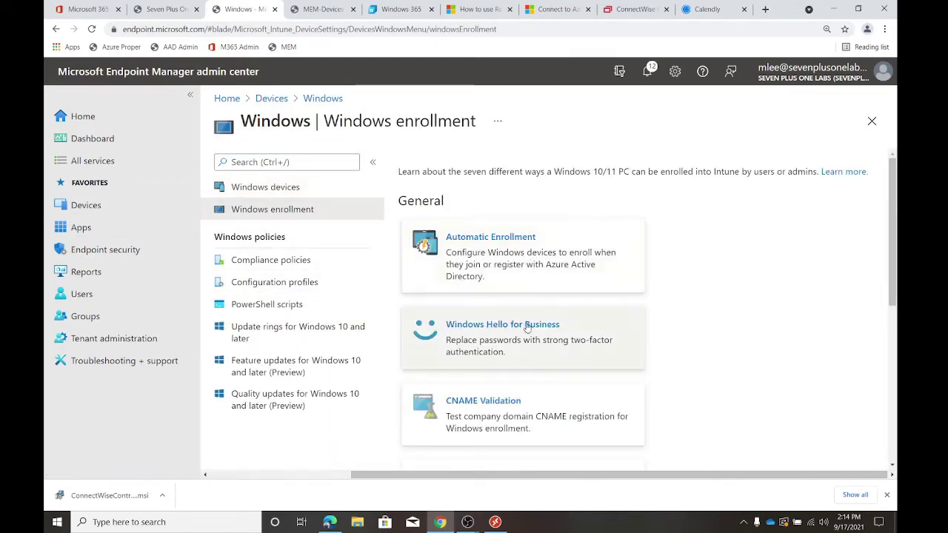
pyautogui.scroll(-3, 534, 391)
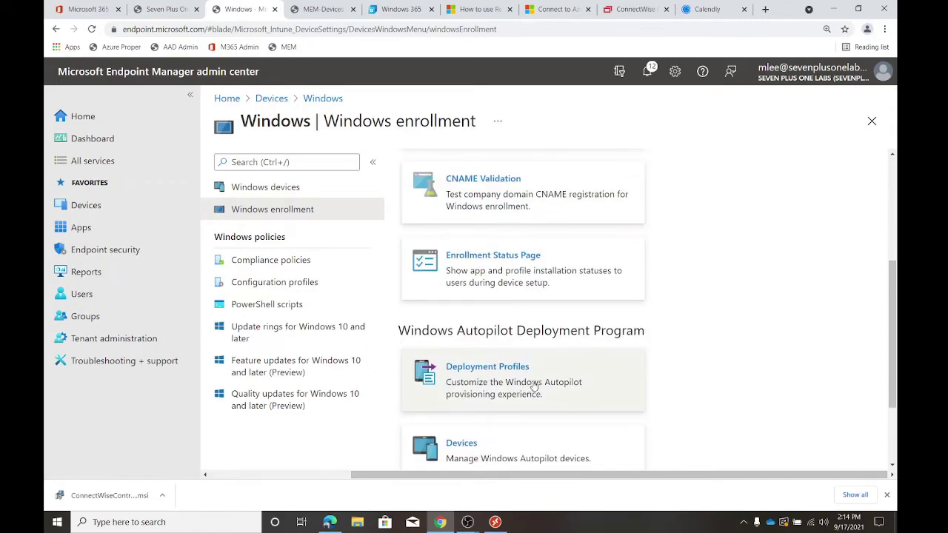
pyautogui.scroll(-2, 533, 386)
pyautogui.click(525, 362)
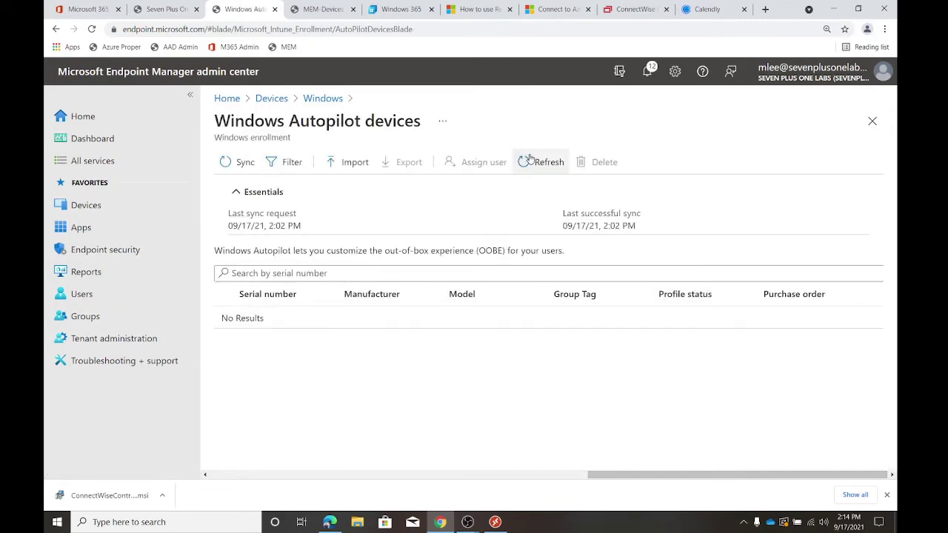
# - Sync the Windows Autopilot devices, refresh the list, and return to the Devices overview
pyautogui.click(242, 162)
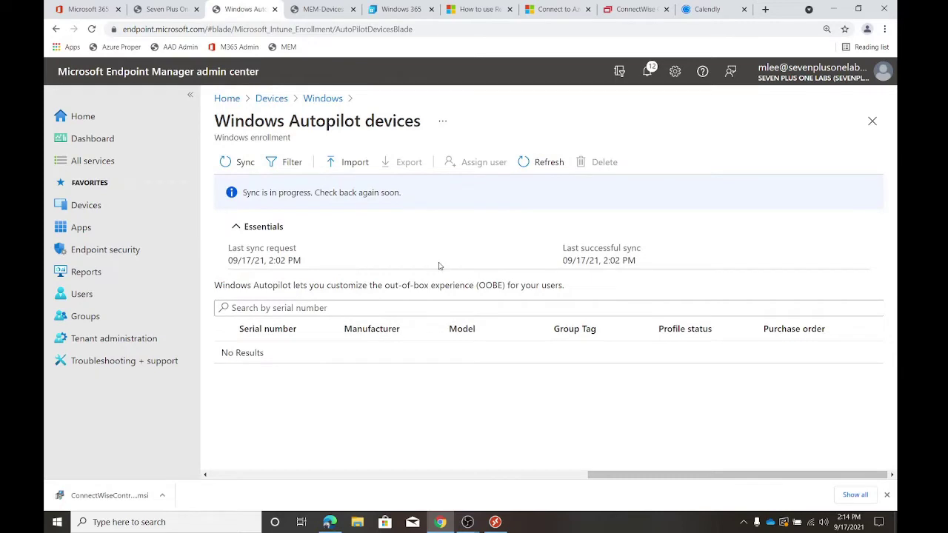
pyautogui.click(547, 164)
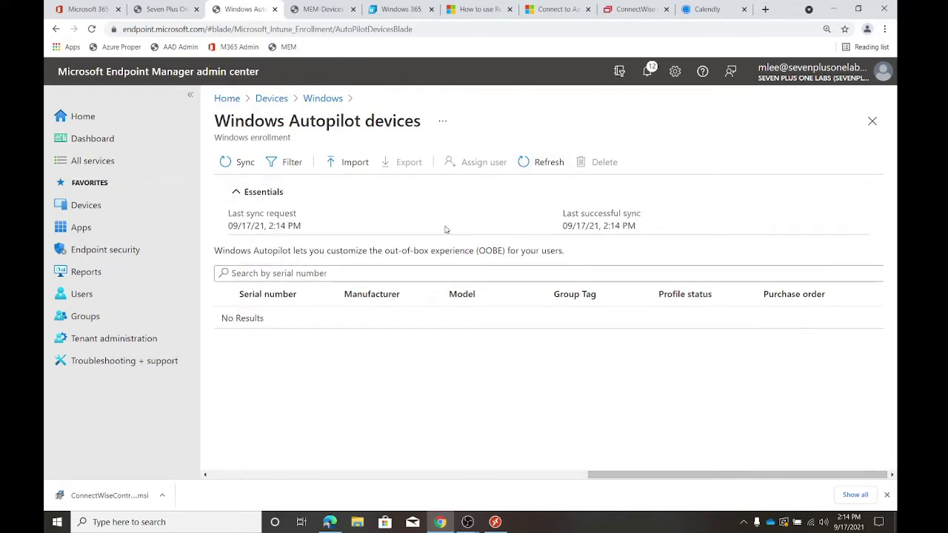
pyautogui.click(271, 99)
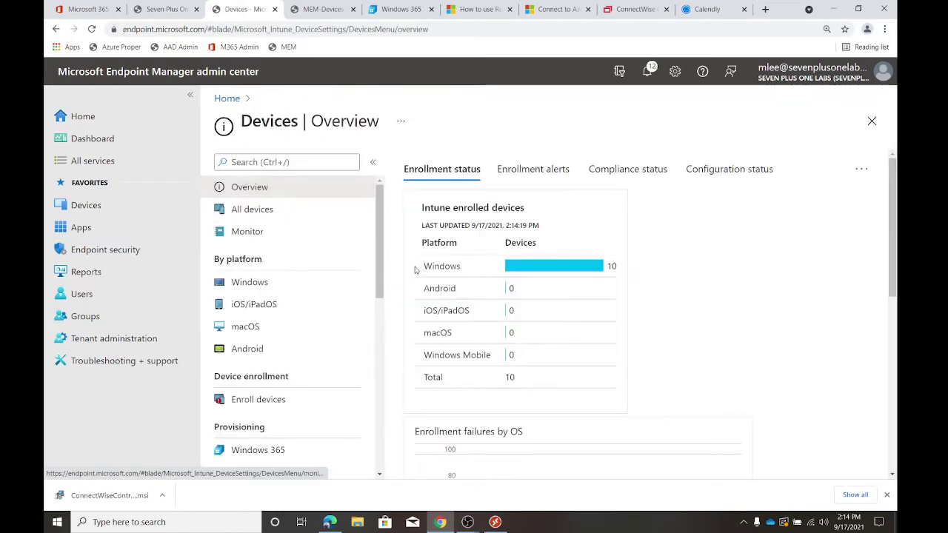
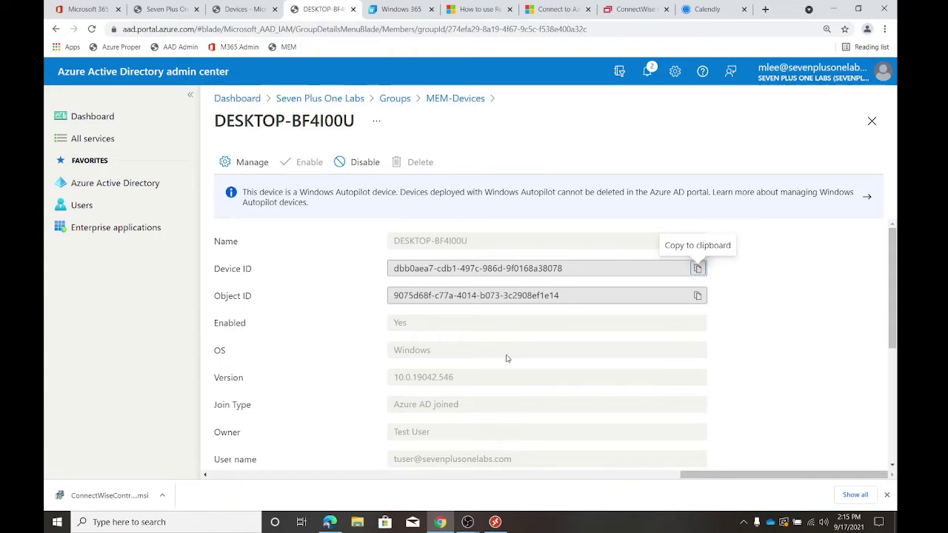
# - Open the tenant overview in Azure Active Directory, and switch back to the Devices overview in the Endpoint Manager admin center
pyautogui.click(115, 185)
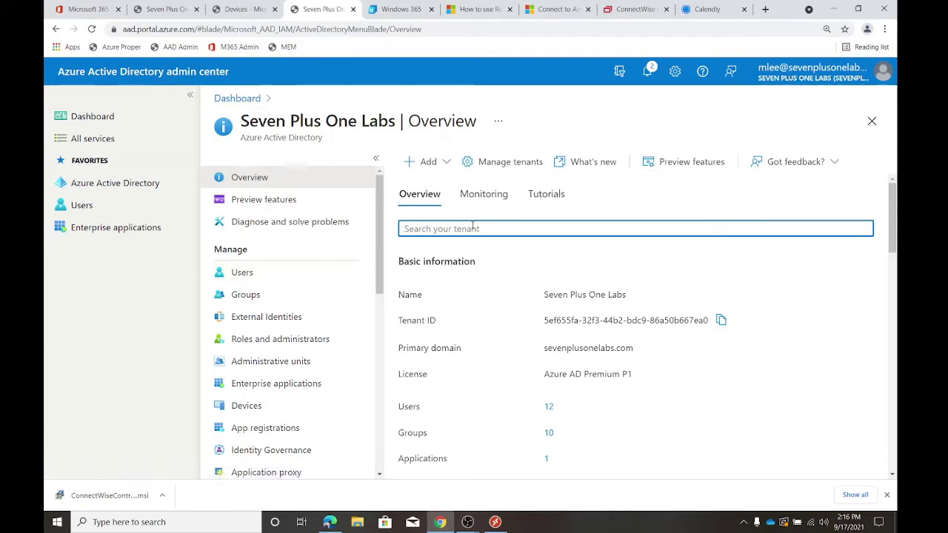
pyautogui.click(78, 182)
pyautogui.hotkey('ctrl', 'shift', 'Tab')
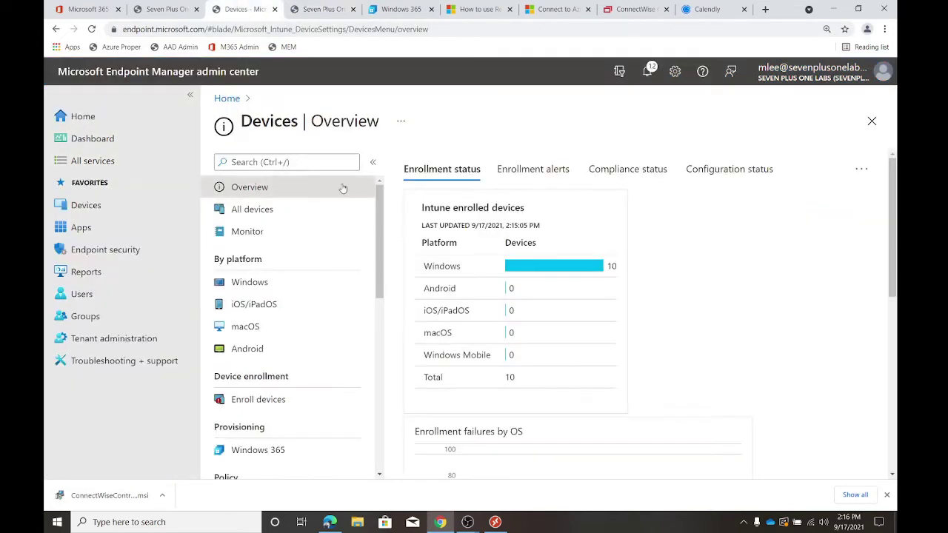
# - Go to the Windows devices, check their configuration profiles, and open the Windows compliance policies
pyautogui.click(263, 282)
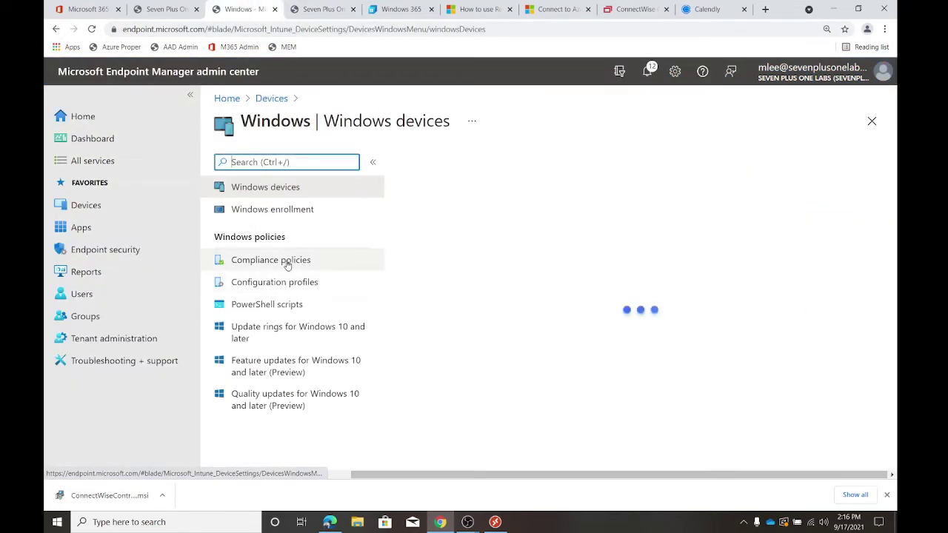
pyautogui.click(286, 282)
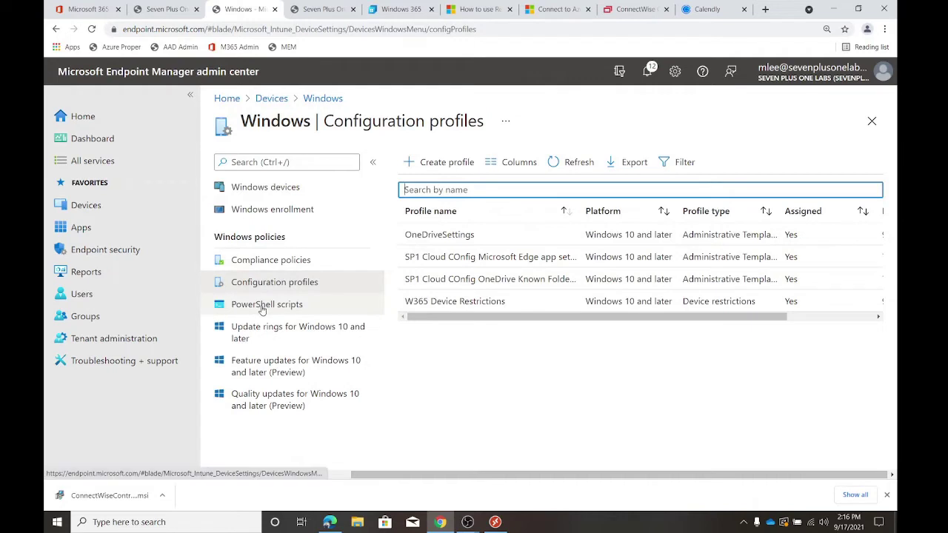
pyautogui.click(275, 258)
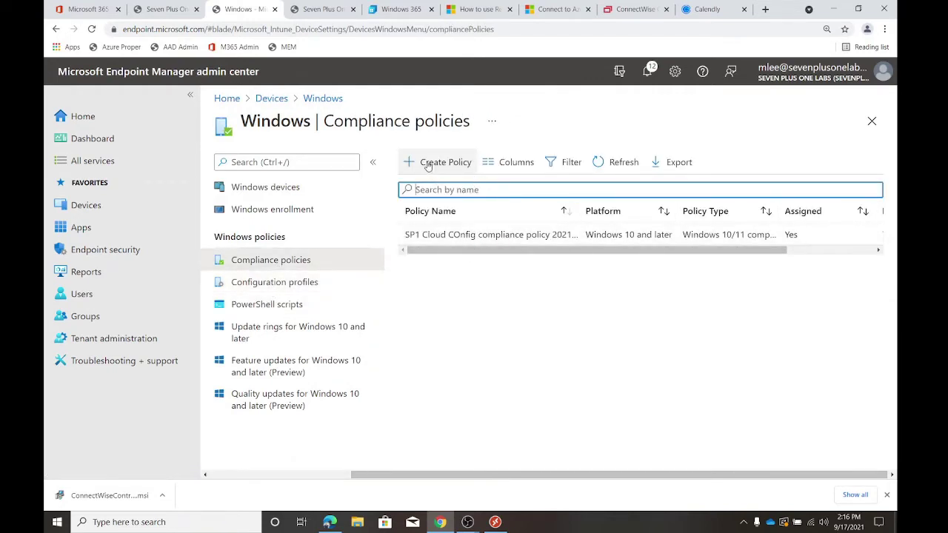
# - Review the settings and assigned groups in the SP1 Cloud COnfig compliance policy's properties, and return to the compliance policies list
pyautogui.moveTo(513, 250); pyautogui.dragTo(476, 251)
pyautogui.click(474, 235)
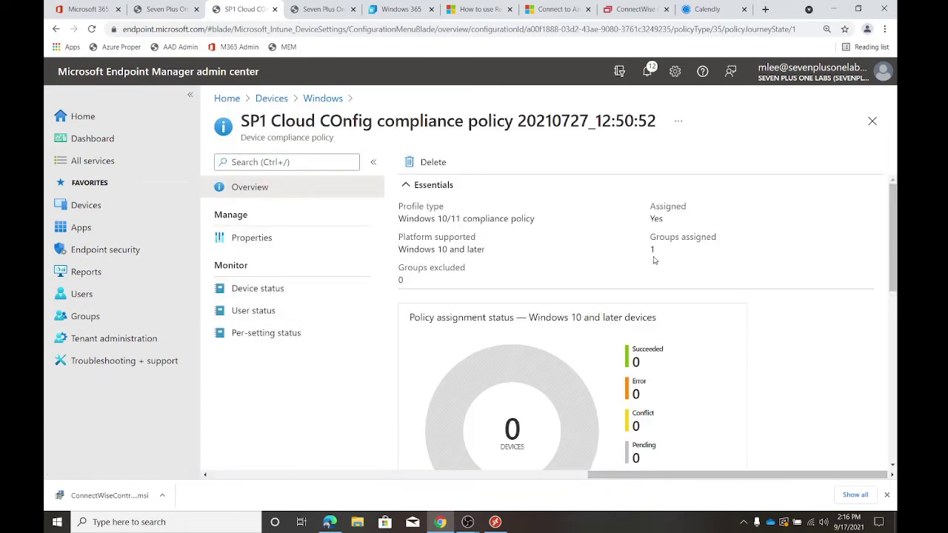
pyautogui.click(267, 242)
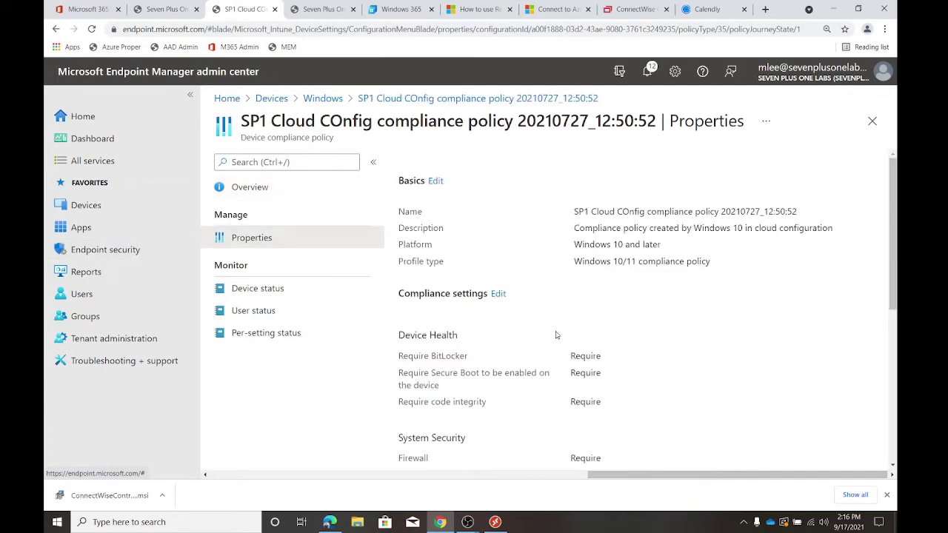
pyautogui.scroll(-3, 621, 320)
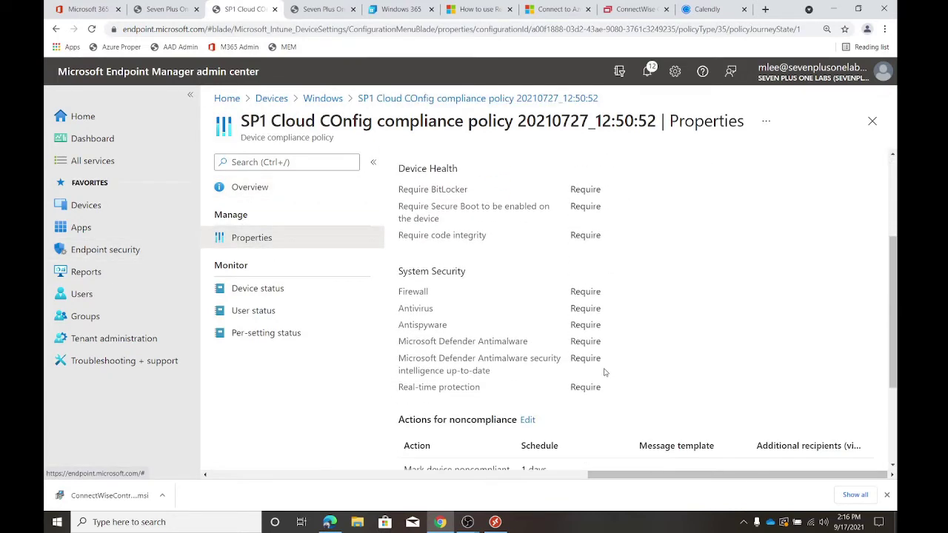
pyautogui.scroll(-2, 604, 372)
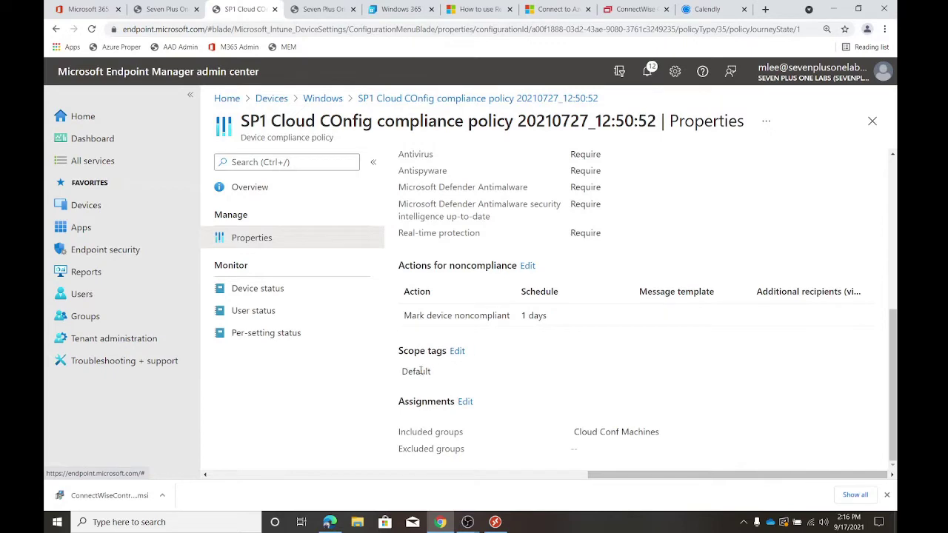
pyautogui.moveTo(591, 433); pyautogui.dragTo(691, 432)
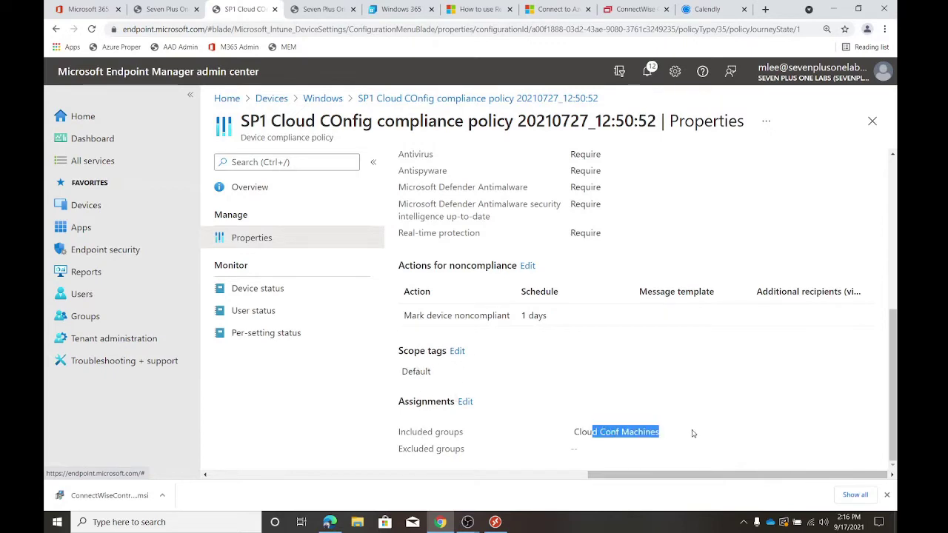
pyautogui.click(444, 270)
pyautogui.click(326, 98)
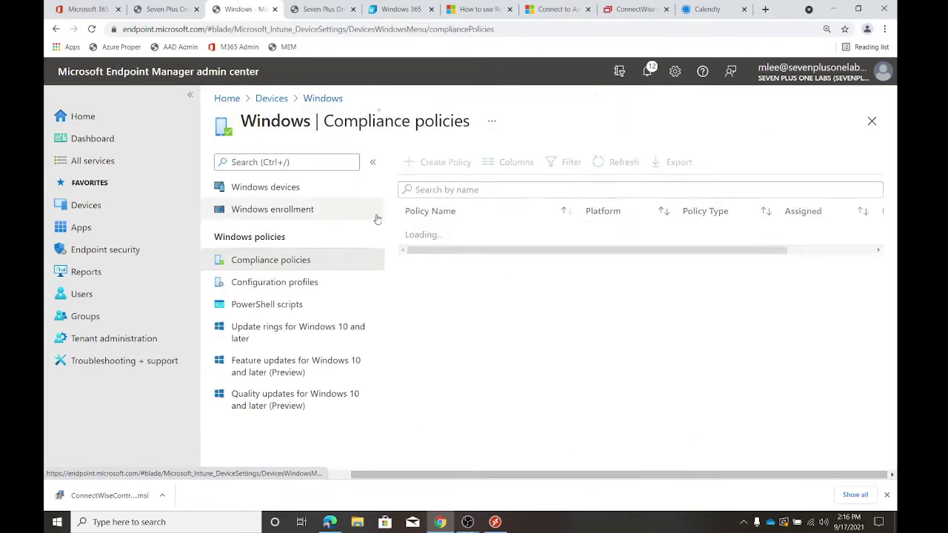
# - Start a new compliance policy for Windows 10 and later, name it MattDeleteMe, and continue to the compliance settings
pyautogui.click(437, 162)
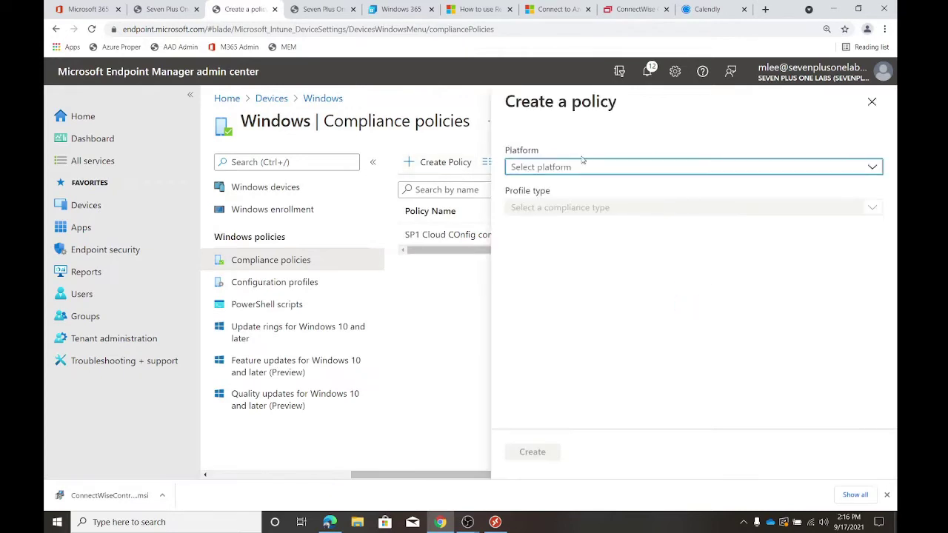
pyautogui.click(583, 167)
pyautogui.click(587, 189)
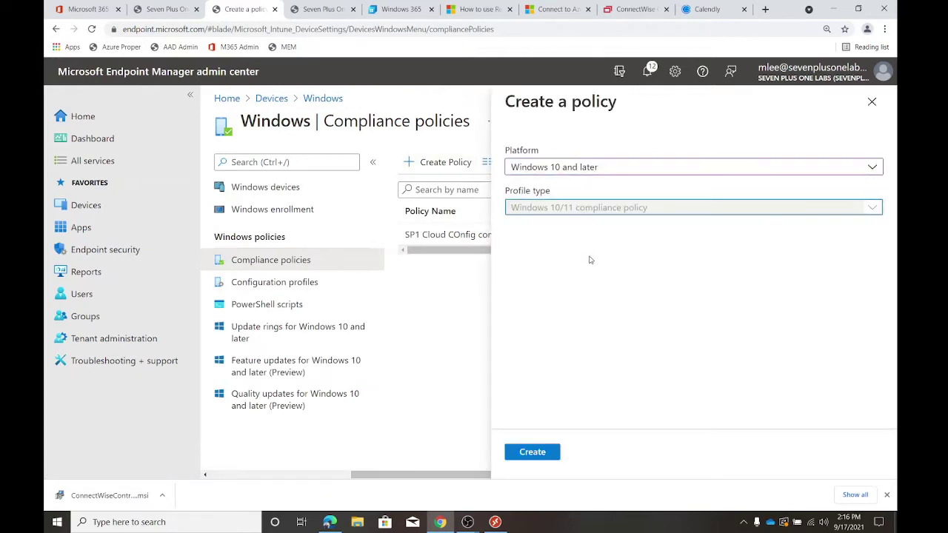
pyautogui.click(557, 458)
pyautogui.click(456, 211)
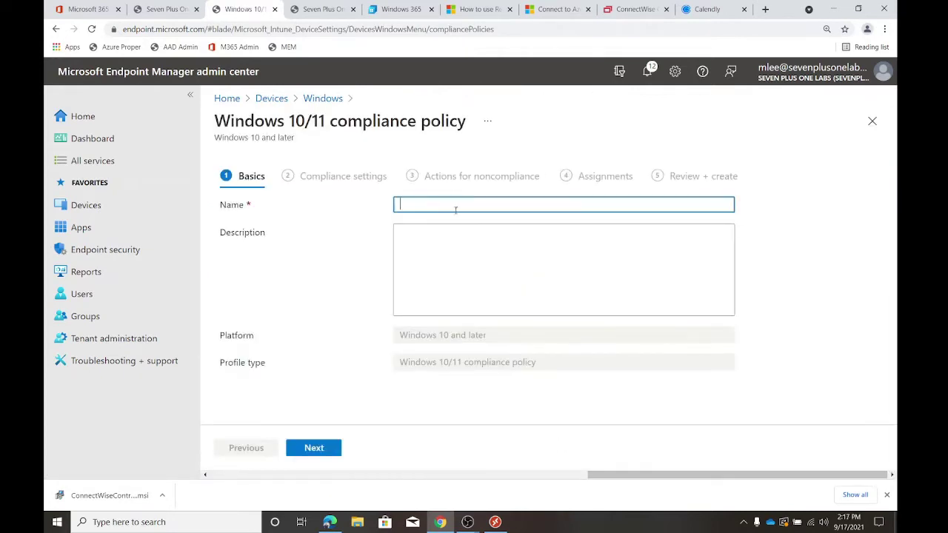
pyautogui.write('MattDeleteMe')
pyautogui.click(311, 448)
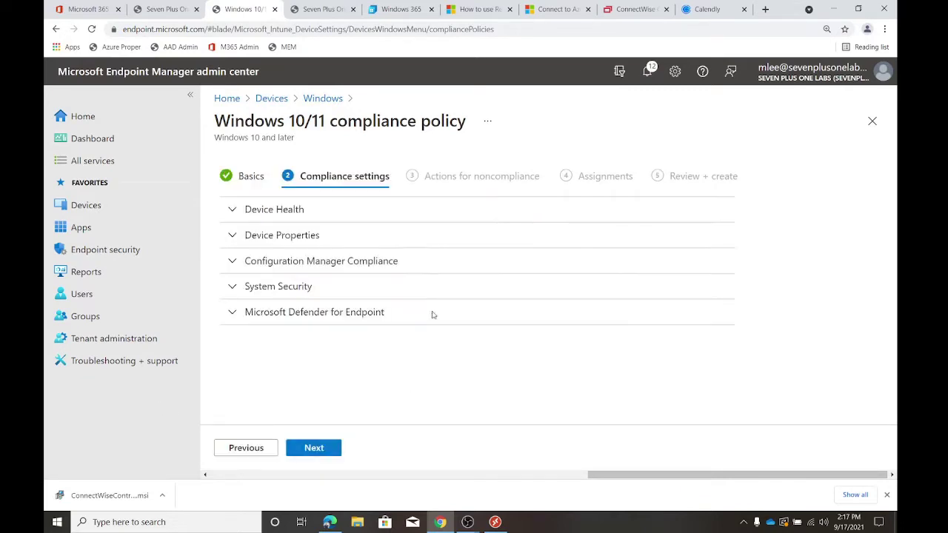
# - Set BitLocker, Secure Boot and code integrity to Require in the Device Health compliance settings
pyautogui.click(233, 213)
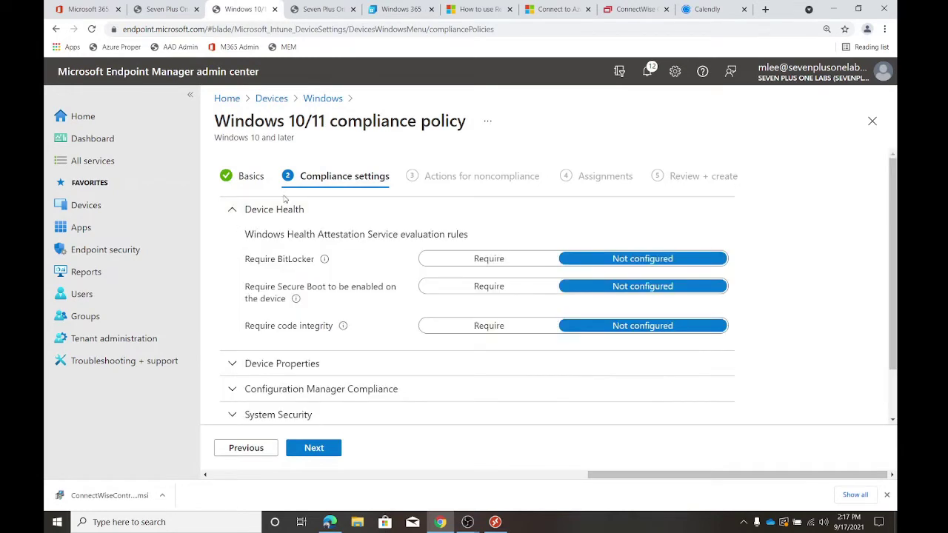
pyautogui.click(233, 214)
pyautogui.click(231, 214)
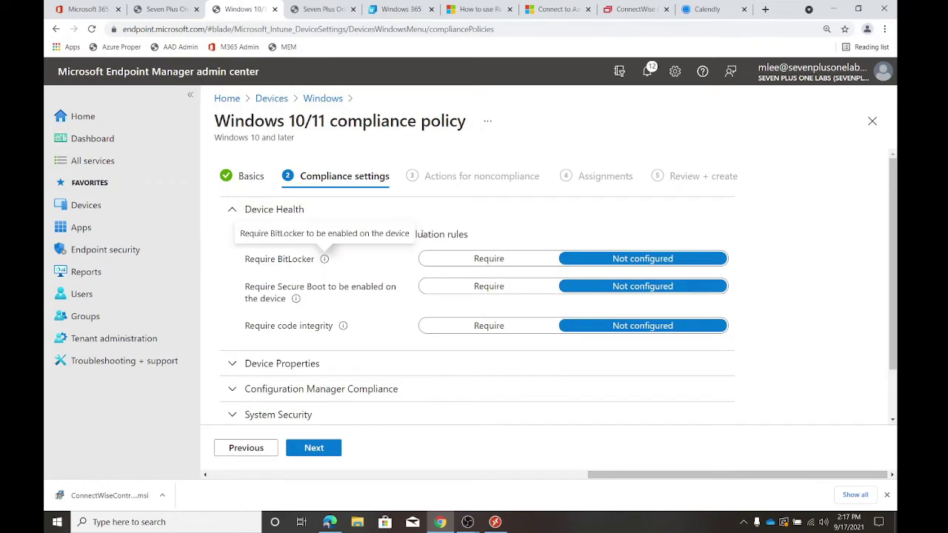
pyautogui.click(483, 258)
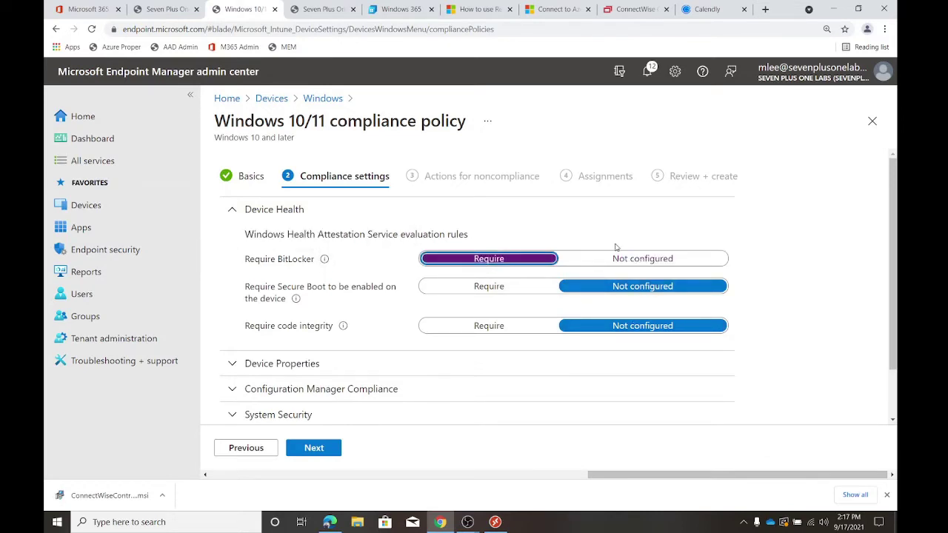
pyautogui.click(428, 287)
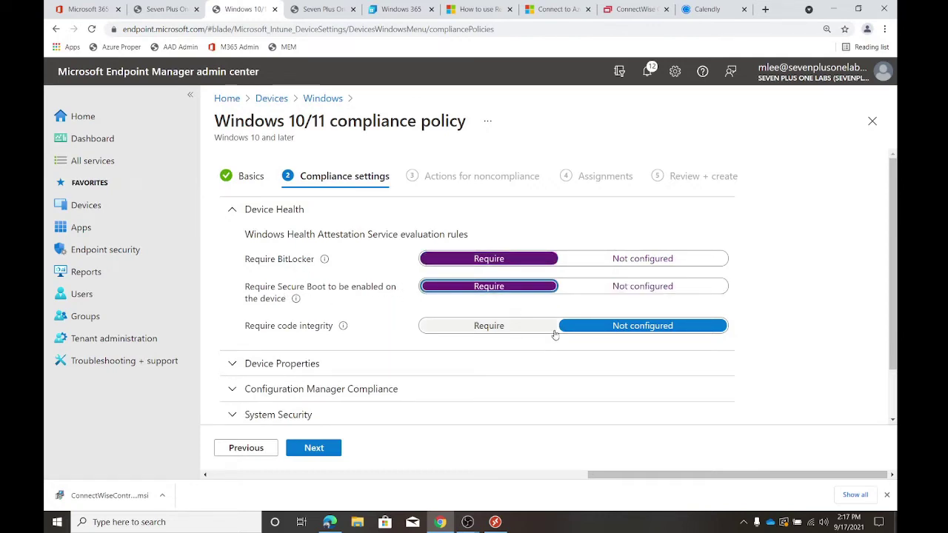
pyautogui.click(485, 330)
# - Review the Device Properties and Configuration Manager Compliance settings, and collapse both sections
pyautogui.click(362, 363)
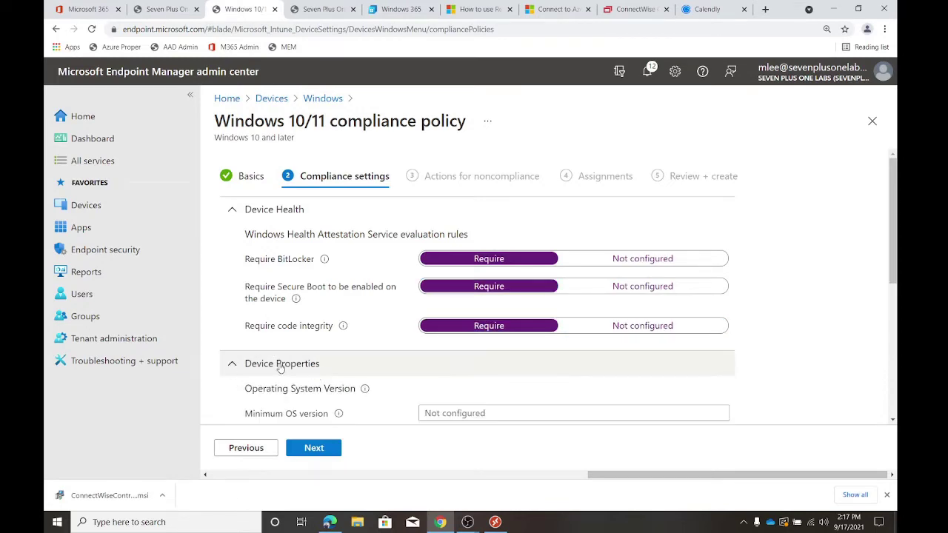
pyautogui.scroll(-4, 349, 360)
pyautogui.scroll(3, 350, 360)
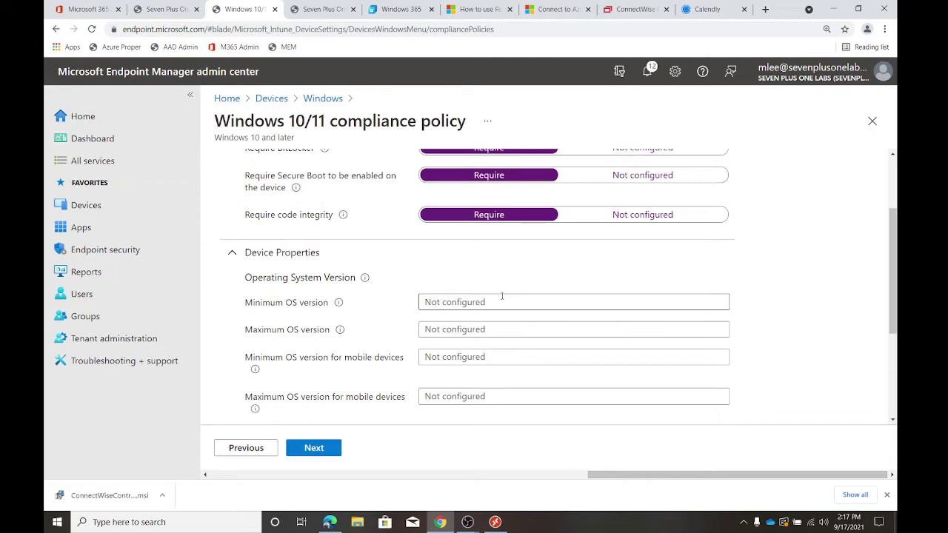
pyautogui.click(232, 253)
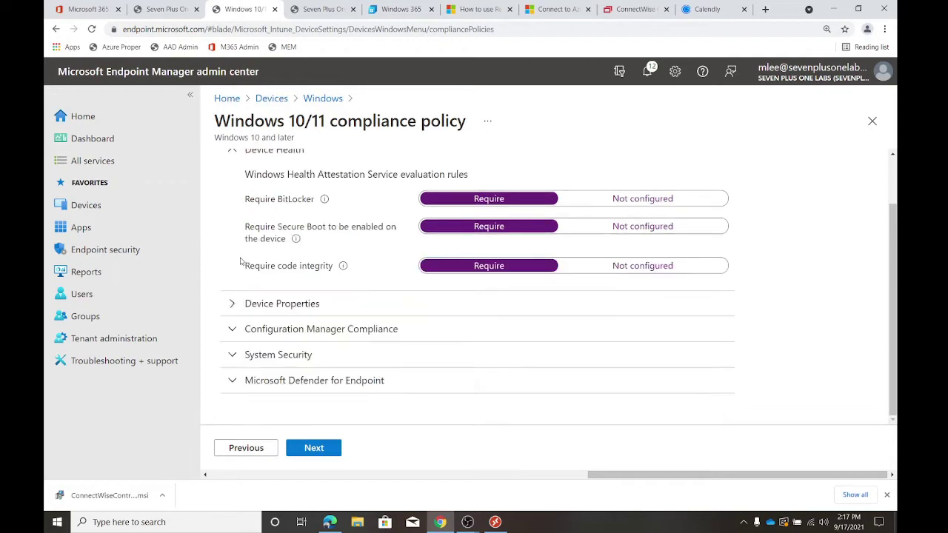
pyautogui.click(233, 331)
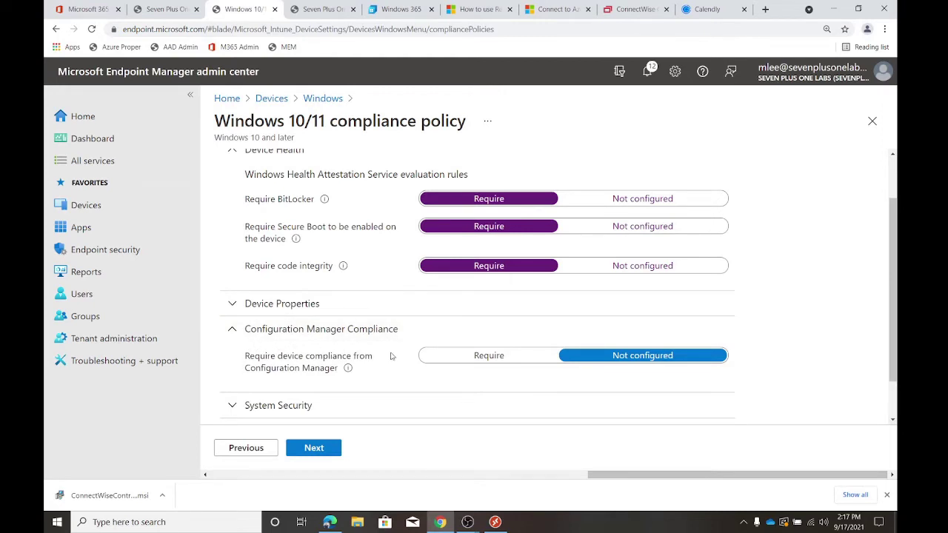
pyautogui.click(231, 330)
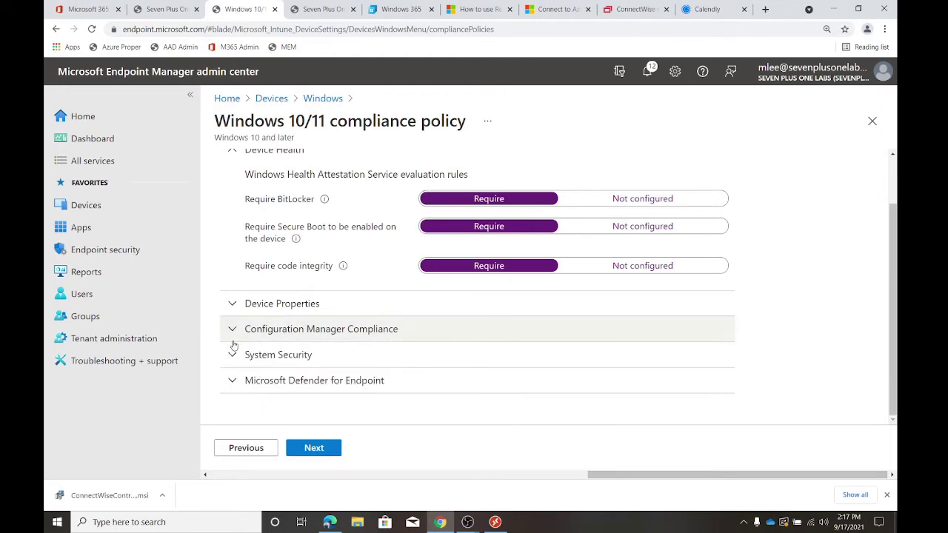
# - Set Trusted Platform Module (TPM) and Antivirus to Require in the System Security compliance settings
pyautogui.click(233, 356)
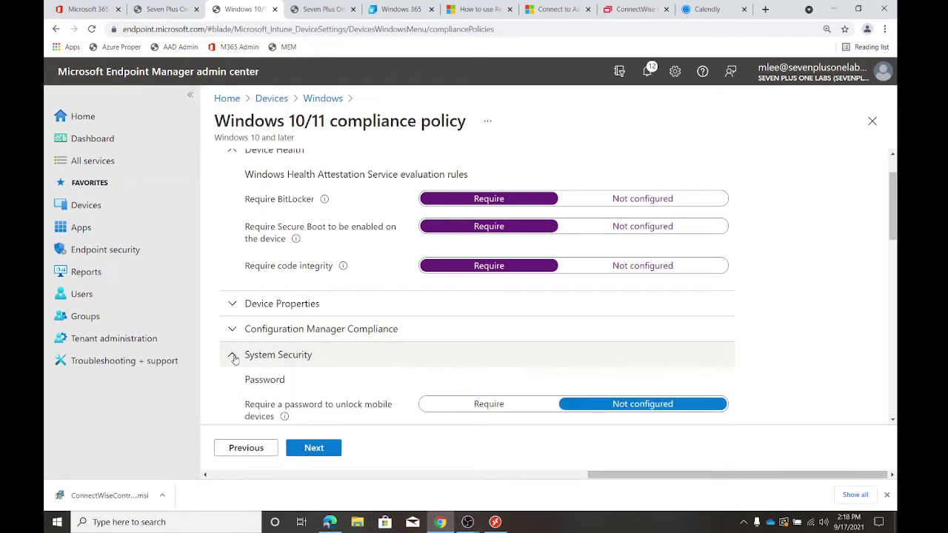
pyautogui.scroll(-2, 345, 375)
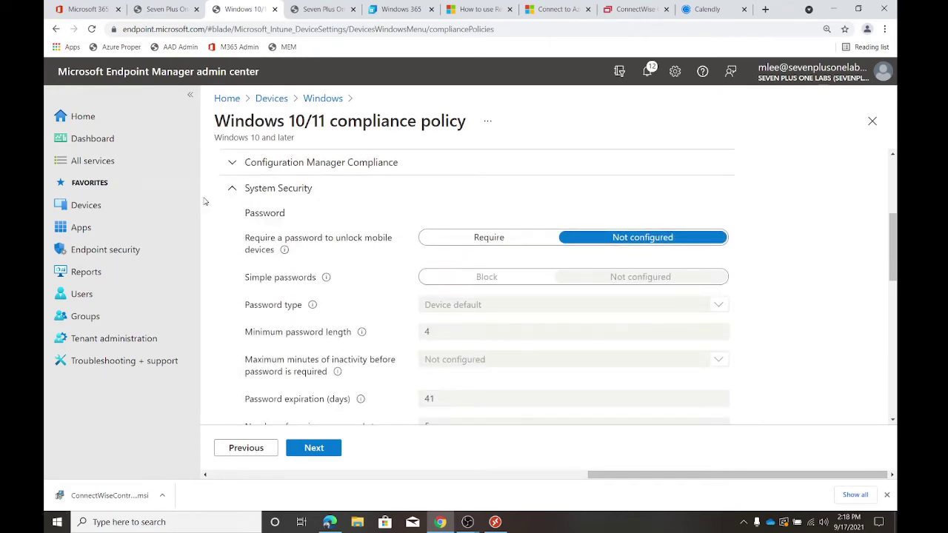
pyautogui.scroll(-3, 267, 274)
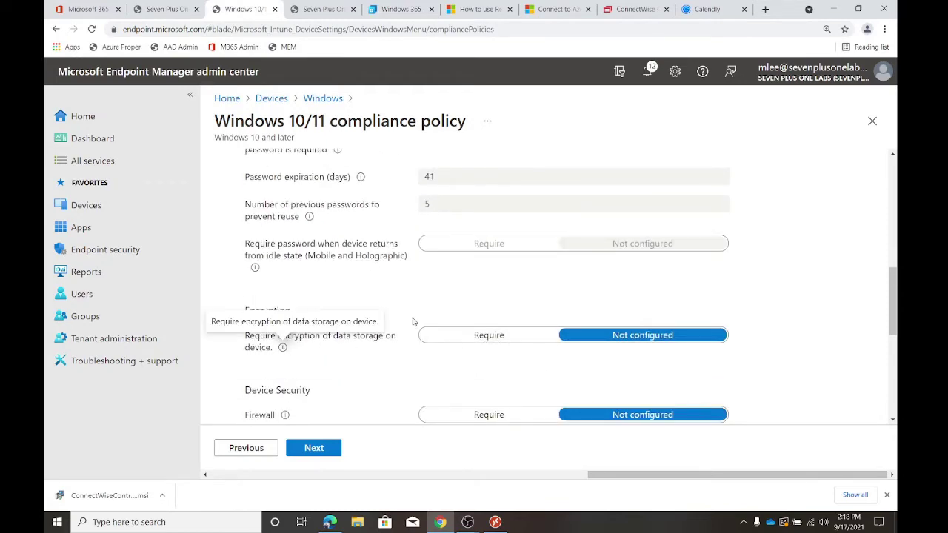
pyautogui.scroll(-5, 414, 326)
pyautogui.scroll(3, 421, 340)
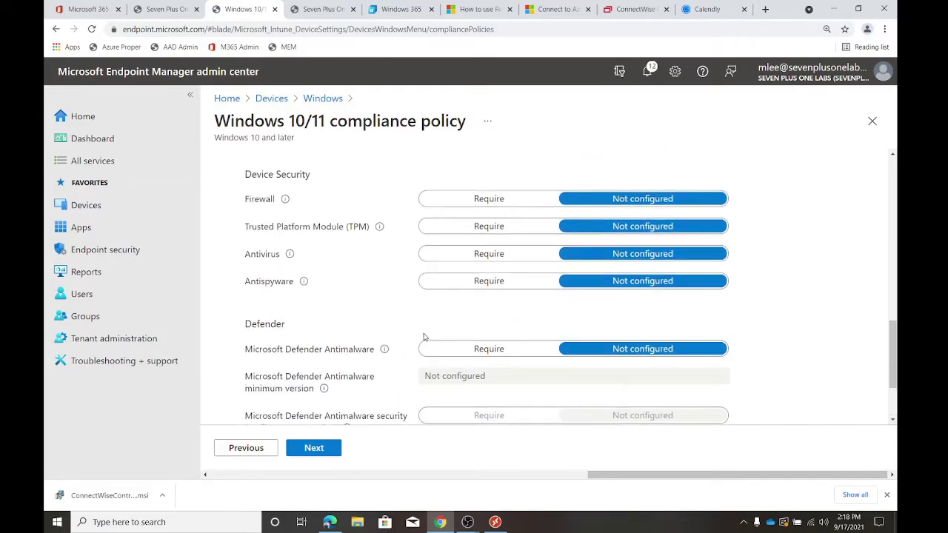
pyautogui.scroll(-2, 372, 370)
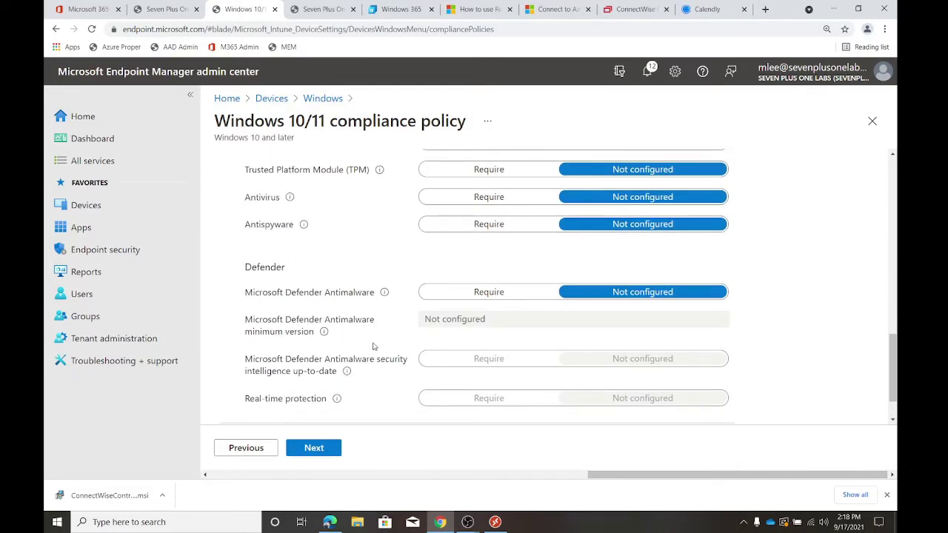
pyautogui.click(469, 174)
pyautogui.click(490, 196)
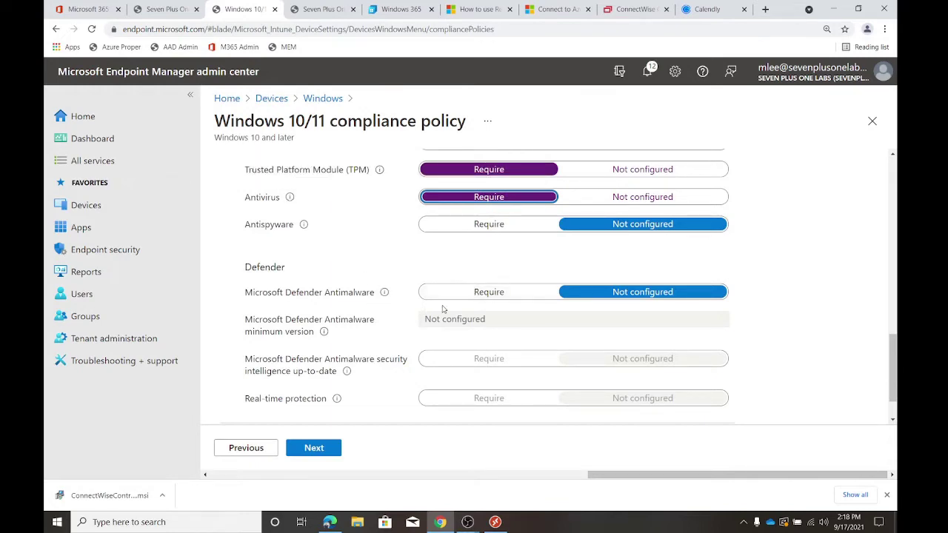
# - Review the remaining Defender options and the machine risk score setting under Microsoft Defender for Endpoint
pyautogui.scroll(-1, 415, 370)
pyautogui.scroll(1, 326, 401)
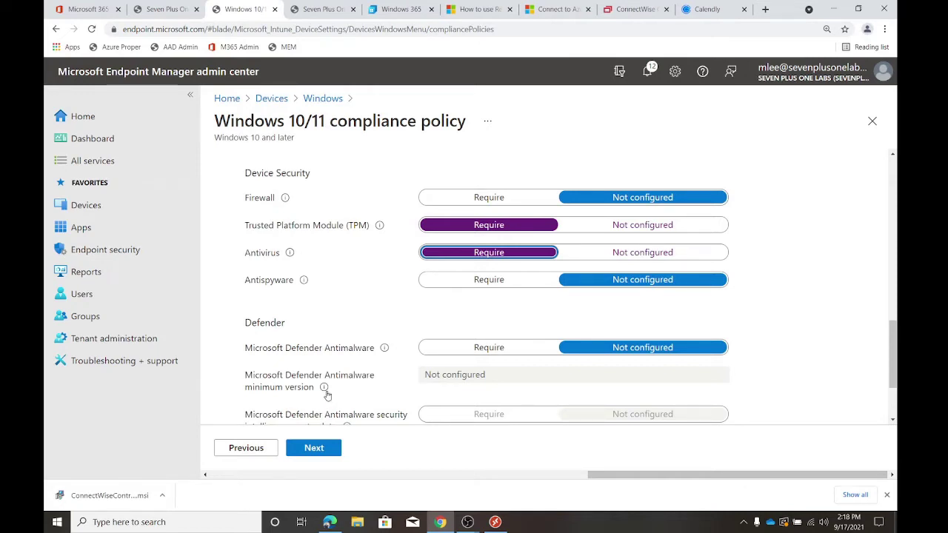
pyautogui.scroll(-3, 325, 392)
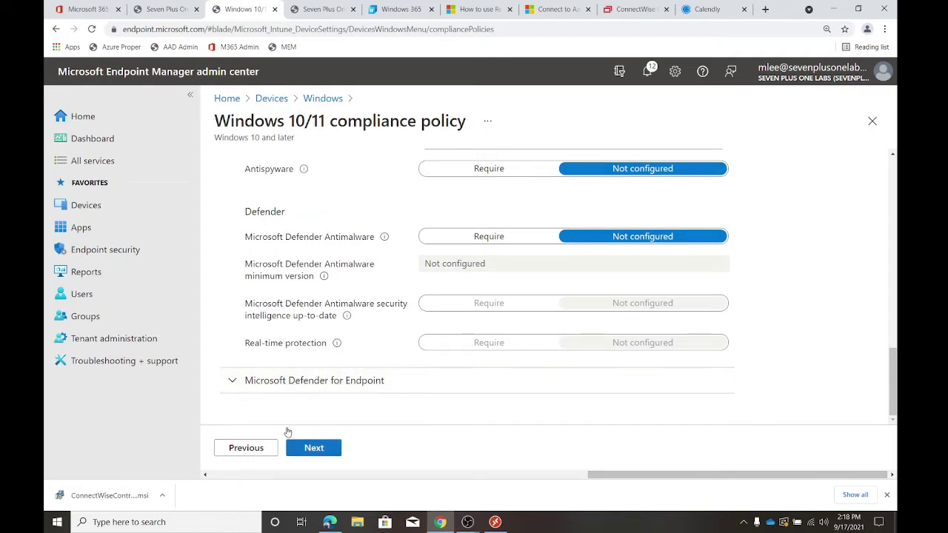
pyautogui.click(274, 382)
pyautogui.scroll(-1, 366, 381)
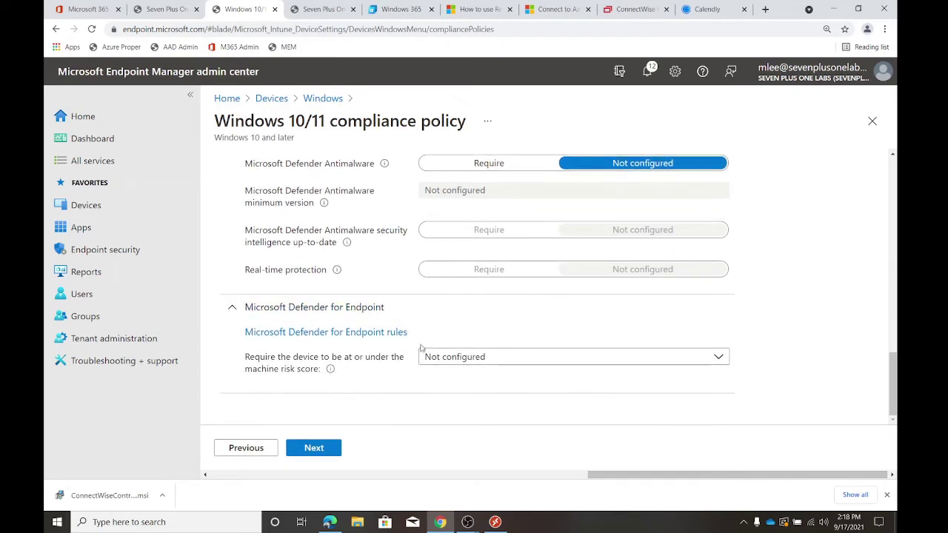
# - Continue to the actions for noncompliance and add an action that sends email to the end user
pyautogui.click(333, 446)
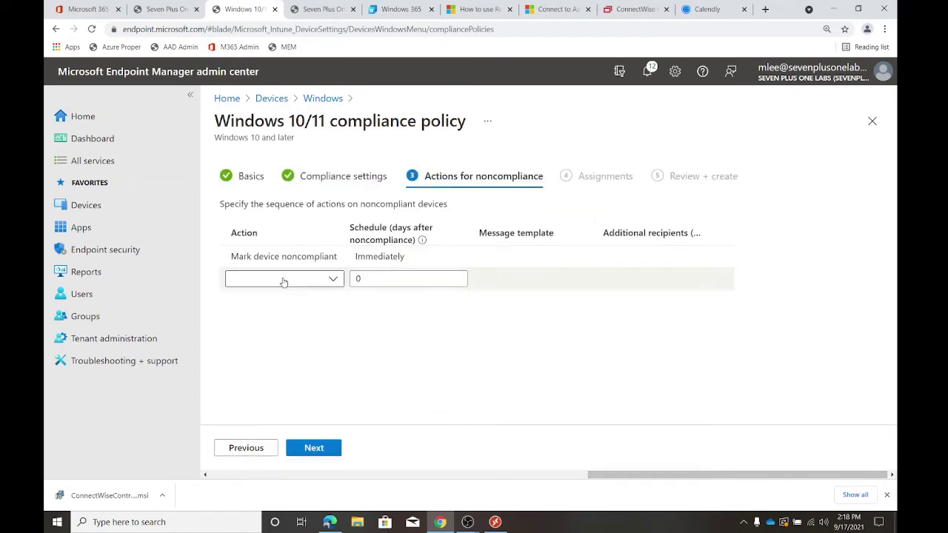
pyautogui.click(305, 279)
pyautogui.click(304, 300)
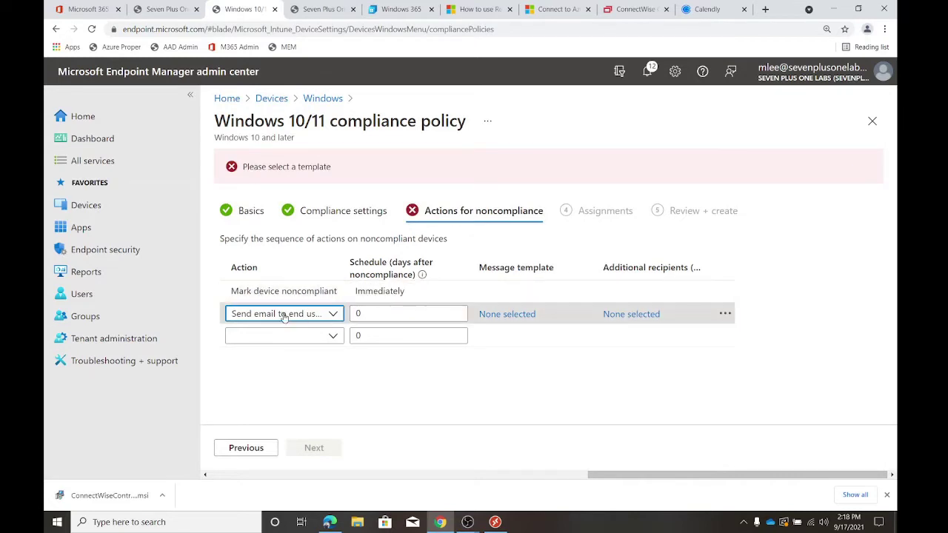
# - Check the notification message templates without selecting one, and change the email action to Retire the noncompliant device
pyautogui.click(508, 315)
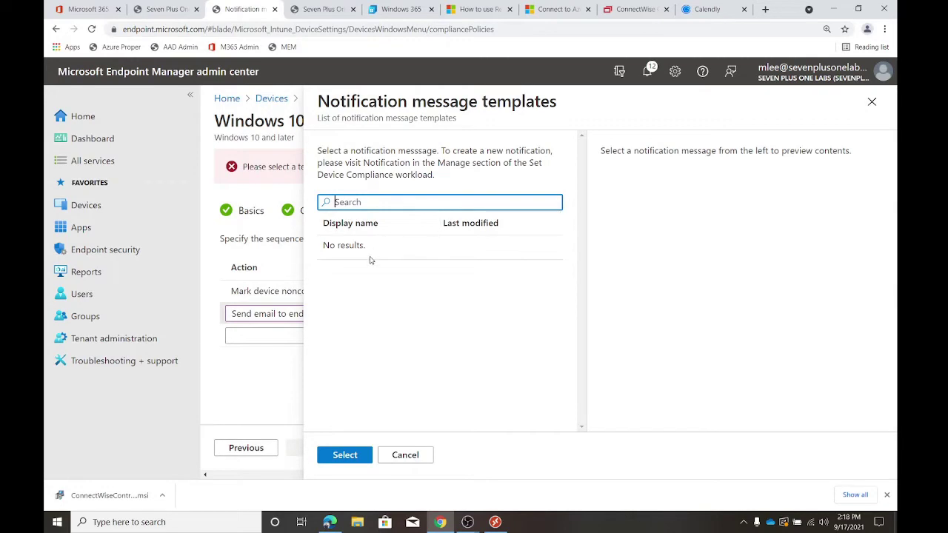
pyautogui.click(406, 456)
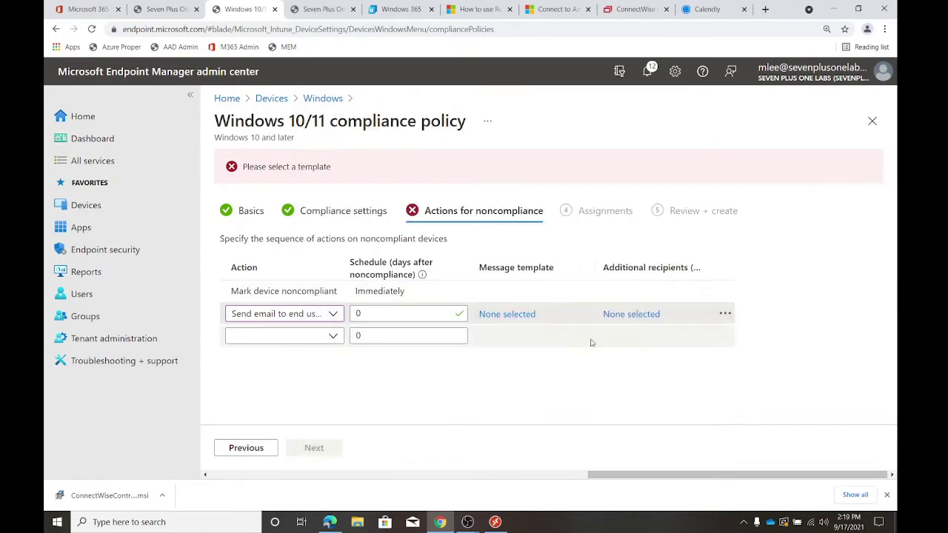
pyautogui.click(296, 315)
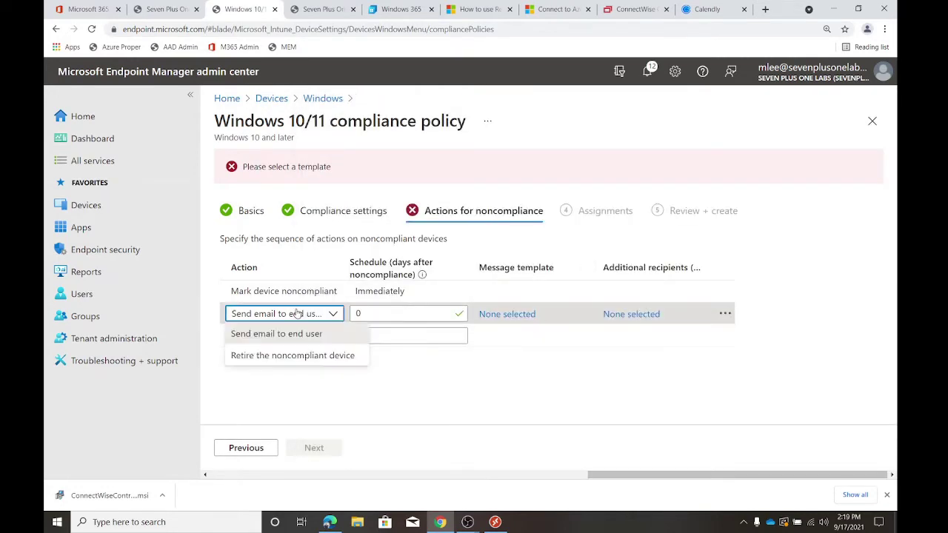
pyautogui.click(288, 354)
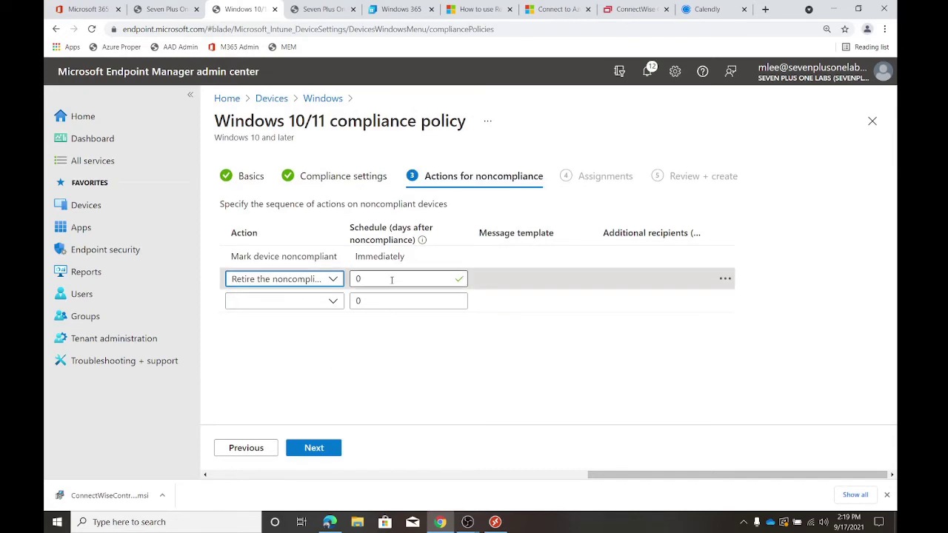
pyautogui.click(409, 254)
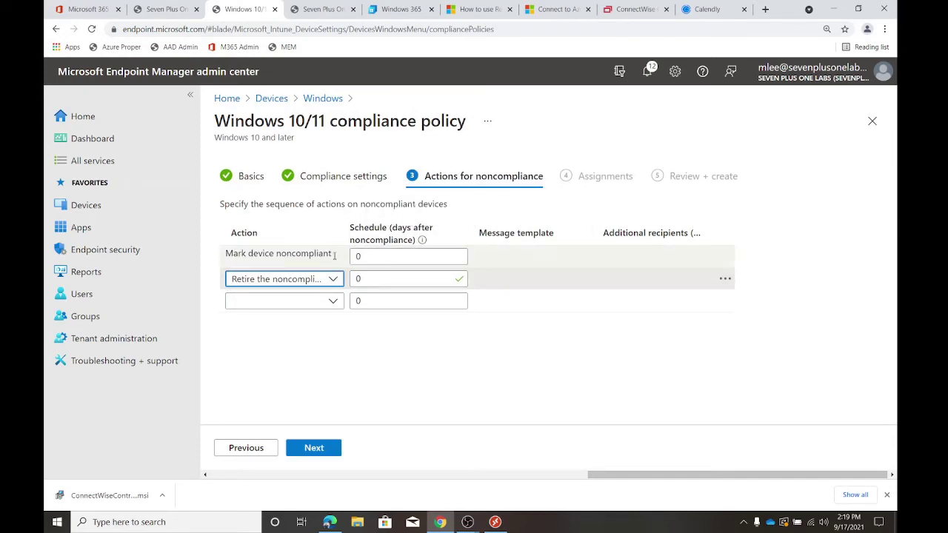
# - Change the noncompliance action back to Send email to end user and schedule it 30 days after noncompliance
pyautogui.click(318, 280)
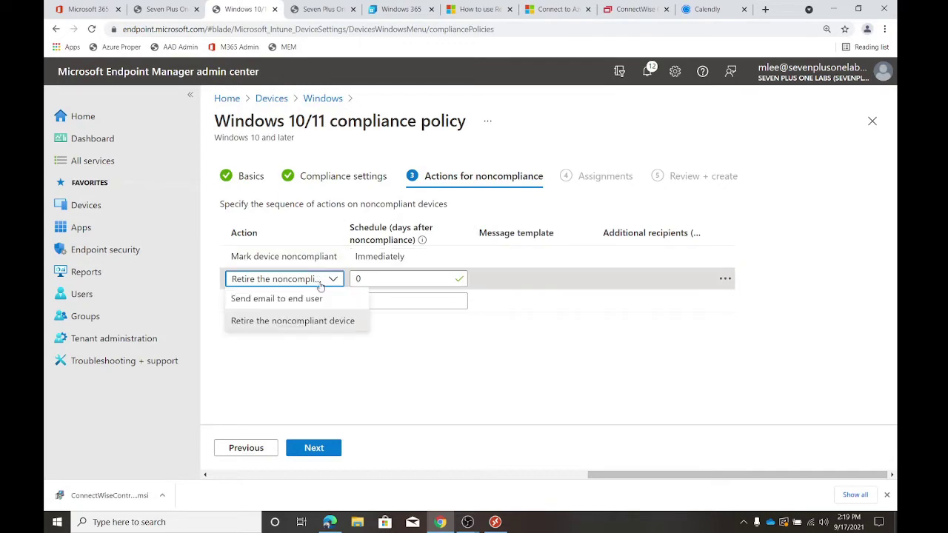
pyautogui.click(286, 305)
pyautogui.click(379, 313)
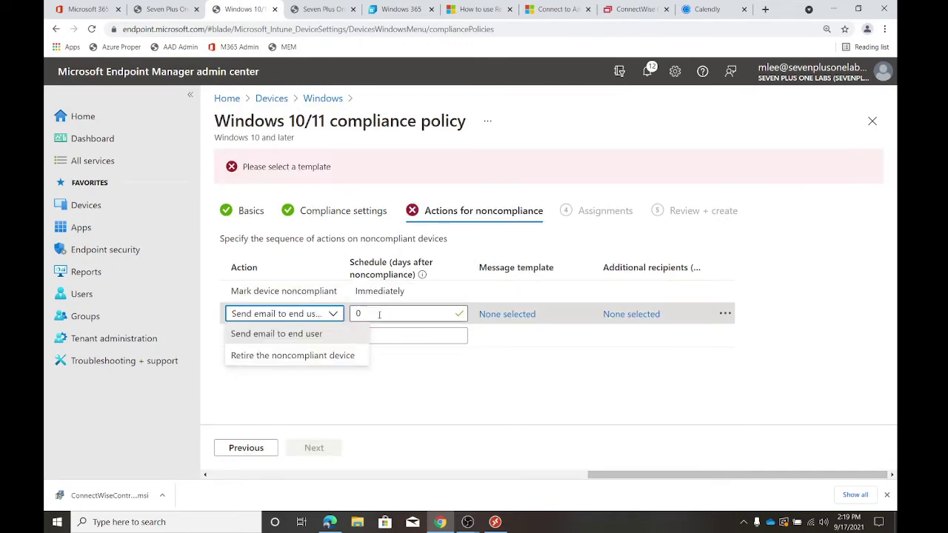
pyautogui.write('1')
pyautogui.press('BackSpace')
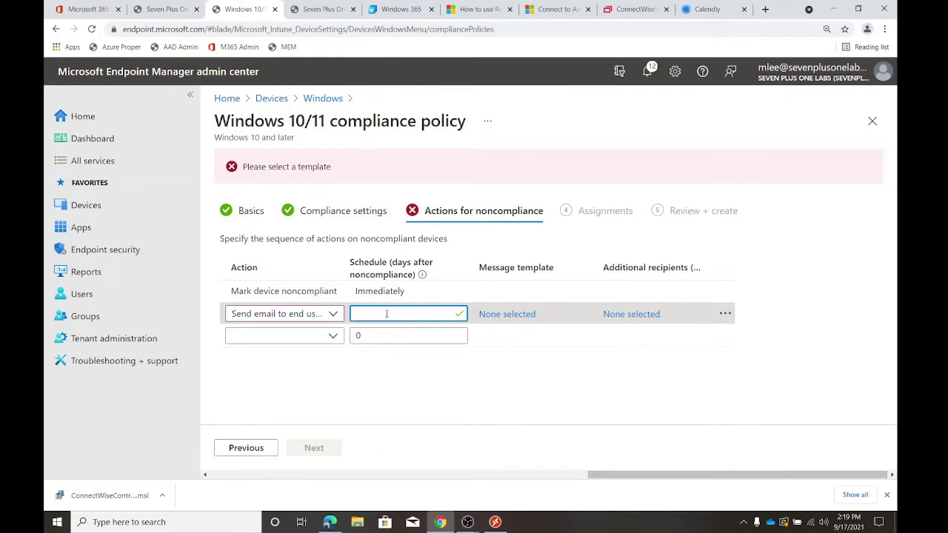
pyautogui.write('30')
pyautogui.press('Tab')
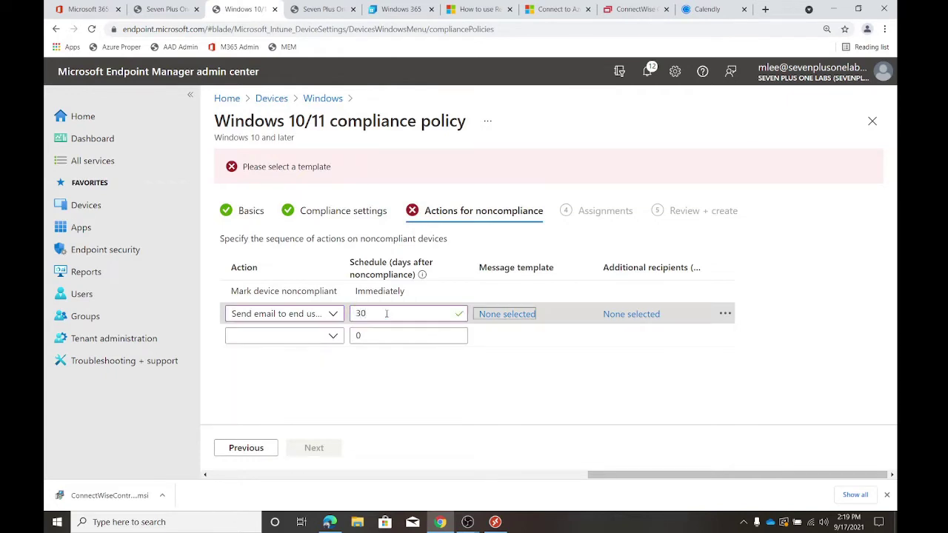
# - Add a Retire the noncompliant device action scheduled 90 days after noncompliance
pyautogui.click(294, 335)
pyautogui.click(292, 376)
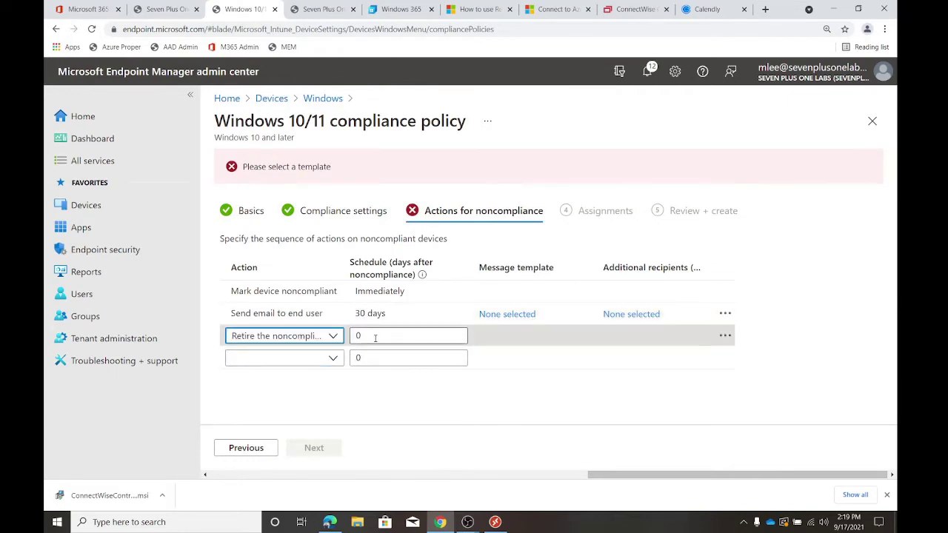
pyautogui.click(385, 336)
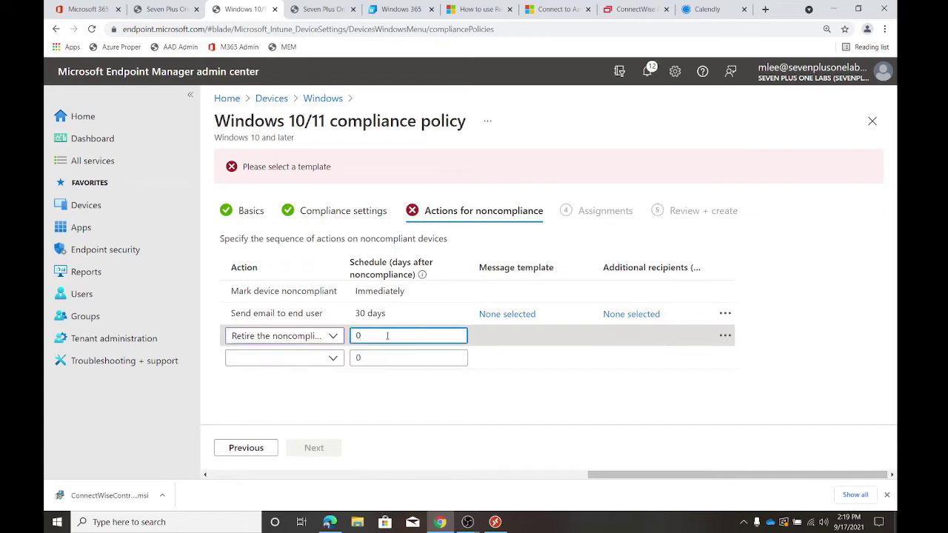
pyautogui.press('BackSpace')
pyautogui.write('90')
pyautogui.click(442, 400)
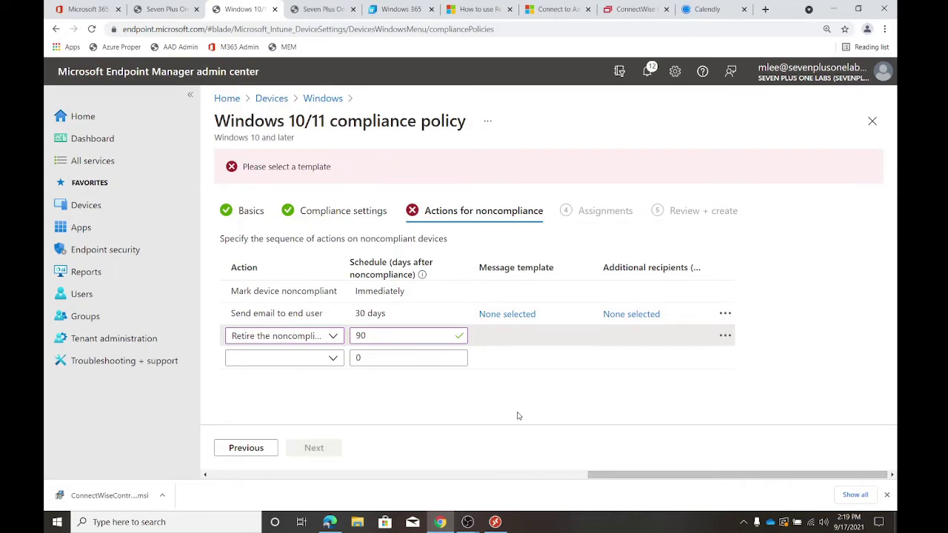
# - Delete the Retire the noncompliant device action from the noncompliance actions
pyautogui.click(282, 335)
pyautogui.click(415, 437)
pyautogui.click(725, 336)
pyautogui.click(749, 349)
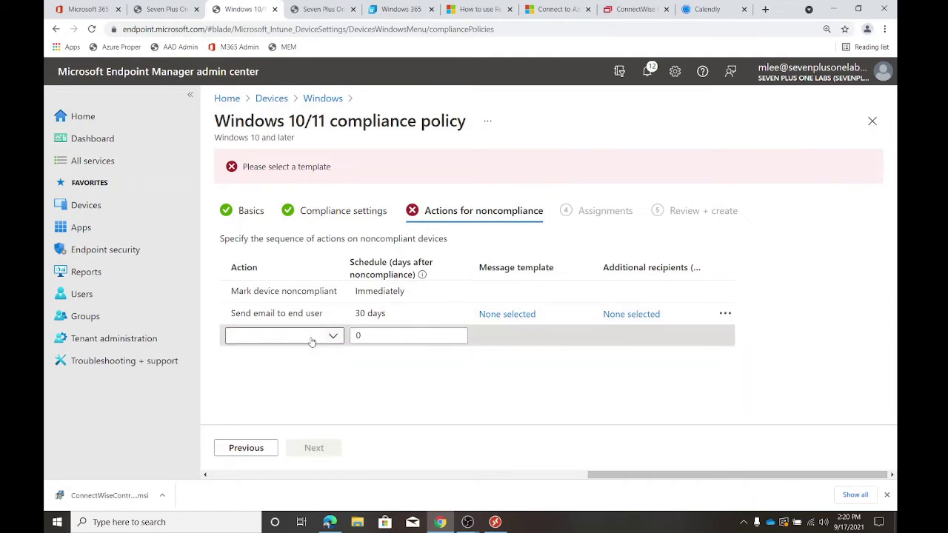
# - Search the notification message templates for "se" and close the list without selecting a template
pyautogui.click(516, 314)
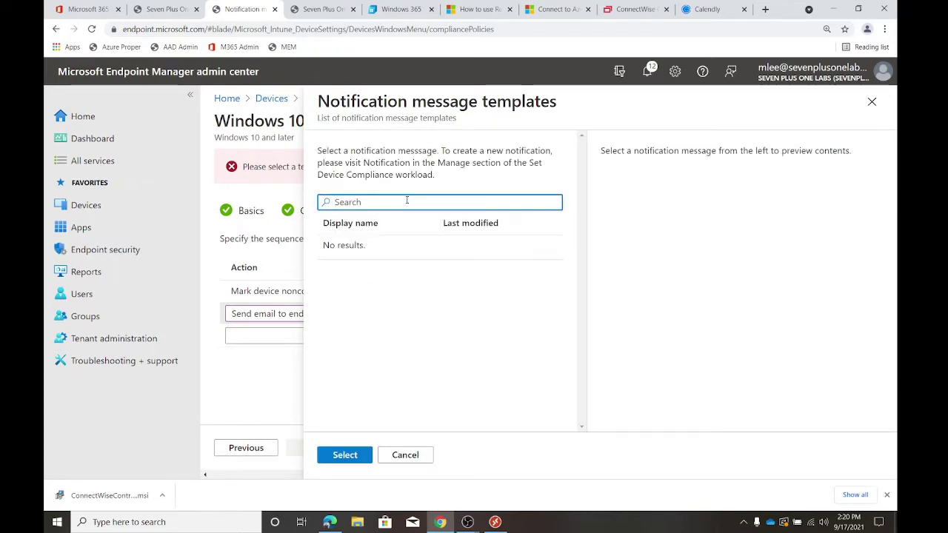
pyautogui.click(407, 456)
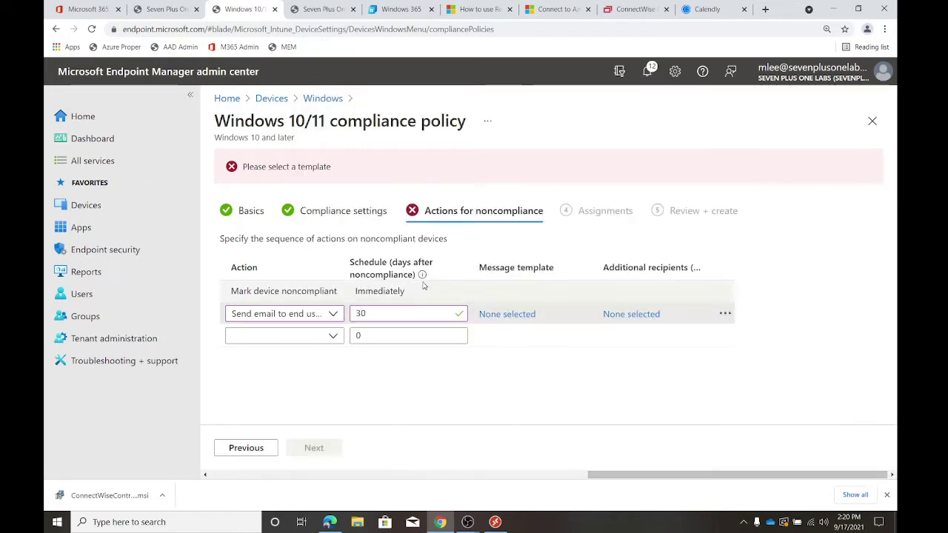
pyautogui.click(490, 315)
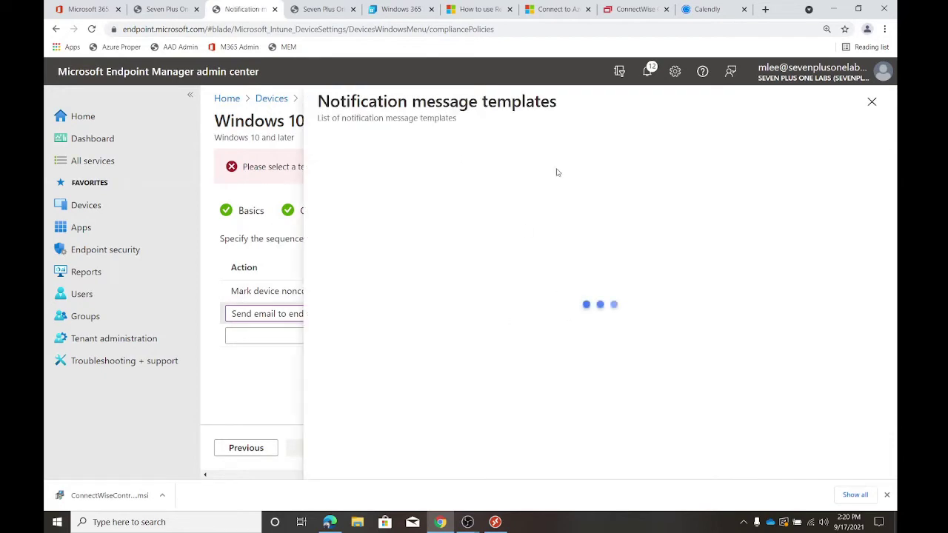
pyautogui.write('se')
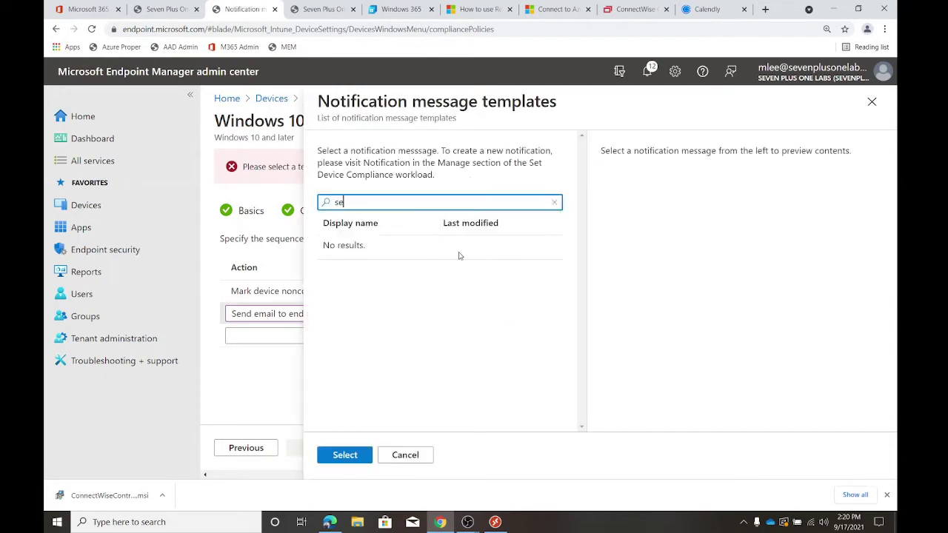
pyautogui.click(407, 457)
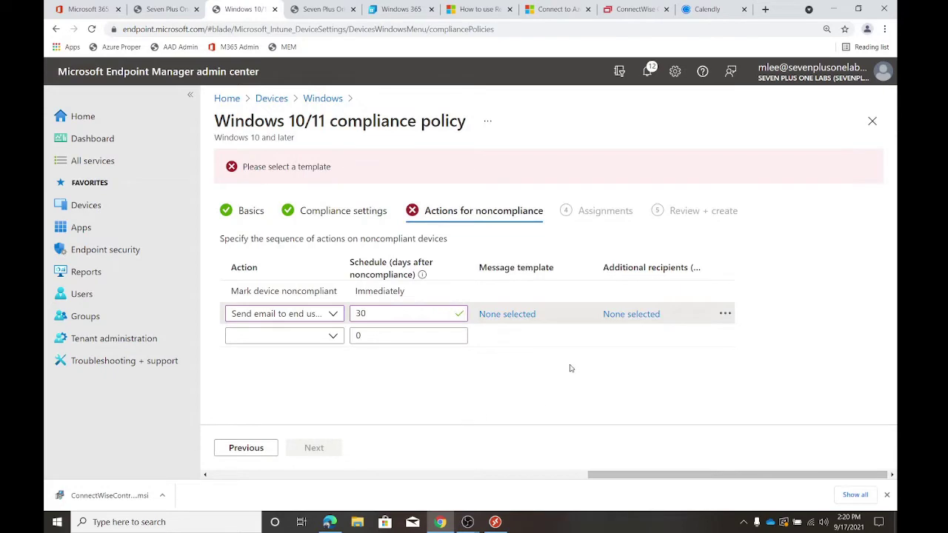
# - Delete the Send email to end user action and continue to the policy's assignments
pyautogui.click(725, 313)
pyautogui.click(751, 324)
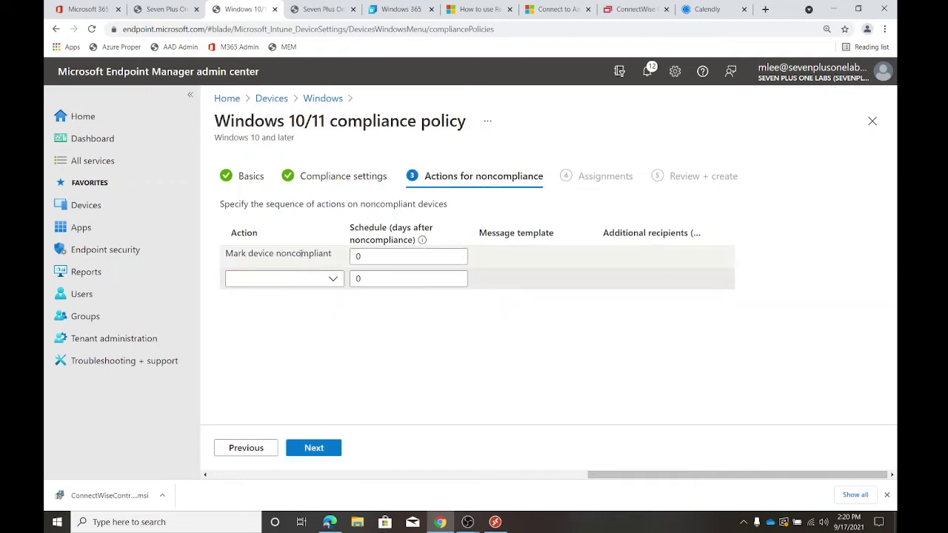
pyautogui.click(326, 450)
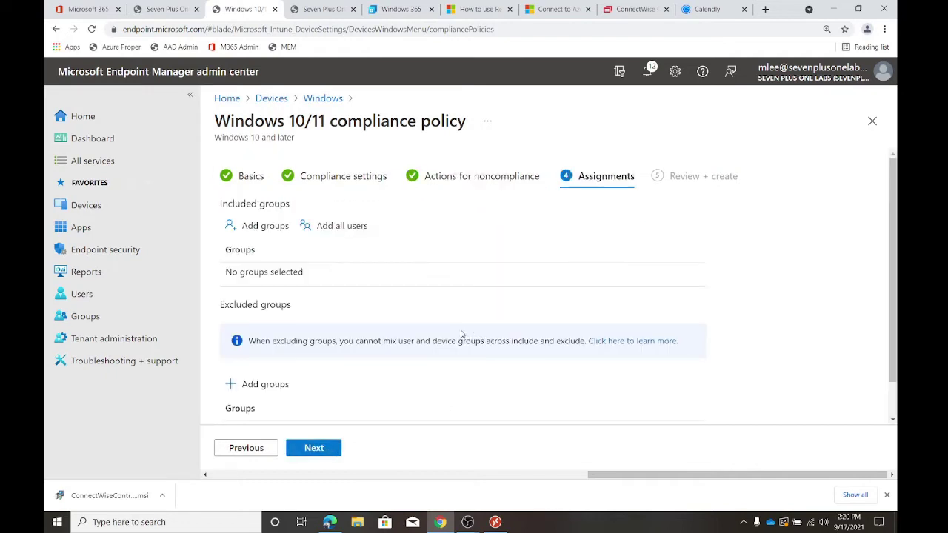
# - Create the compliance policy without assigning any groups, and open its properties
pyautogui.scroll(-1, 383, 345)
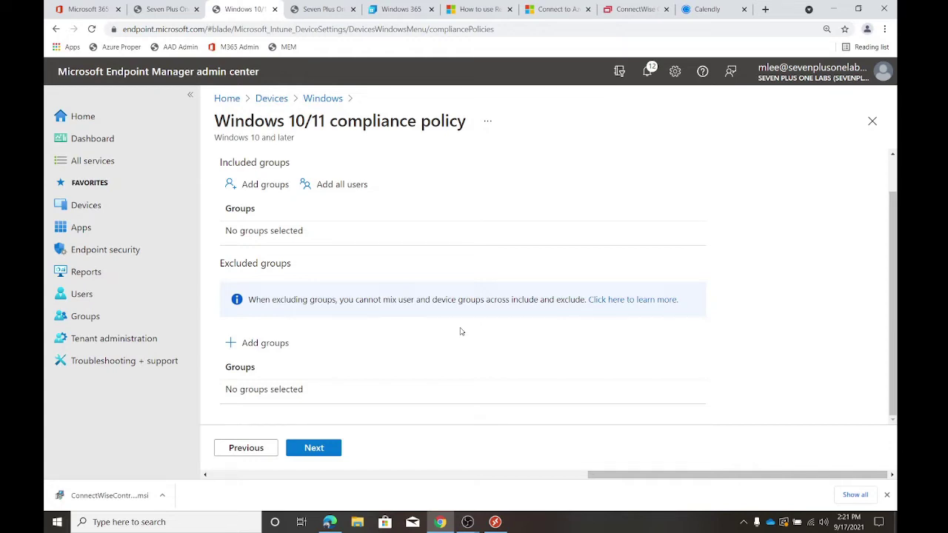
pyautogui.click(310, 447)
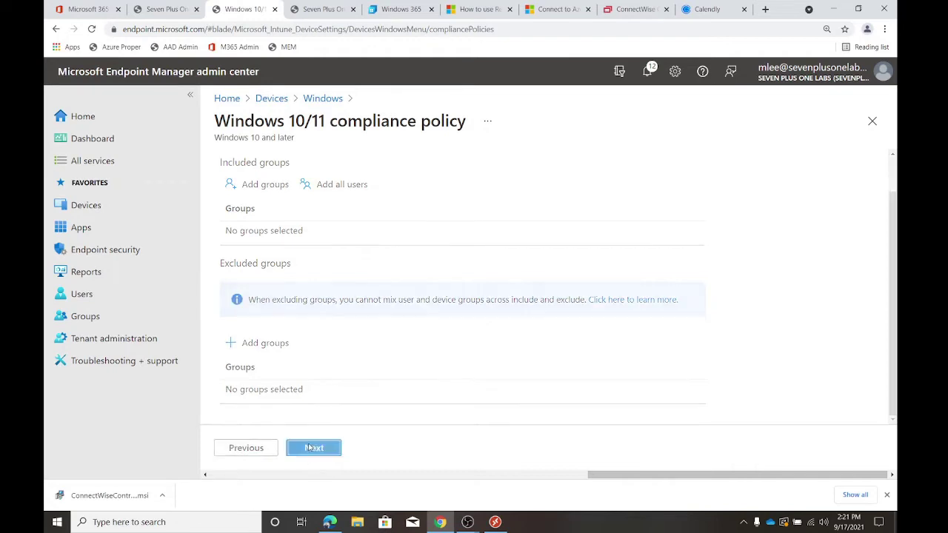
pyautogui.scroll(-2, 518, 304)
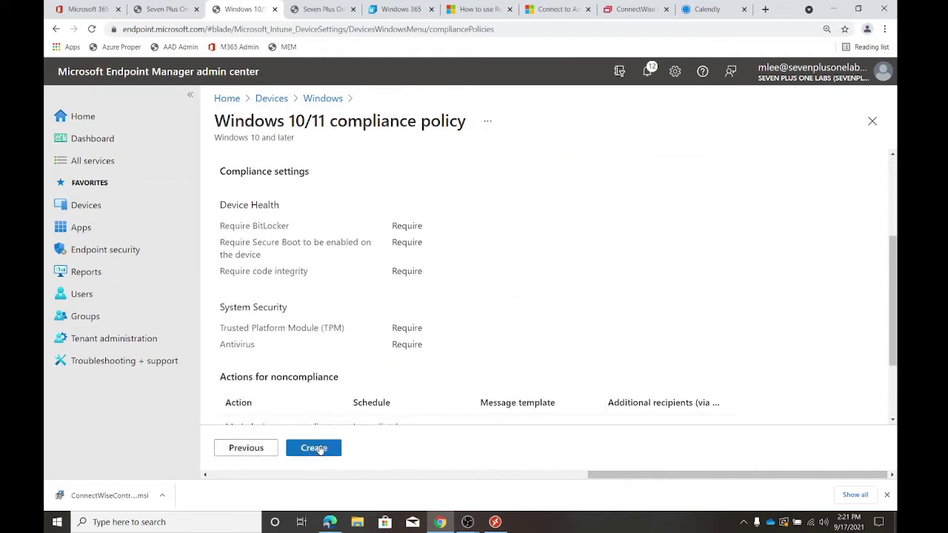
pyautogui.click(314, 448)
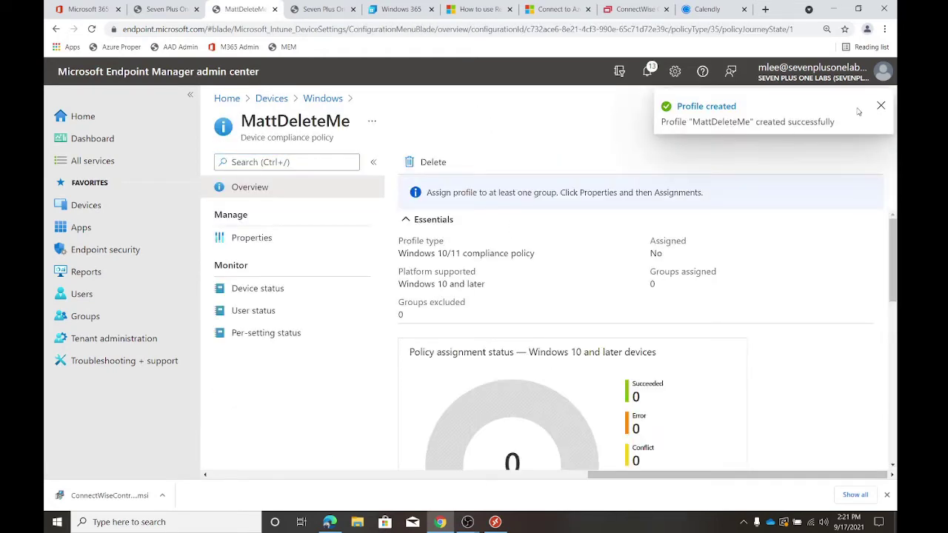
pyautogui.click(881, 106)
pyautogui.click(288, 240)
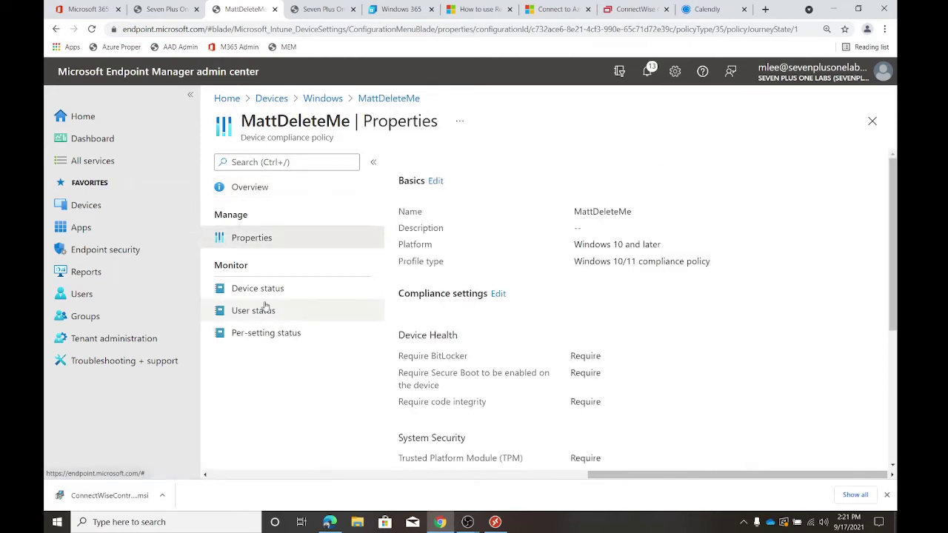
# - Open the PowerShell scripts for Windows devices, view the form for adding a script, and return without adding one
pyautogui.click(86, 205)
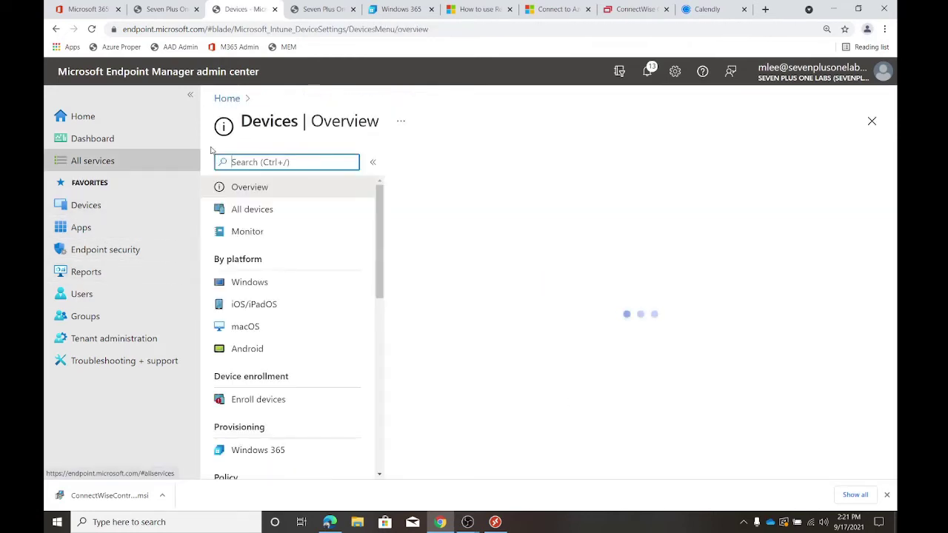
pyautogui.click(249, 282)
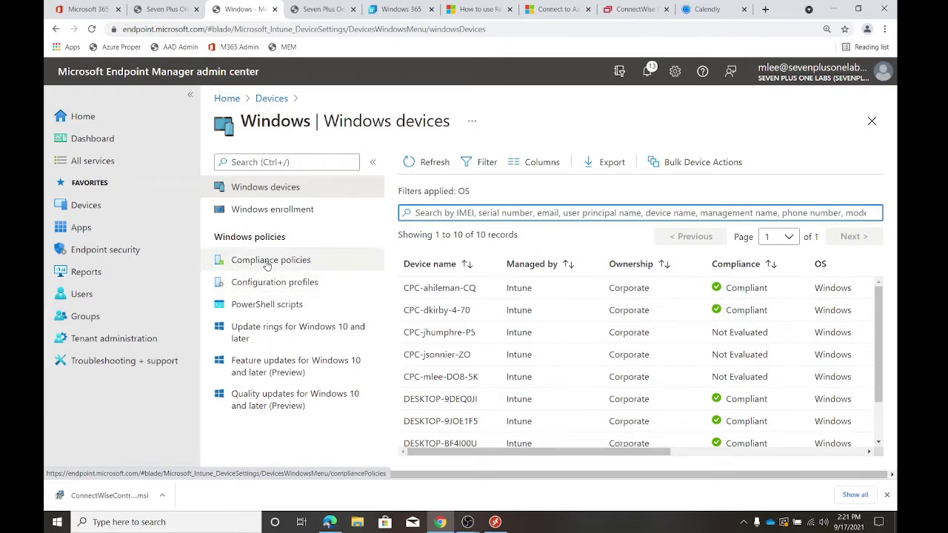
pyautogui.click(268, 306)
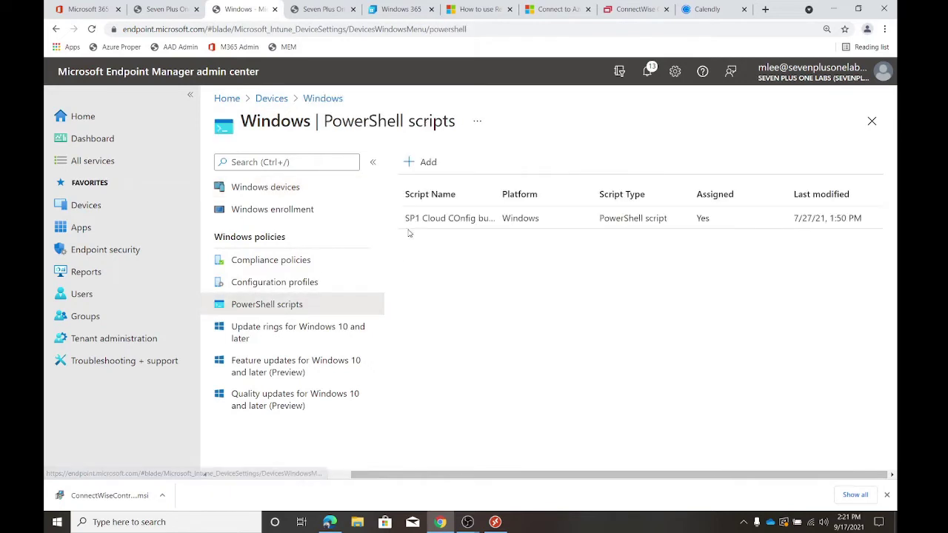
pyautogui.click(428, 161)
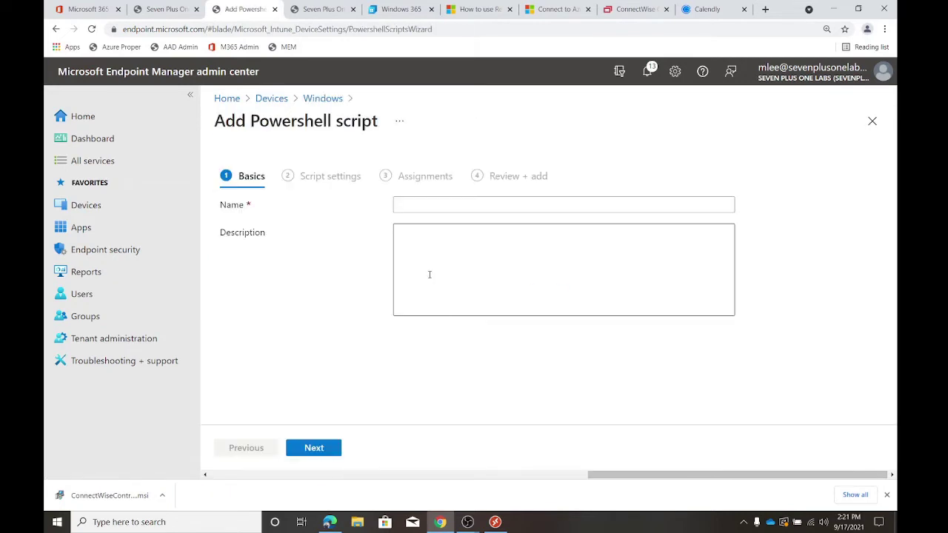
pyautogui.click(407, 206)
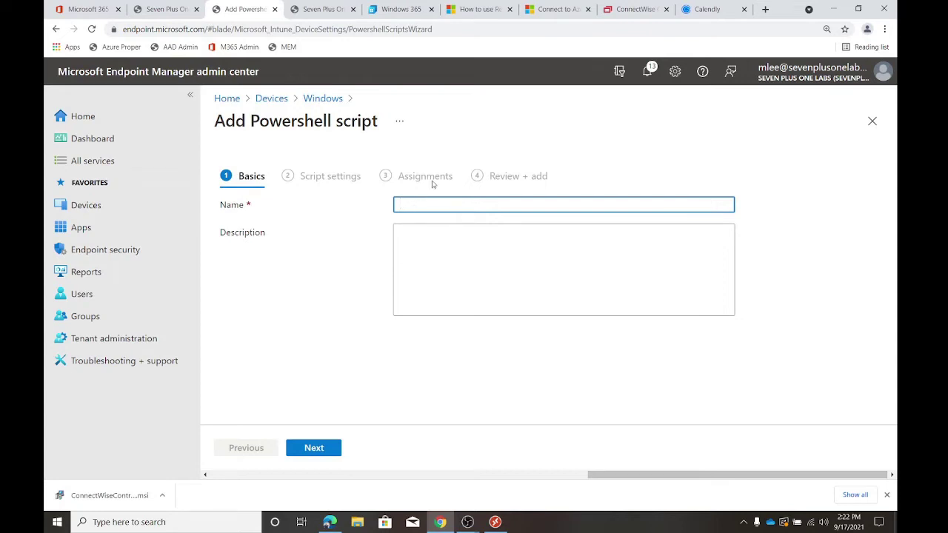
pyautogui.click(324, 98)
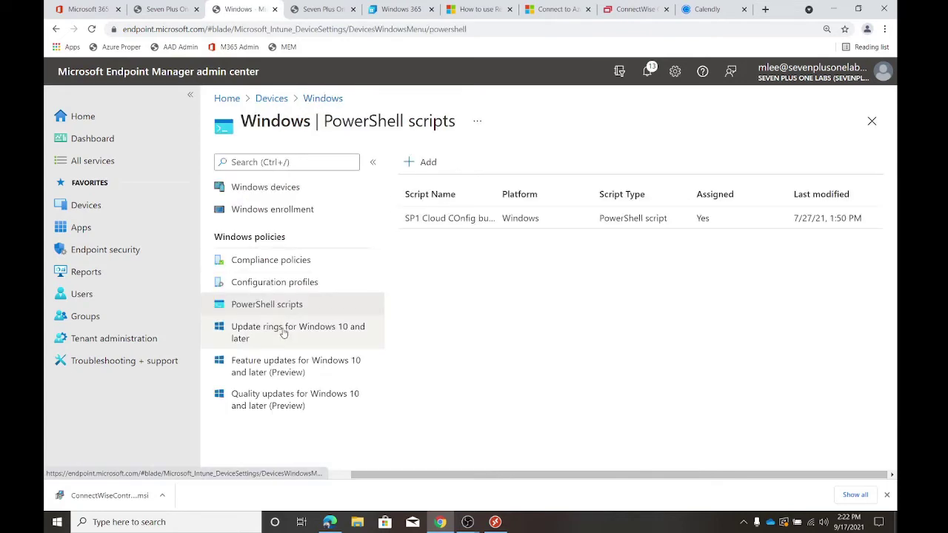
# - Open the list of Windows apps and start adding a new app
pyautogui.click(110, 231)
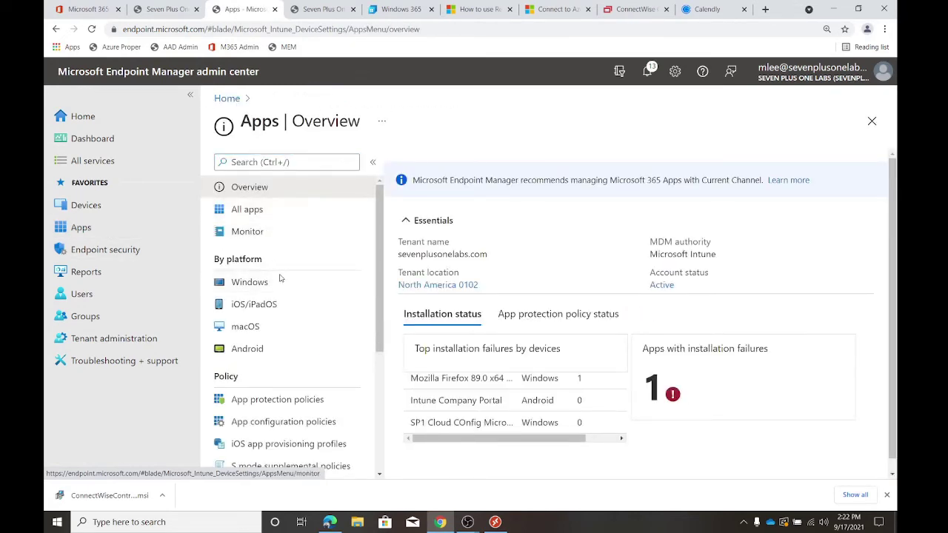
pyautogui.click(78, 231)
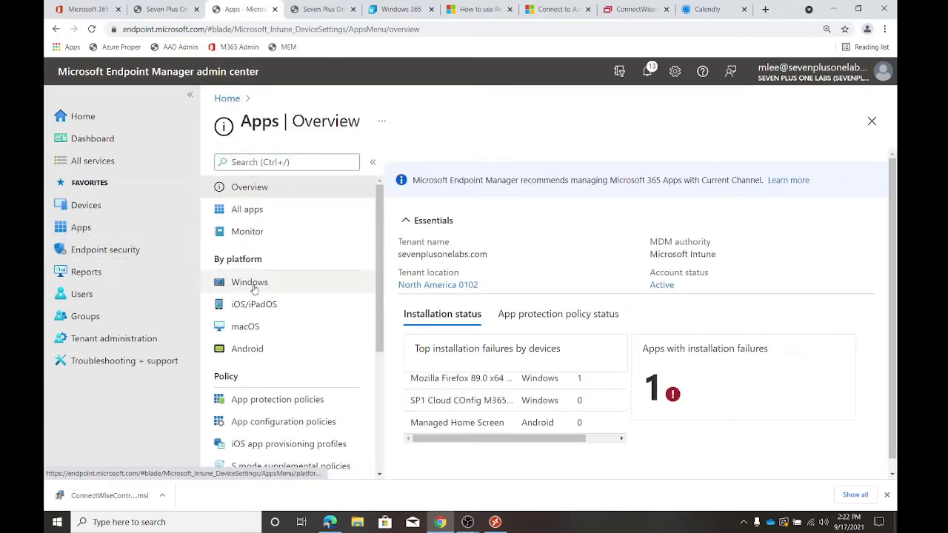
pyautogui.click(246, 282)
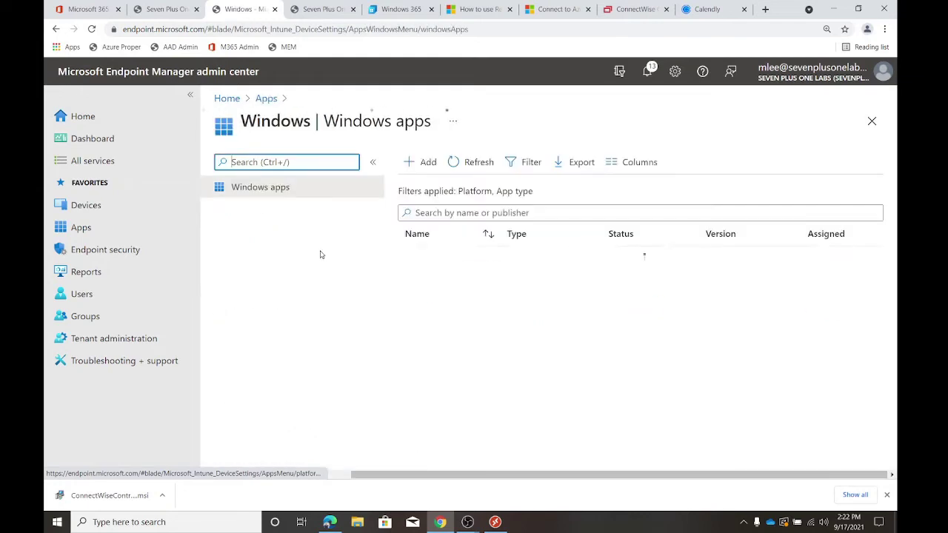
pyautogui.click(420, 162)
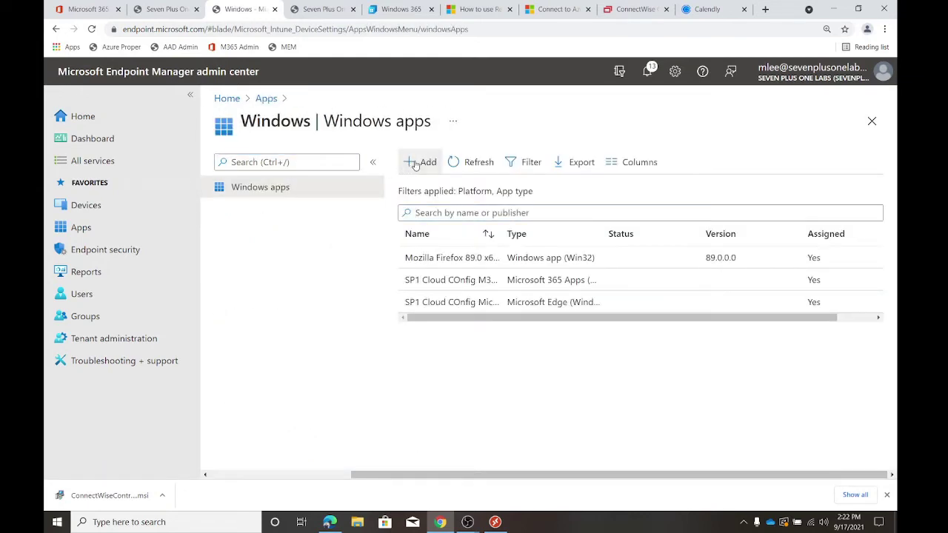
# - Choose Line-of-business app as the app type and examine its supported Windows file extensions
pyautogui.click(615, 170)
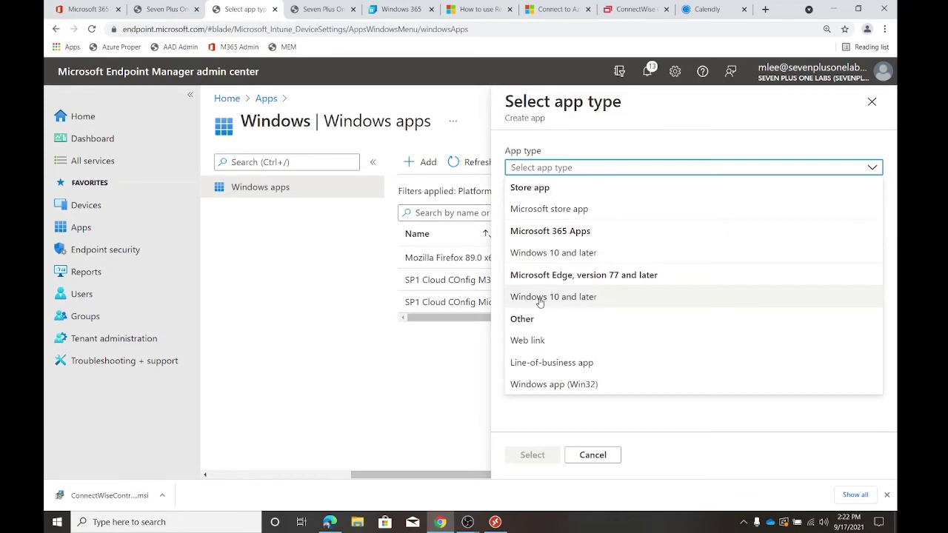
pyautogui.click(561, 363)
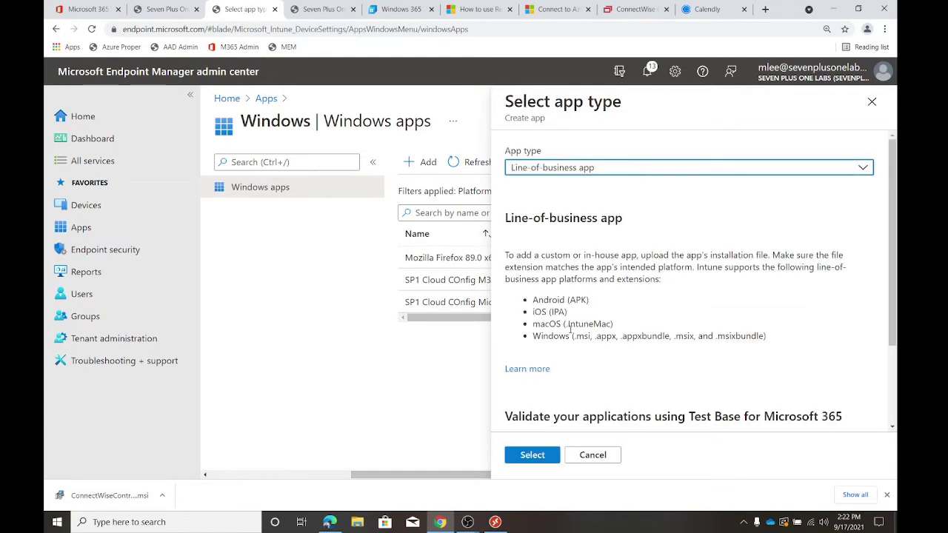
pyautogui.moveTo(575, 335); pyautogui.dragTo(775, 340)
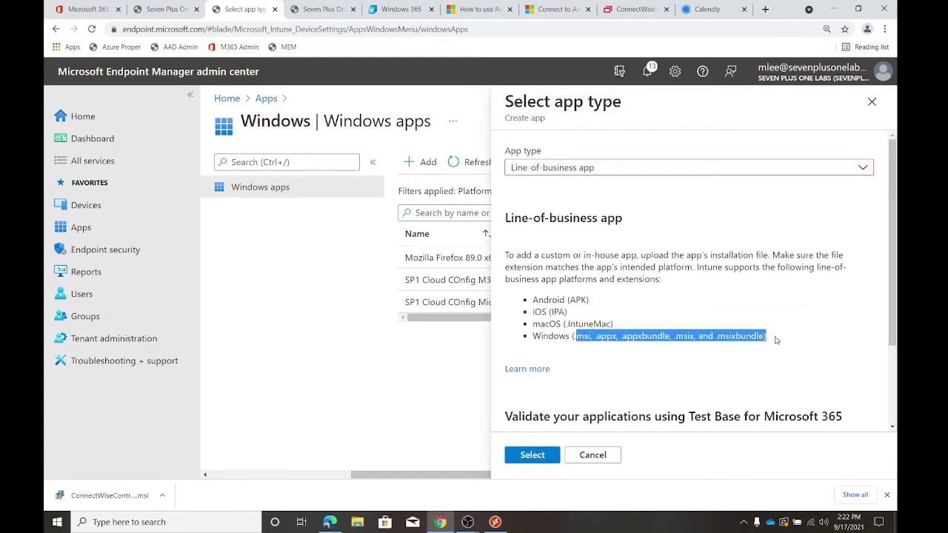
pyautogui.click(565, 323)
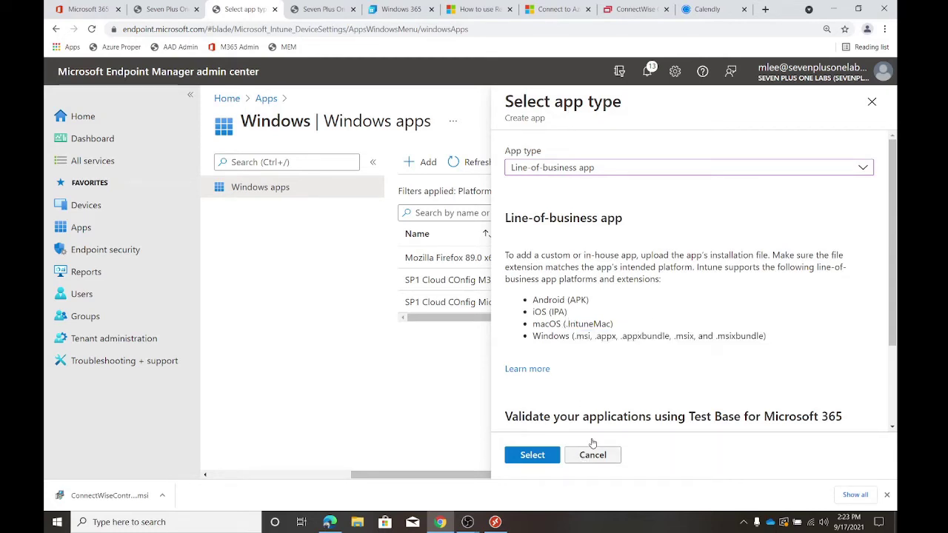
# - Switch the app type to Windows app (Win32) and examine its required installation file format
pyautogui.click(656, 169)
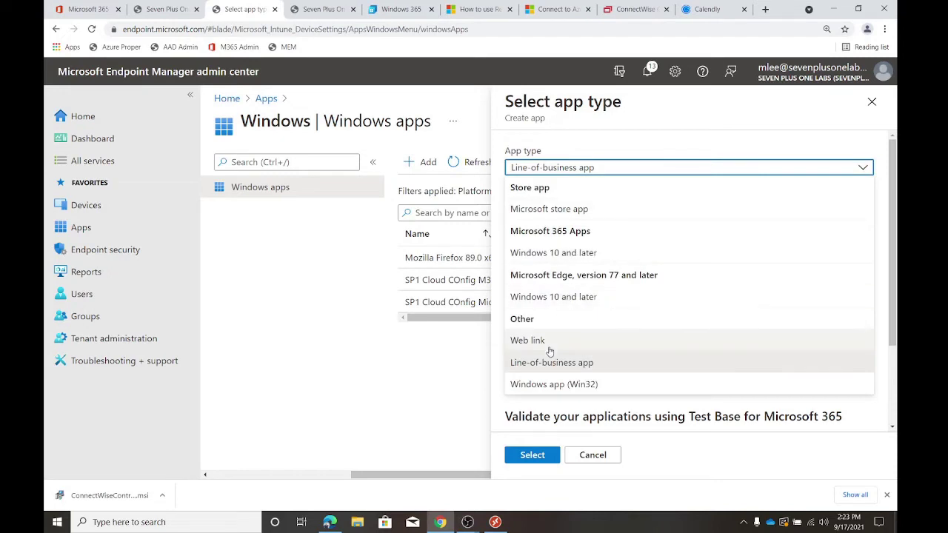
pyautogui.click(560, 386)
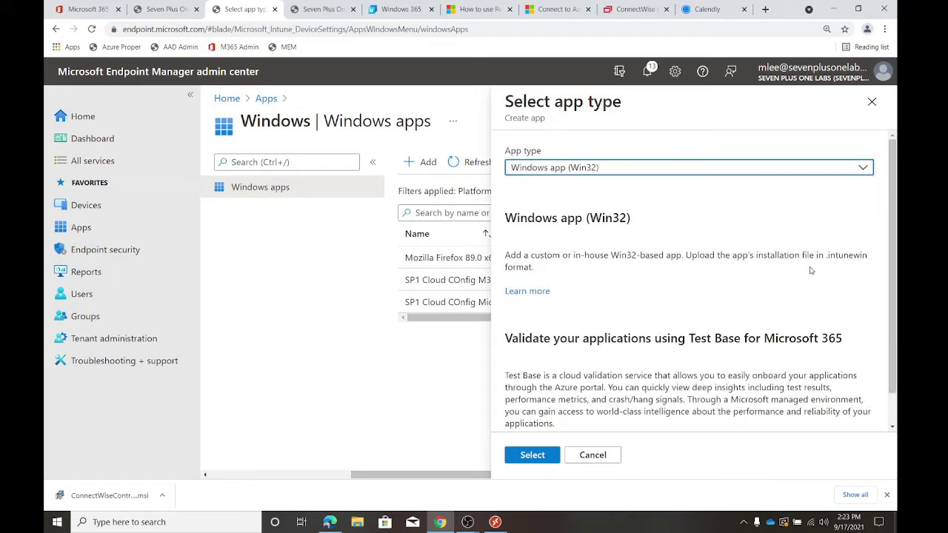
pyautogui.moveTo(825, 256); pyautogui.dragTo(872, 261)
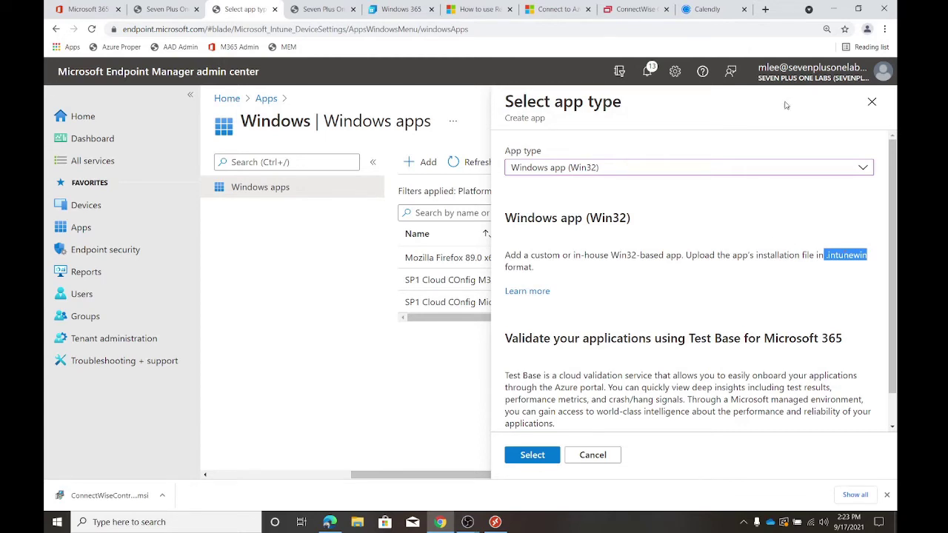
# - Set the app type to Microsoft 365 Apps for Windows 10 and later and open its creation form
pyautogui.click(751, 167)
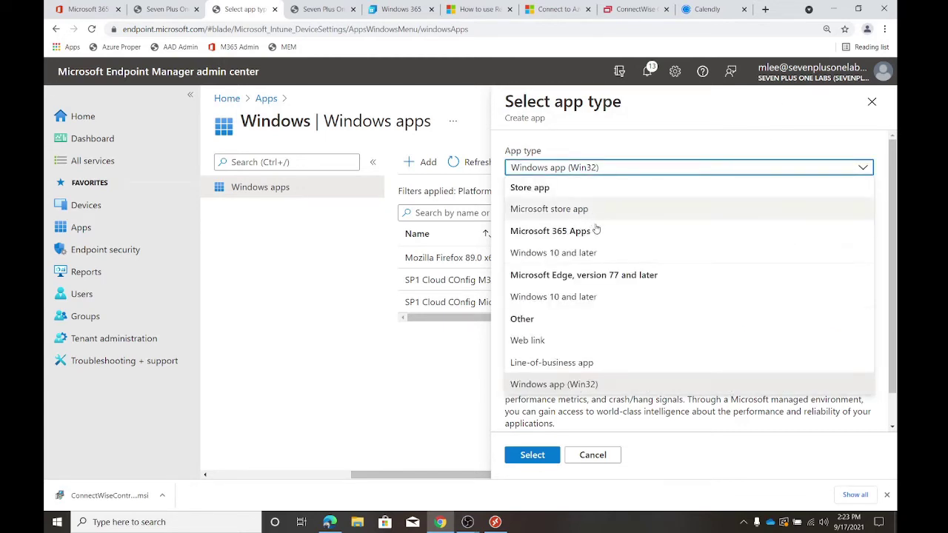
pyautogui.click(590, 252)
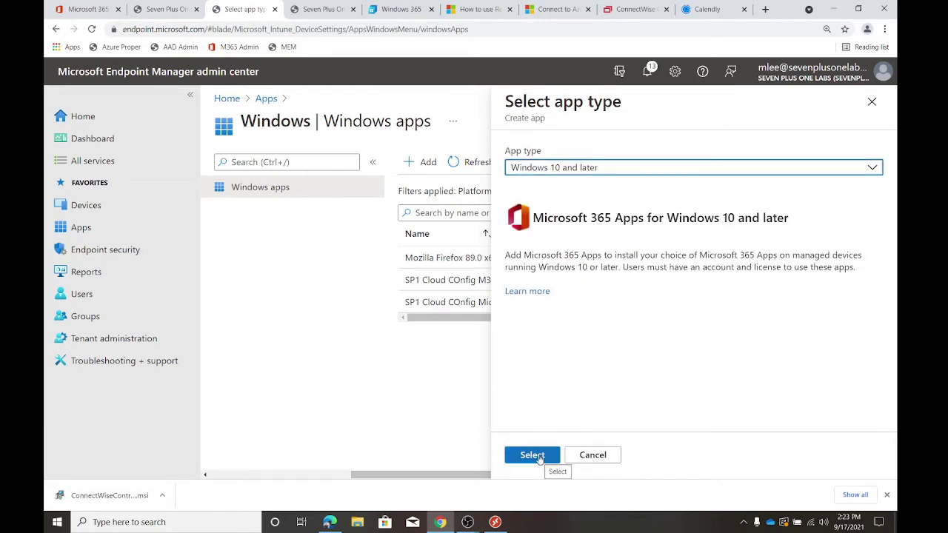
pyautogui.click(539, 457)
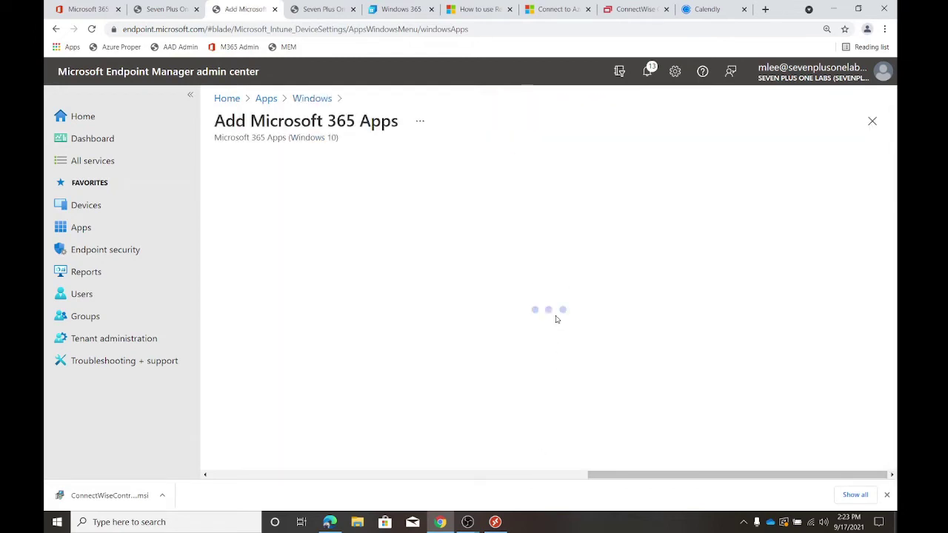
# - Replace the suite name with "Install Office" followed by the person's name and "Delete"
pyautogui.tripleClick(594, 210)
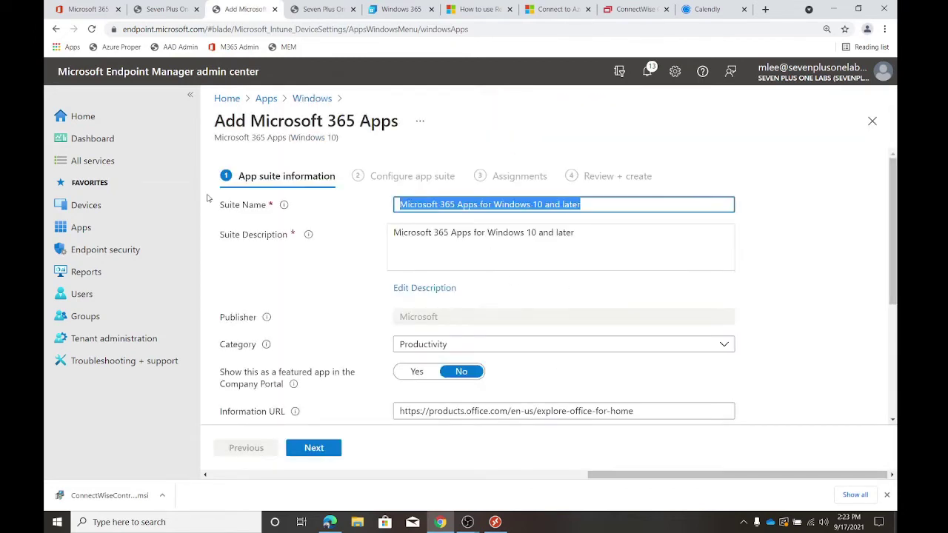
pyautogui.write('Install Office')
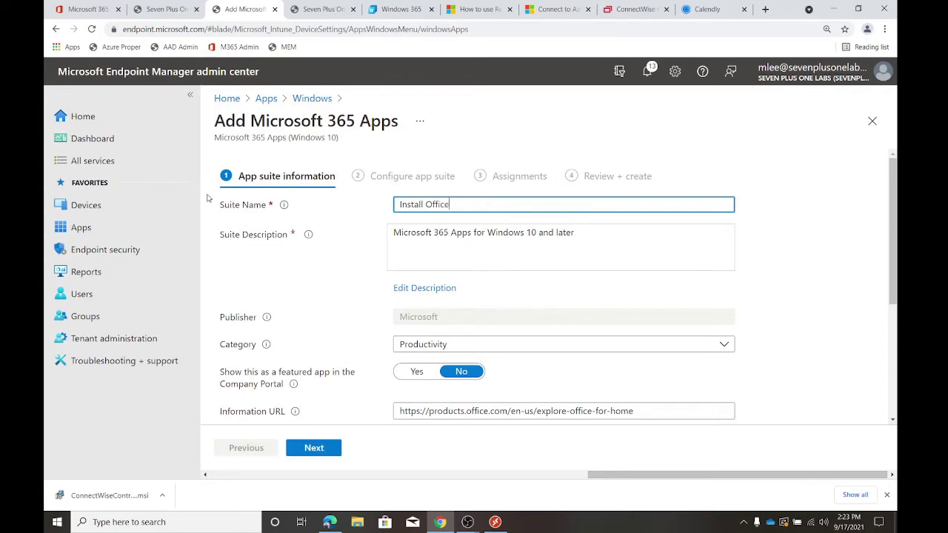
pyautogui.press('Tab')
pyautogui.click(511, 204)
pyautogui.write('0 ')
pyautogui.write('MattLeeDelete')
# - Check the category choices and the explanation of the Company Portal featured-app option without changing either setting
pyautogui.scroll(-3, 804, 294)
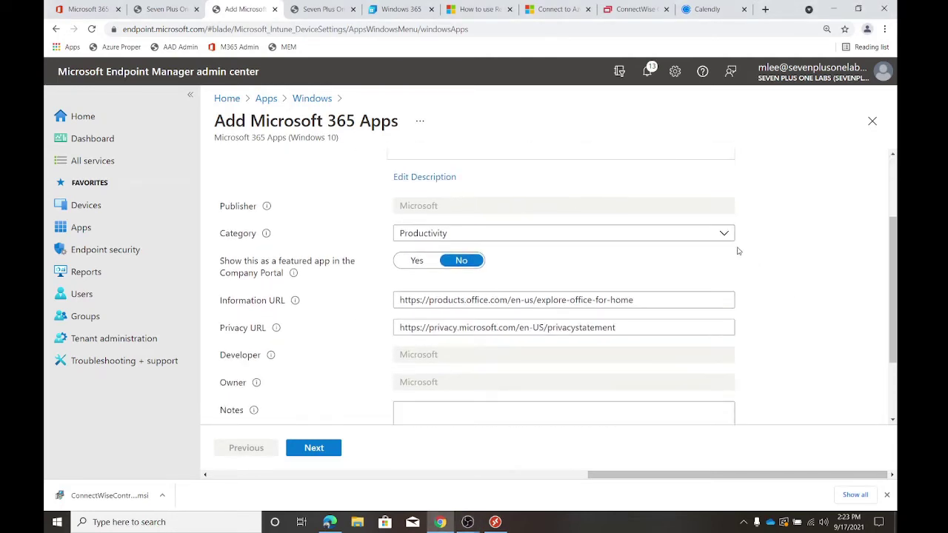
pyautogui.click(459, 234)
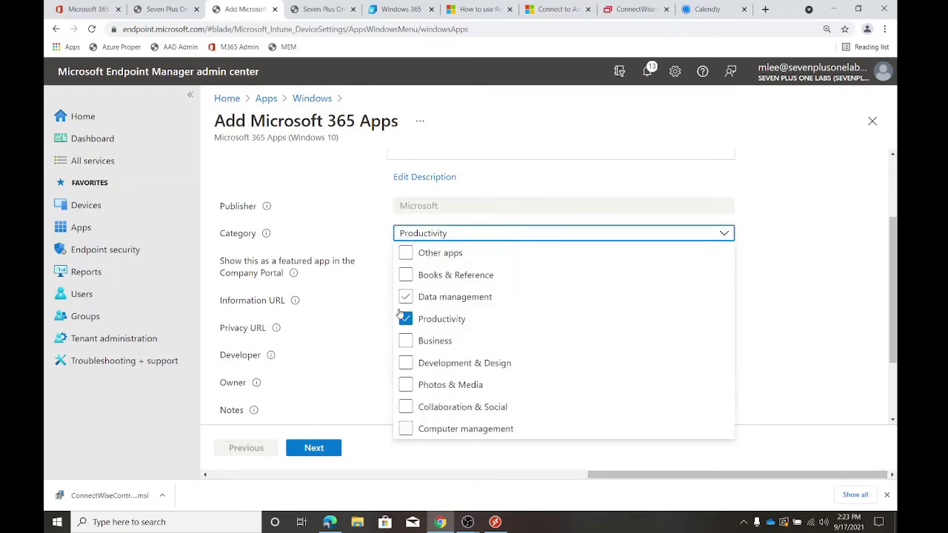
pyautogui.click(783, 268)
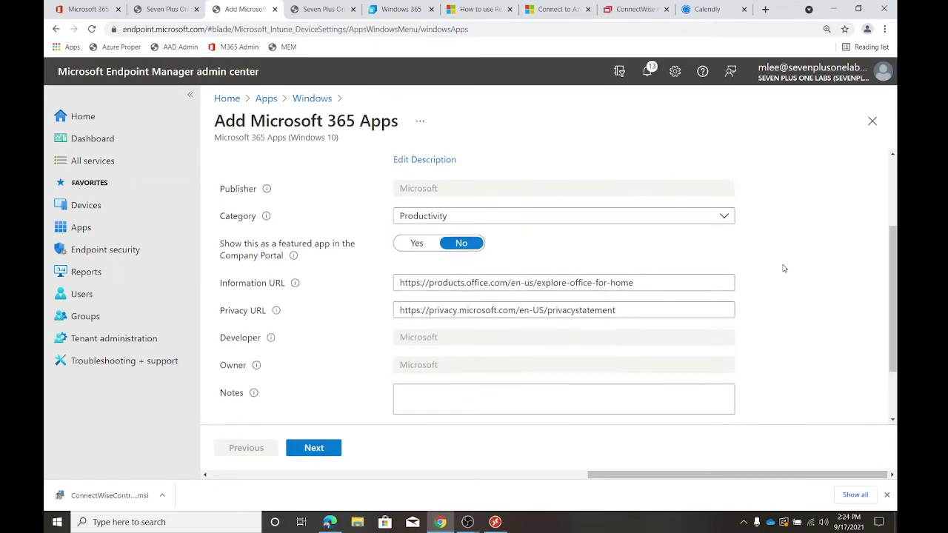
pyautogui.moveTo(268, 248)
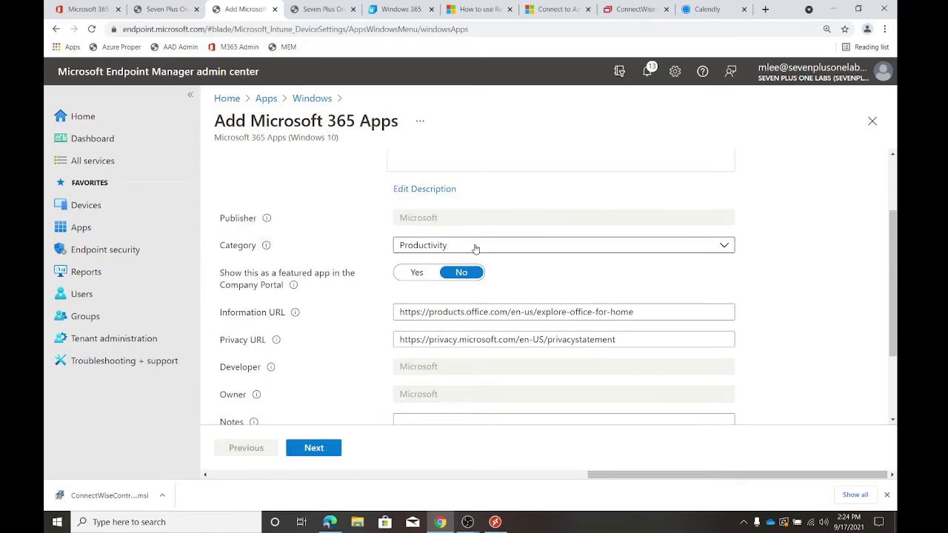
pyautogui.scroll(-1, 445, 249)
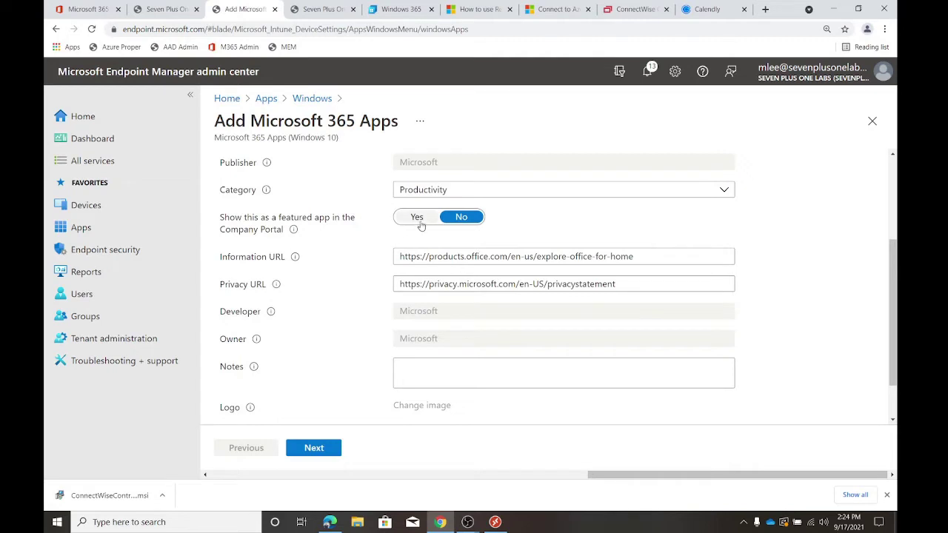
pyautogui.moveTo(293, 230)
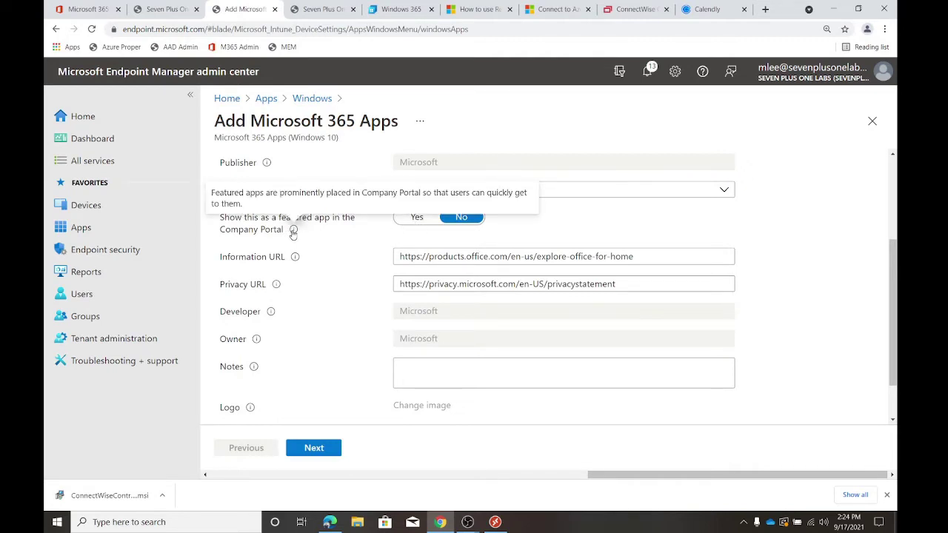
# - Continue to the app suite configuration and keep Configuration designer as the settings format
pyautogui.click(316, 449)
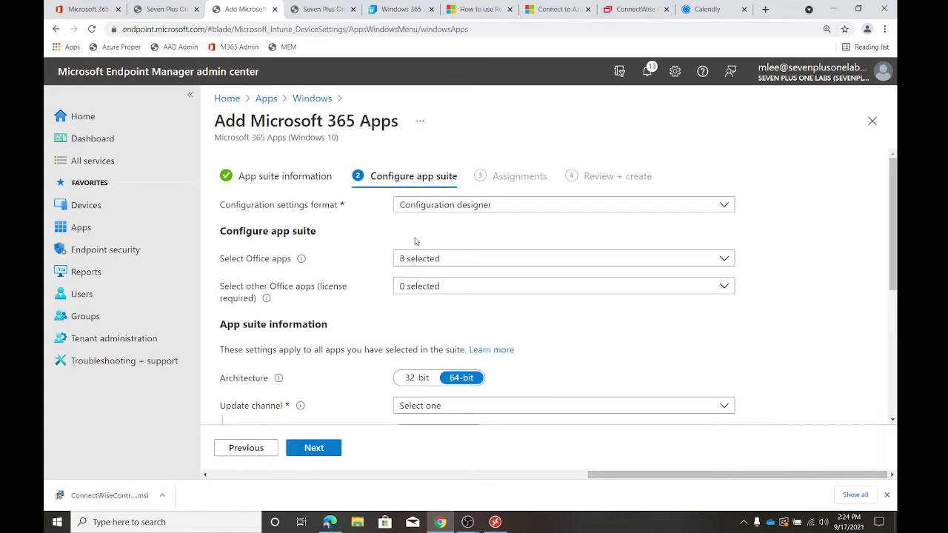
pyautogui.click(433, 211)
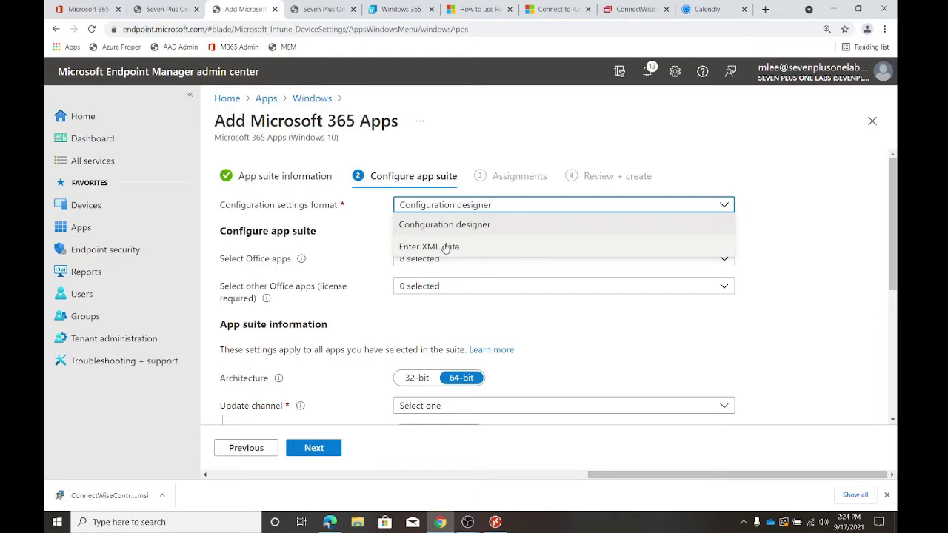
pyautogui.click(447, 227)
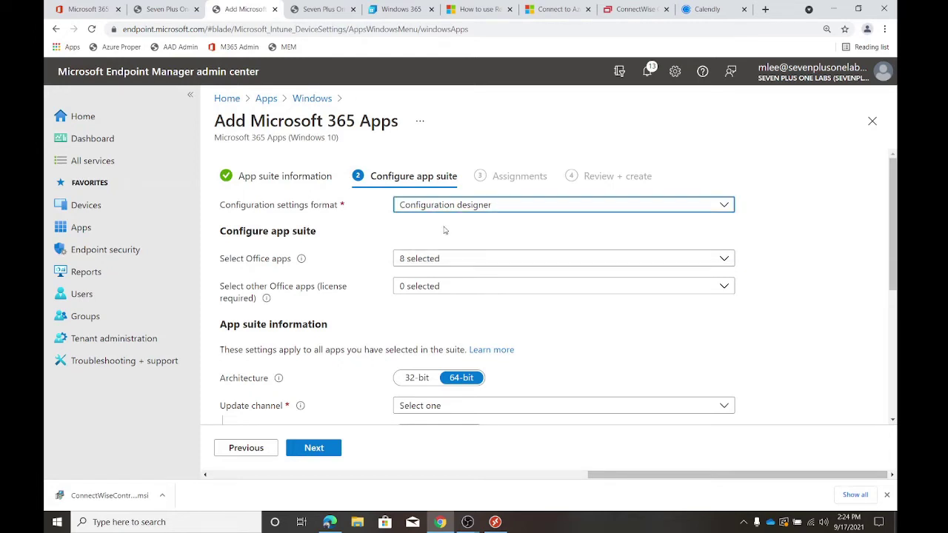
# - Review the Office apps in the suite and the extra apps requiring a license without changing either selection
pyautogui.click(451, 258)
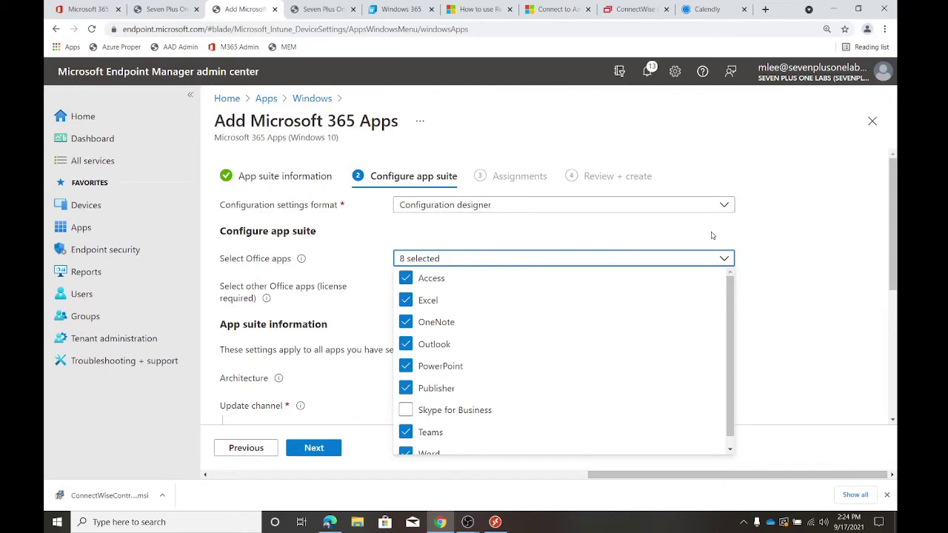
pyautogui.scroll(-3, 791, 239)
pyautogui.scroll(3, 695, 213)
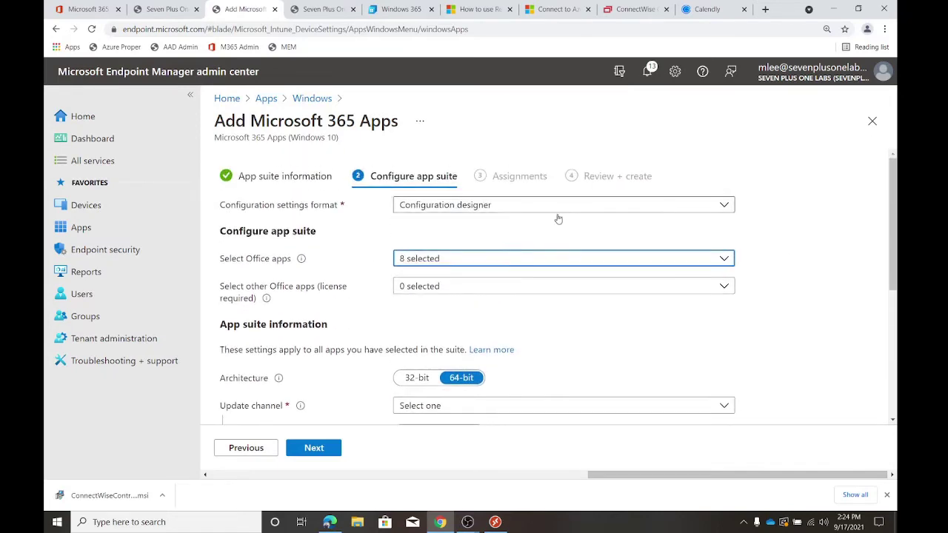
pyautogui.click(474, 258)
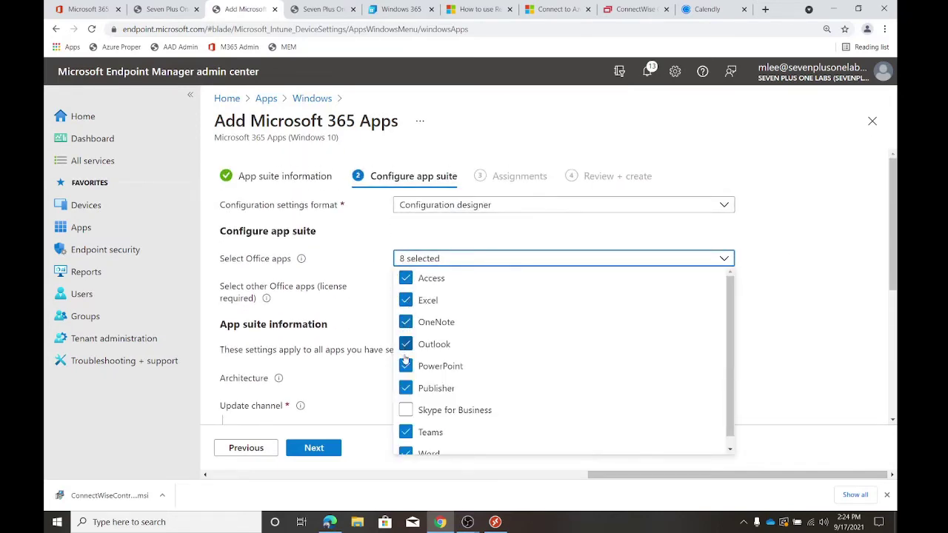
pyautogui.scroll(-1, 400, 385)
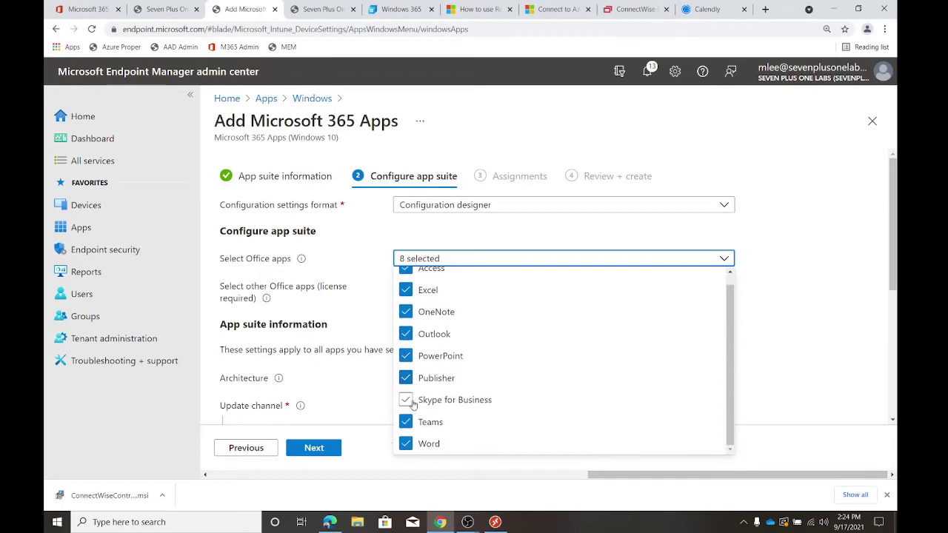
pyautogui.click(748, 348)
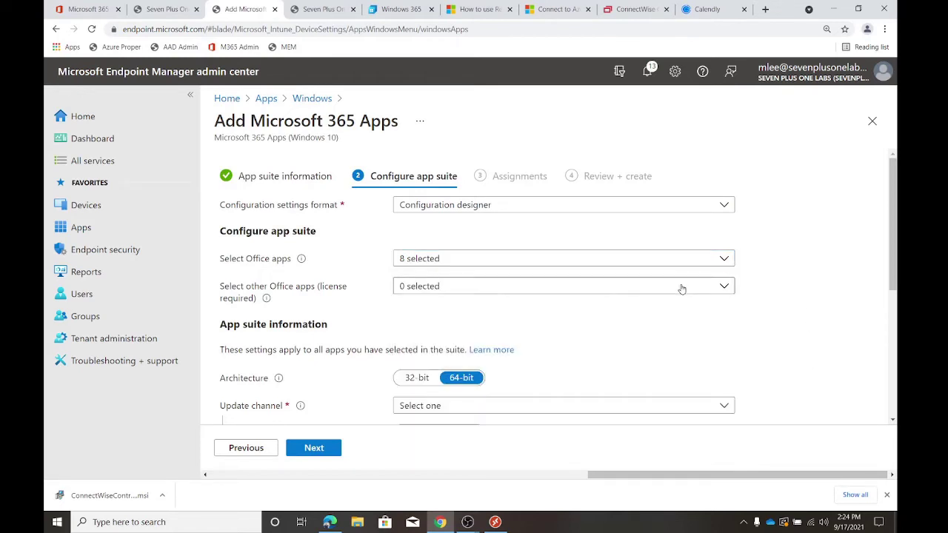
pyautogui.click(458, 291)
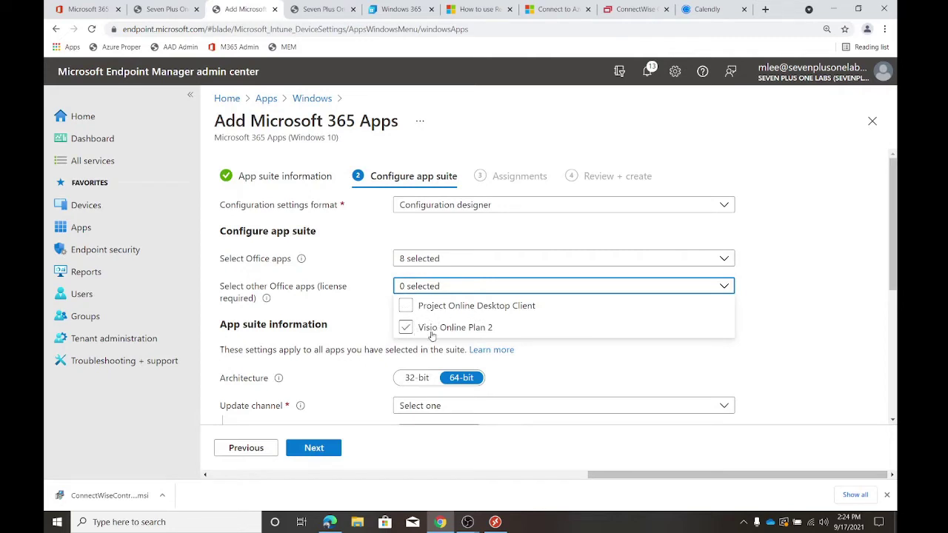
pyautogui.click(774, 232)
# - Set the app suite's update channel to Current Channel (Preview)
pyautogui.scroll(-2, 776, 249)
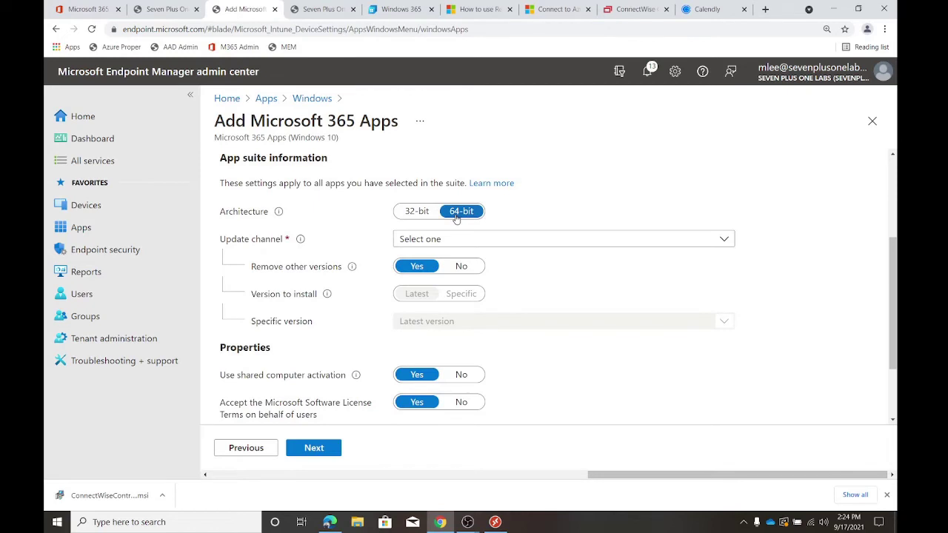
pyautogui.click(464, 238)
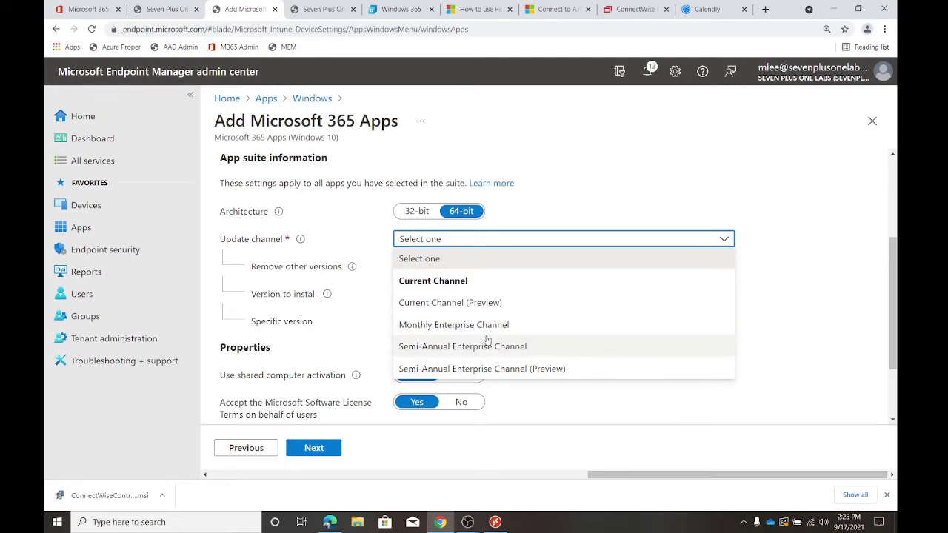
pyautogui.click(452, 303)
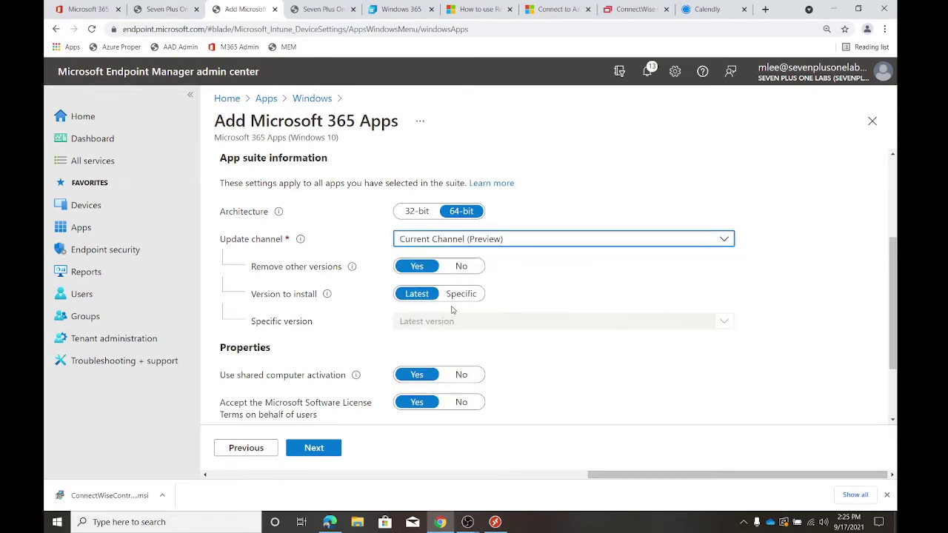
# - Check the specific versions offered for the app suite and keep Latest as the version to install
pyautogui.moveTo(352, 268)
pyautogui.click(465, 294)
pyautogui.click(475, 322)
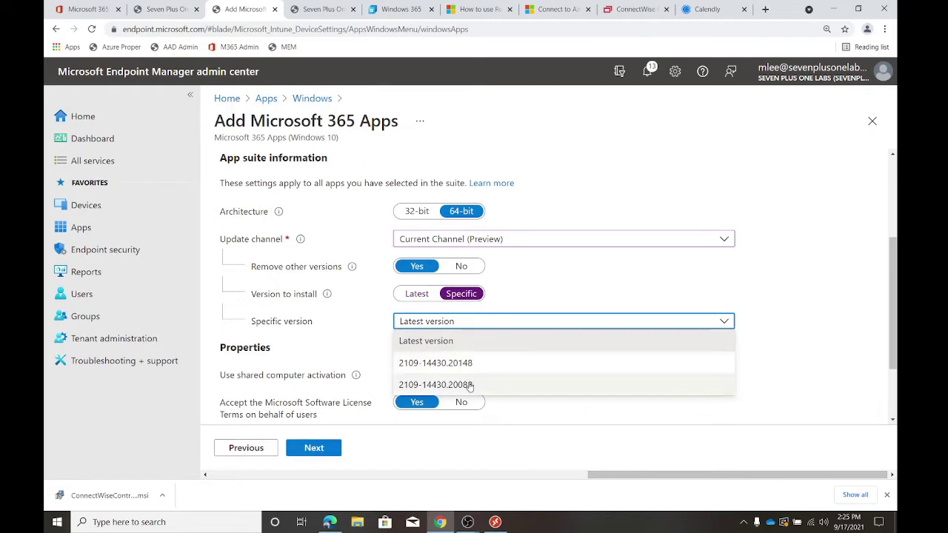
pyautogui.click(419, 297)
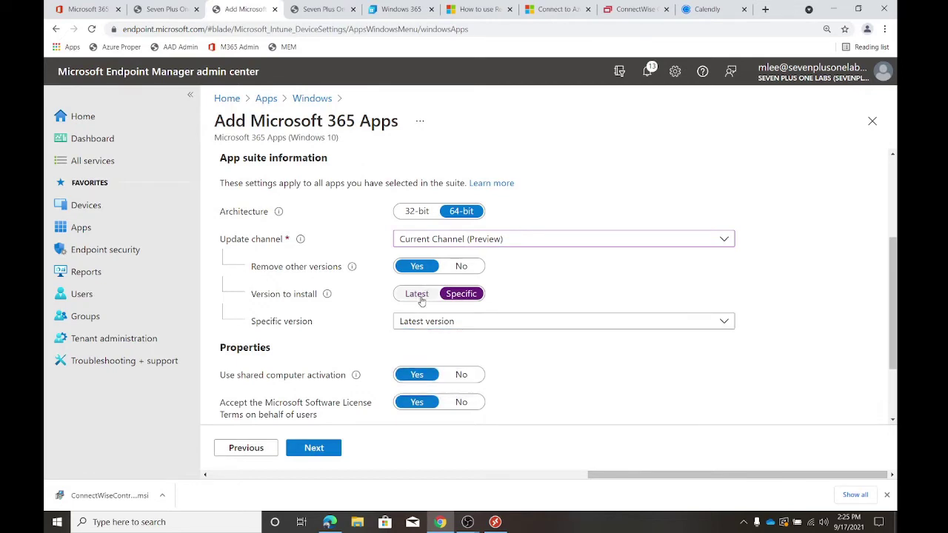
pyautogui.click(419, 294)
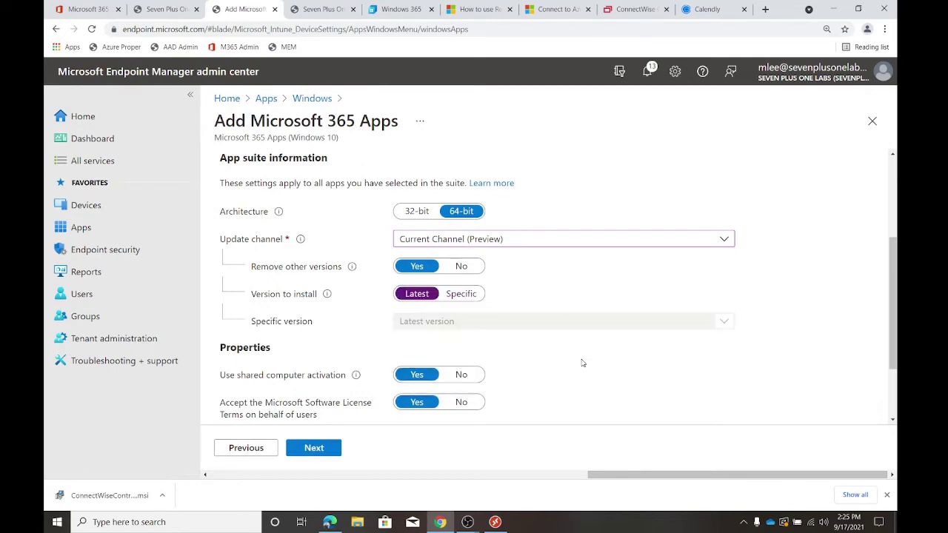
# - Review the shared computer activation and Bing background service explanations and the Office language list without selecting any language
pyautogui.scroll(-1, 581, 362)
pyautogui.moveTo(356, 281)
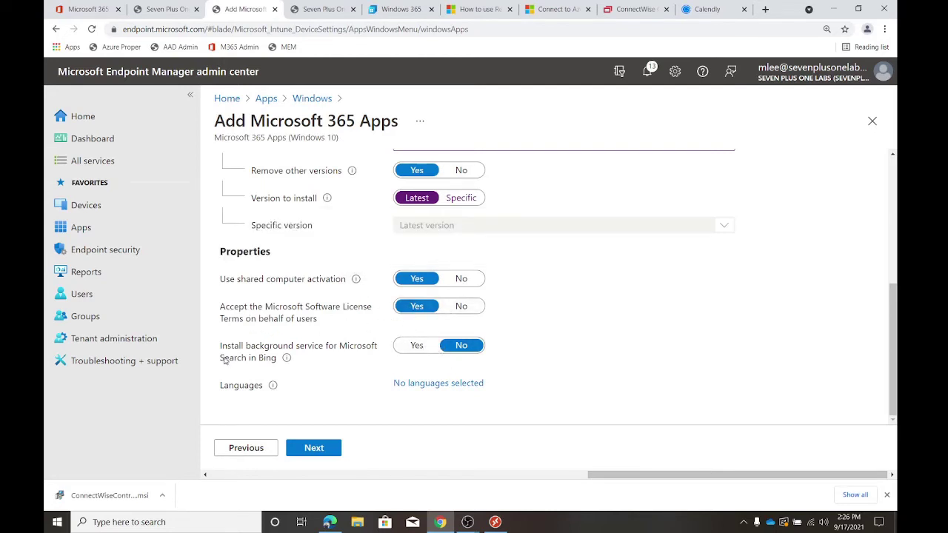
pyautogui.moveTo(288, 359)
pyautogui.click(431, 386)
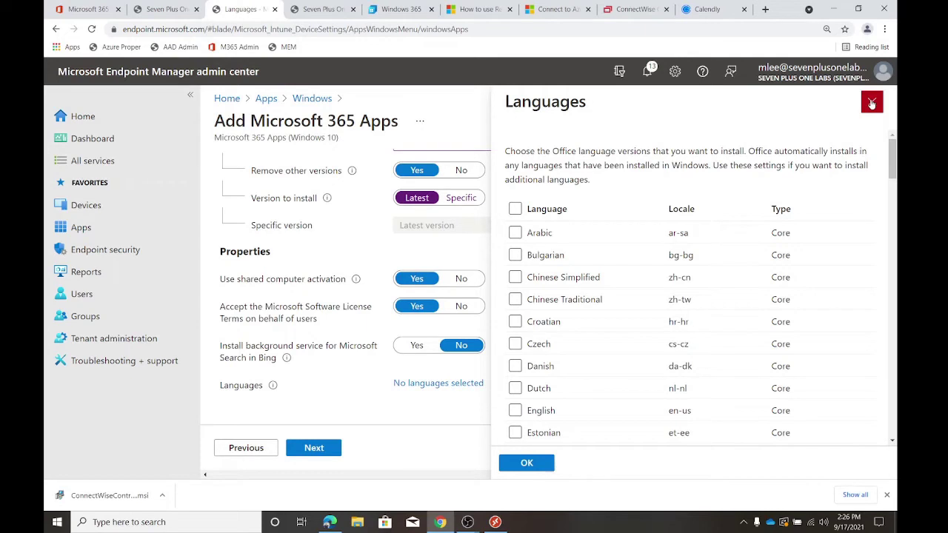
pyautogui.click(871, 103)
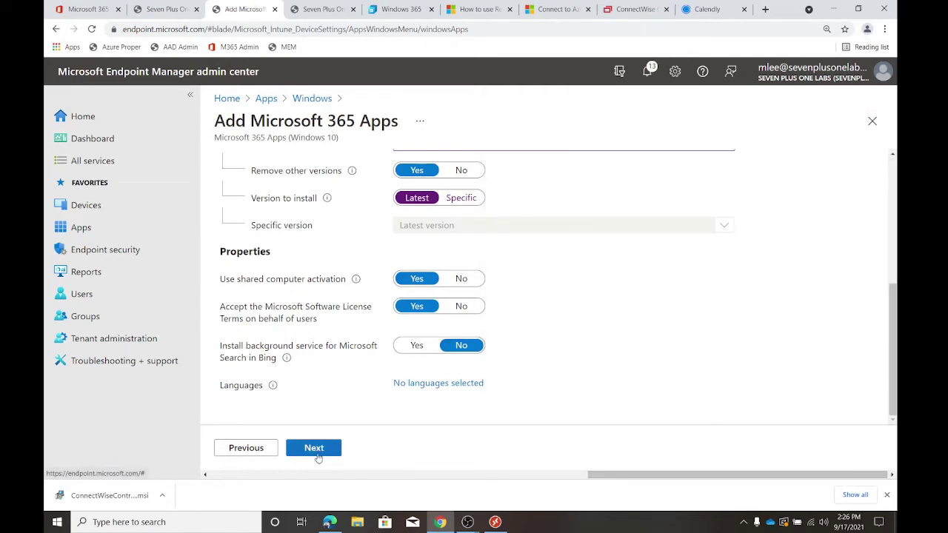
# - Continue to the assignments and make the Microsoft 365 Apps suite required for all devices
pyautogui.click(317, 451)
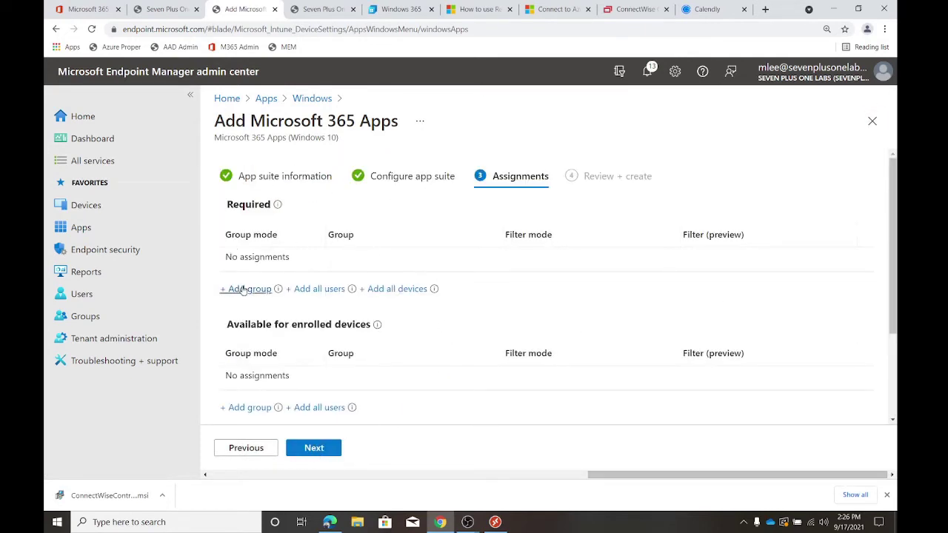
pyautogui.click(384, 290)
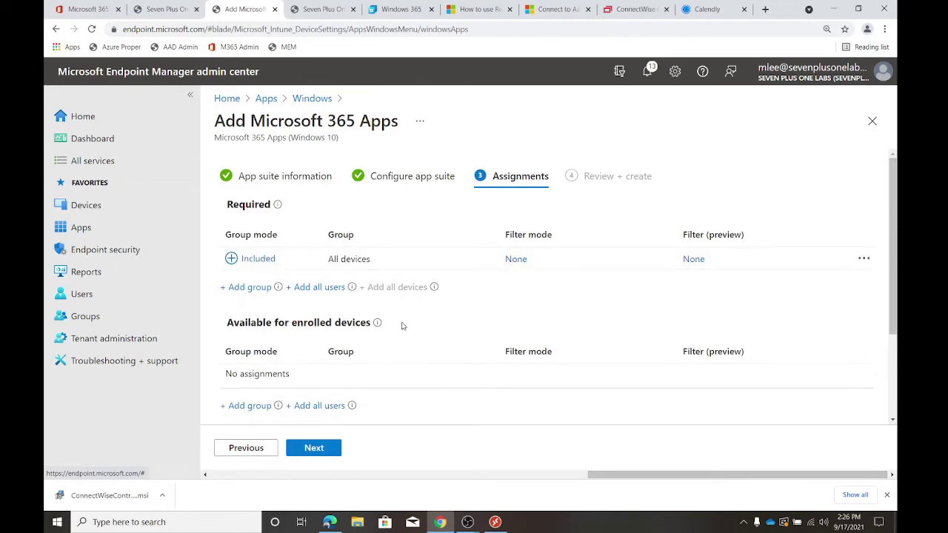
pyautogui.scroll(-3, 436, 360)
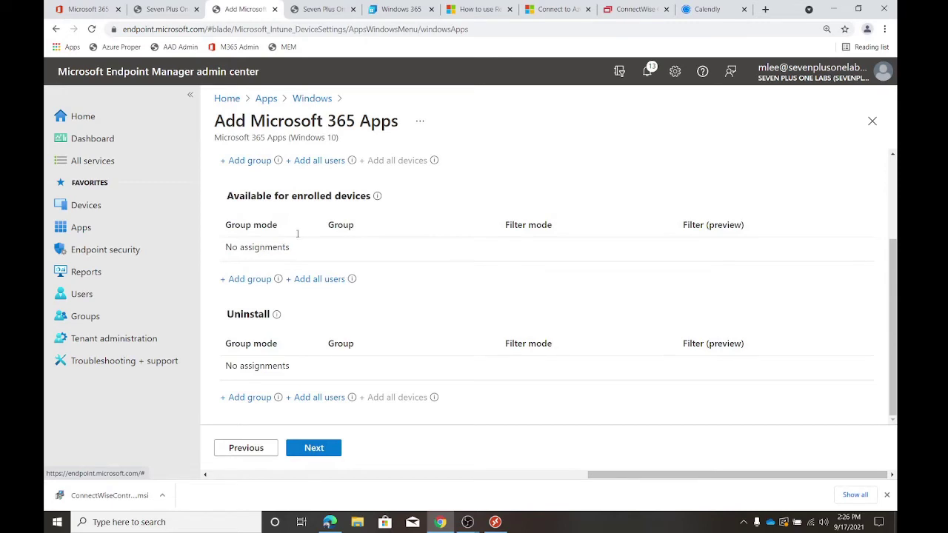
pyautogui.scroll(3, 303, 234)
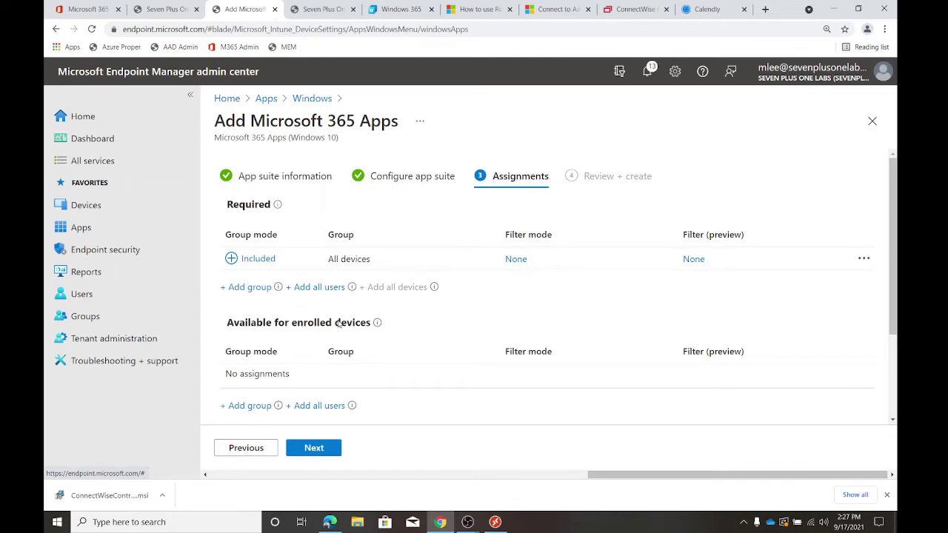
pyautogui.scroll(-2, 388, 353)
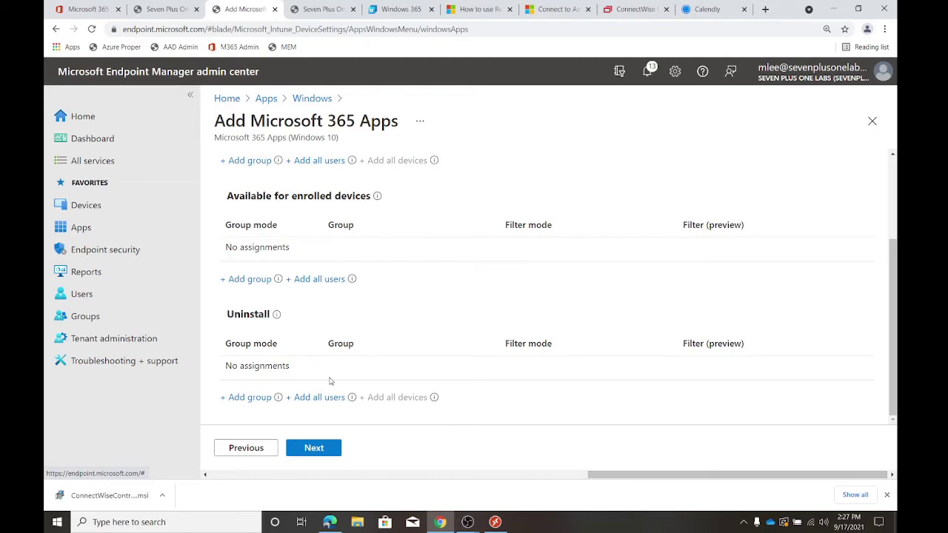
# - Review the app suite's summary and create the Microsoft 365 Apps deployment
pyautogui.click(320, 450)
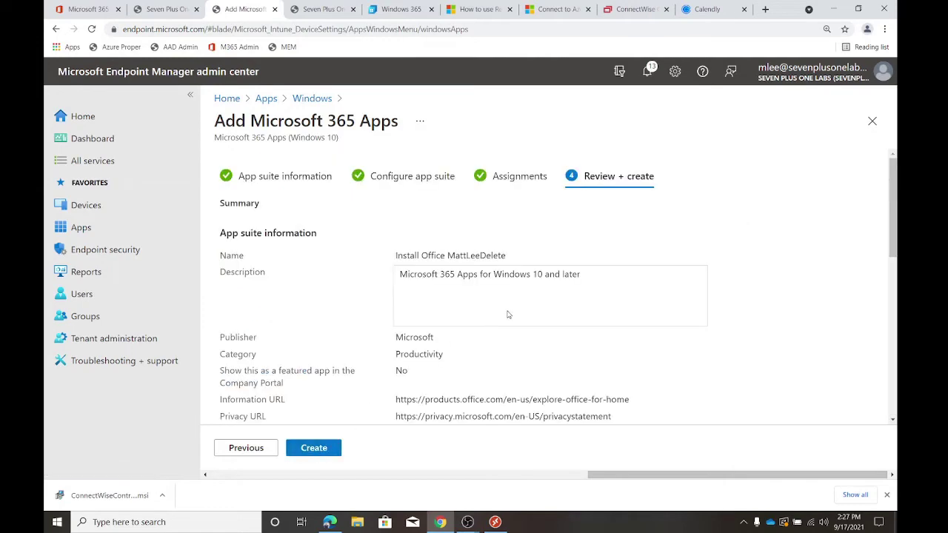
pyautogui.scroll(-10, 508, 317)
pyautogui.scroll(-2, 385, 387)
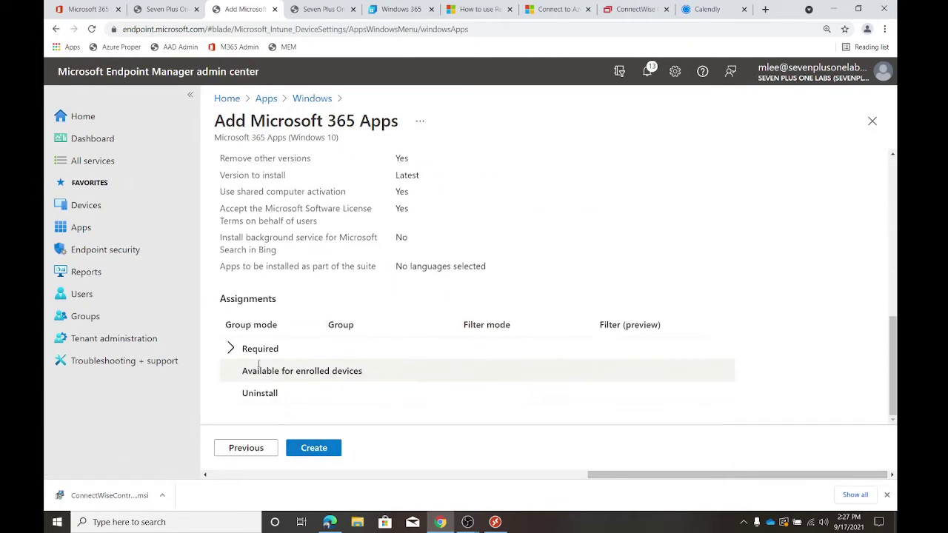
pyautogui.click(318, 450)
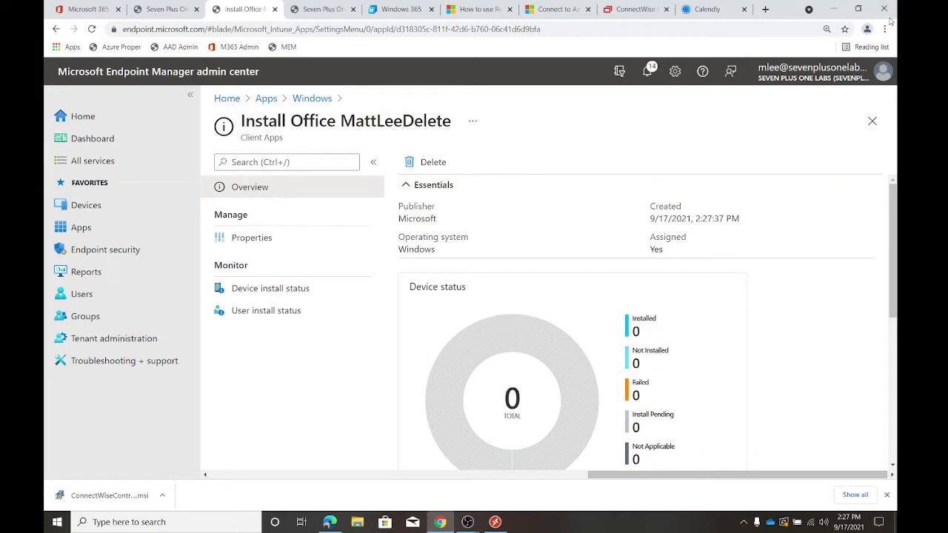
# - Return to the Windows apps list and start adding a new app of type Line-of-business app
pyautogui.click(312, 98)
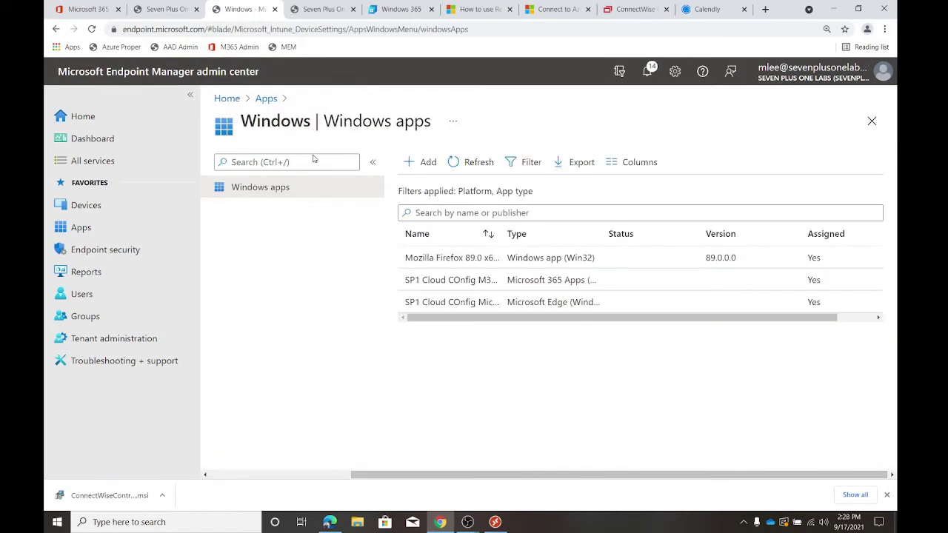
pyautogui.click(421, 162)
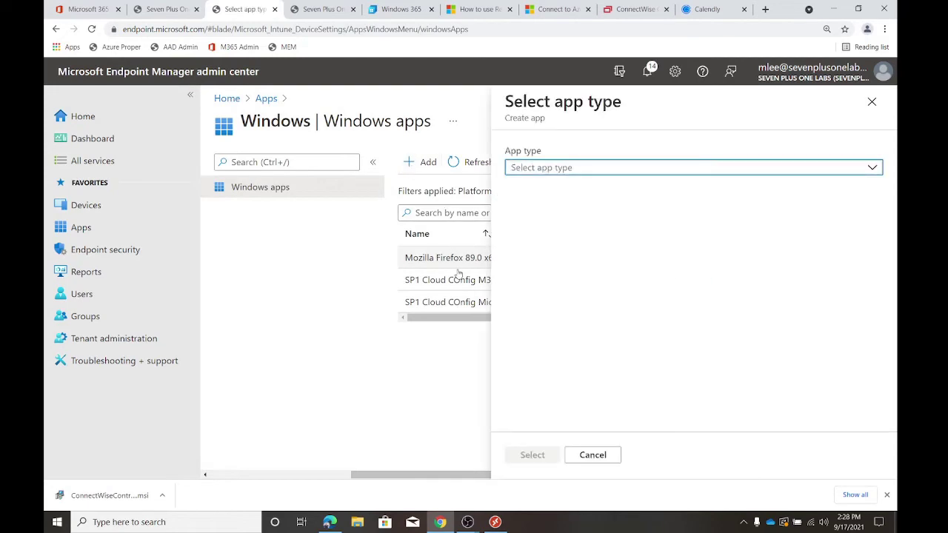
pyautogui.click(544, 167)
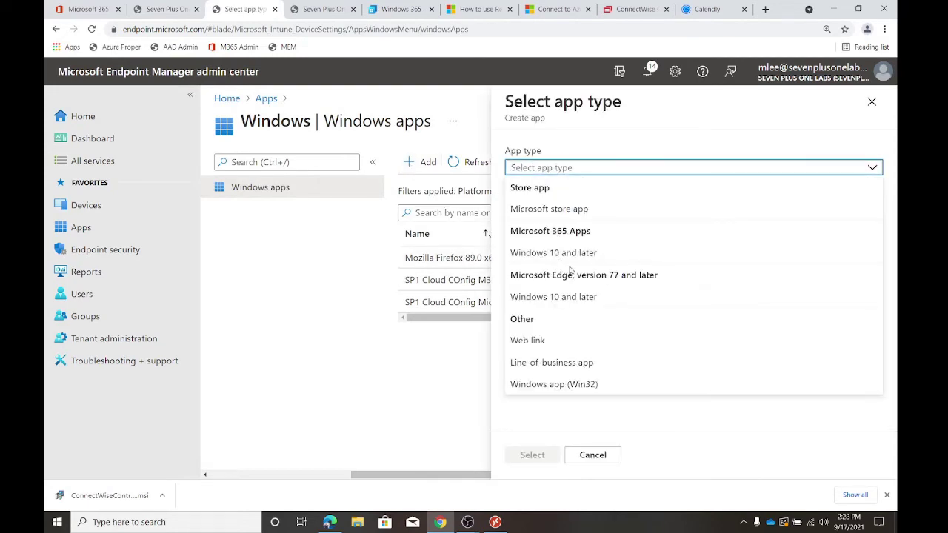
pyautogui.click(577, 363)
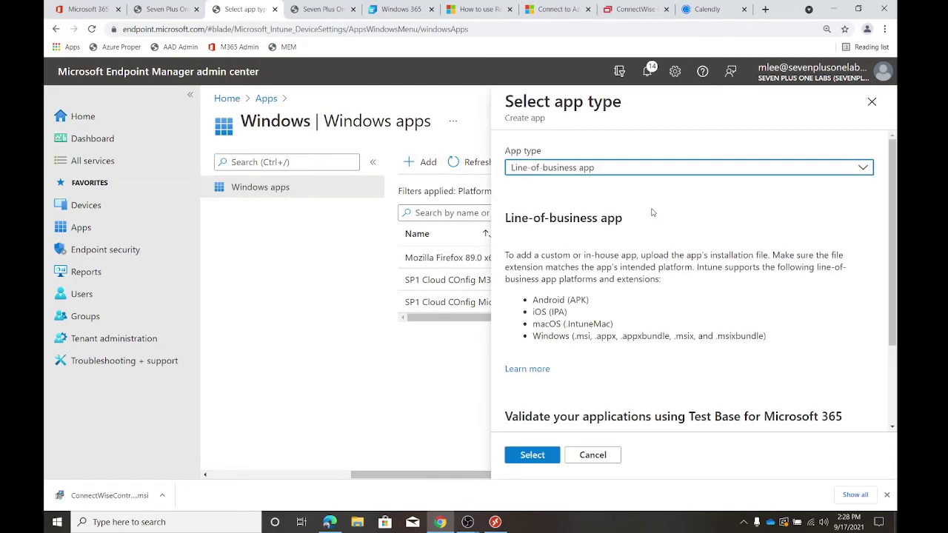
pyautogui.click(531, 455)
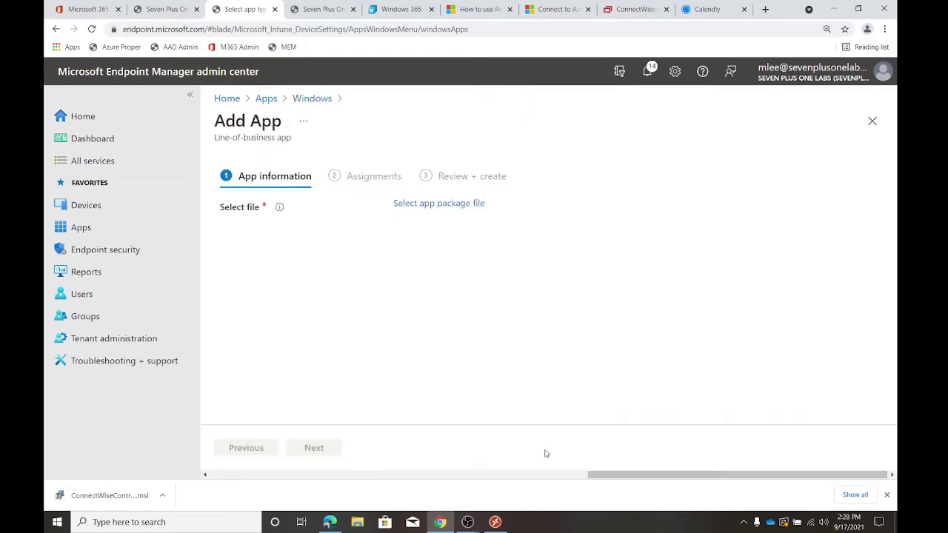
# - Choose ConnectWiseControl.ClientSetup.msi from the Downloads folder as the app package file
pyautogui.click(402, 206)
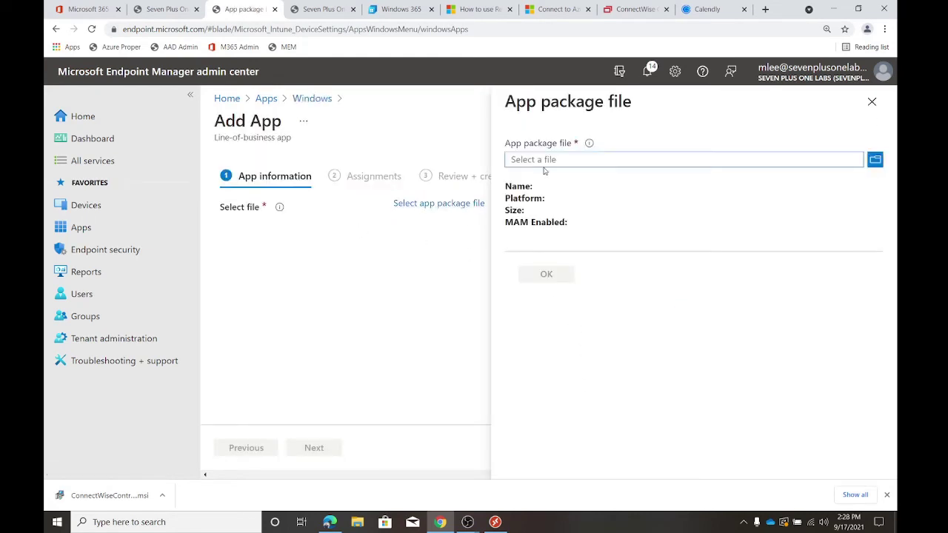
pyautogui.click(874, 159)
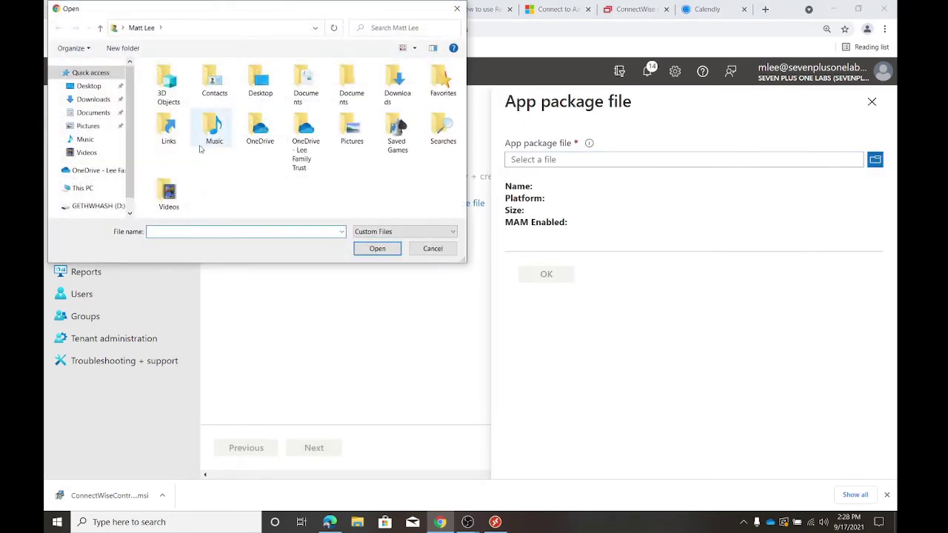
pyautogui.click(92, 101)
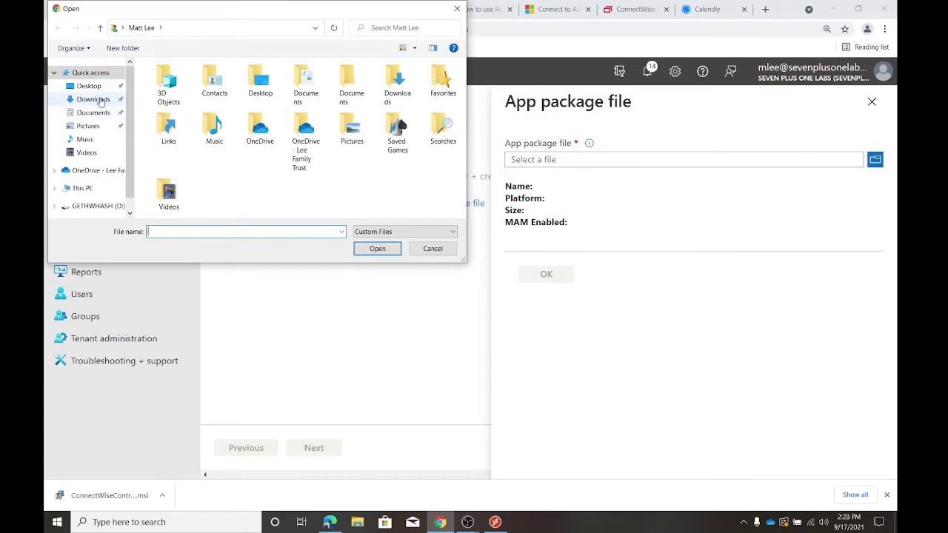
pyautogui.doubleClick(212, 100)
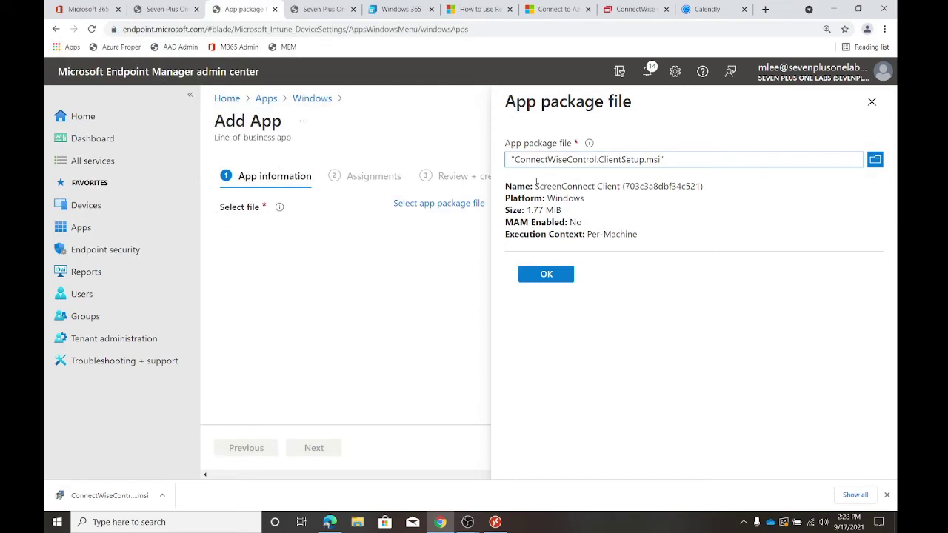
# - Review the package's name, platform, size, MAM and execution context details and accept the package file
pyautogui.moveTo(534, 186); pyautogui.dragTo(714, 191)
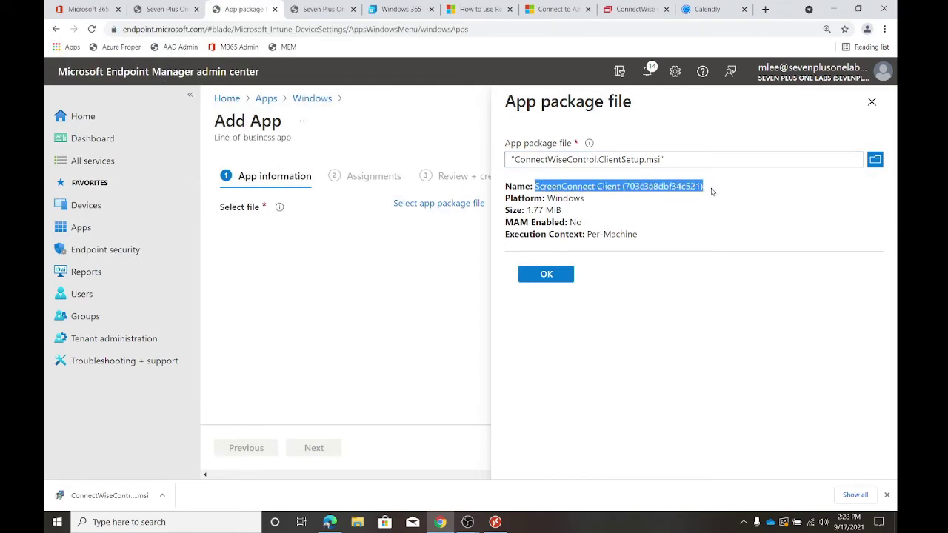
pyautogui.moveTo(548, 198); pyautogui.dragTo(601, 201)
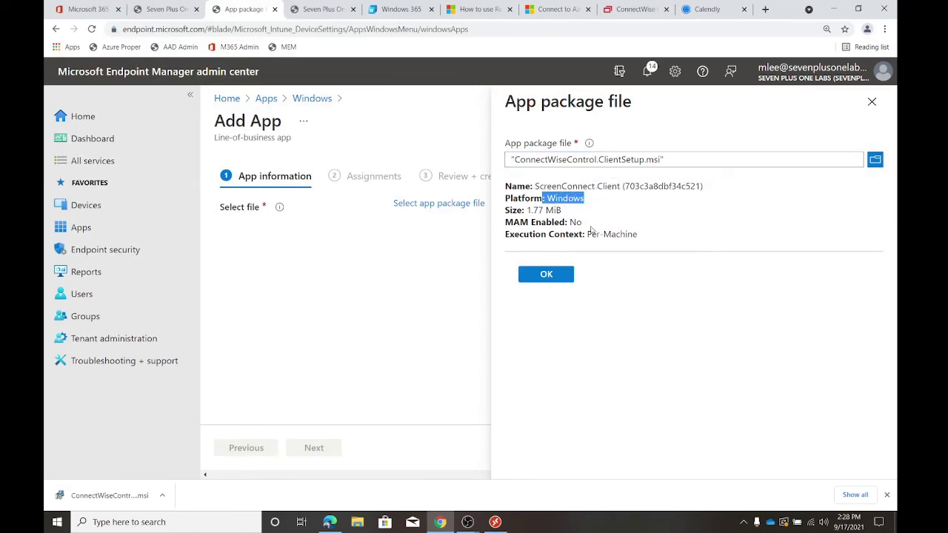
pyautogui.moveTo(527, 210); pyautogui.dragTo(592, 225)
pyautogui.click(566, 234)
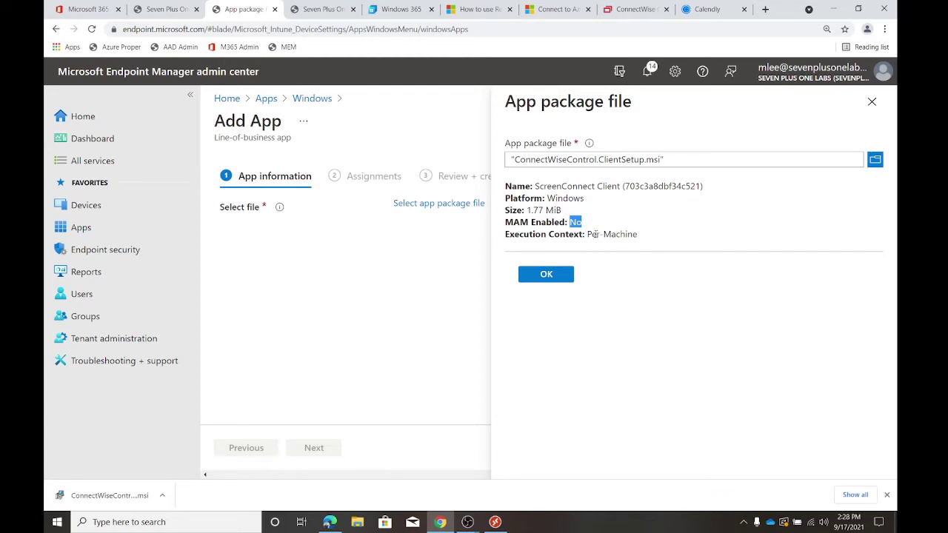
pyautogui.moveTo(593, 234); pyautogui.dragTo(666, 253)
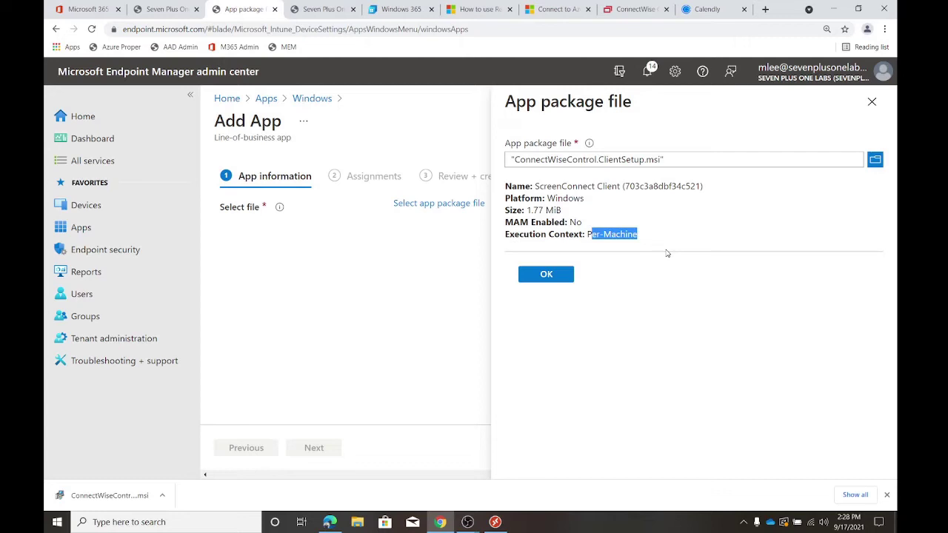
pyautogui.click(537, 276)
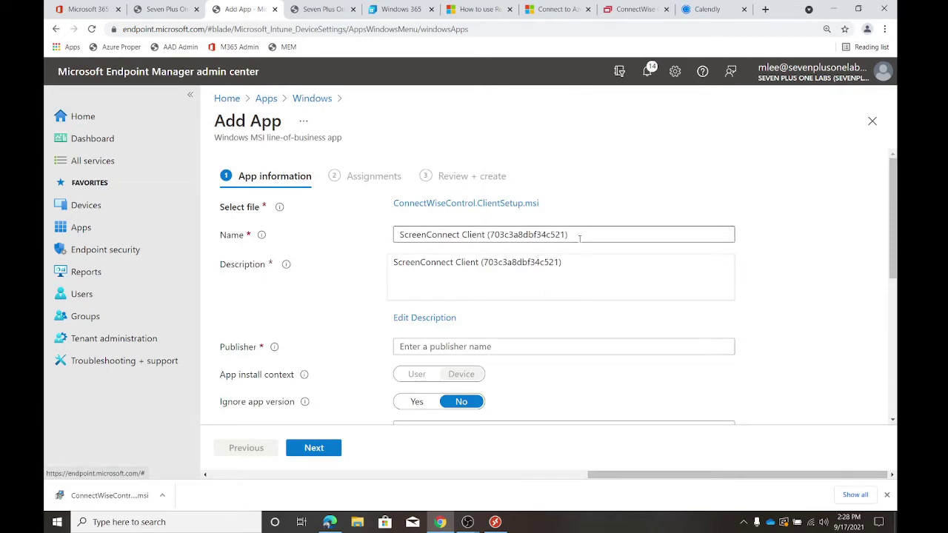
# - Set the line-of-business app's publisher to Connectwise
pyautogui.scroll(-3, 518, 311)
pyautogui.scroll(2, 474, 296)
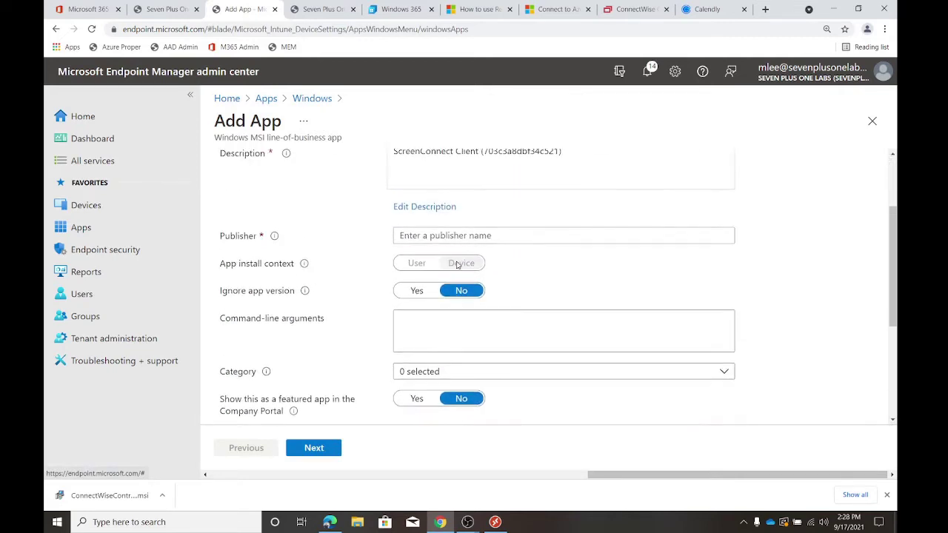
pyautogui.click(465, 292)
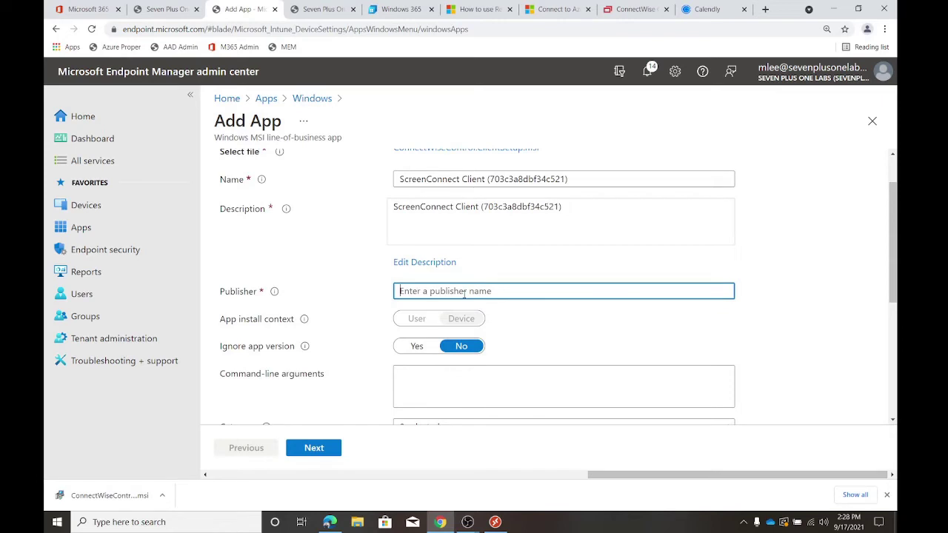
pyautogui.write('Connectwise')
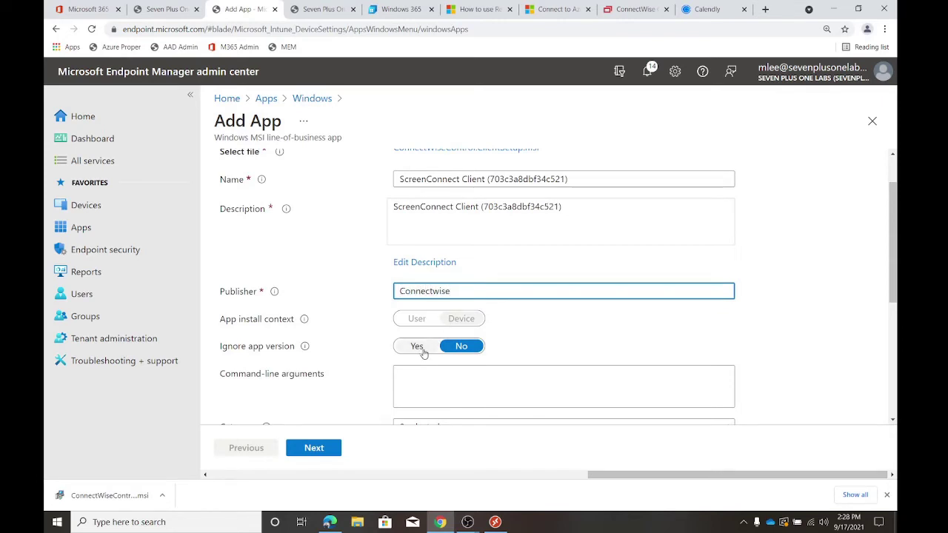
# - Set Ignore app version to Yes for the line-of-business app and continue to its assignments
pyautogui.scroll(-2, 422, 349)
pyautogui.moveTo(304, 238)
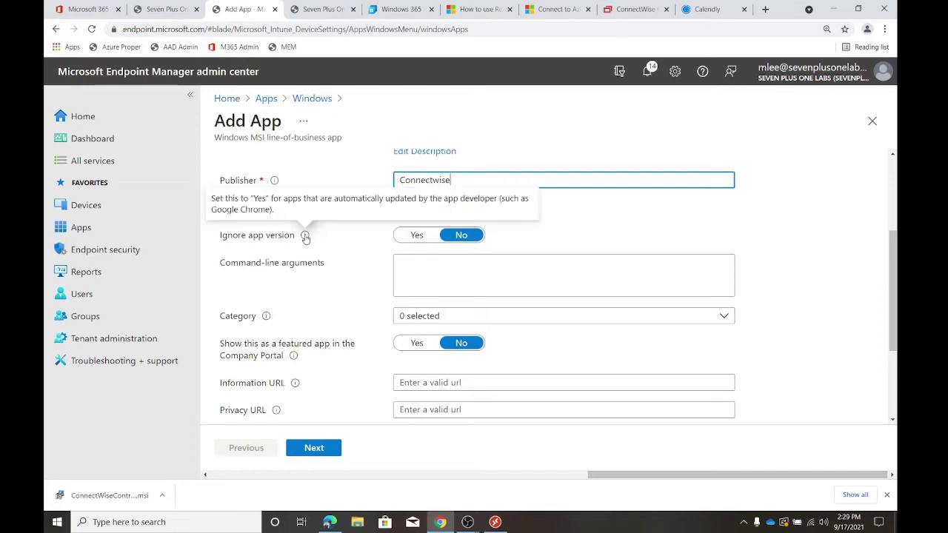
pyautogui.click(416, 236)
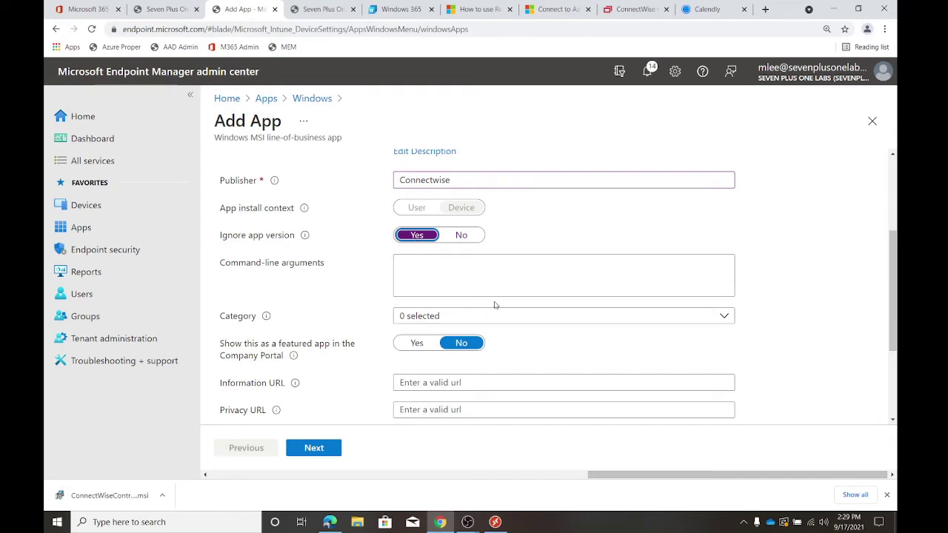
pyautogui.scroll(-2, 471, 327)
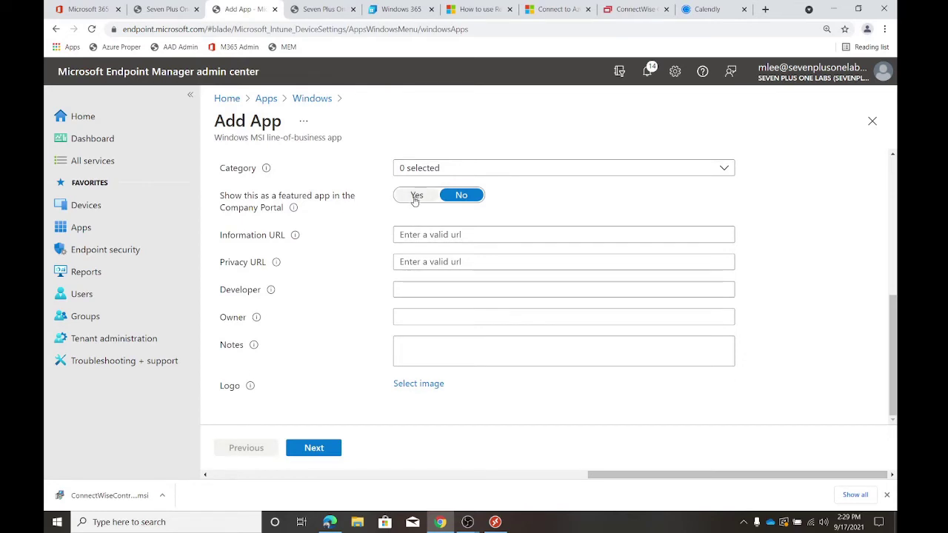
pyautogui.click(314, 447)
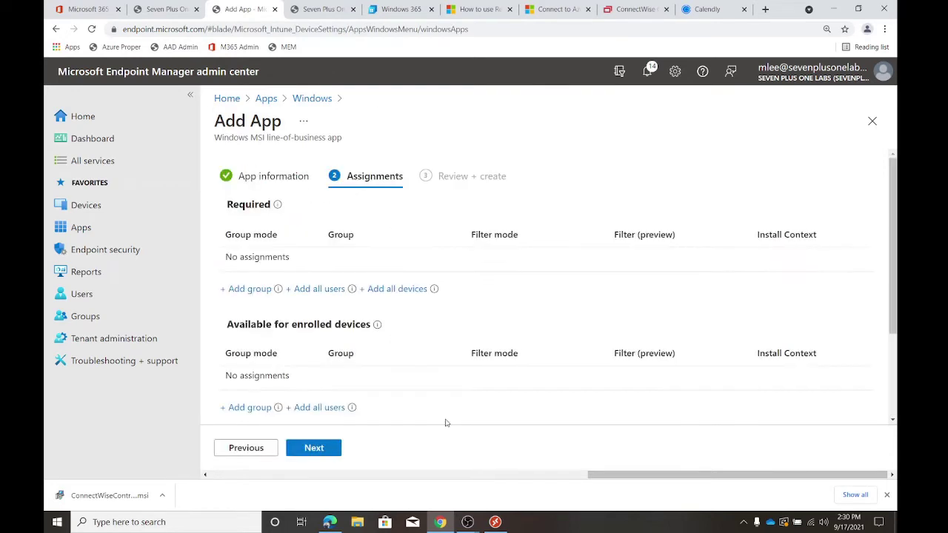
# - Assign the ConnectWise line-of-business app as required for all devices and create the app
pyautogui.click(361, 289)
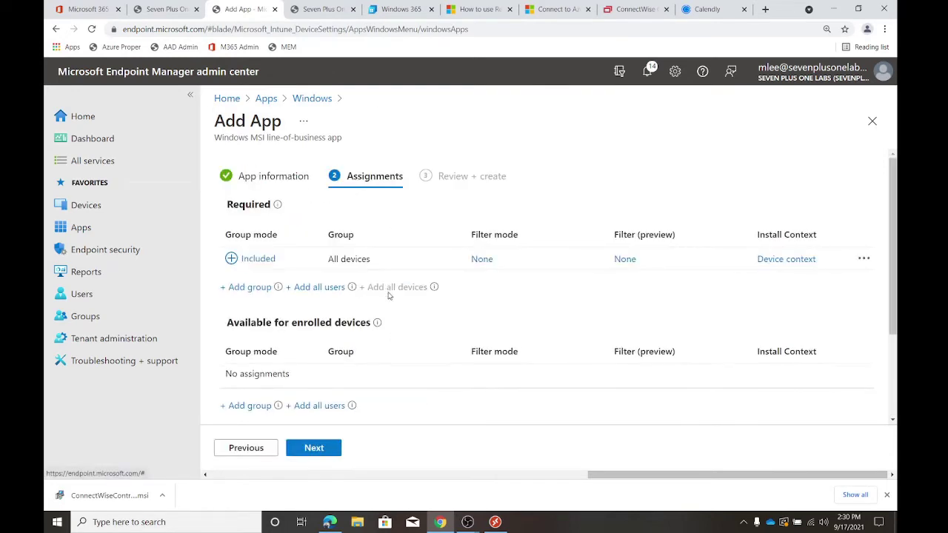
pyautogui.click(313, 448)
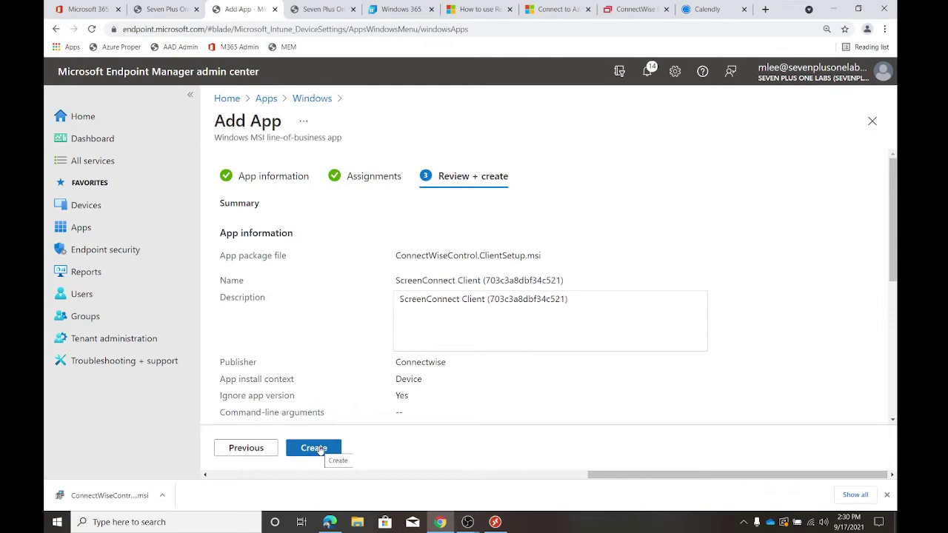
pyautogui.click(320, 450)
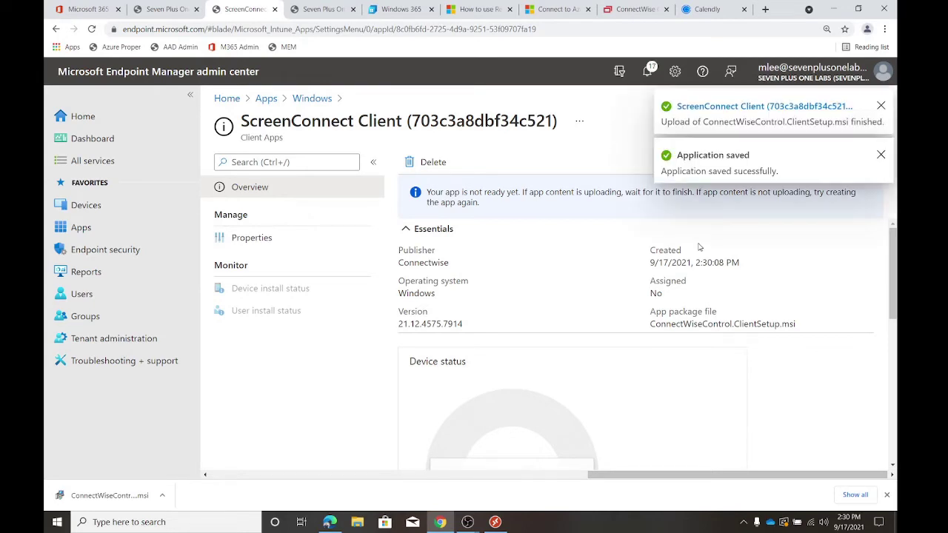
# - Check the All Machines by Company group in ConnectWise Control and return to the app's overview in Endpoint Manager
pyautogui.click(633, 10)
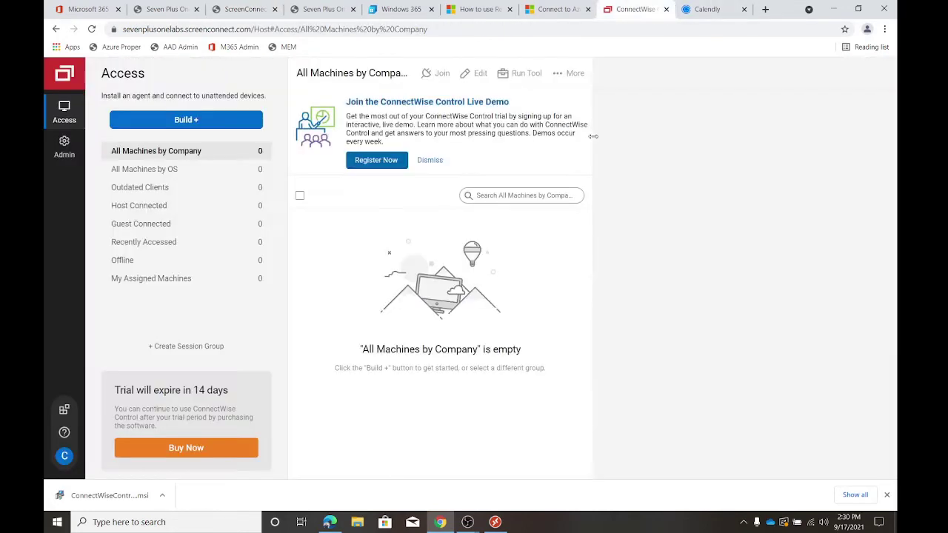
pyautogui.click(144, 153)
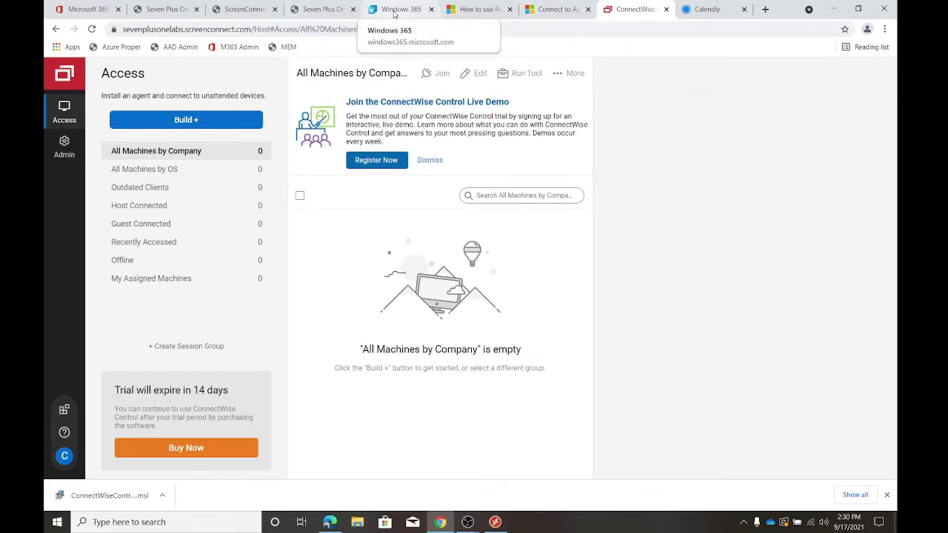
pyautogui.click(320, 9)
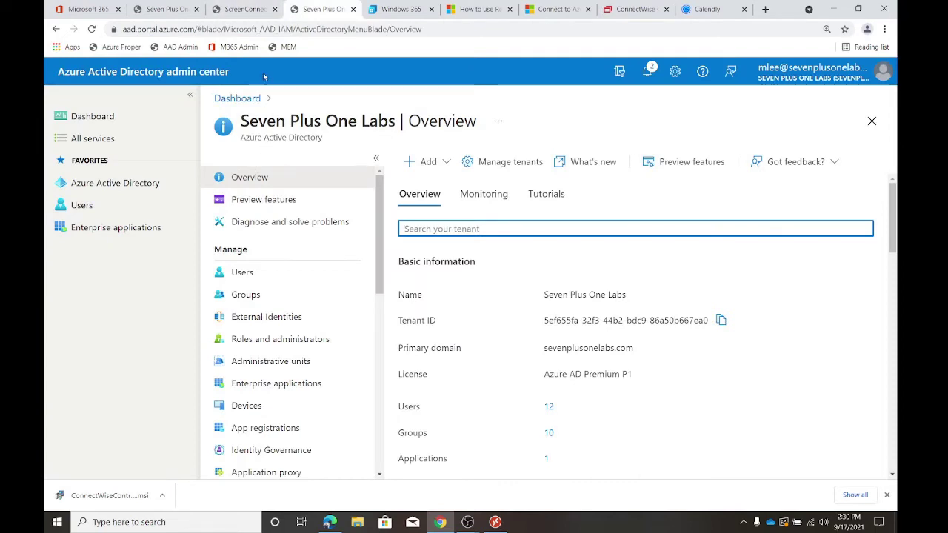
pyautogui.click(253, 10)
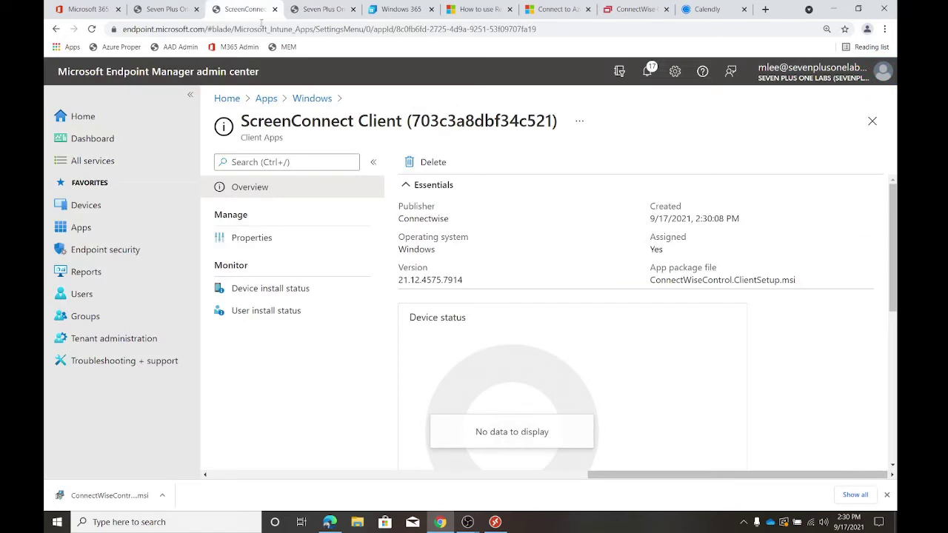
# - Start adding another Windows app of the type Line-of-business app from the Windows apps list
pyautogui.click(311, 99)
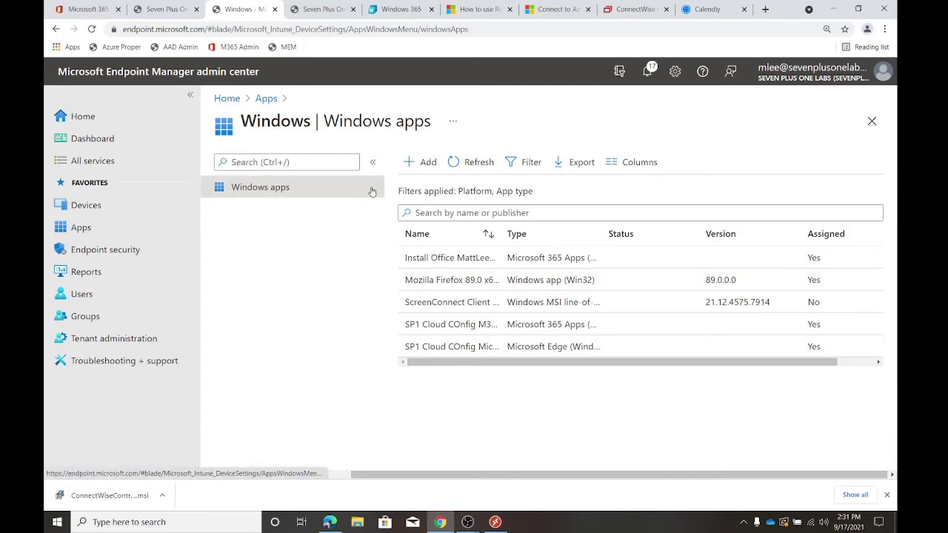
pyautogui.click(419, 162)
pyautogui.click(586, 169)
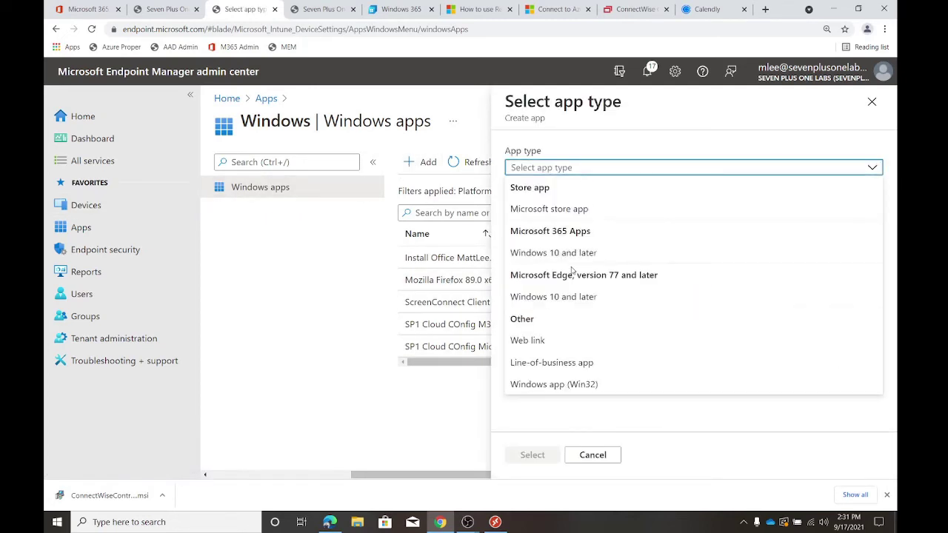
pyautogui.click(565, 363)
pyautogui.click(528, 455)
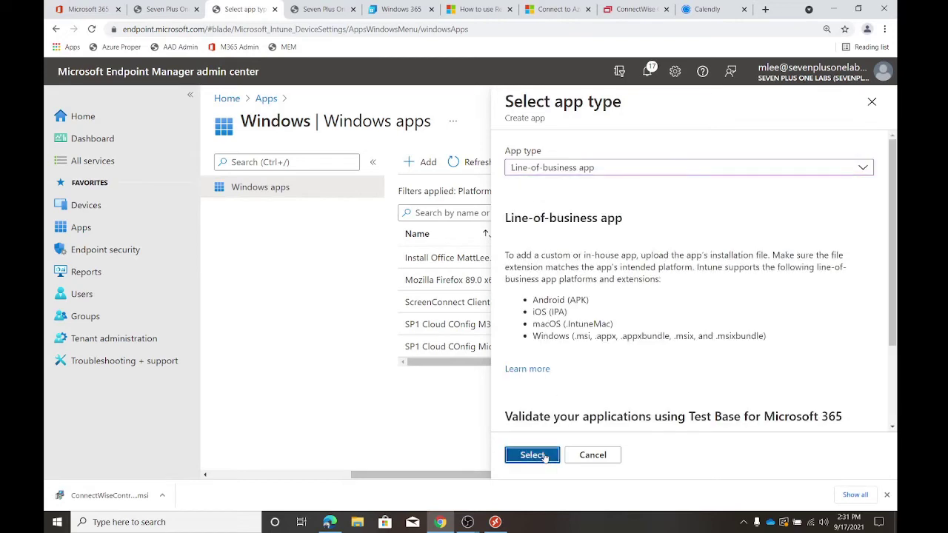
# - Choose RemoteDesktop_1.2.2322.0_x64.msi from the Downloads folder as the app package file
pyautogui.click(394, 205)
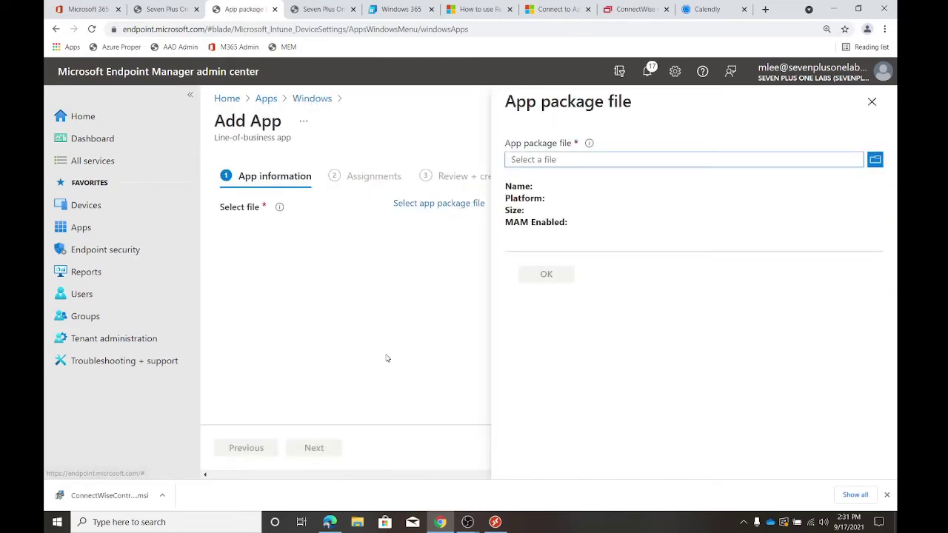
pyautogui.click(711, 164)
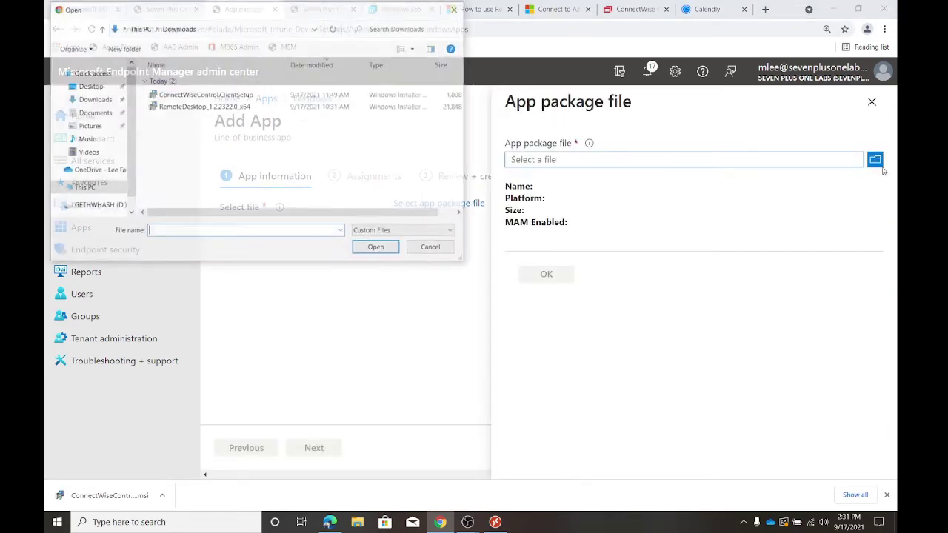
pyautogui.doubleClick(217, 108)
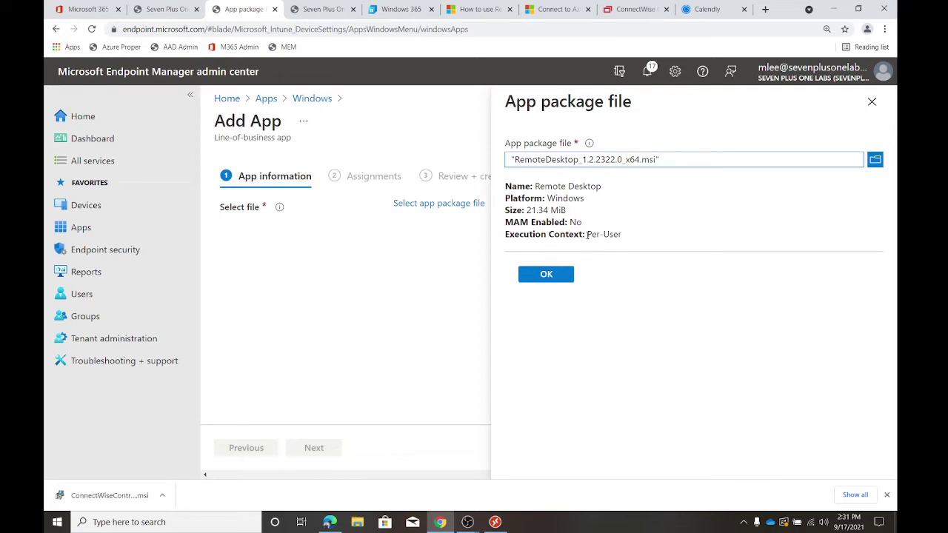
# - Review the Remote Desktop package's execution context and accept the package file
pyautogui.moveTo(587, 234); pyautogui.dragTo(626, 236)
pyautogui.click(589, 235)
pyautogui.moveTo(503, 236)
pyautogui.mouseDown()
pyautogui.moveTo(630, 239)
pyautogui.moveTo(493, 237)
pyautogui.mouseUp()
pyautogui.click(641, 239)
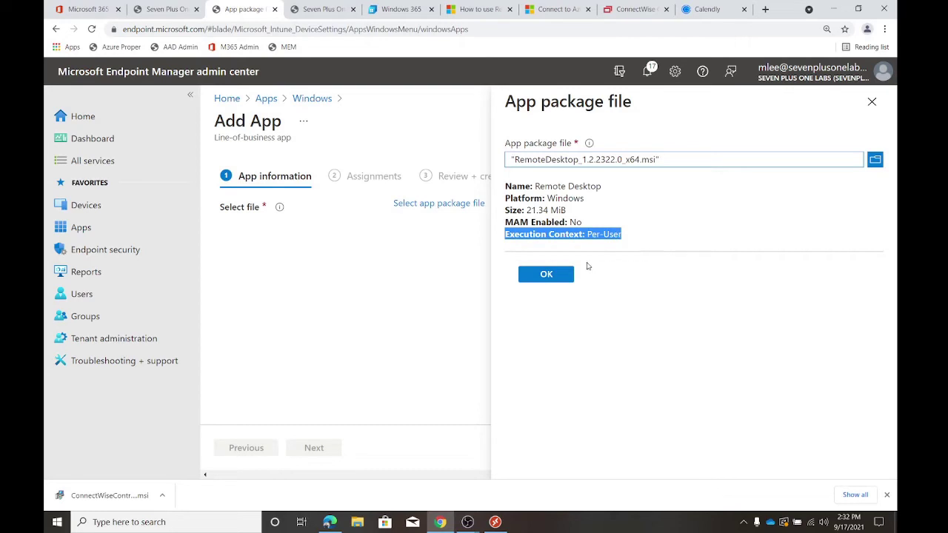
pyautogui.click(557, 279)
# - Set Ignore app version to Yes for the Remote Desktop app
pyautogui.scroll(-3, 489, 296)
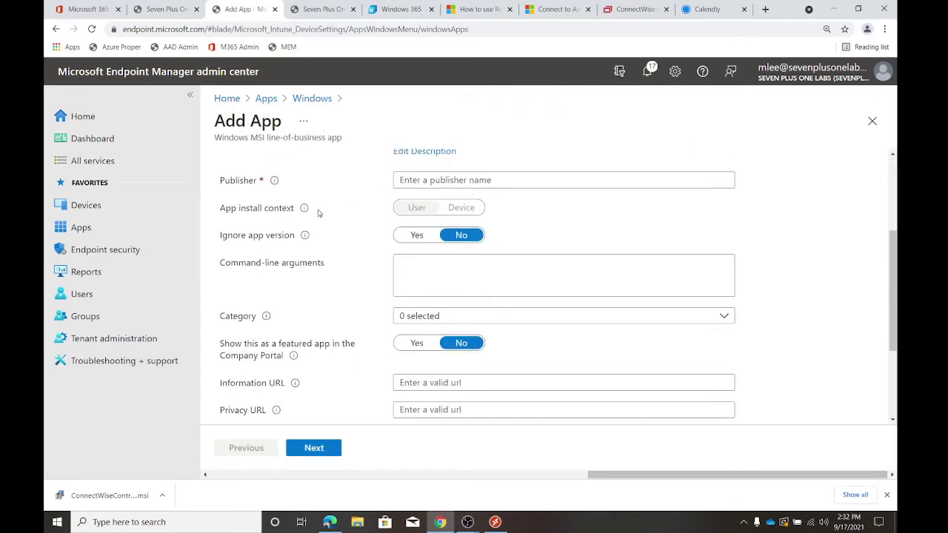
pyautogui.moveTo(281, 190)
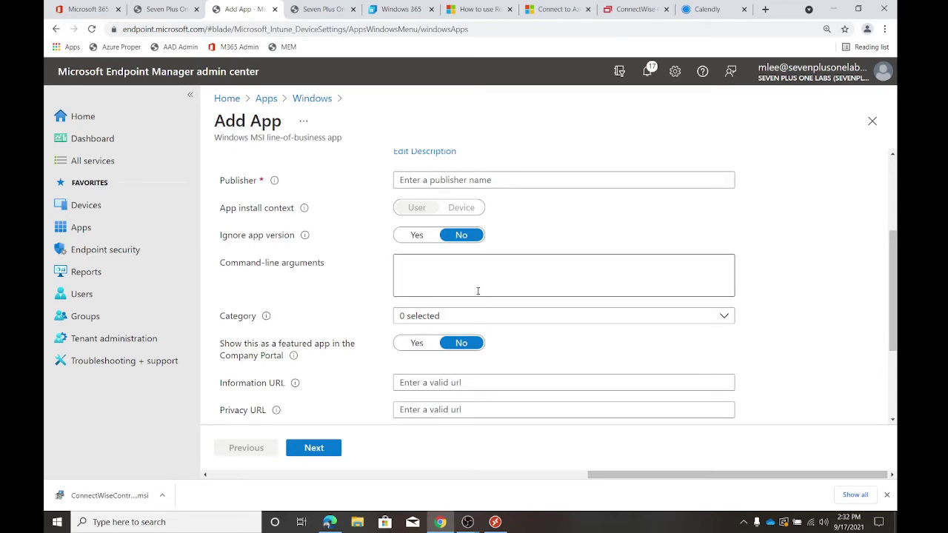
pyautogui.click(416, 235)
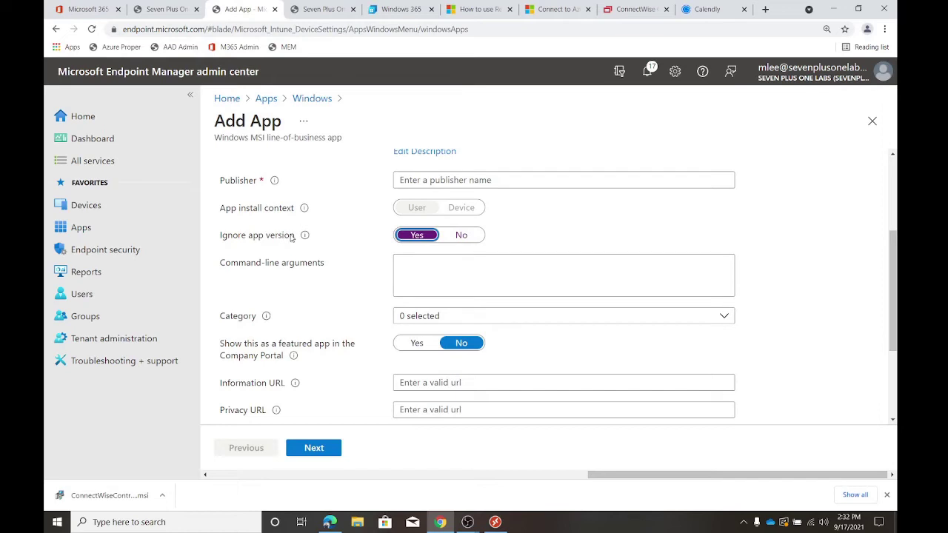
pyautogui.click(437, 274)
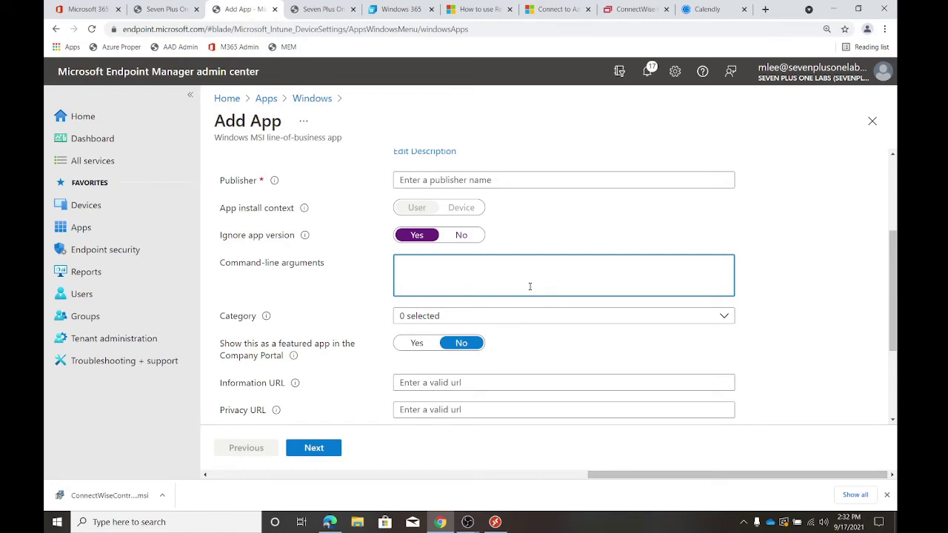
pyautogui.write('/S /NoReboot')
pyautogui.press('BackSpace')
pyautogui.press('BackSpace')
pyautogui.press('BackSpace')
pyautogui.press('BackSpace')
pyautogui.press('BackSpace')
pyautogui.press('BackSpace')
pyautogui.press('BackSpace')
pyautogui.press('BackSpace')
pyautogui.press('BackSpace')
pyautogui.press('BackSpace')
pyautogui.press('BackSpace')
pyautogui.press('BackSpace')
# - Set the Remote Desktop app's publisher to Microsoft and continue to its assignments
pyautogui.scroll(-3, 363, 367)
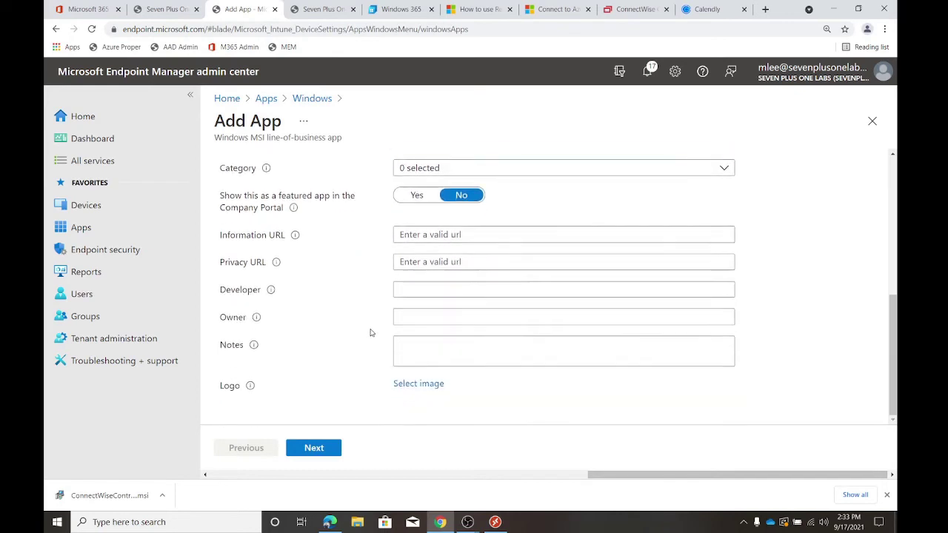
pyautogui.click(326, 448)
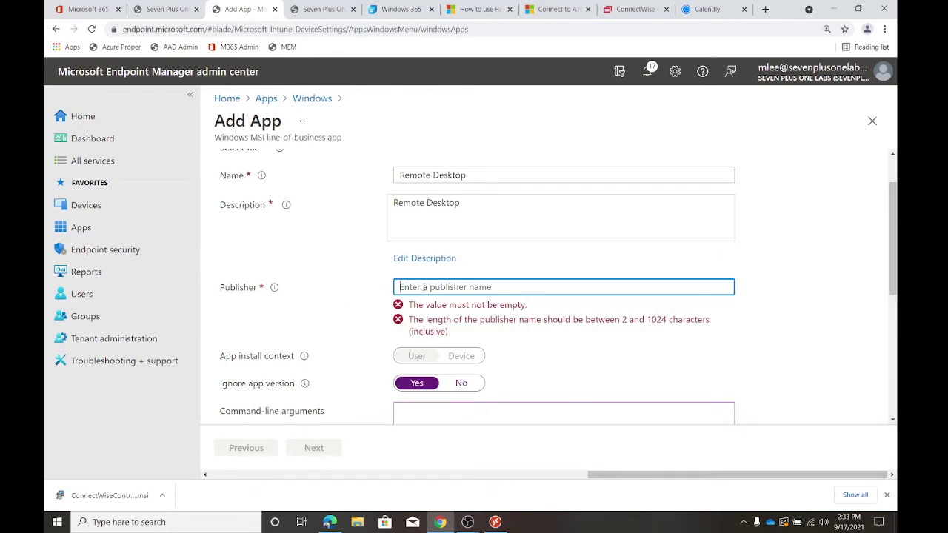
pyautogui.write('Microsoftr')
pyautogui.press('BackSpace')
pyautogui.scroll(-2, 471, 324)
pyautogui.scroll(-2, 488, 338)
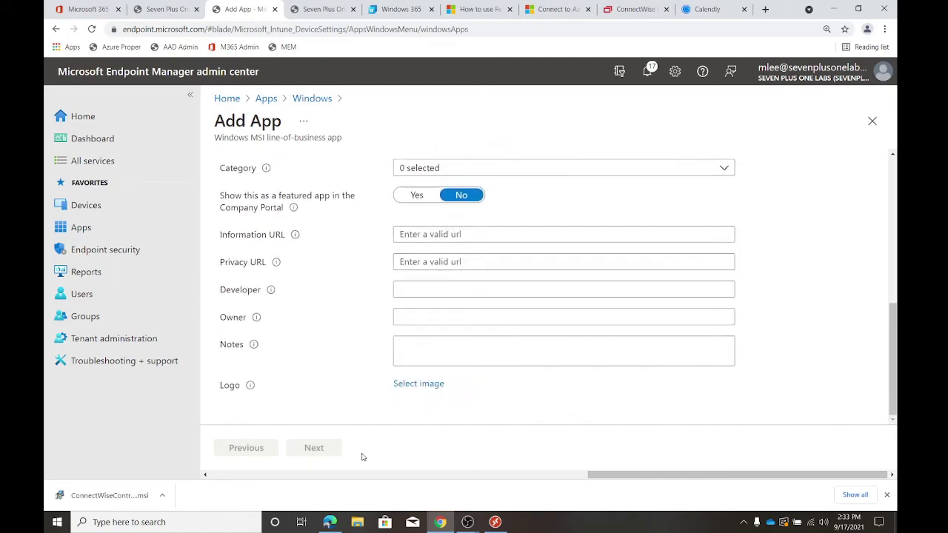
pyautogui.click(314, 447)
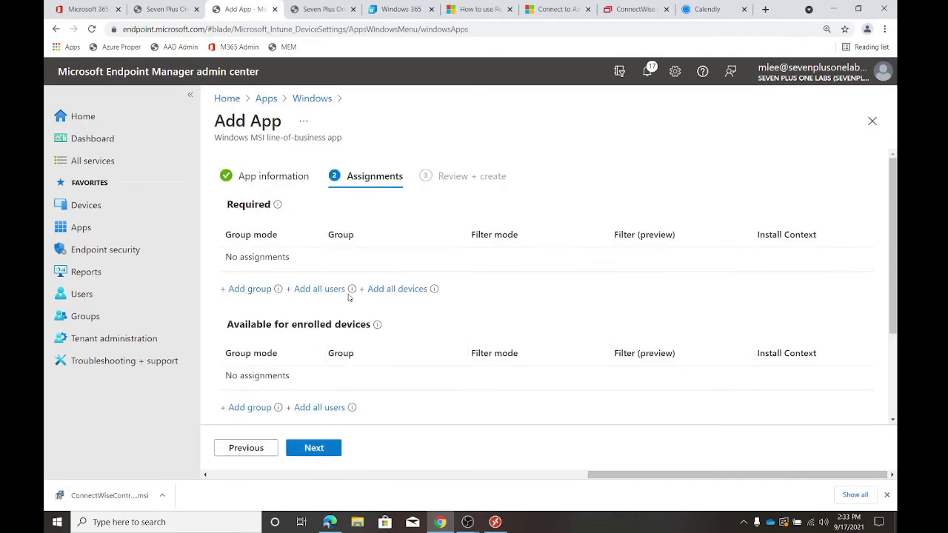
# - Assign the Remote Desktop app as required for all devices and create the app
pyautogui.click(392, 289)
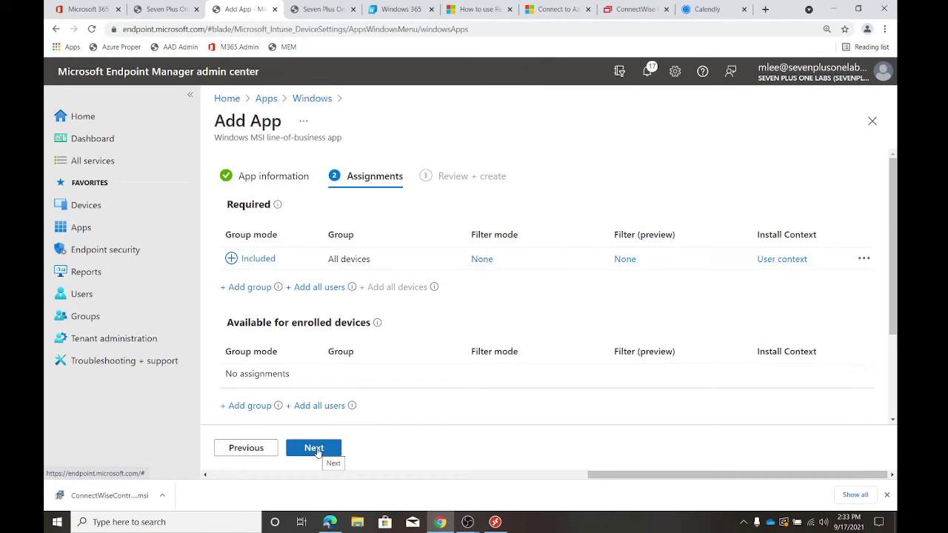
pyautogui.click(358, 522)
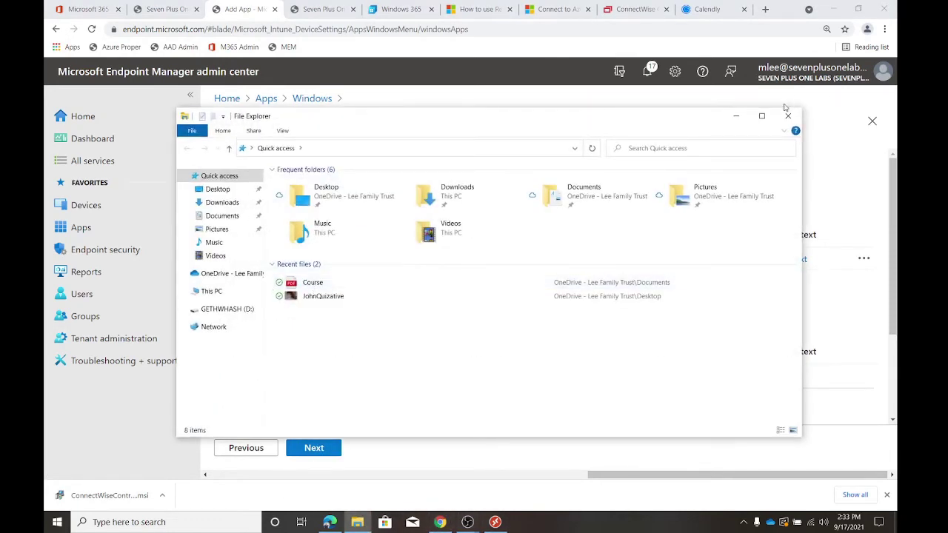
pyautogui.click(788, 116)
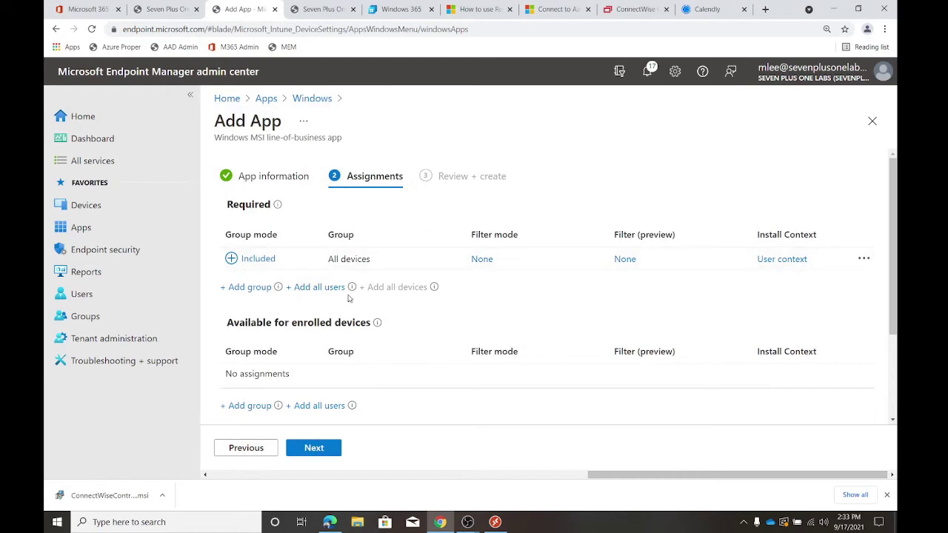
pyautogui.click(306, 451)
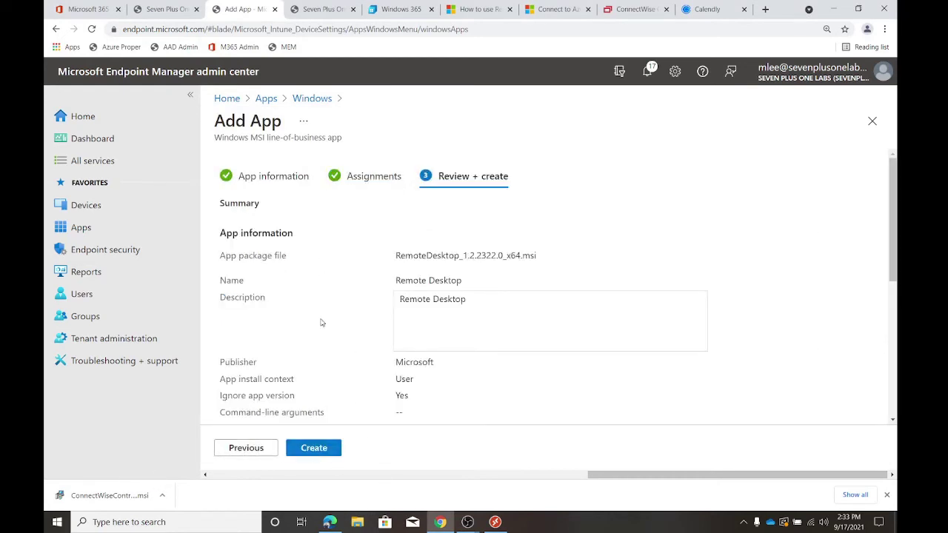
pyautogui.click(314, 447)
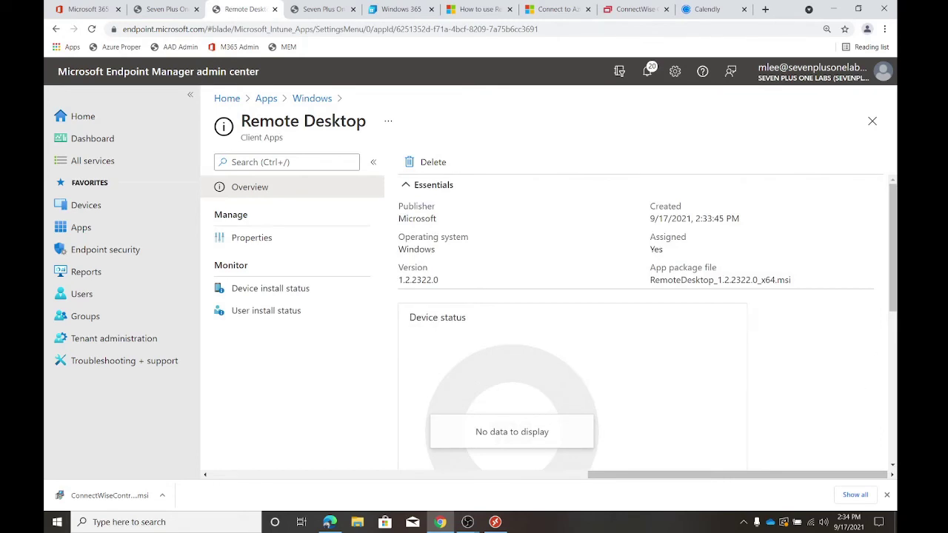
pyautogui.click(614, 14)
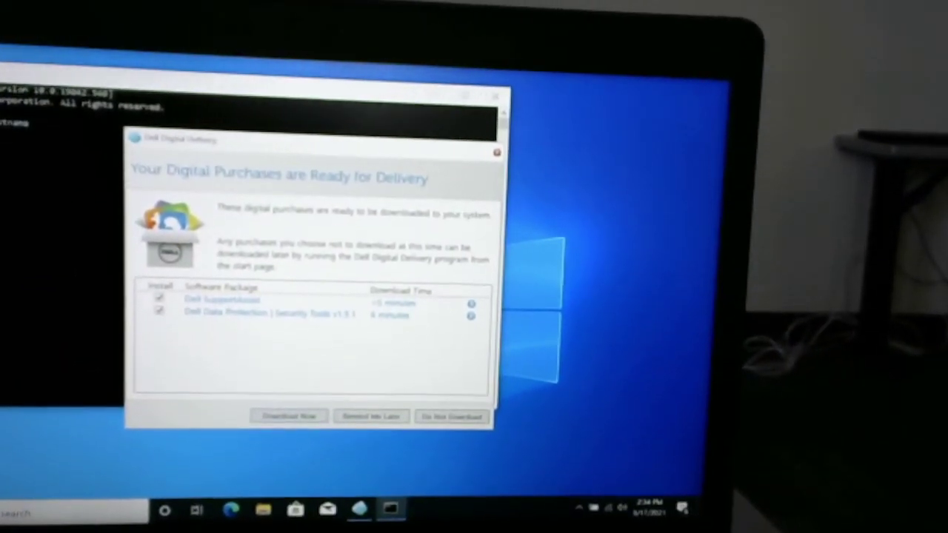
# - Search for "work or" on the Autopilot laptop and open the Access work or school settings
pyautogui.press('super')
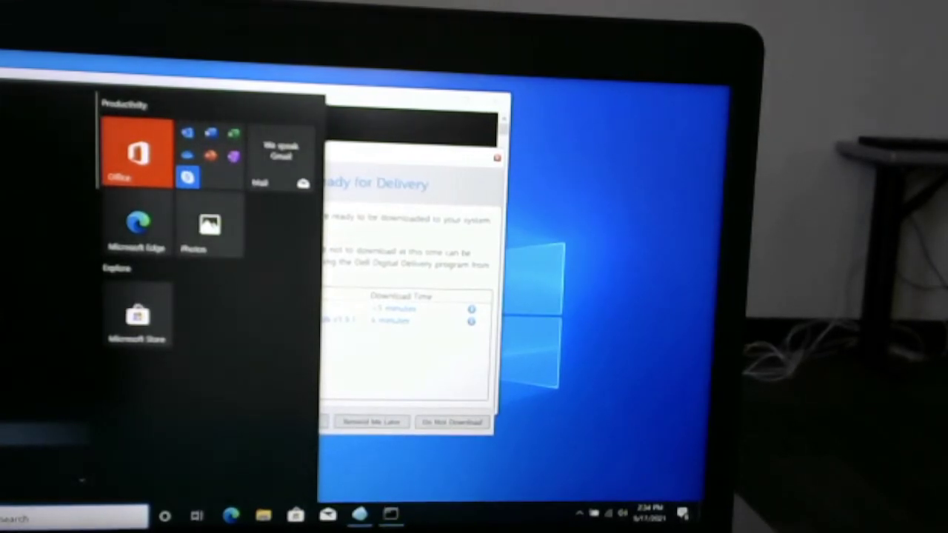
pyautogui.write('word')
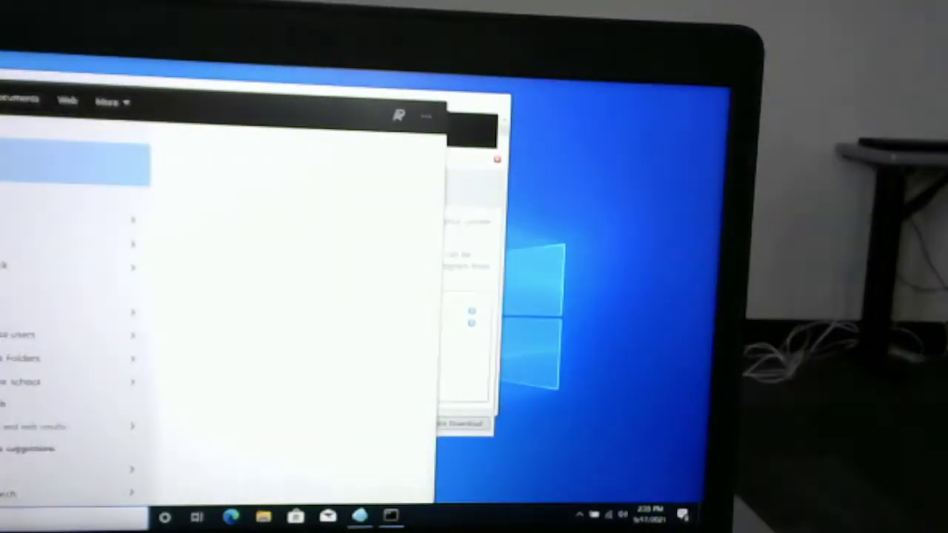
pyautogui.press('BackSpace')
pyautogui.write('k or')
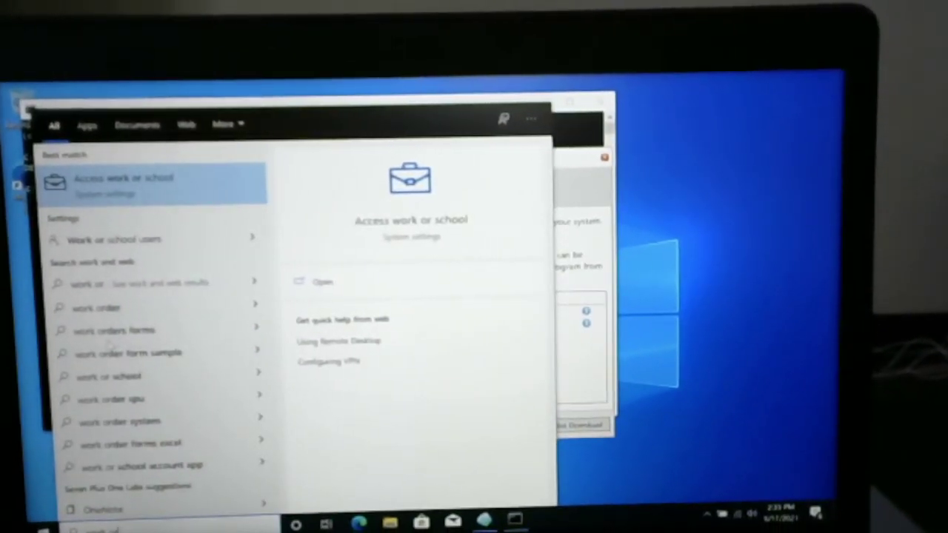
pyautogui.click(163, 188)
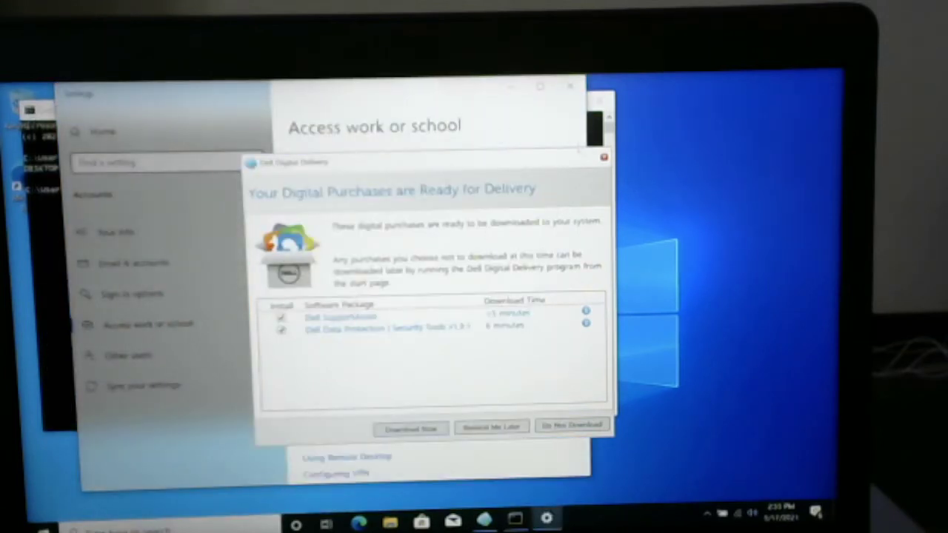
# - Dismiss the Dell Digital Delivery offer and sync the laptop from the info page of its Seven Plus One Labs work connection
pyautogui.click(603, 158)
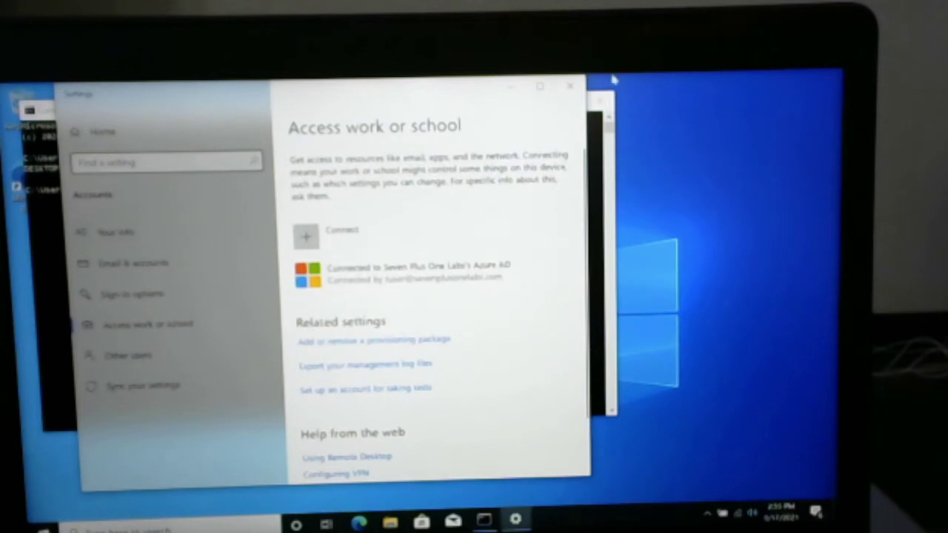
pyautogui.click(540, 86)
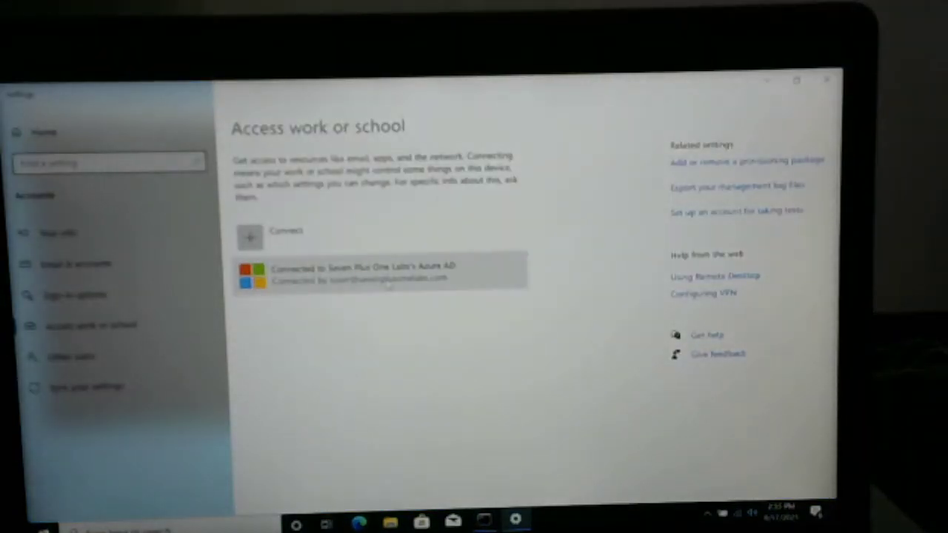
pyautogui.click(453, 276)
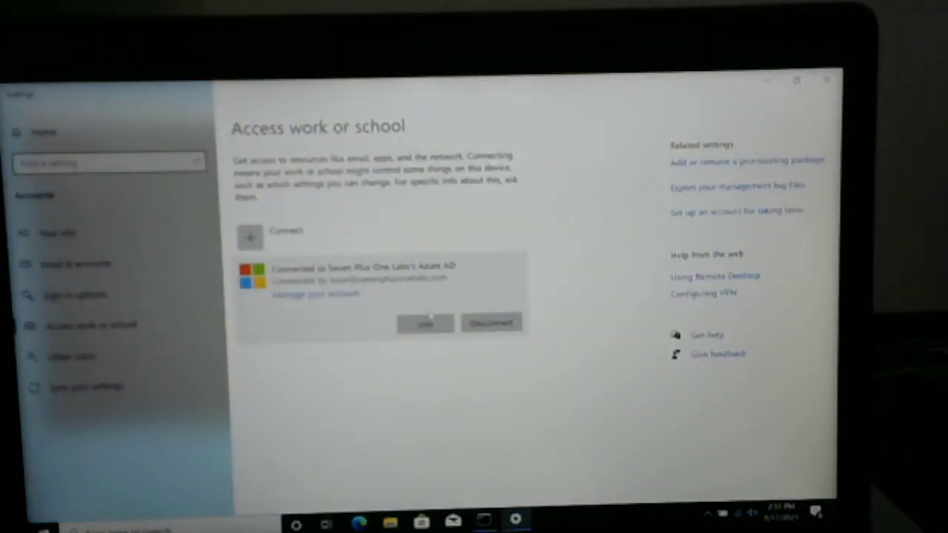
pyautogui.click(428, 321)
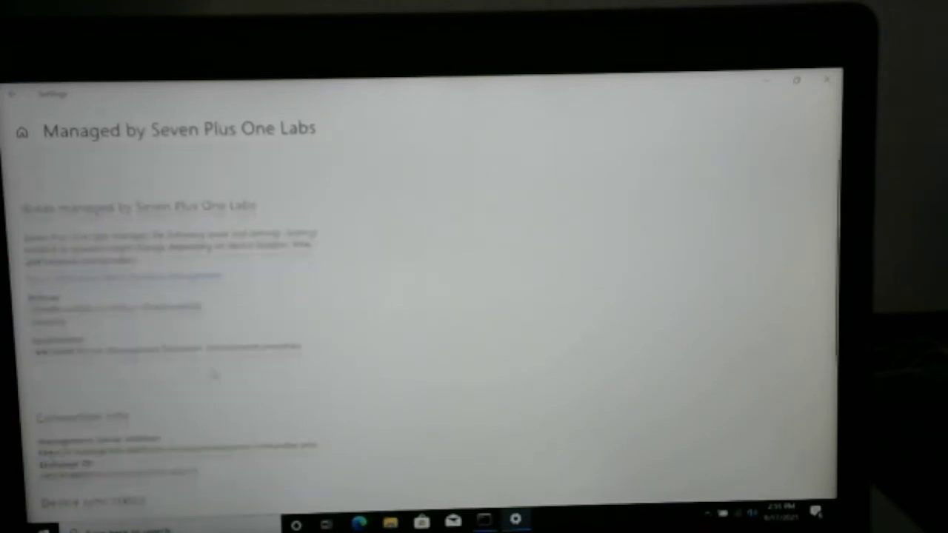
pyautogui.scroll(-5, 213, 376)
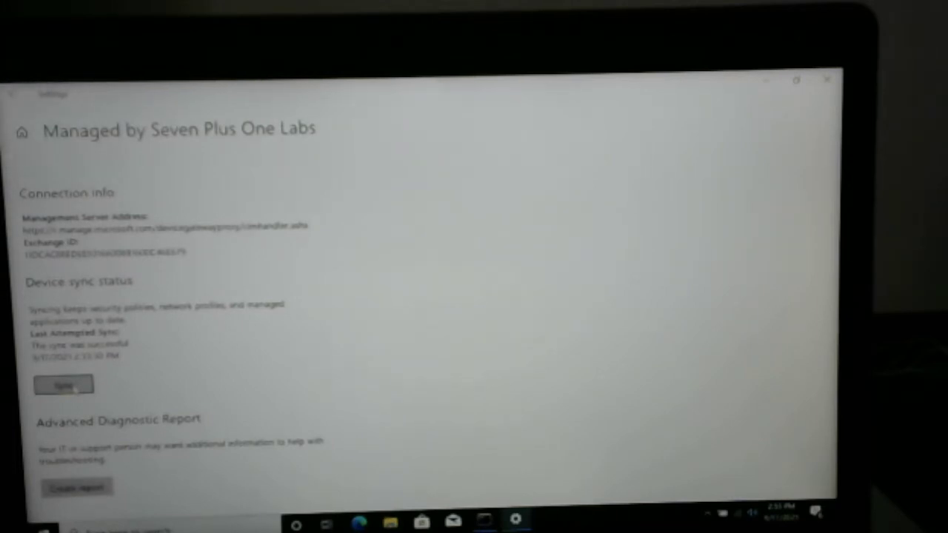
pyautogui.click(74, 391)
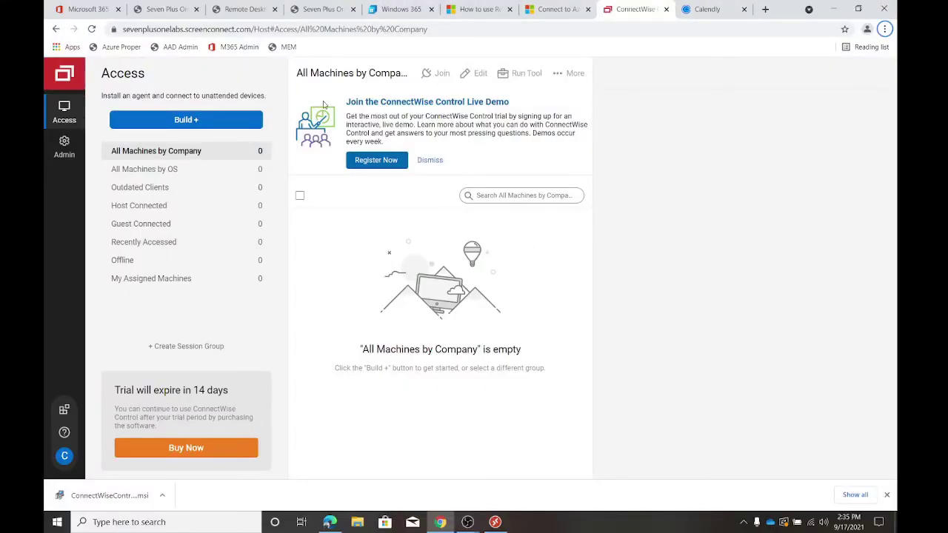
# - Close the Remote Desktop page and load the Microsoft Endpoint Manager admin center in place of the second Azure Active Directory page
pyautogui.click(320, 9)
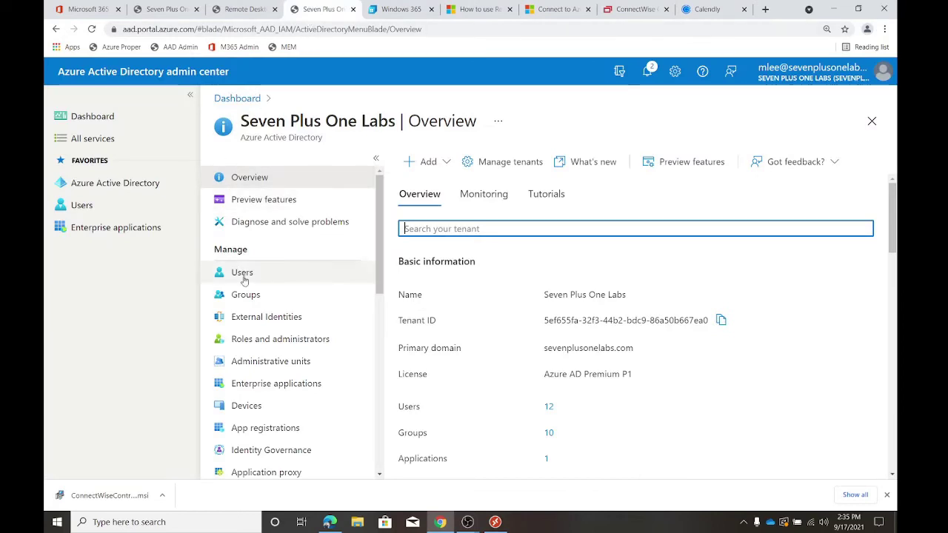
pyautogui.click(400, 9)
pyautogui.click(318, 9)
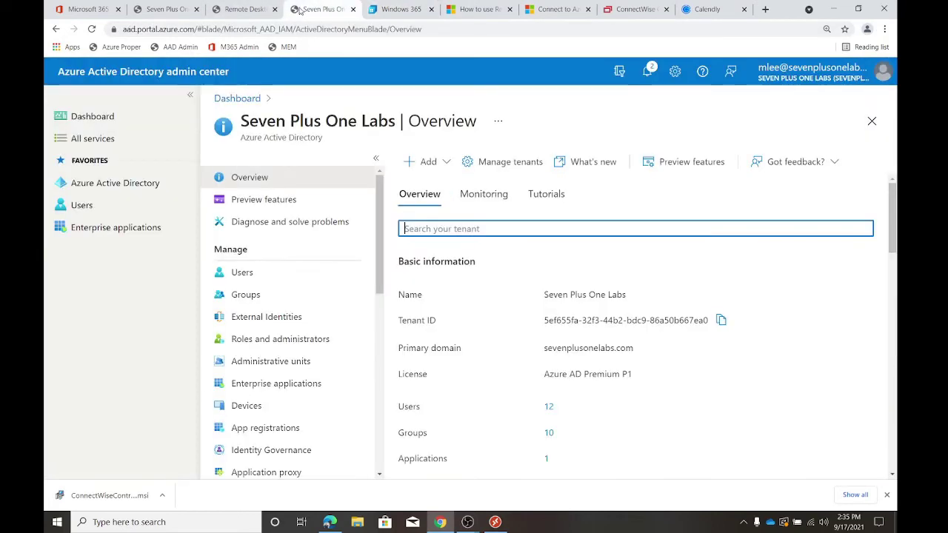
pyautogui.click(274, 8)
pyautogui.click(159, 9)
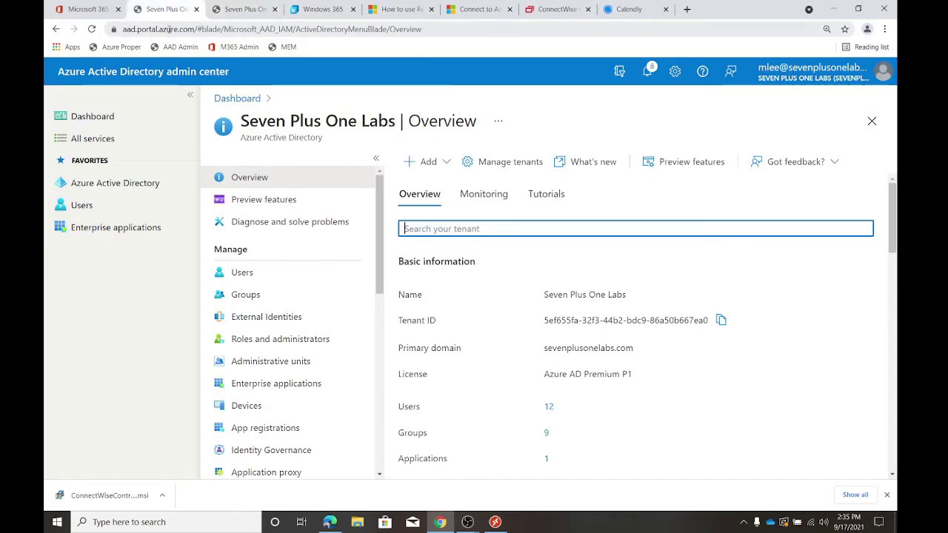
pyautogui.click(244, 8)
pyautogui.click(241, 28)
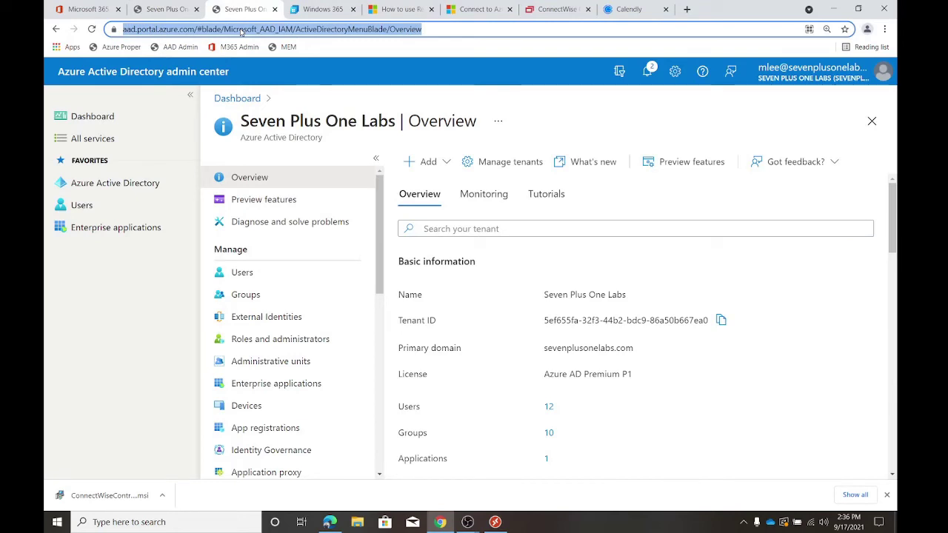
pyautogui.write('endp')
pyautogui.press('Return')
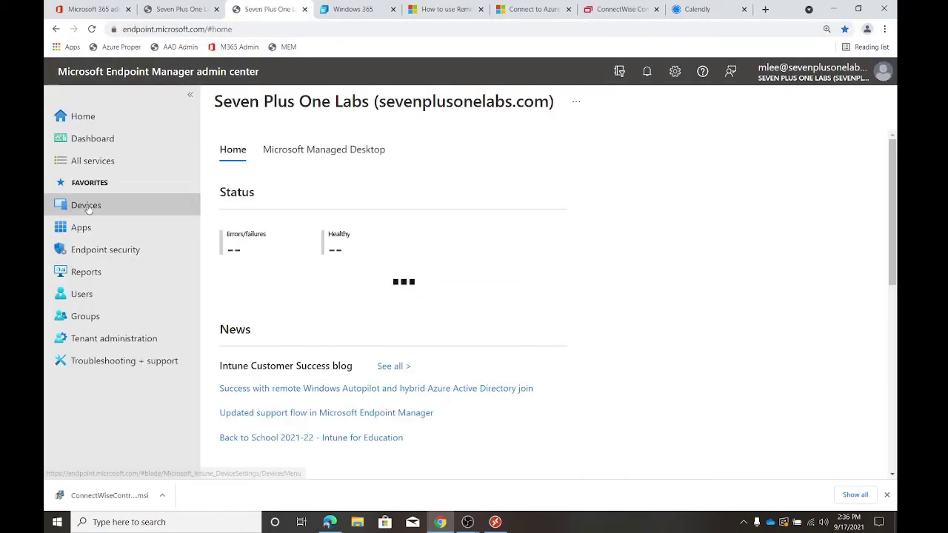
# - Filter the Windows devices by "DeS" and open DESKTOP-BF4I00U to check its management name
pyautogui.click(86, 205)
pyautogui.click(243, 292)
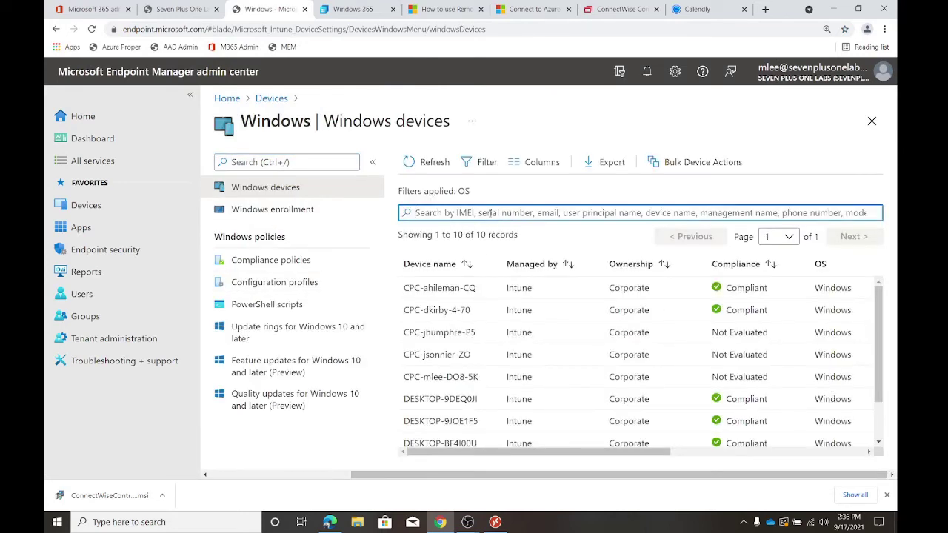
pyautogui.write('DeS')
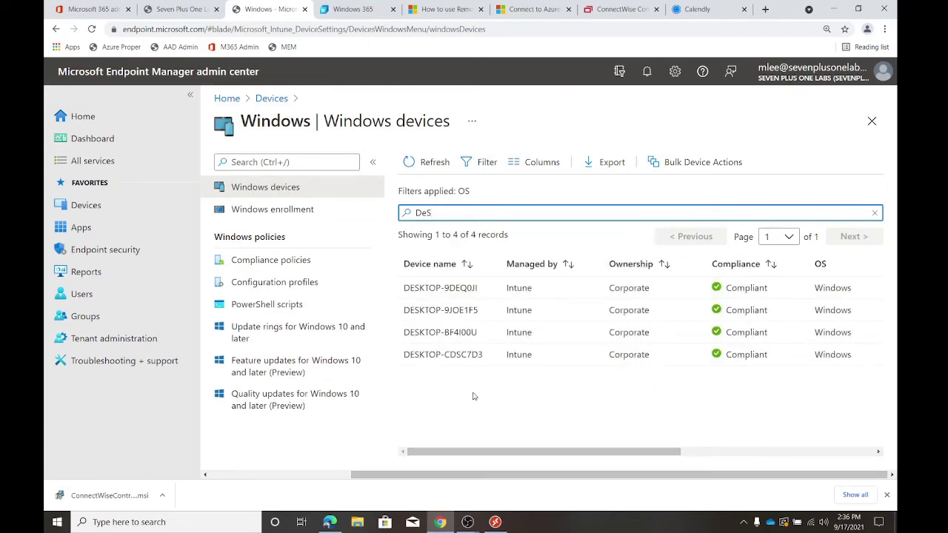
pyautogui.click(468, 332)
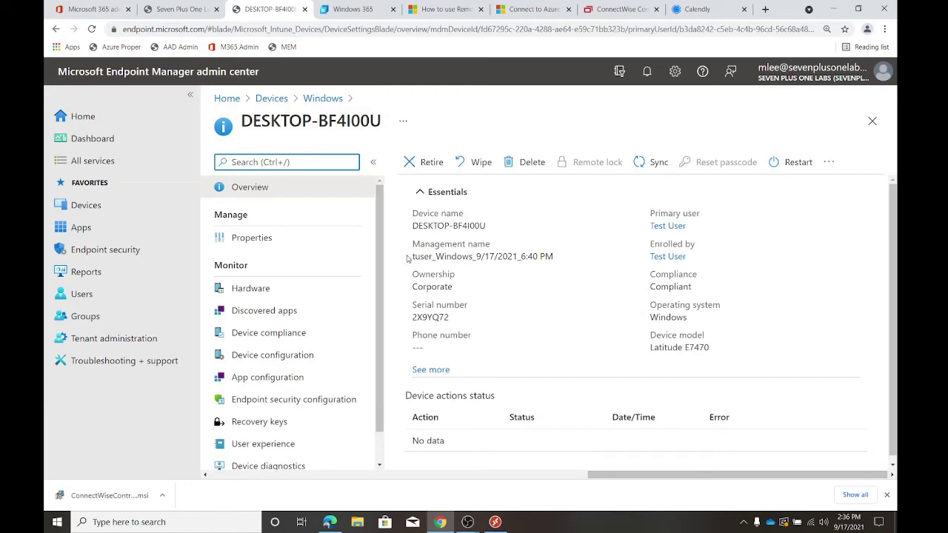
pyautogui.moveTo(411, 257); pyautogui.dragTo(573, 269)
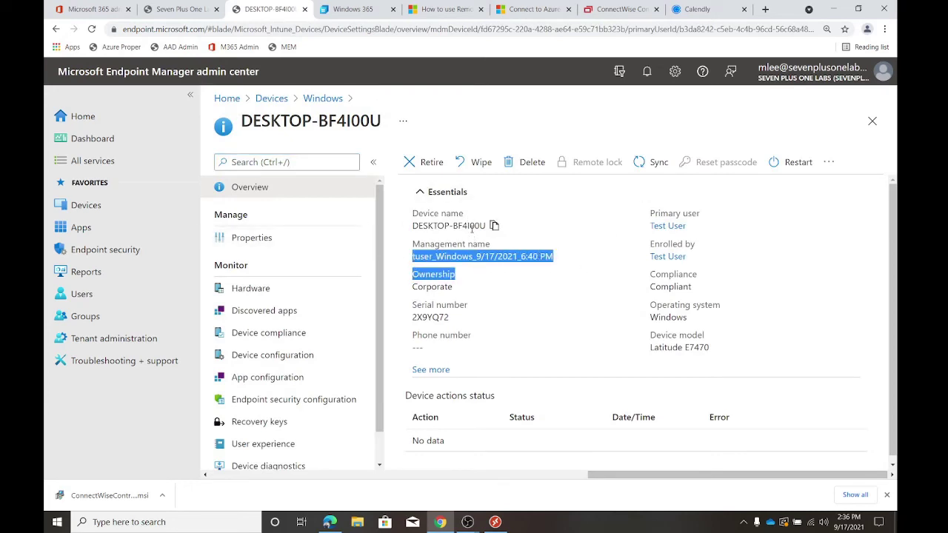
# - Set the management name in the DESKTOP-BF4I00U device properties to Test User Laptop
pyautogui.click(278, 238)
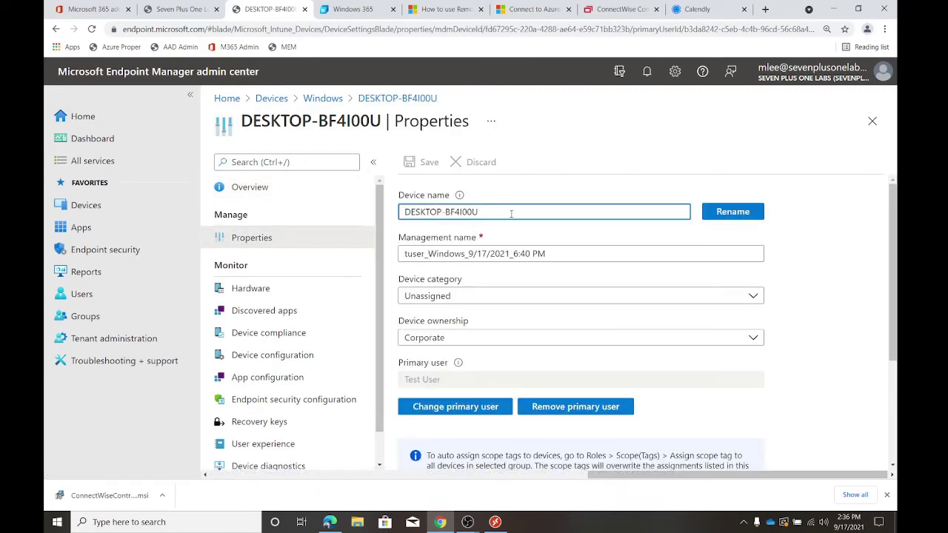
pyautogui.moveTo(554, 251); pyautogui.dragTo(398, 250)
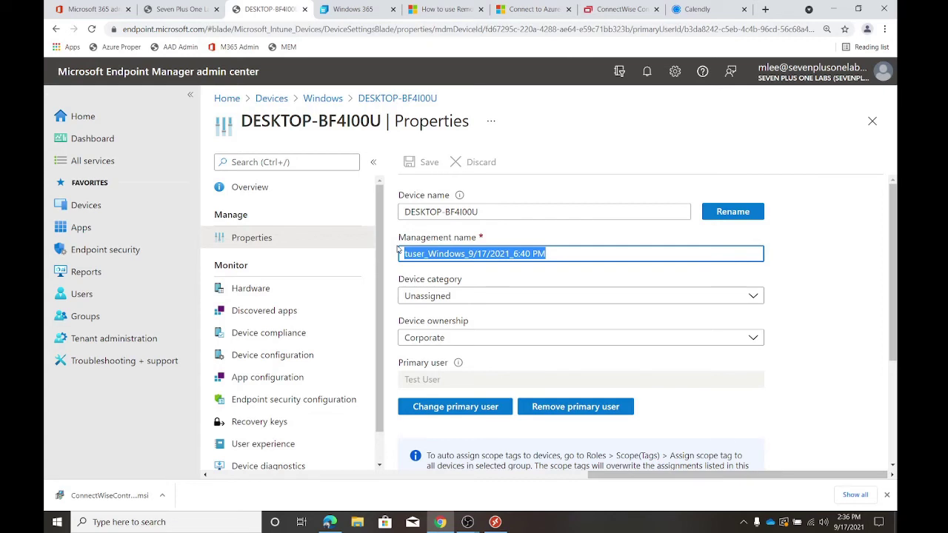
pyautogui.write('Te')
pyautogui.press('BackSpace')
pyautogui.press('BackSpace')
pyautogui.write('Test ')
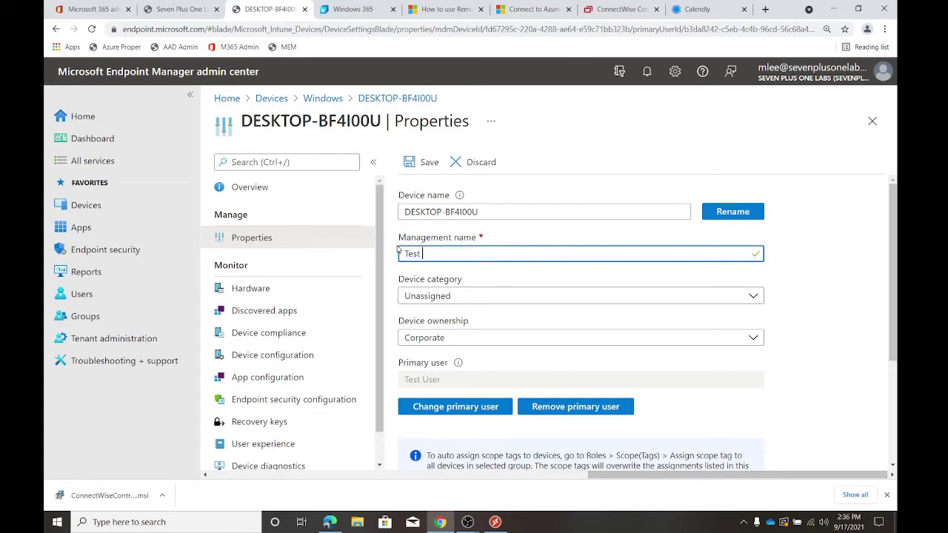
pyautogui.write('User Laptop')
# - Check the primary user assigned to DESKTOP-BF4I00U and save the device properties
pyautogui.scroll(-1, 465, 326)
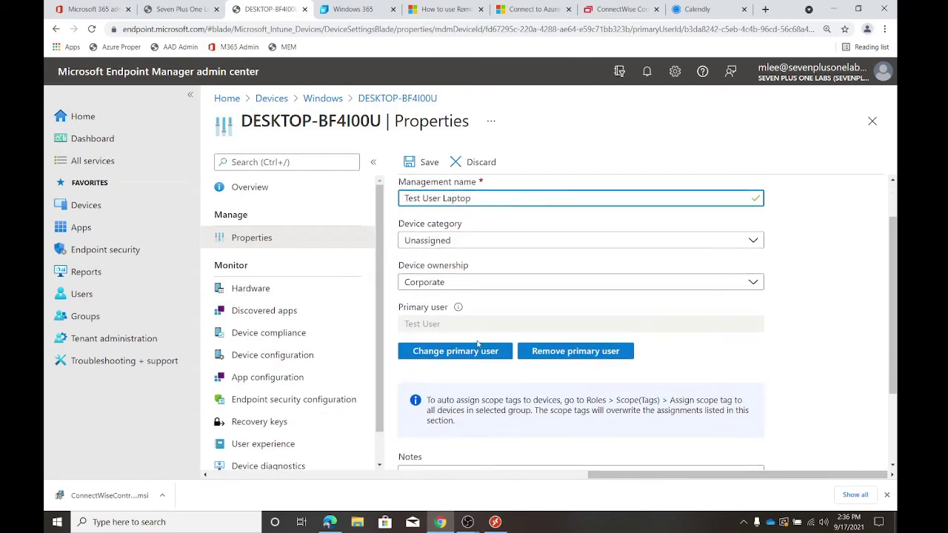
pyautogui.tripleClick(448, 325)
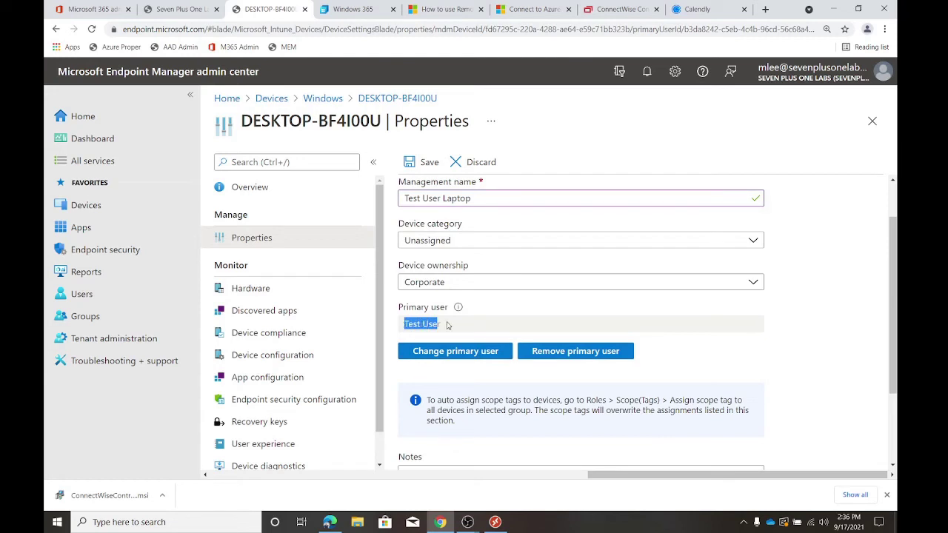
pyautogui.click(451, 326)
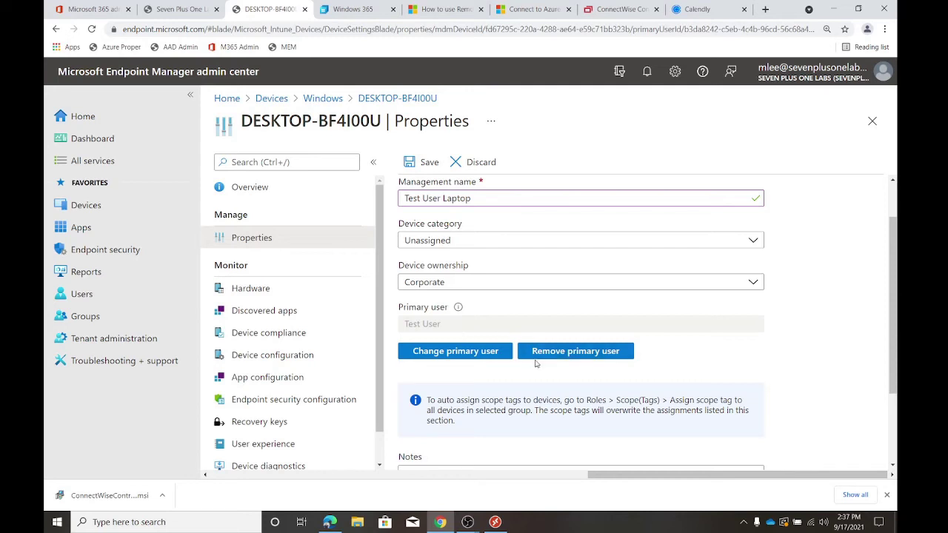
pyautogui.scroll(-2, 541, 330)
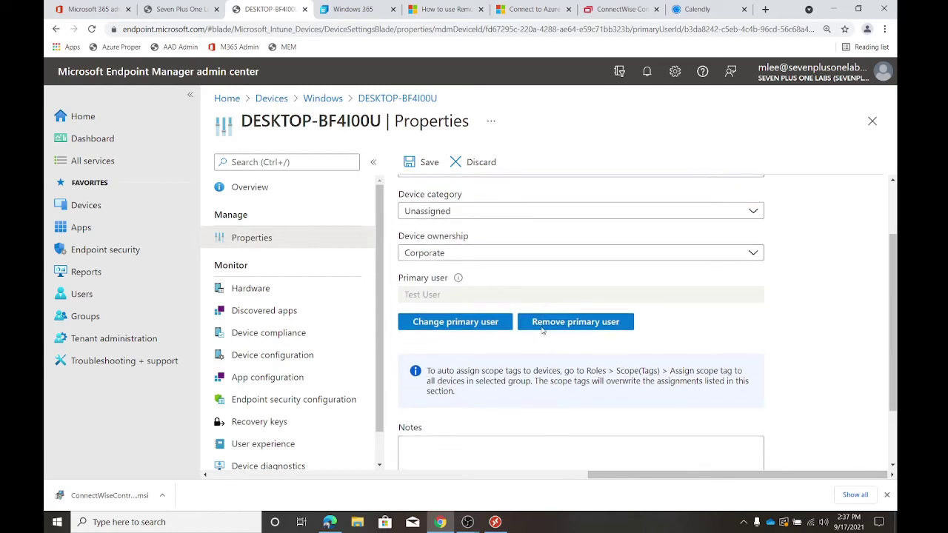
pyautogui.scroll(3, 570, 341)
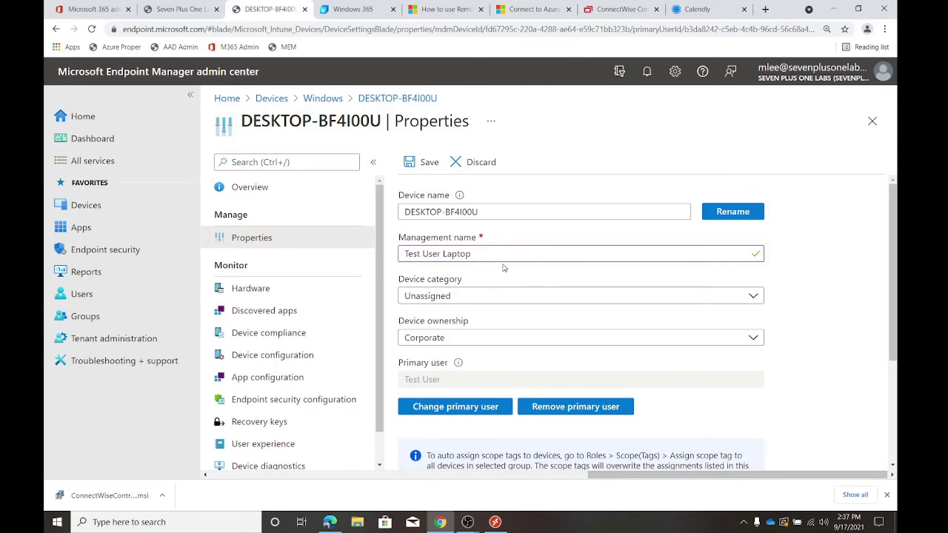
pyautogui.click(420, 163)
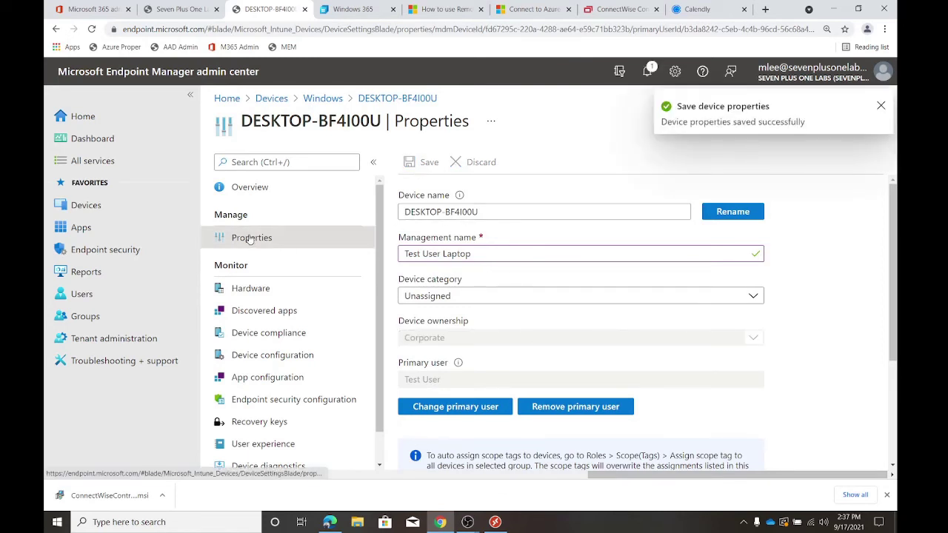
# - Review the device's names on its overview and properties pages, and return to the Windows devices list
pyautogui.click(393, 98)
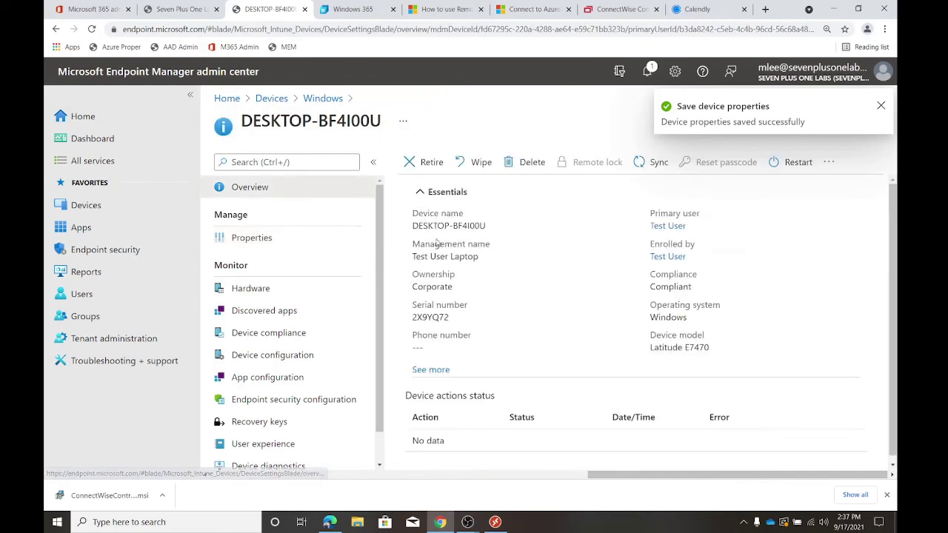
pyautogui.click(247, 243)
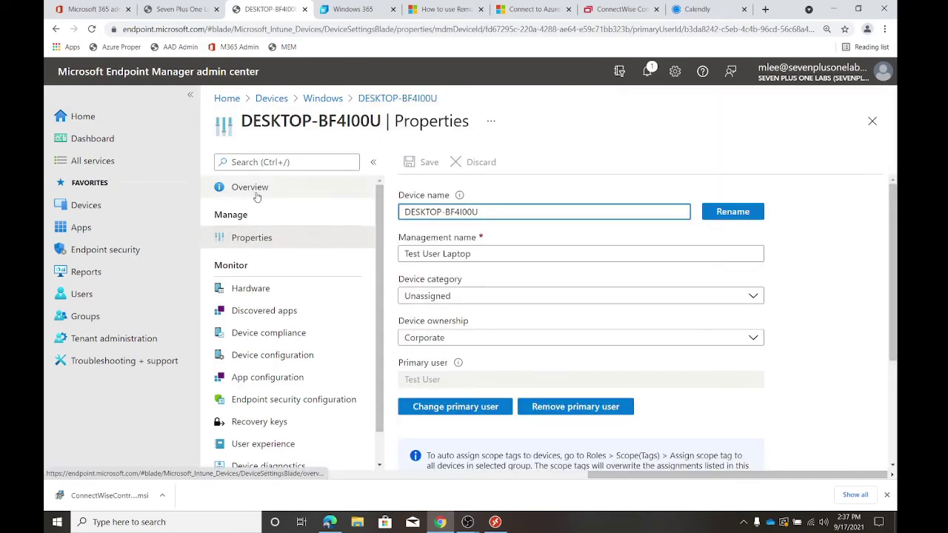
pyautogui.click(264, 237)
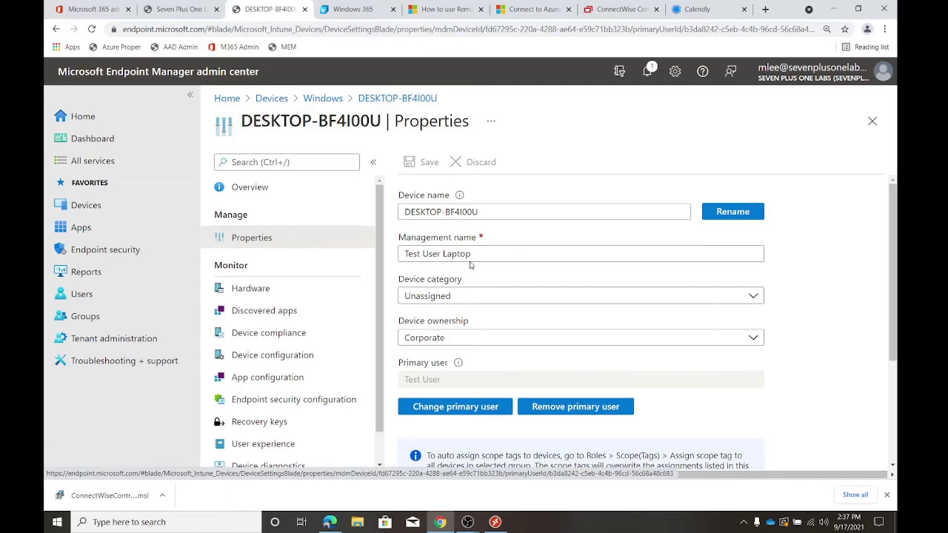
pyautogui.click(378, 100)
pyautogui.click(322, 98)
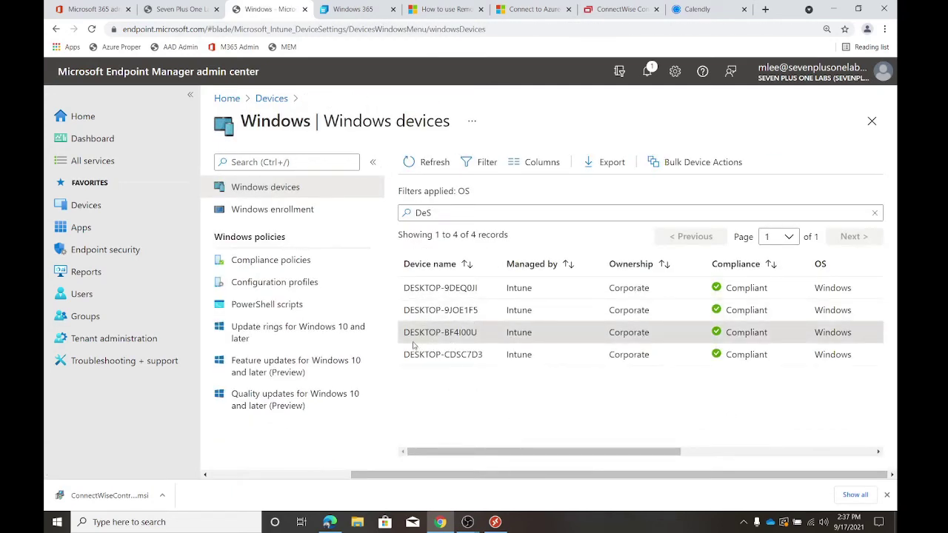
# - Start renaming the DESKTOP-BF4I00U device and enter ICT-{{serialnumber}} as its new name
pyautogui.click(461, 332)
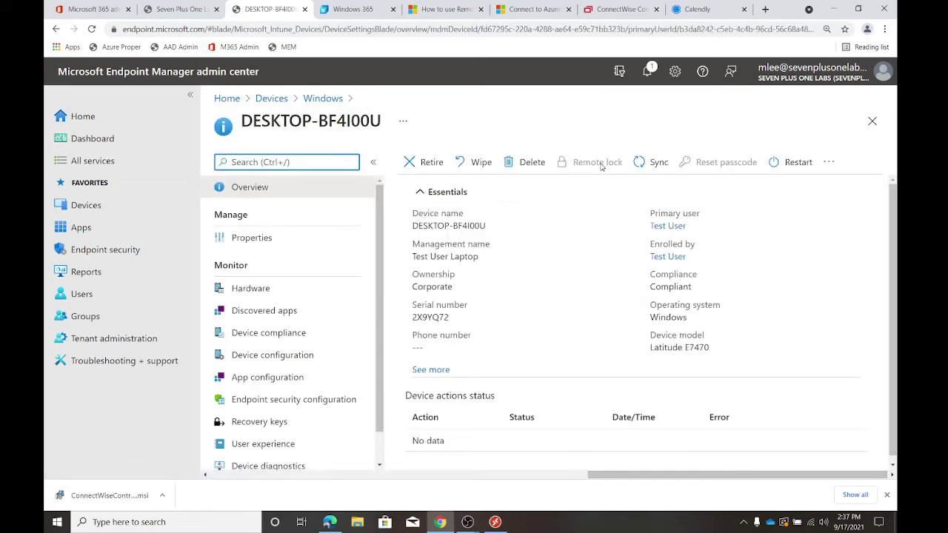
pyautogui.click(839, 164)
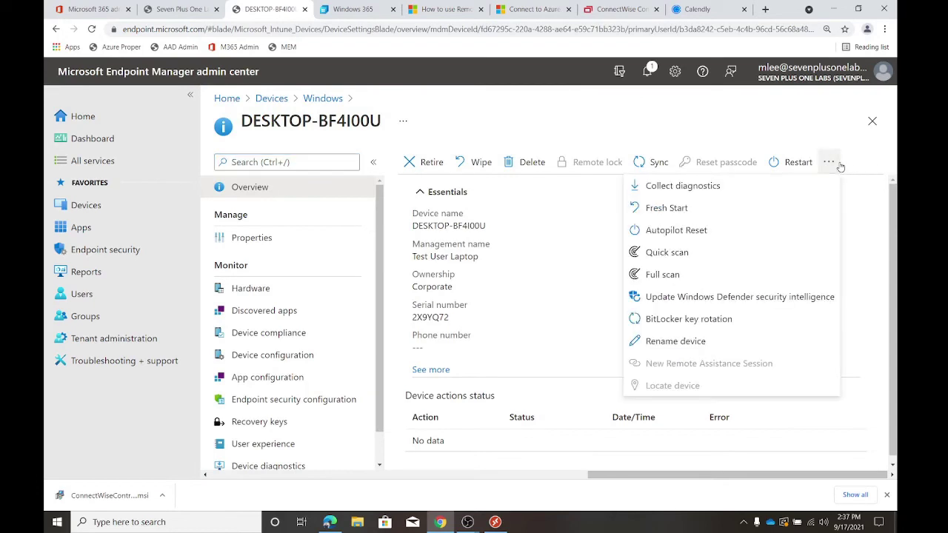
pyautogui.click(699, 339)
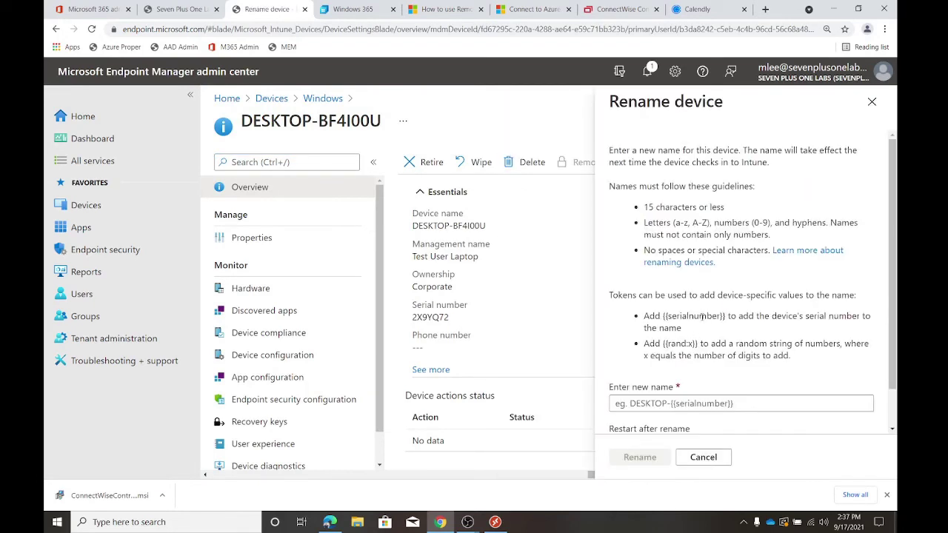
pyautogui.click(688, 402)
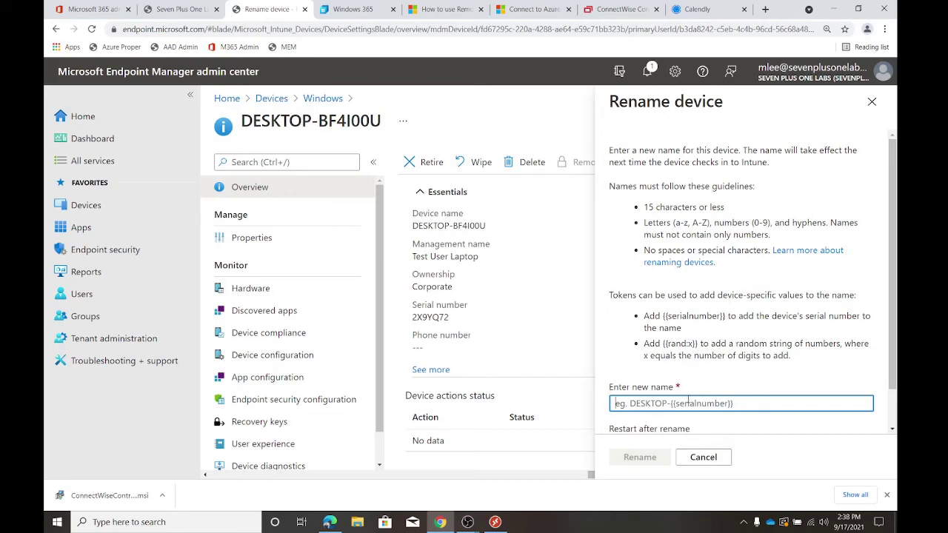
pyautogui.write('ICT-')
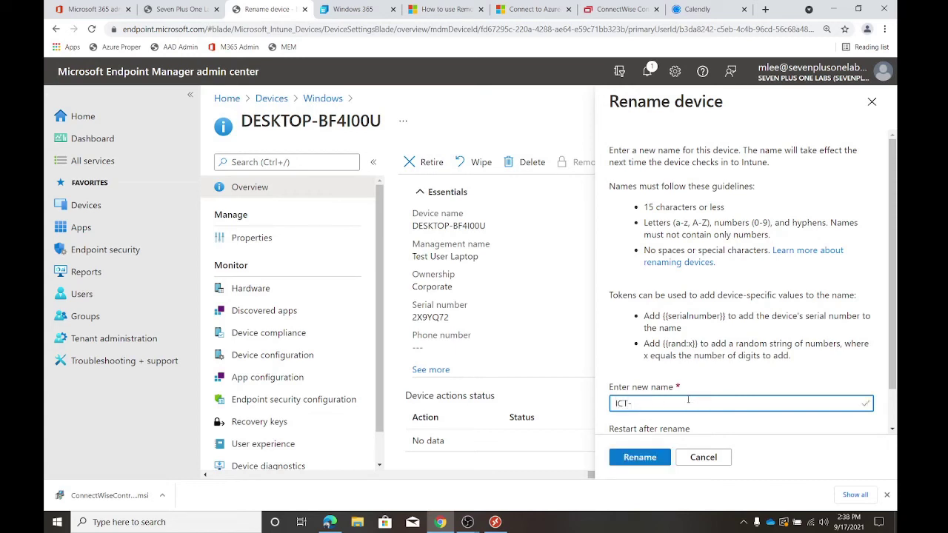
pyautogui.write('{{s')
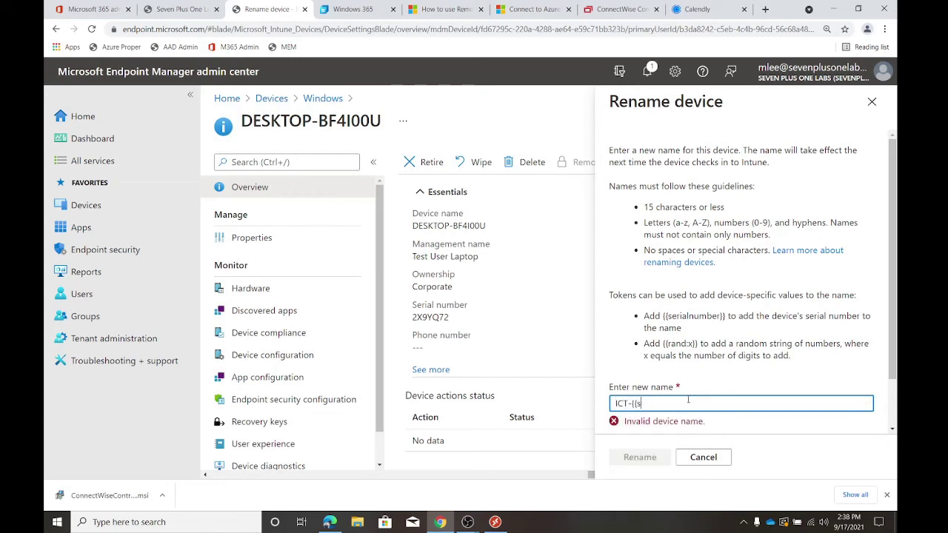
pyautogui.write('erialnumner')
pyautogui.press('BackSpace')
pyautogui.press('BackSpace')
pyautogui.write('ber}}')
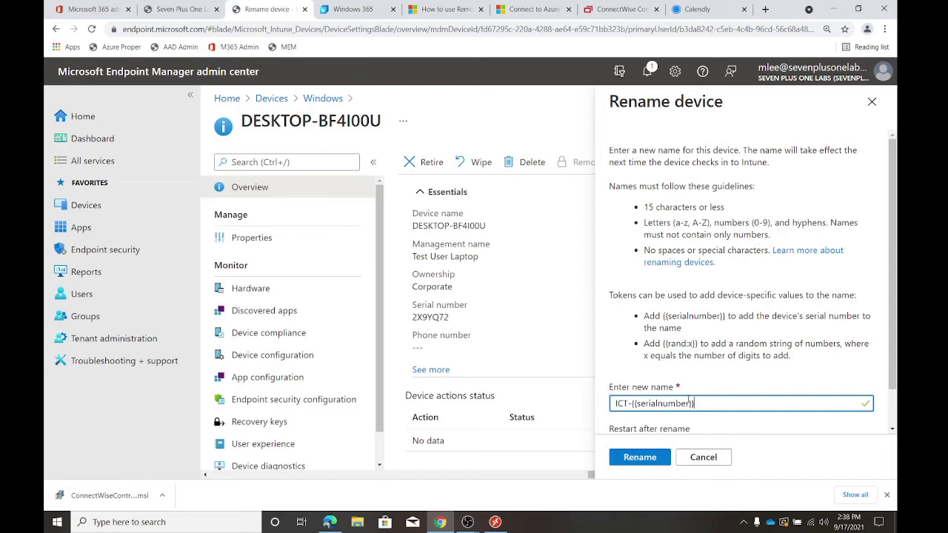
# - Keep the restart after rename set to No and submit the device rename
pyautogui.scroll(-1, 688, 400)
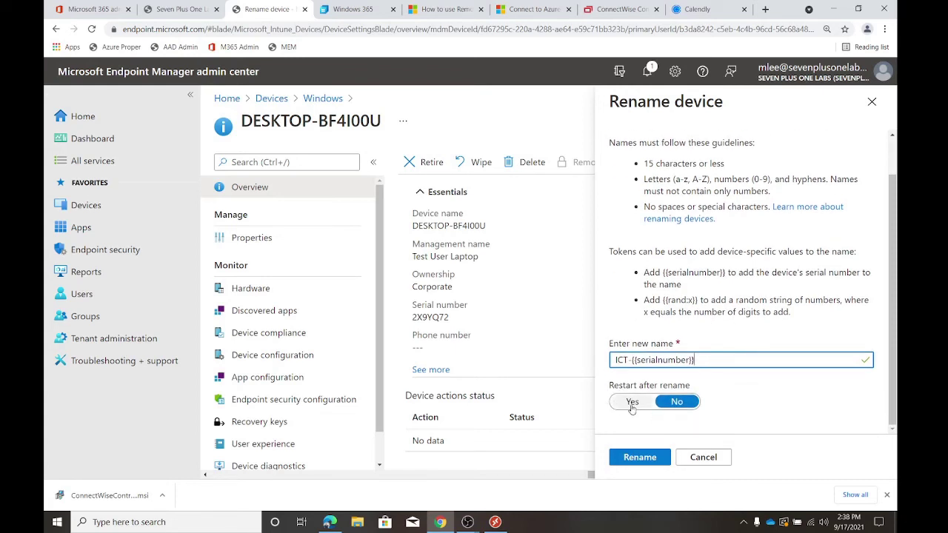
pyautogui.click(631, 405)
pyautogui.click(676, 403)
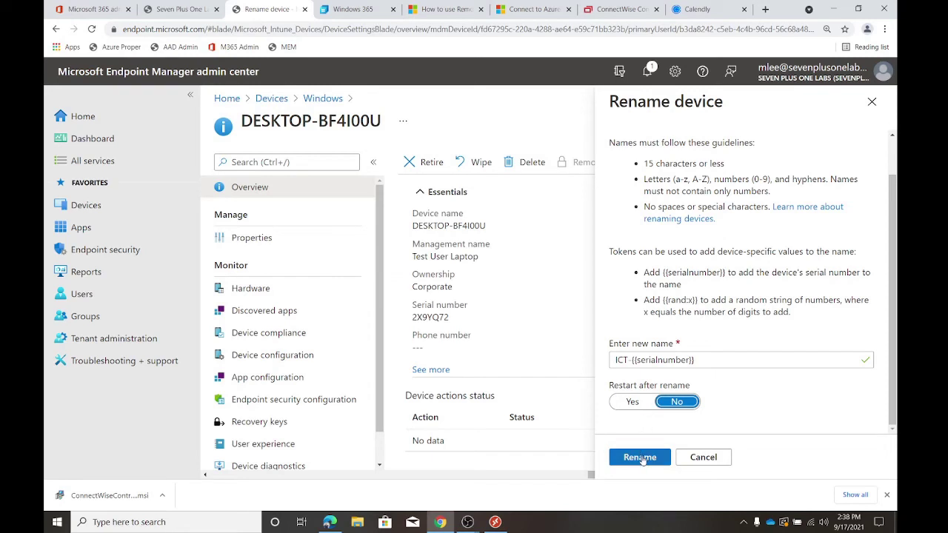
pyautogui.click(639, 458)
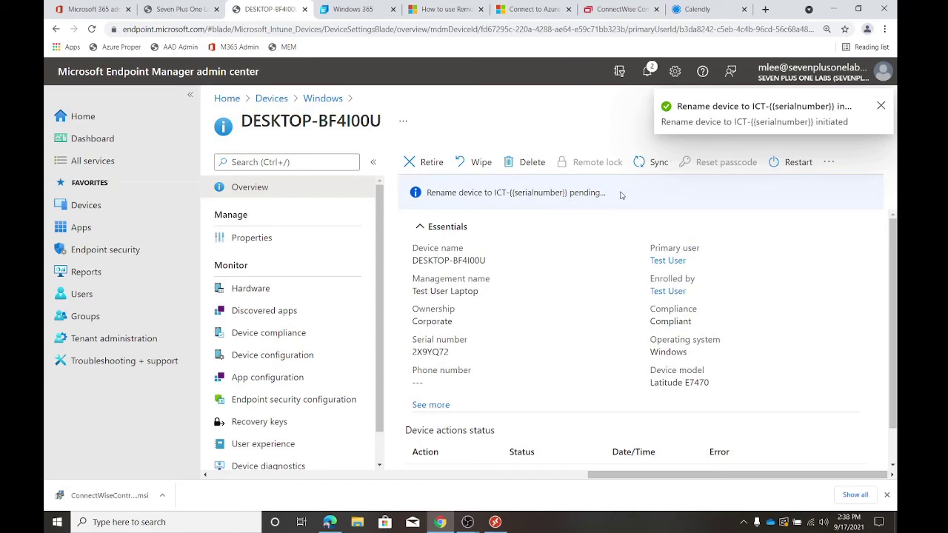
# - Sync DESKTOP-BF4I00U with Intune and dismiss the sync notification
pyautogui.click(646, 165)
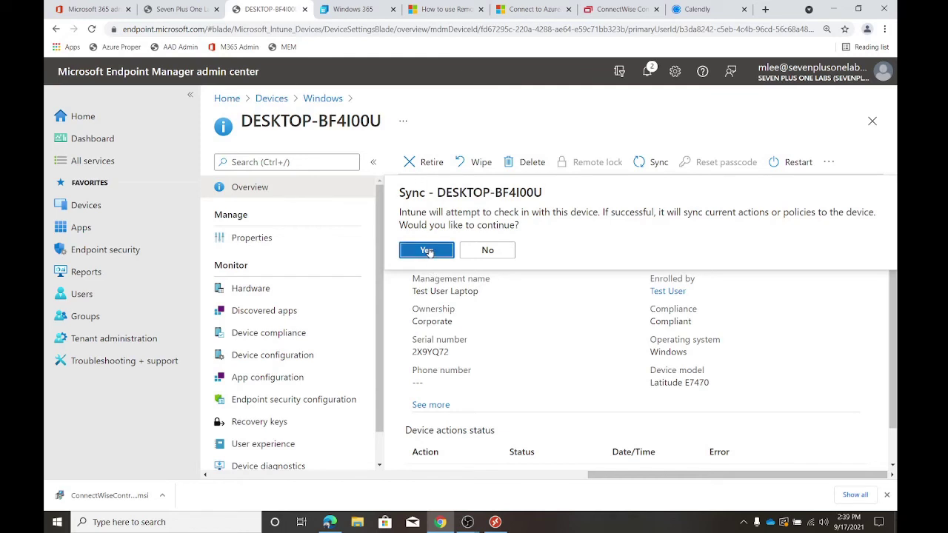
pyautogui.click(427, 251)
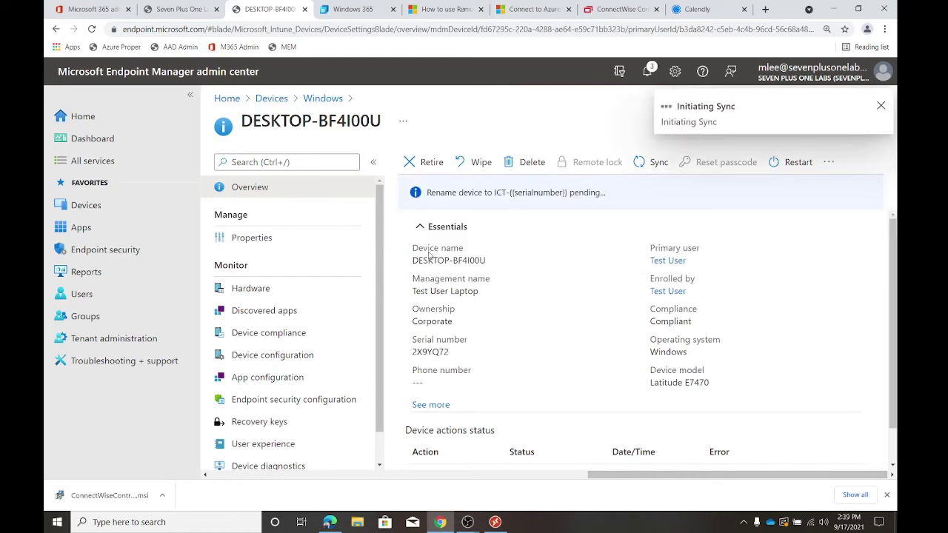
pyautogui.click(881, 105)
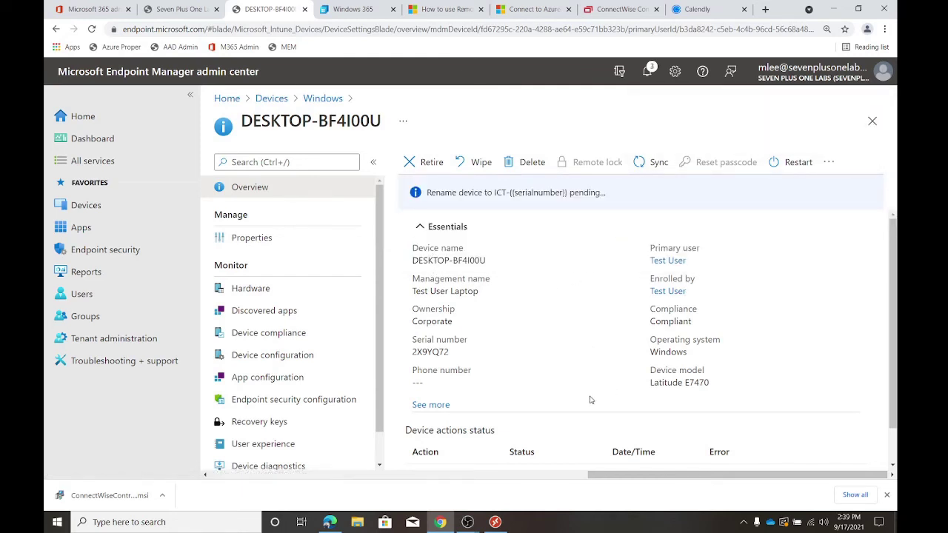
# - Check the device model and the device actions status on the overview of DESKTOP-BF4I00U
pyautogui.moveTo(702, 384)
pyautogui.moveTo(647, 385); pyautogui.dragTo(710, 383)
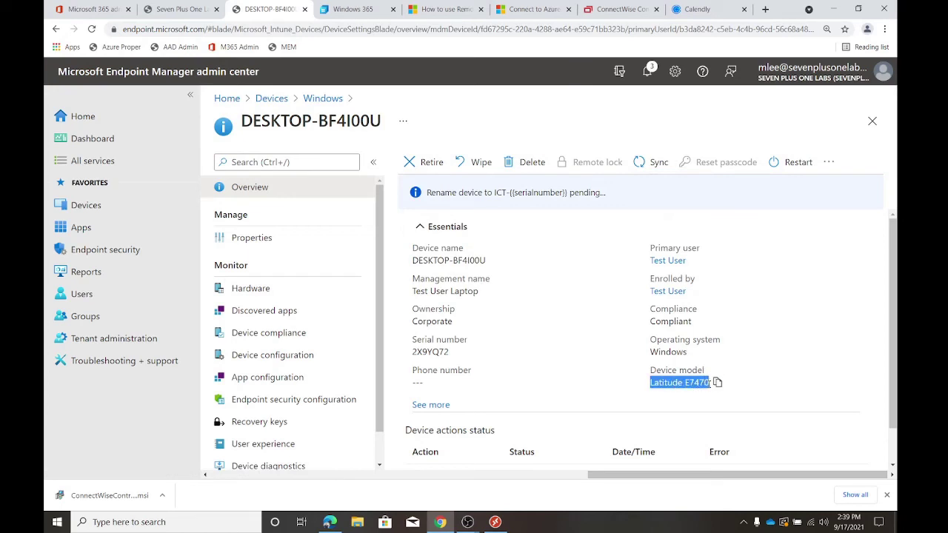
pyautogui.scroll(-1, 550, 366)
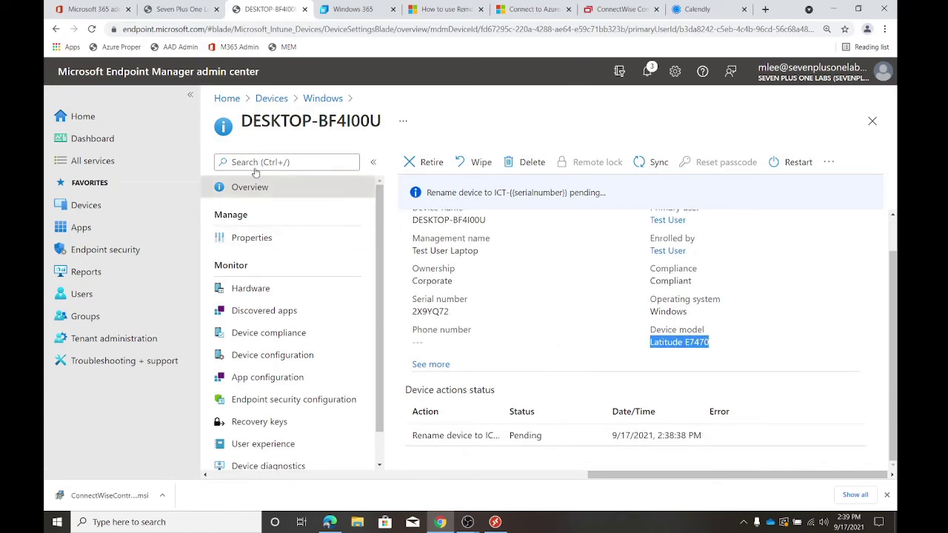
# - Load Endpoint Manager in place of the Windows 365 page and open the Windows Autopilot devices list from Windows enrollment
pyautogui.click(187, 9)
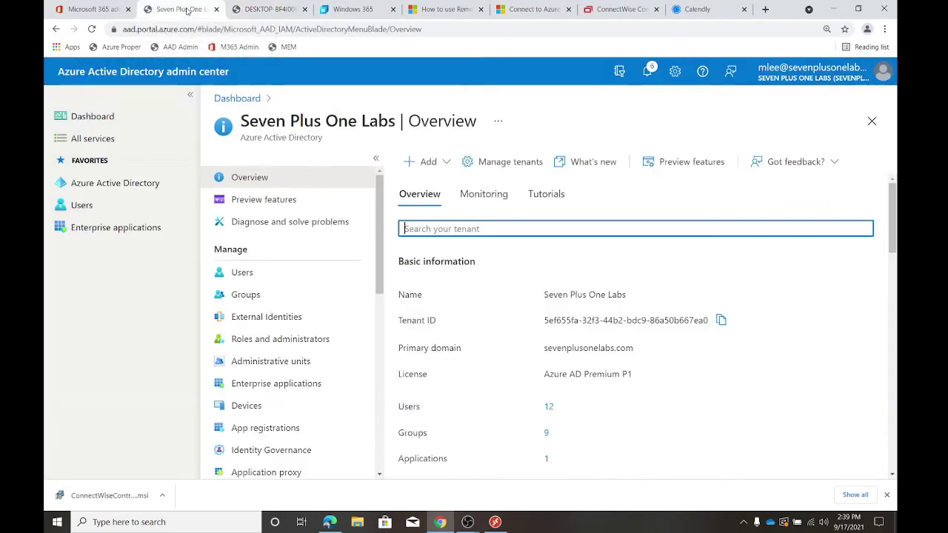
pyautogui.click(368, 9)
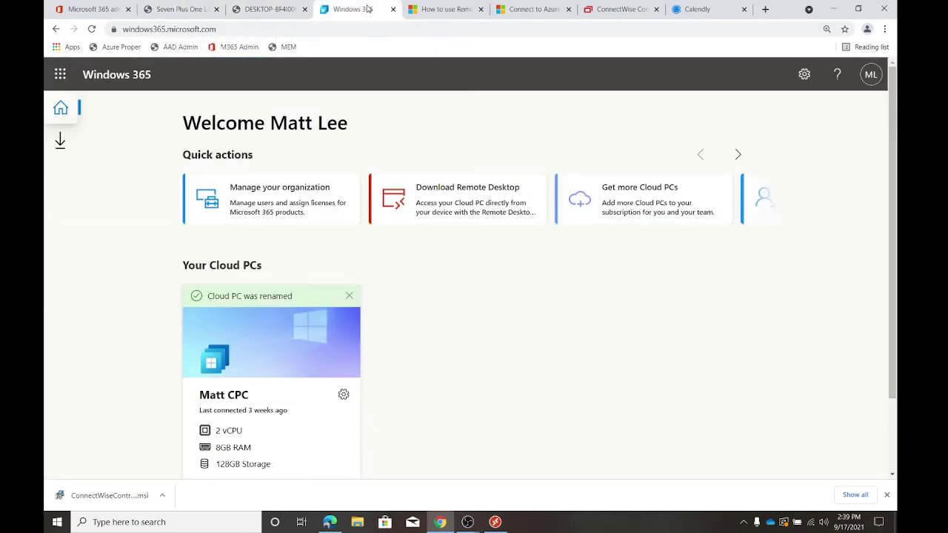
pyautogui.click(286, 47)
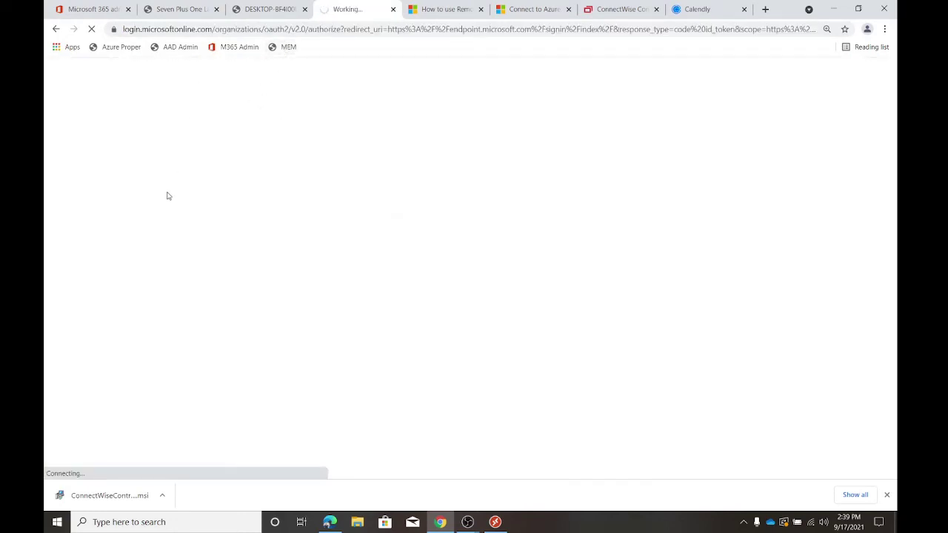
pyautogui.click(104, 205)
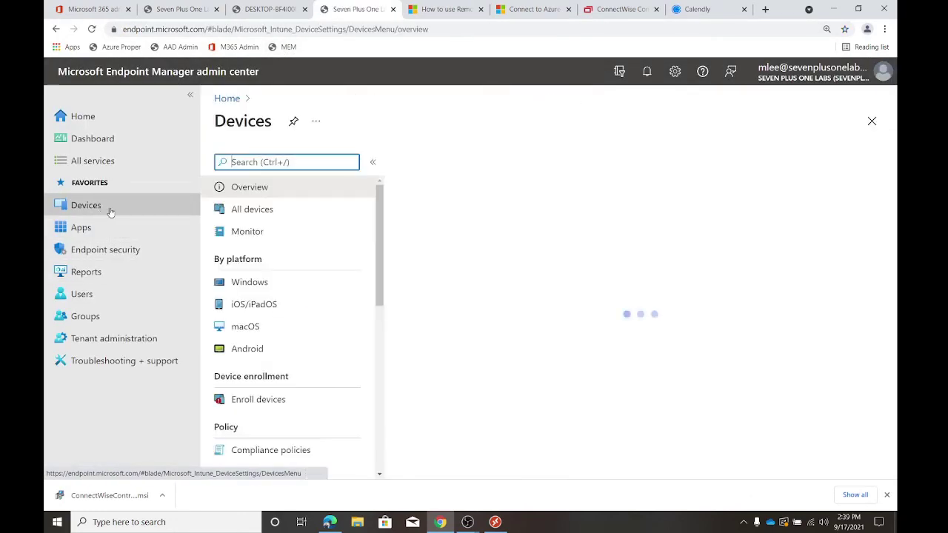
pyautogui.click(250, 281)
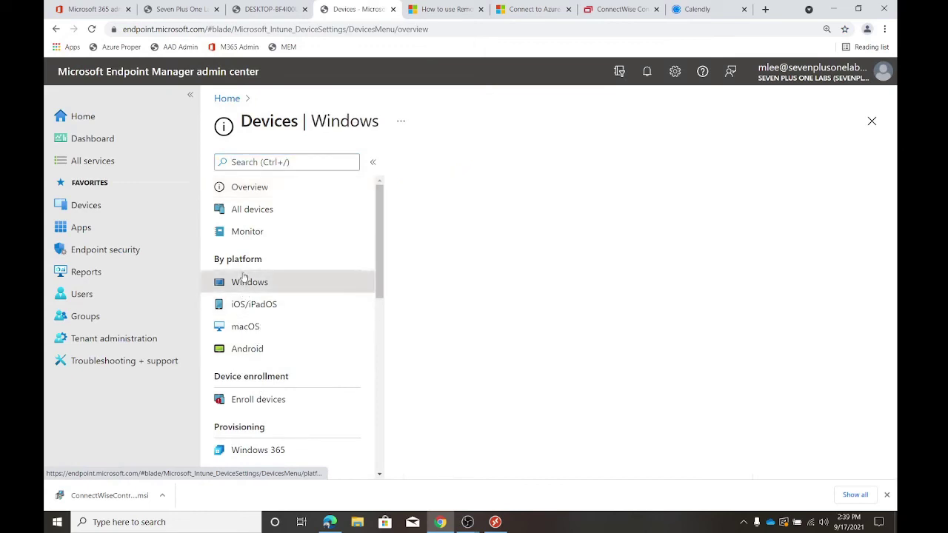
pyautogui.click(272, 208)
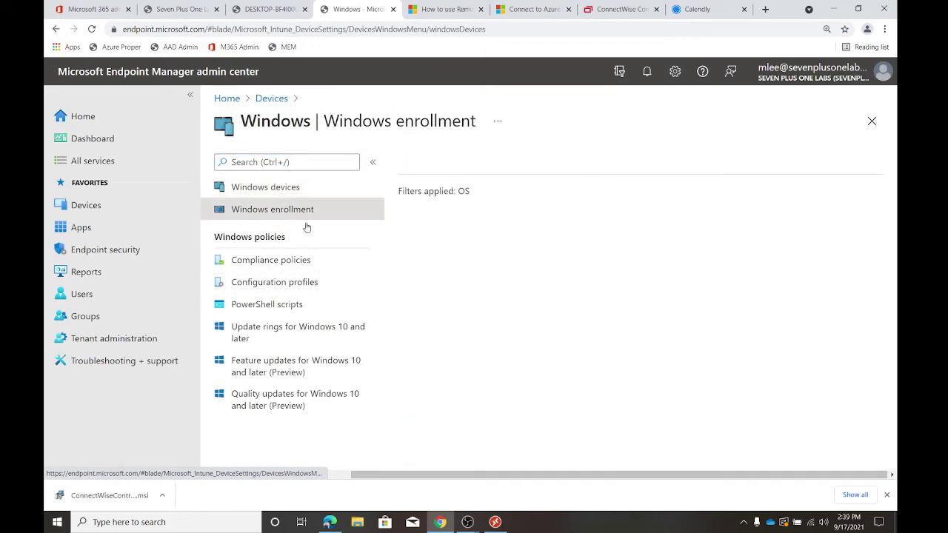
pyautogui.scroll(-3, 529, 354)
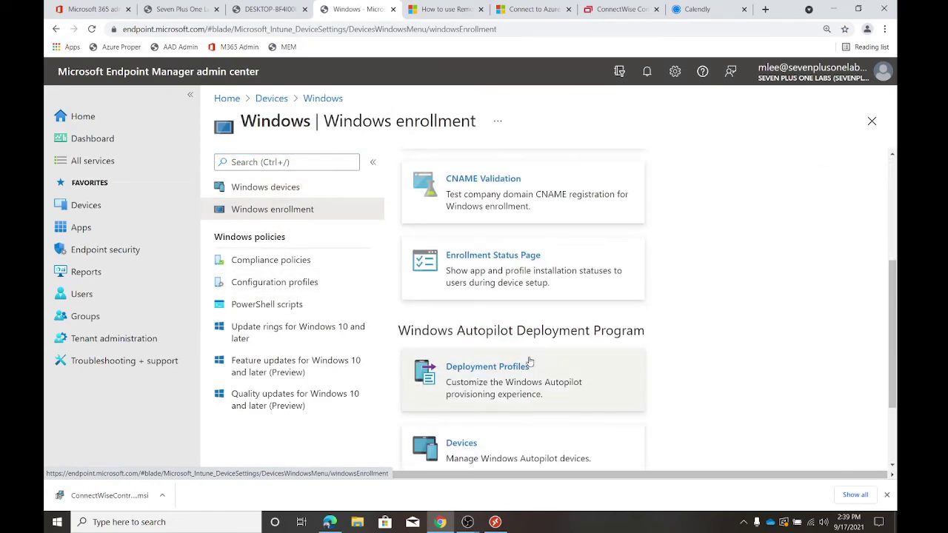
pyautogui.scroll(-1, 581, 387)
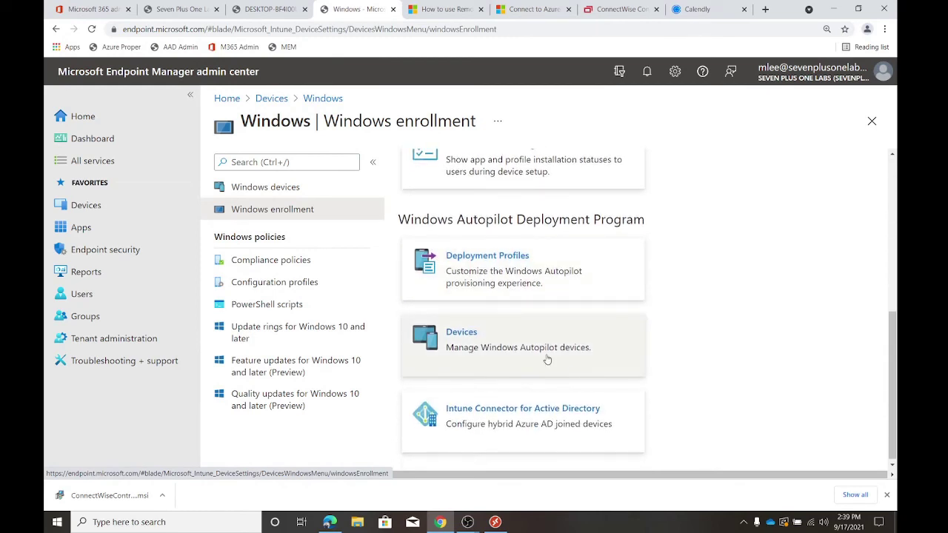
pyautogui.click(546, 348)
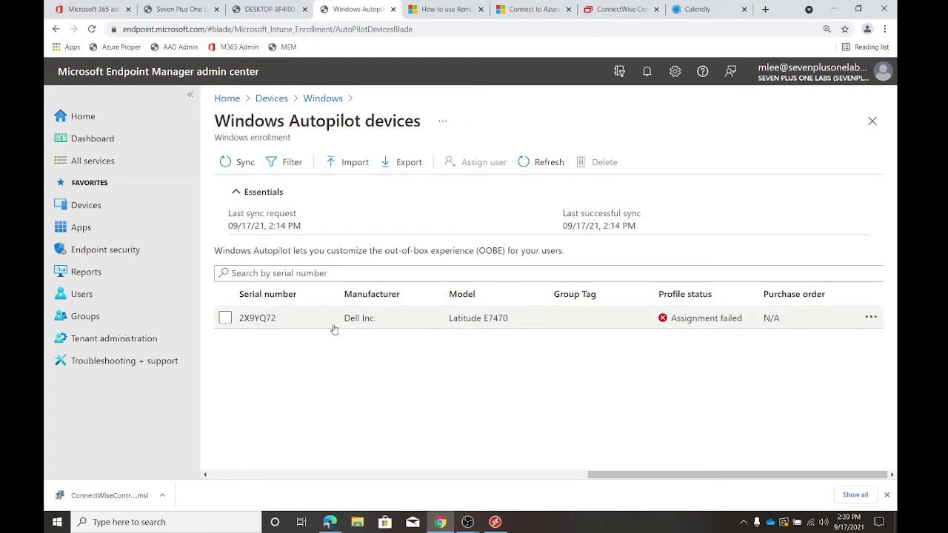
# - Examine the Autopilot properties of the Dell Latitude E7470 and open its associated Azure AD device
pyautogui.click(265, 319)
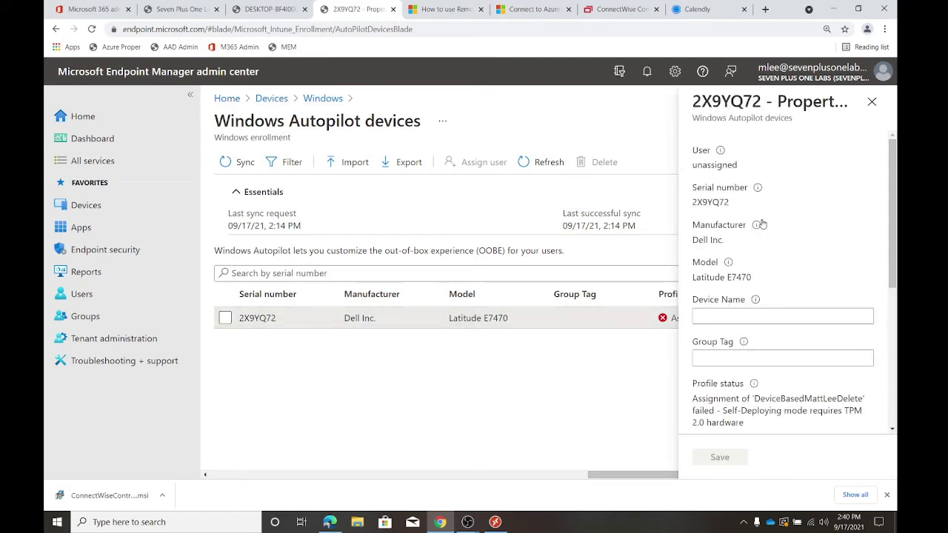
pyautogui.scroll(-2, 771, 247)
pyautogui.scroll(-3, 772, 247)
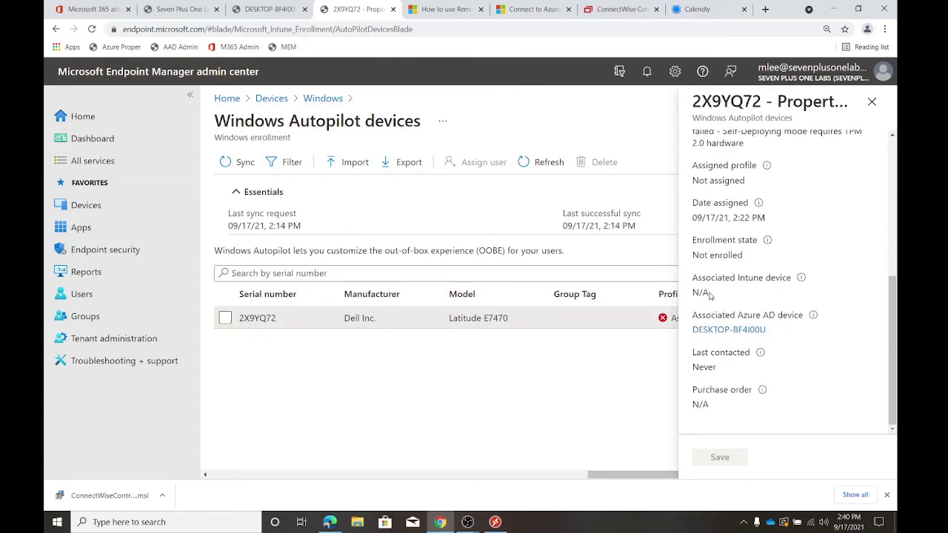
pyautogui.moveTo(709, 295); pyautogui.dragTo(692, 293)
pyautogui.click(740, 331)
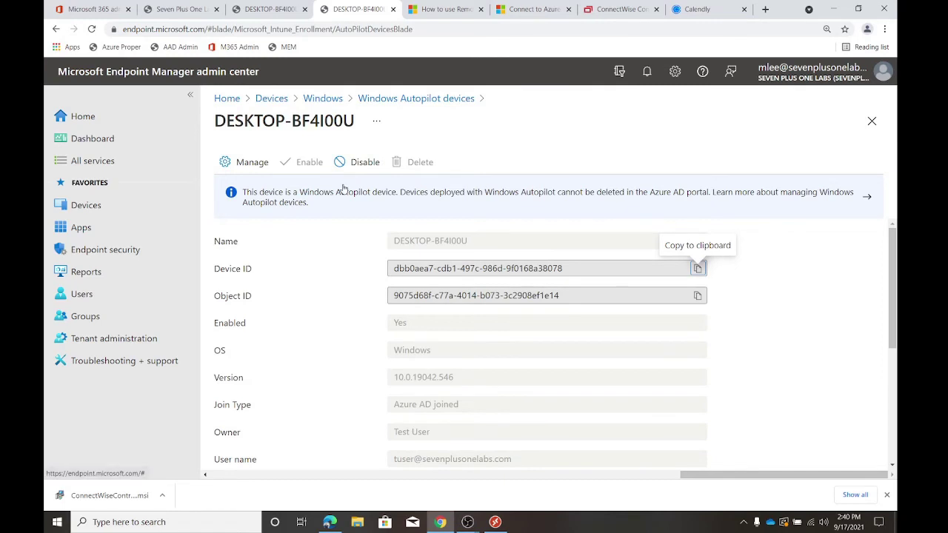
# - Return to the Windows Autopilot devices list and review the Latitude E7470's profile status and associated devices
pyautogui.click(387, 102)
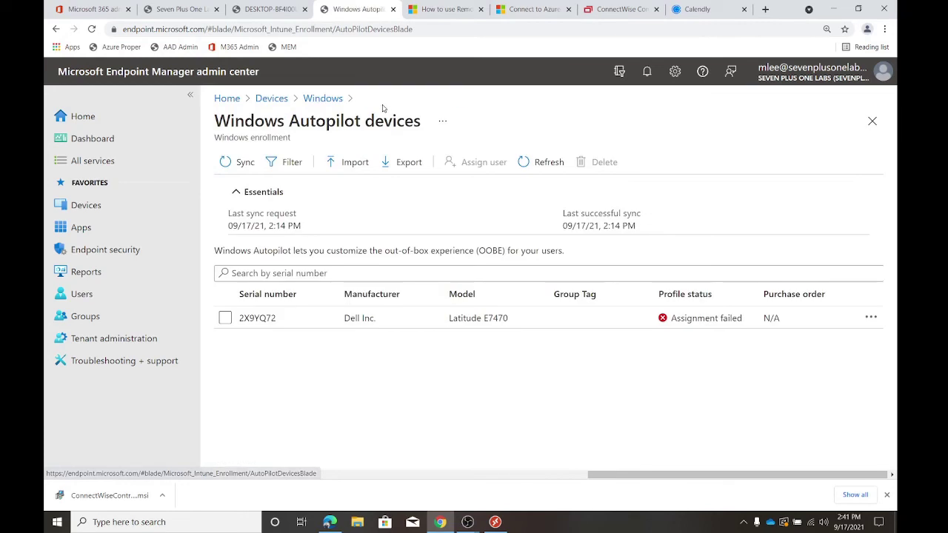
pyautogui.click(662, 320)
pyautogui.scroll(-3, 762, 311)
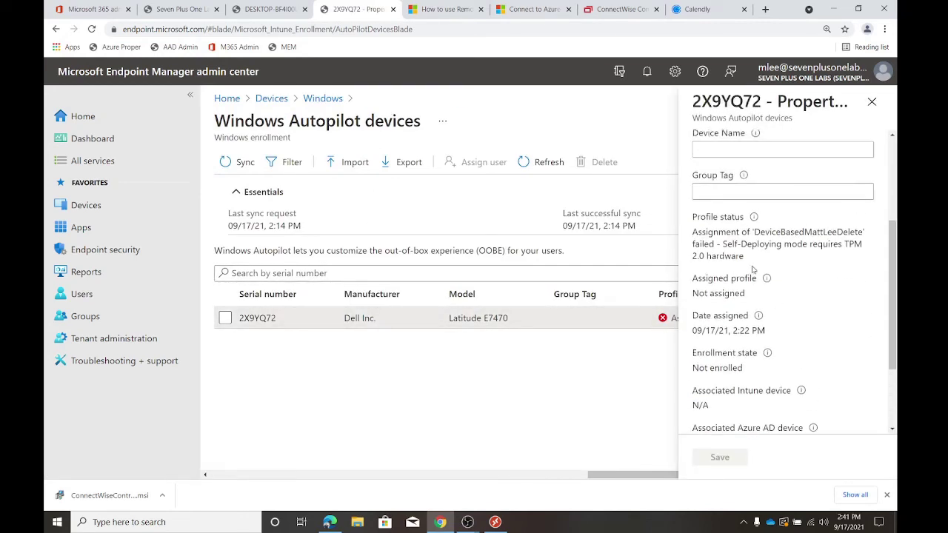
pyautogui.moveTo(744, 257); pyautogui.dragTo(689, 245)
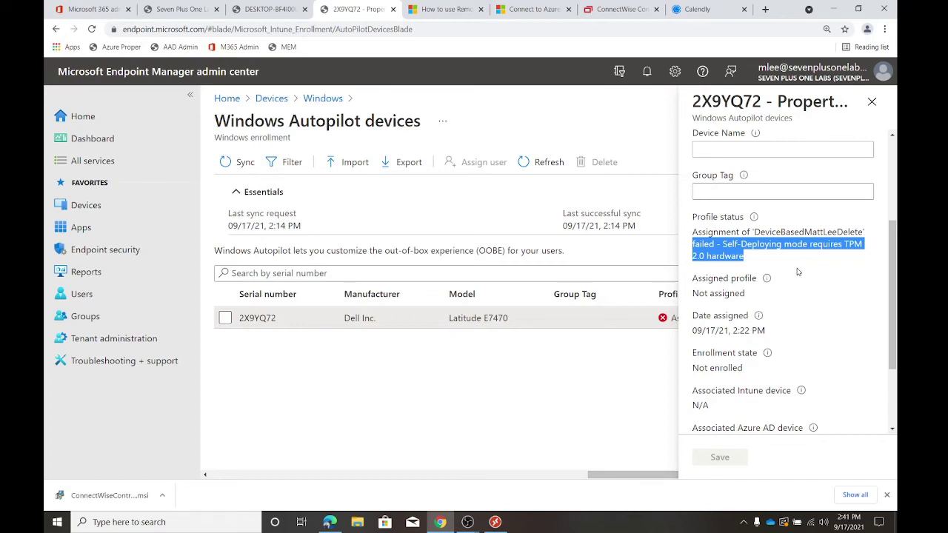
pyautogui.scroll(-2, 794, 342)
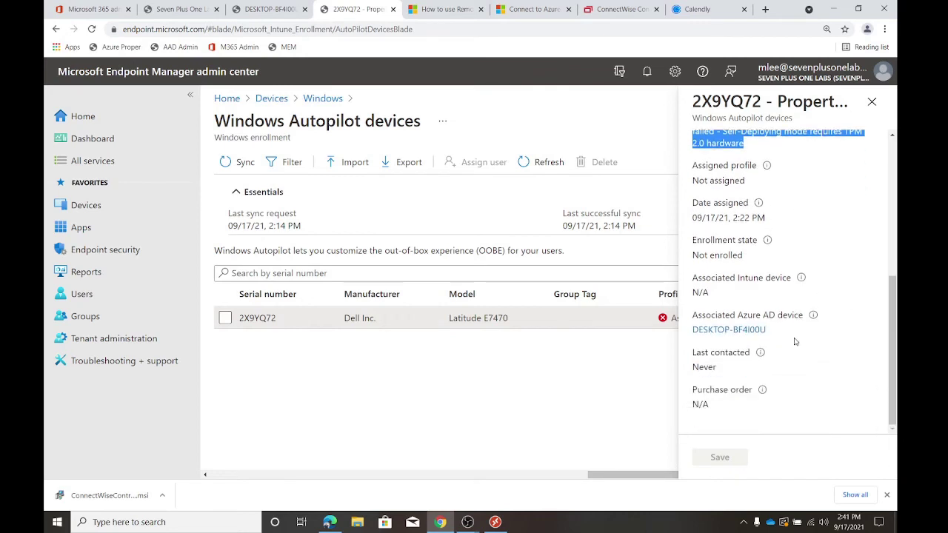
pyautogui.click(872, 102)
pyautogui.click(378, 330)
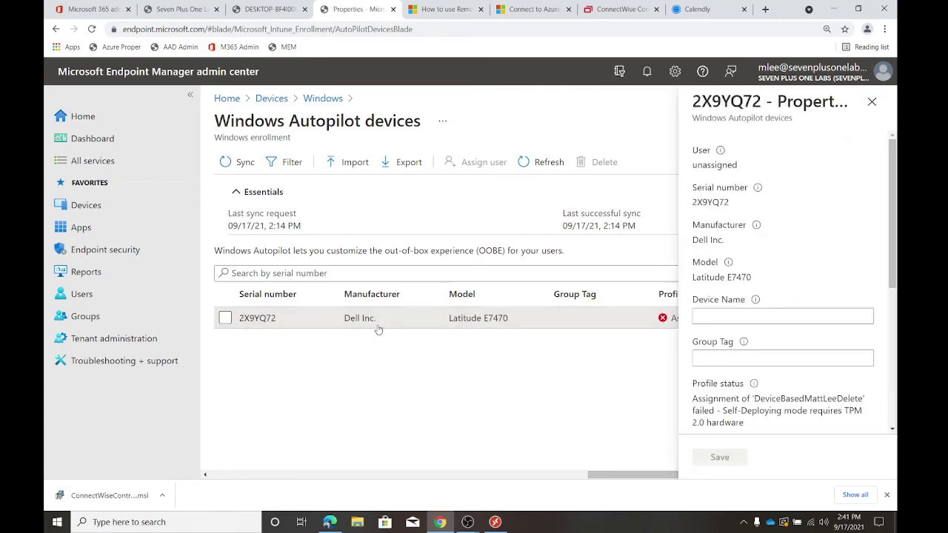
# - Go back to the DESKTOP-BF4I00U overview and restart the device remotely
pyautogui.click(271, 9)
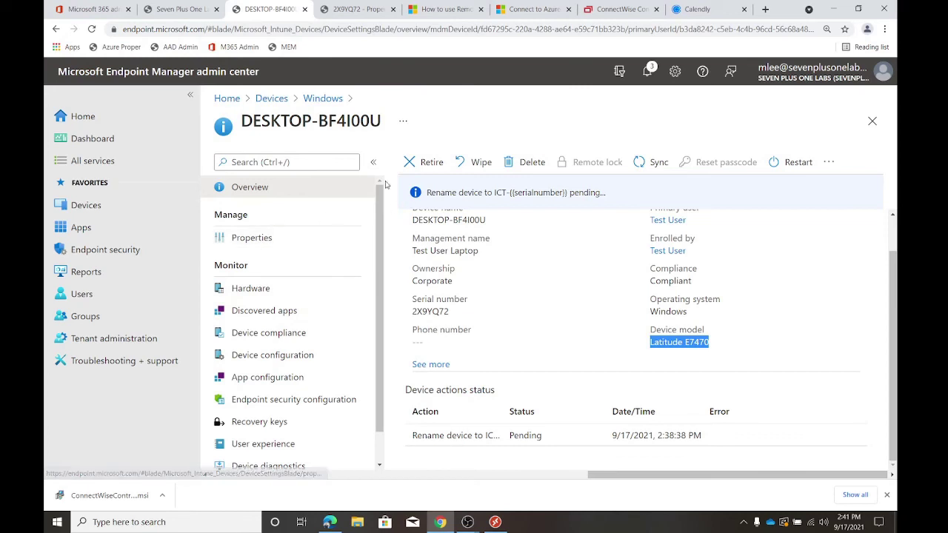
pyautogui.click(786, 162)
pyautogui.click(426, 250)
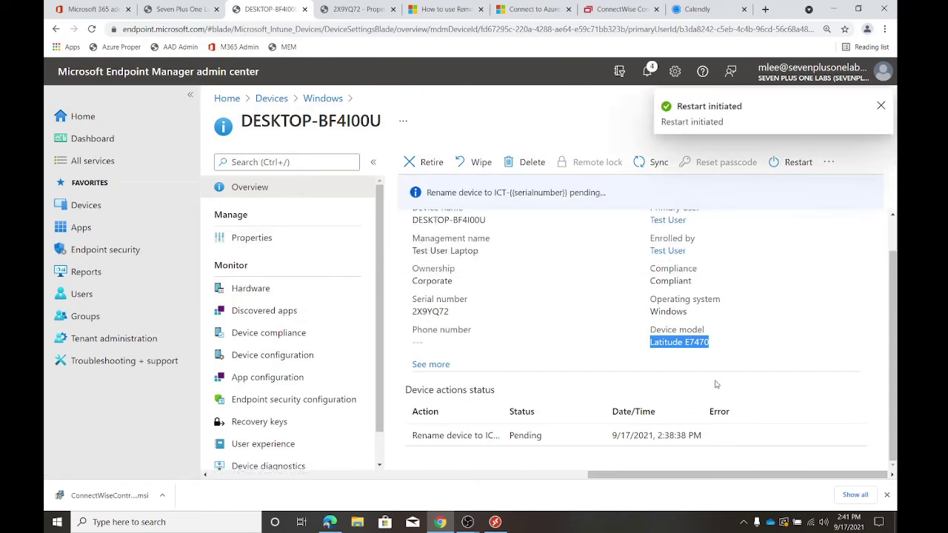
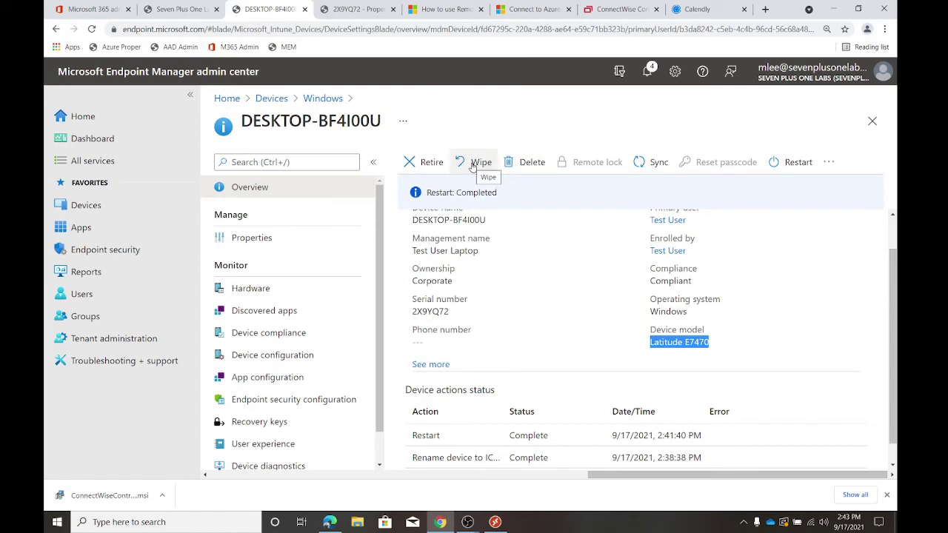
# - Show the laptop's additional remote actions and search the web for "autopilot reset vs wipe vs fresh start"
pyautogui.click(828, 161)
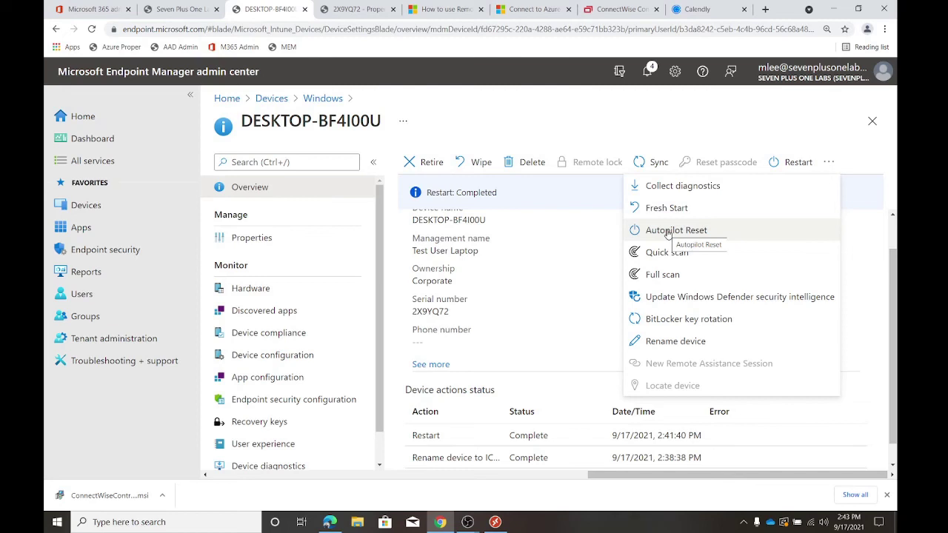
pyautogui.click(764, 9)
pyautogui.write('autopi')
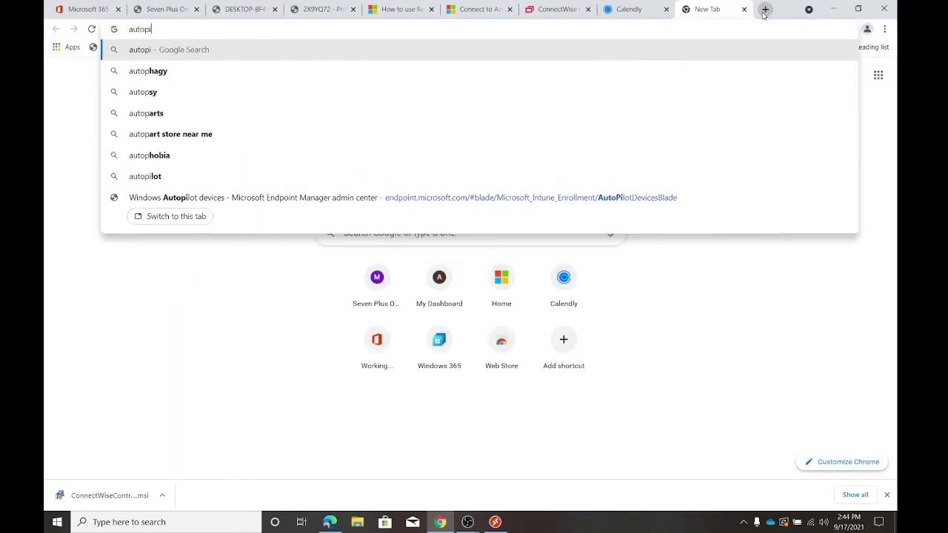
pyautogui.write('lot reset vs ')
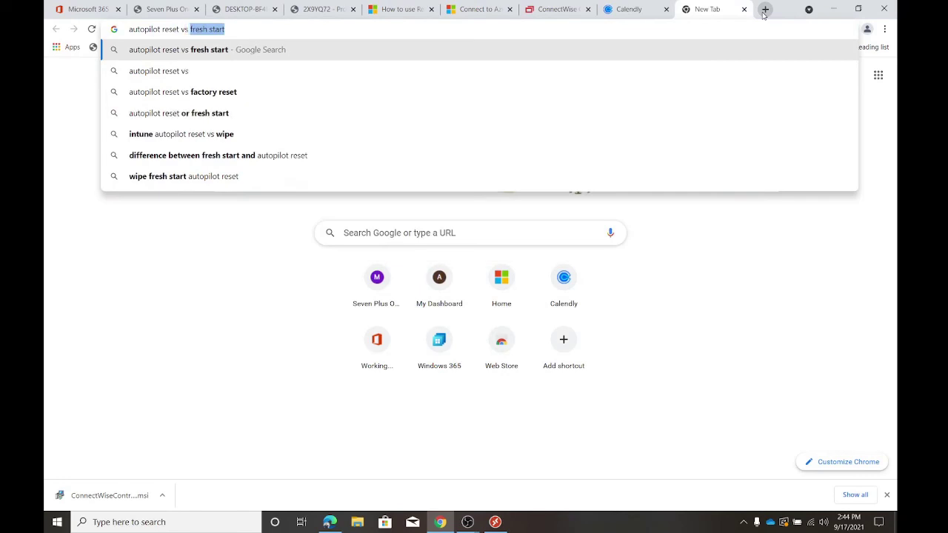
pyautogui.write('wipe v')
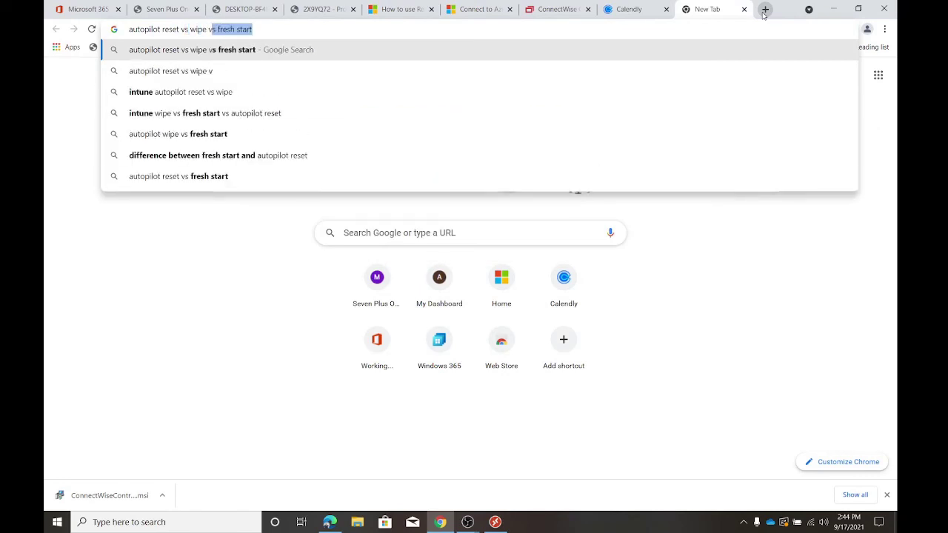
pyautogui.write('s fresh start')
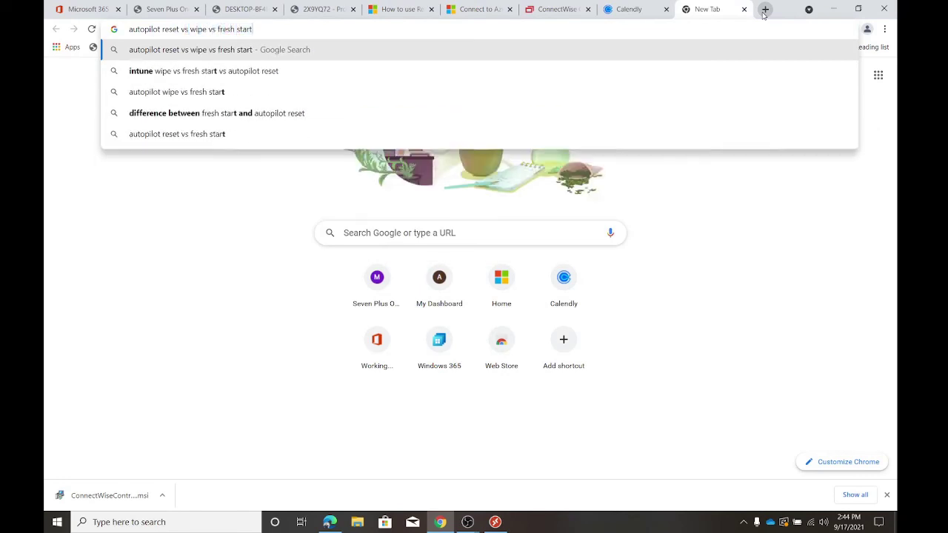
pyautogui.press('Return')
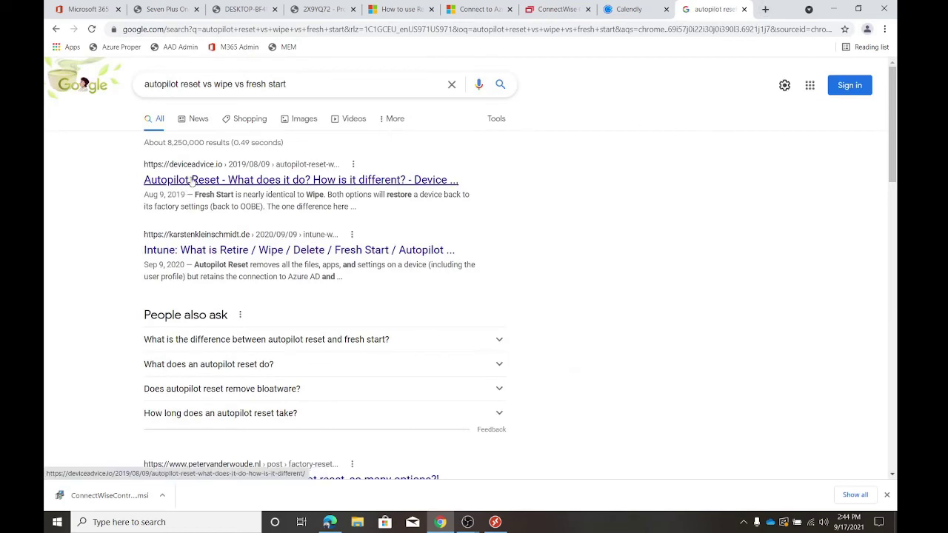
# - Open the deviceadvice.io article on Autopilot Reset and read what Autopilot Reset removes and retains
pyautogui.click(208, 182)
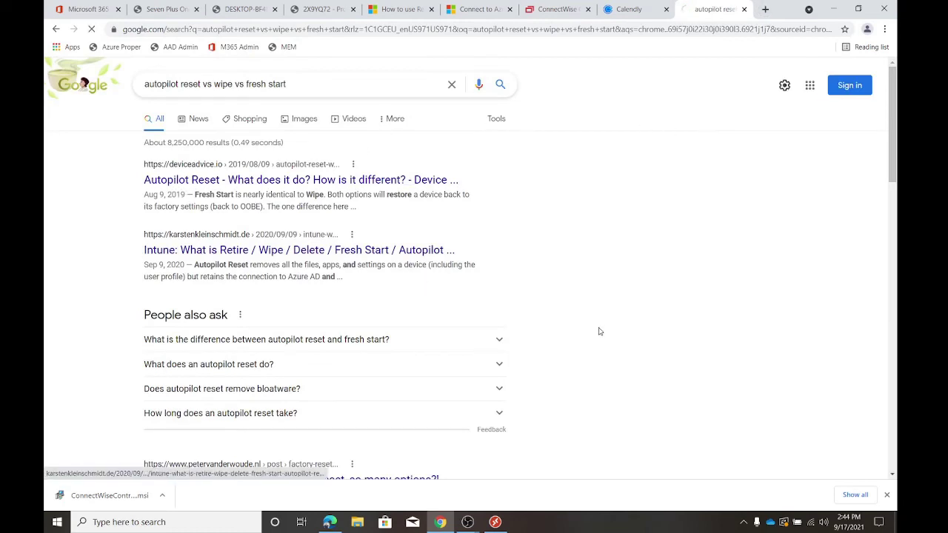
pyautogui.scroll(-10, 519, 256)
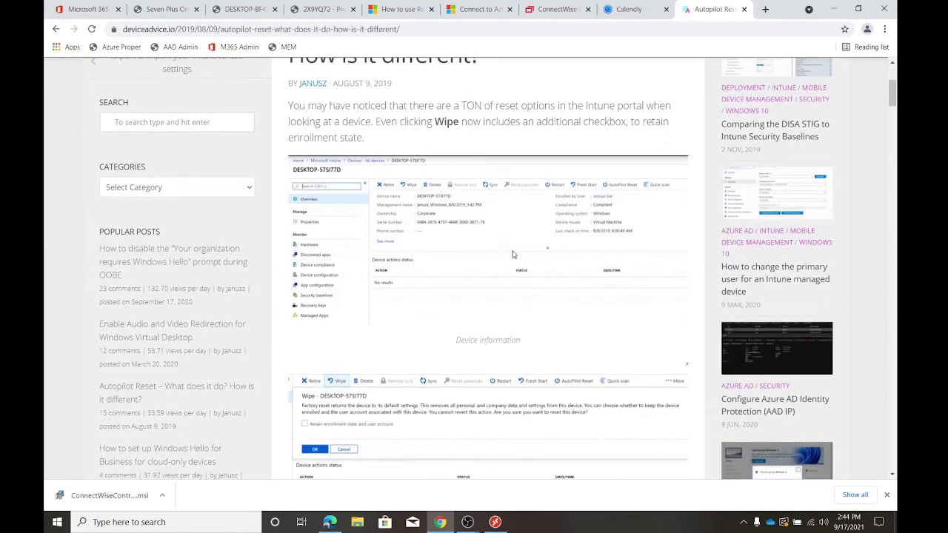
pyautogui.scroll(-15, 521, 254)
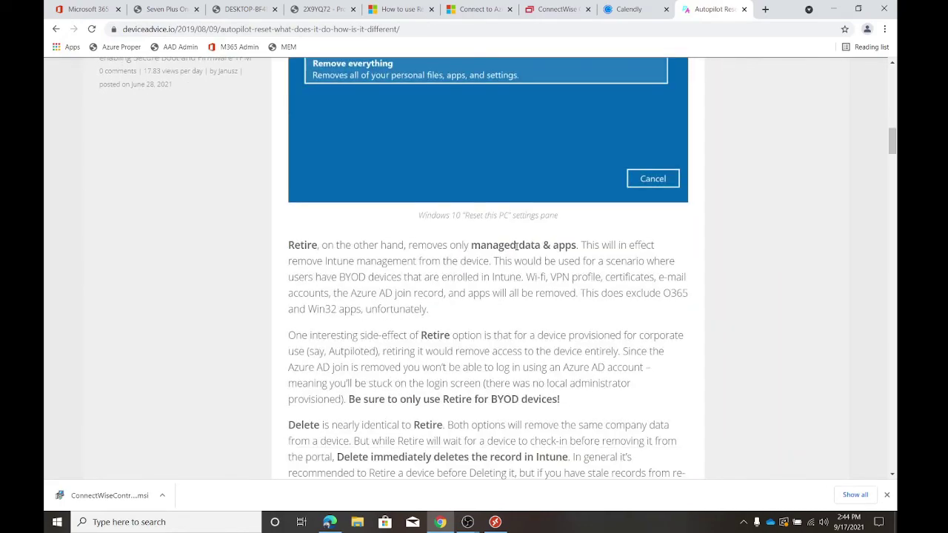
pyautogui.scroll(-15, 512, 247)
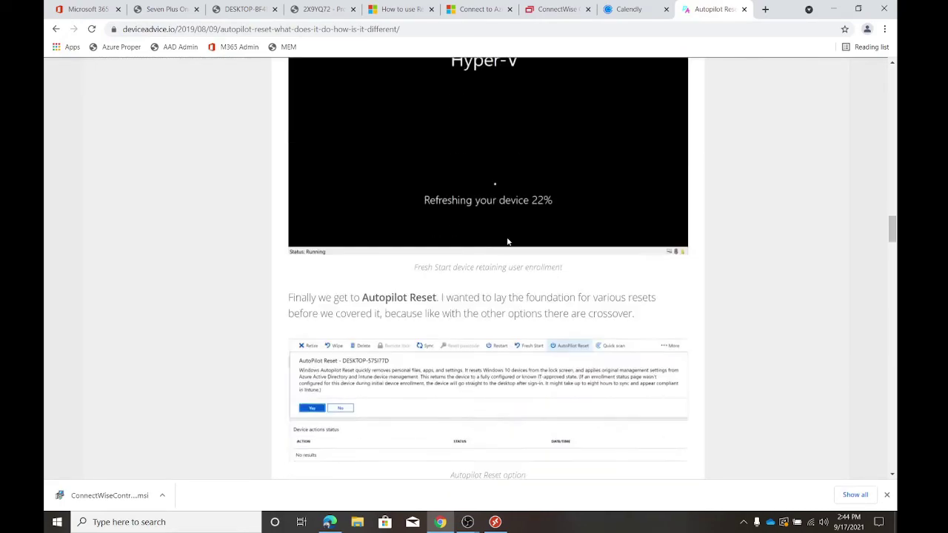
pyautogui.scroll(-15, 508, 241)
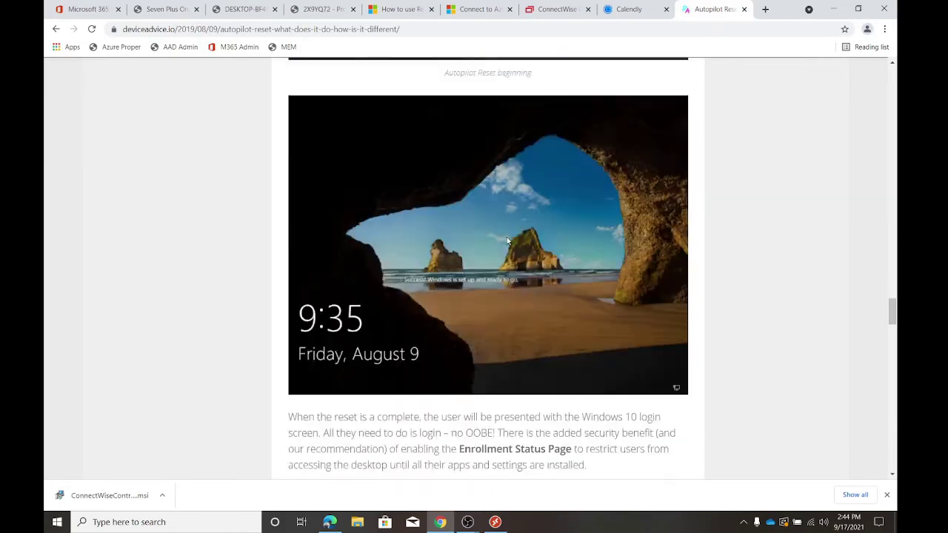
pyautogui.scroll(-5, 508, 237)
pyautogui.scroll(8, 508, 236)
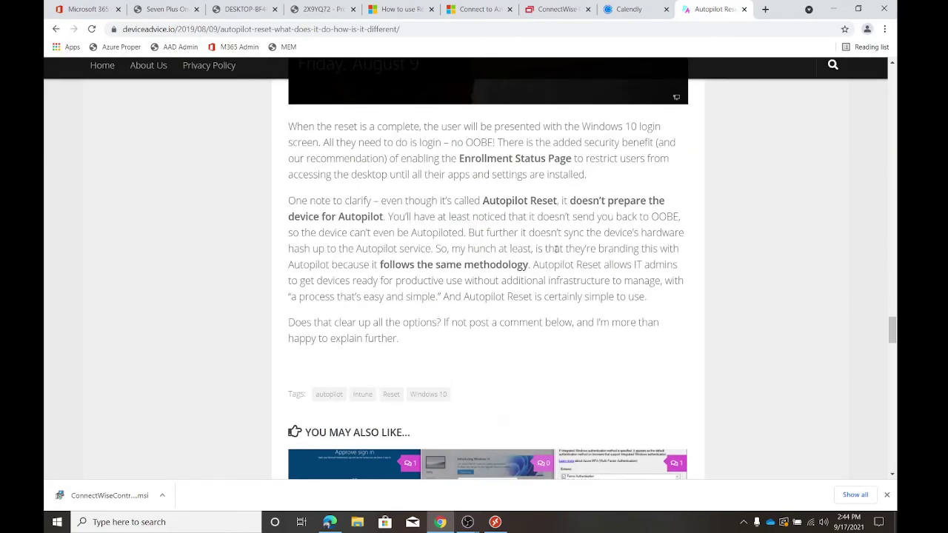
pyautogui.scroll(15, 563, 254)
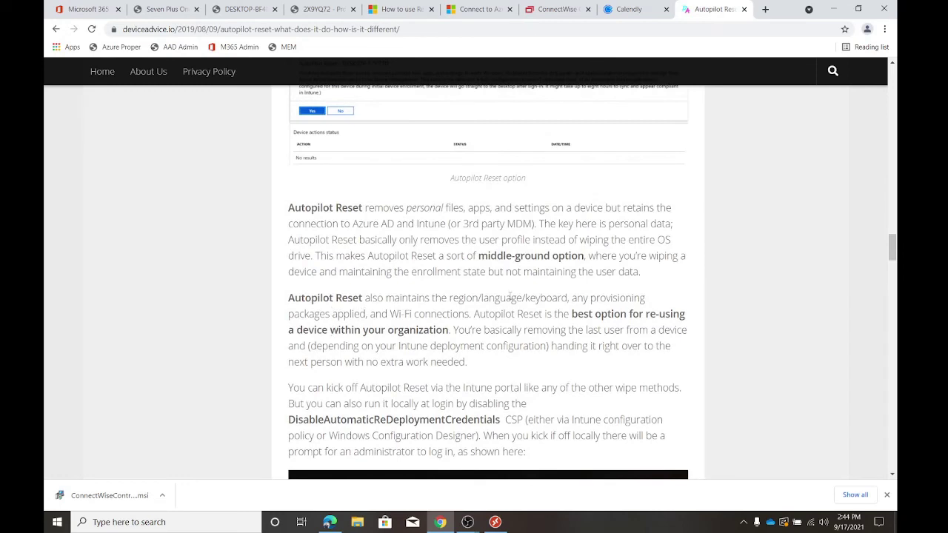
pyautogui.moveTo(505, 298); pyautogui.dragTo(671, 367)
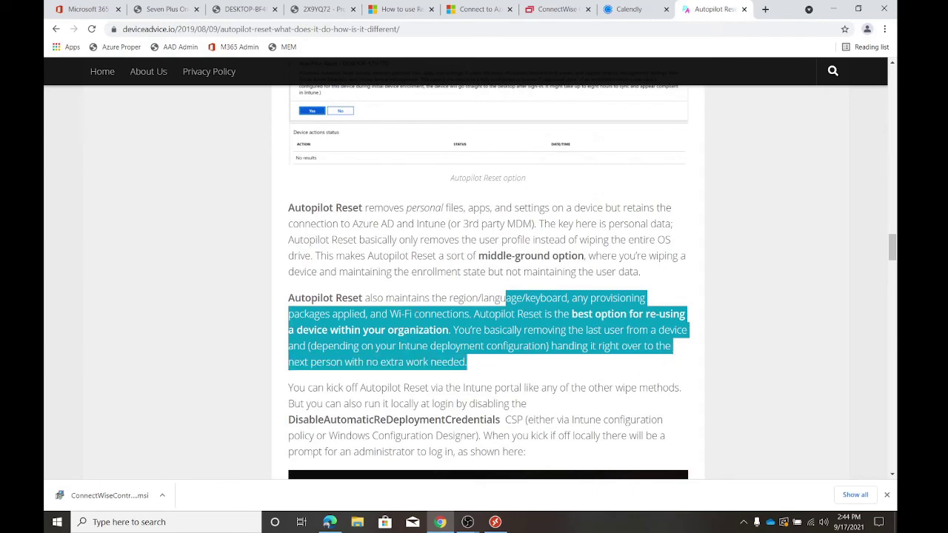
pyautogui.click(374, 296)
pyautogui.scroll(1, 423, 339)
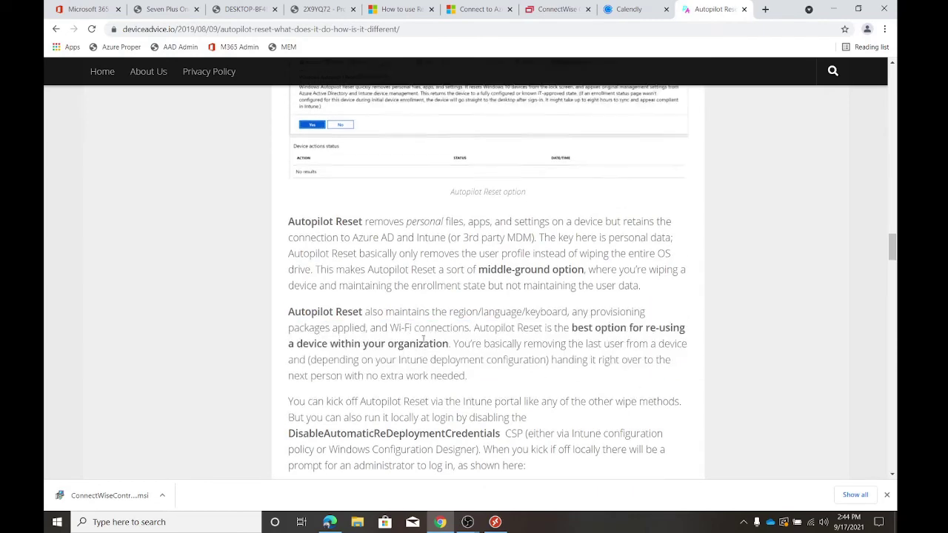
# - Read the article's Fresh Start section and compare how it differs from Wipe
pyautogui.scroll(12, 424, 339)
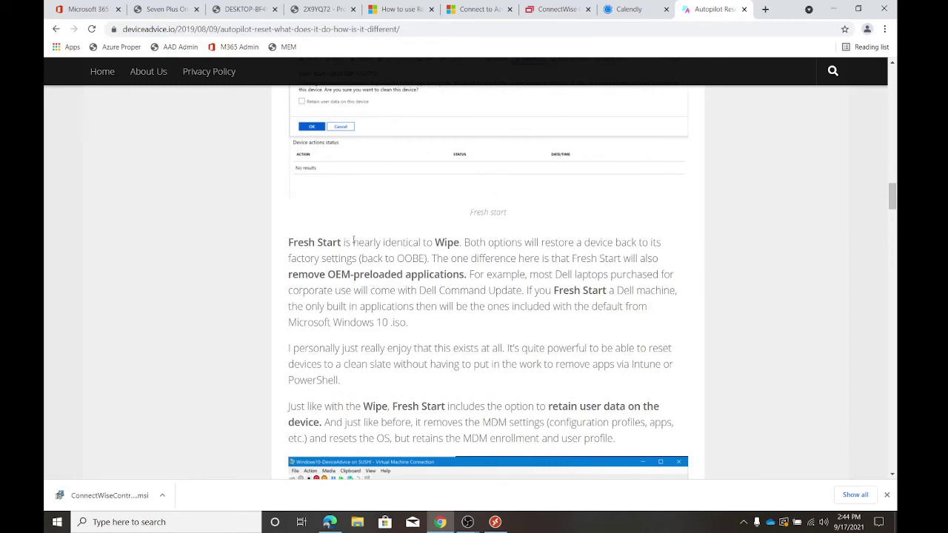
pyautogui.moveTo(346, 242); pyautogui.dragTo(486, 242)
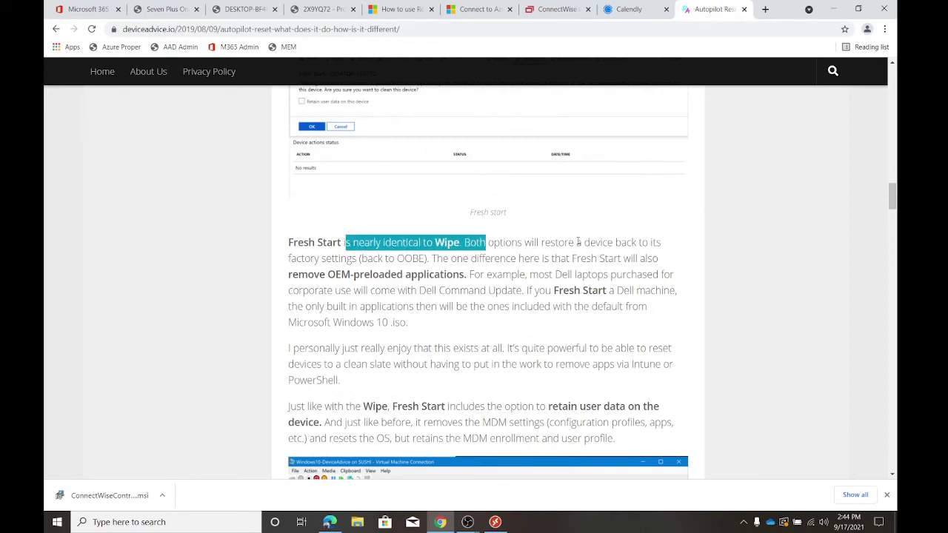
pyautogui.moveTo(576, 242); pyautogui.dragTo(638, 243)
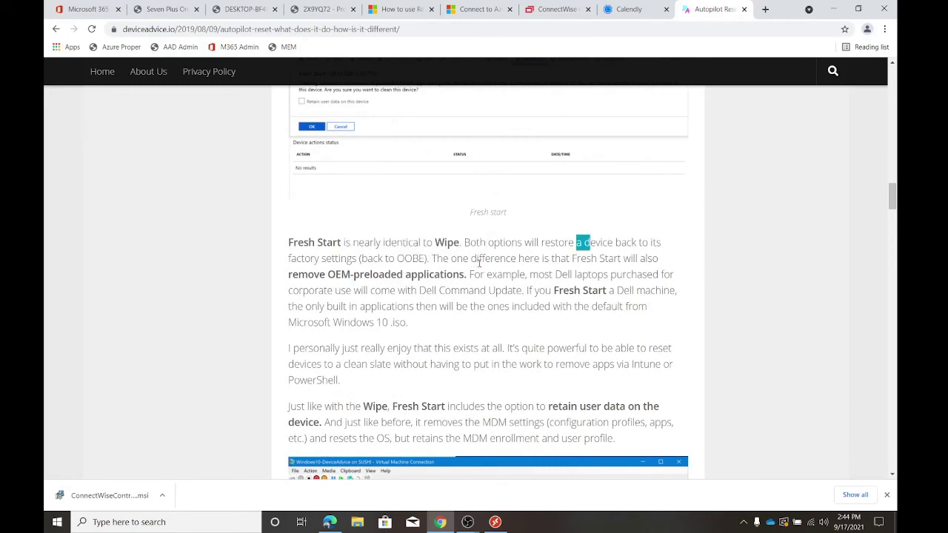
pyautogui.moveTo(484, 258); pyautogui.dragTo(409, 324)
# - Read the article's explanations of the Delete and Retire actions
pyautogui.scroll(10, 591, 271)
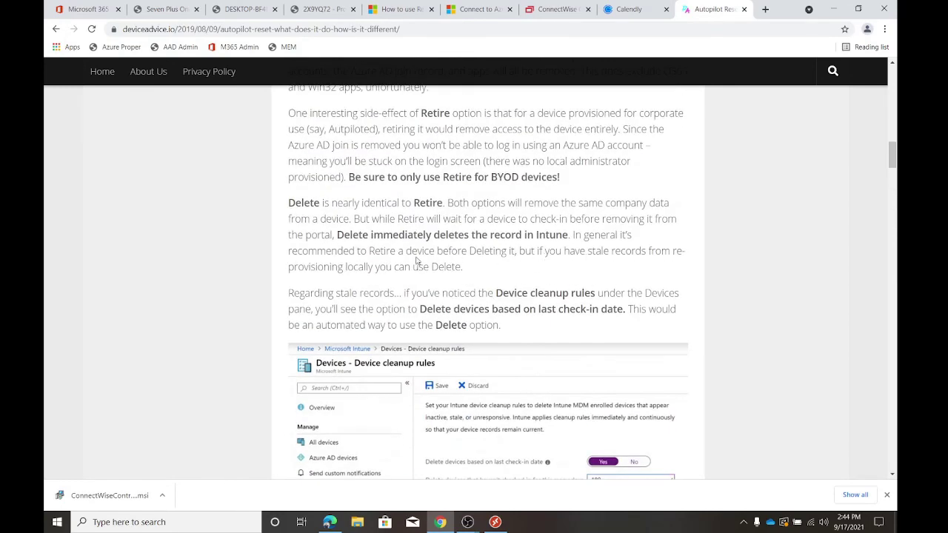
pyautogui.scroll(2, 418, 262)
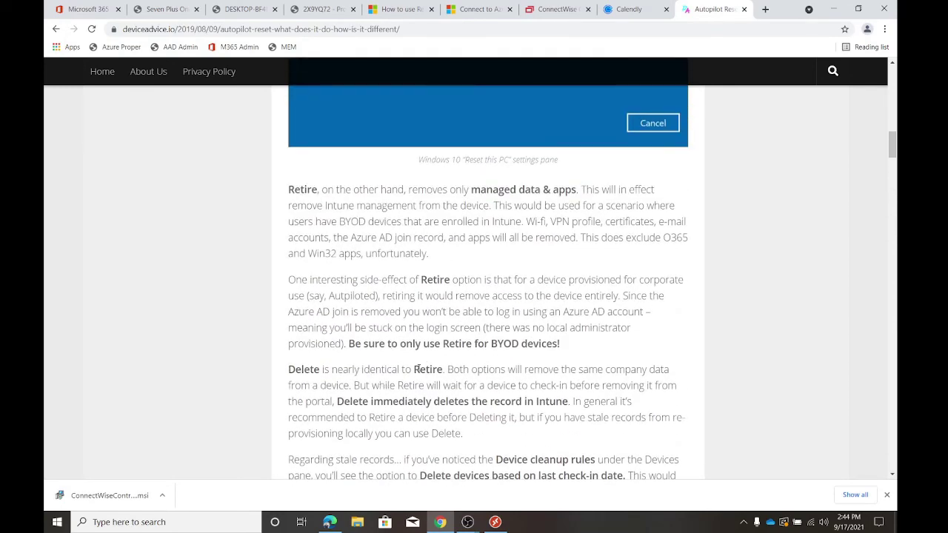
pyautogui.scroll(1, 392, 285)
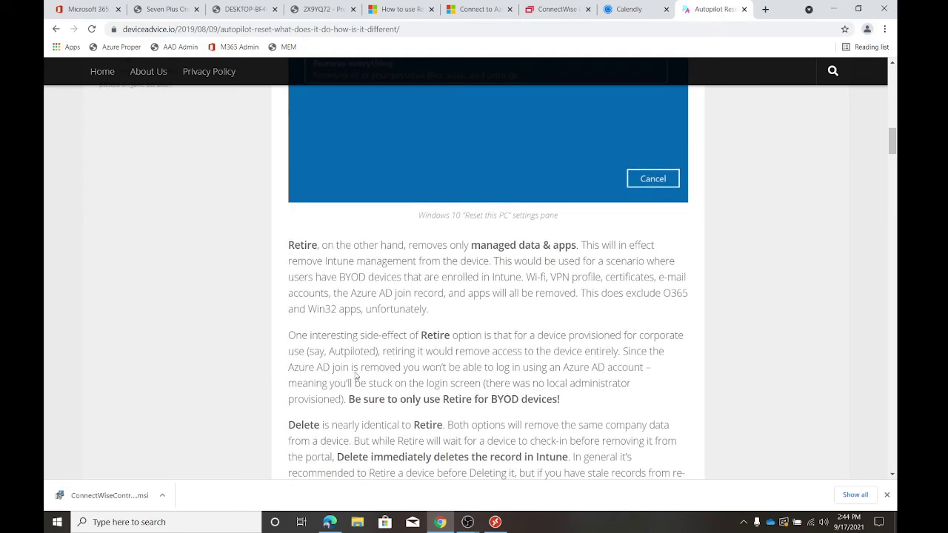
pyautogui.scroll(2, 437, 333)
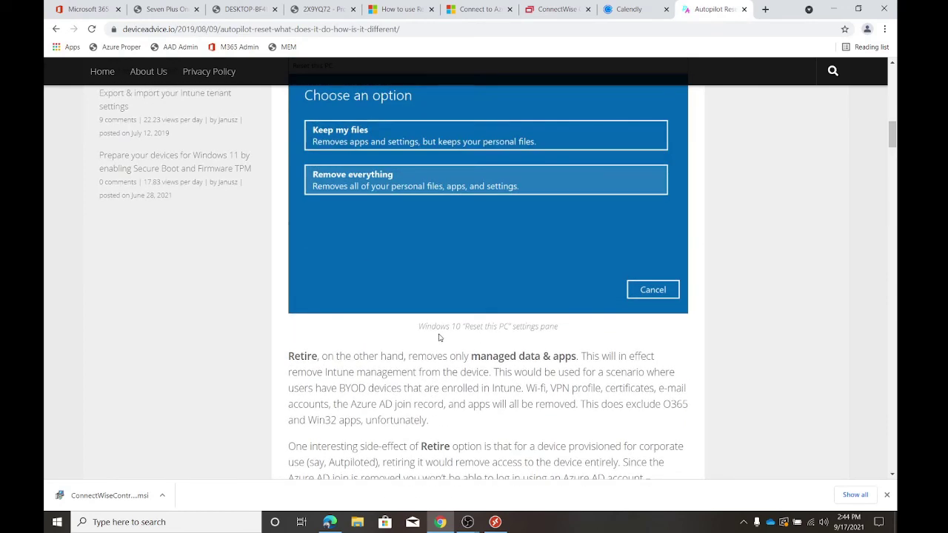
pyautogui.scroll(3, 453, 304)
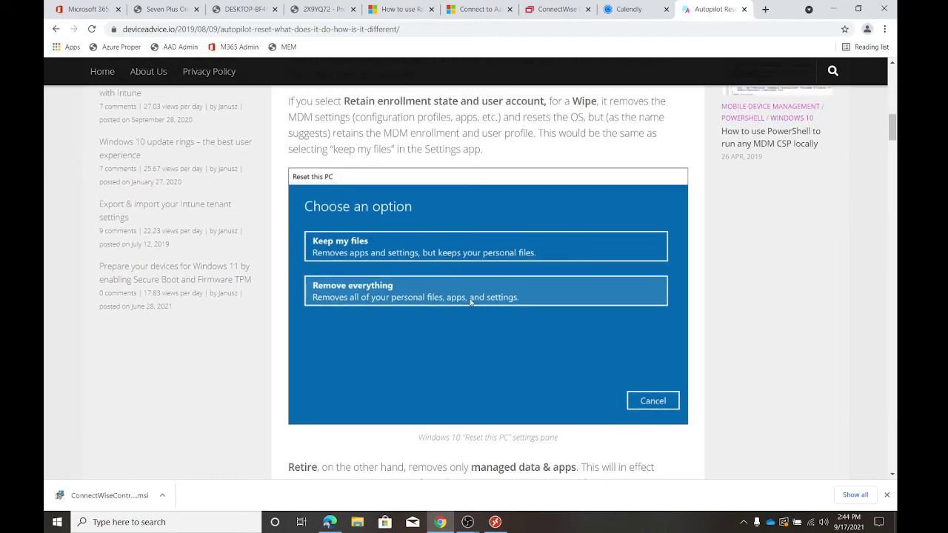
# - Read the article's Wipe section, including the "Retain enrollment state and user account" option
pyautogui.scroll(3, 471, 304)
pyautogui.scroll(1, 385, 265)
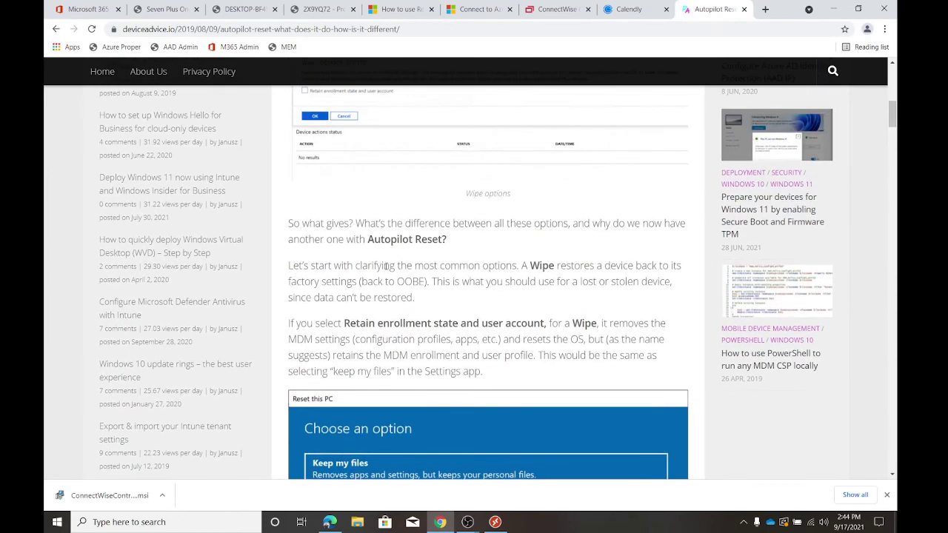
pyautogui.scroll(3, 385, 265)
pyautogui.scroll(-2, 577, 285)
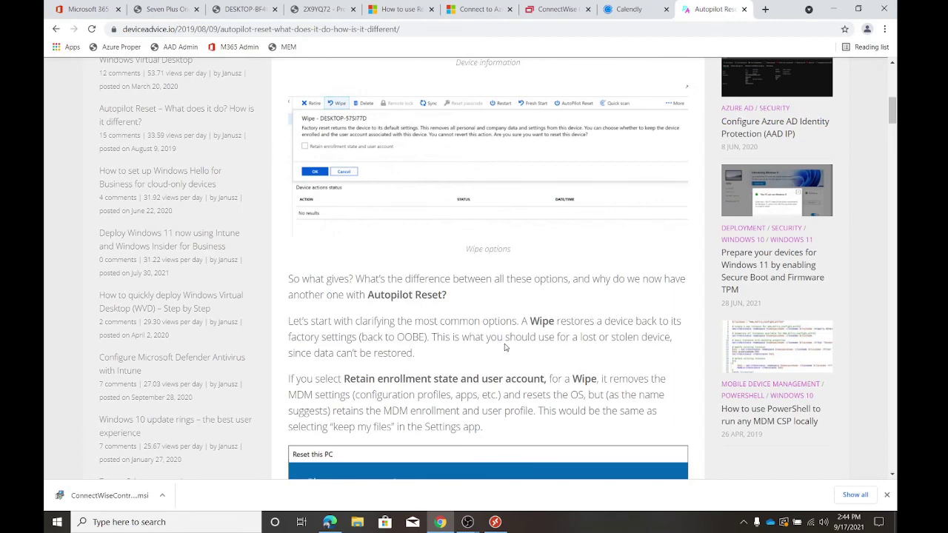
pyautogui.scroll(-2, 411, 366)
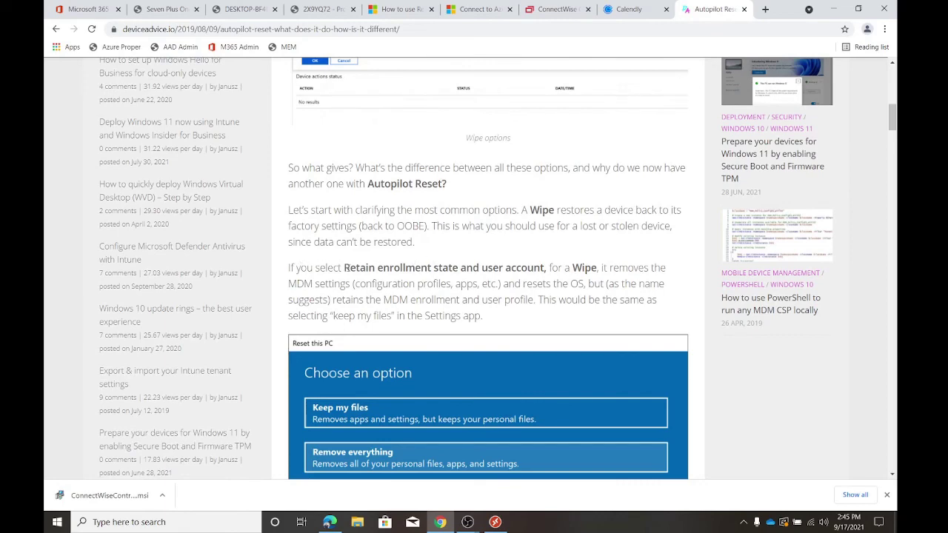
pyautogui.scroll(-1, 597, 270)
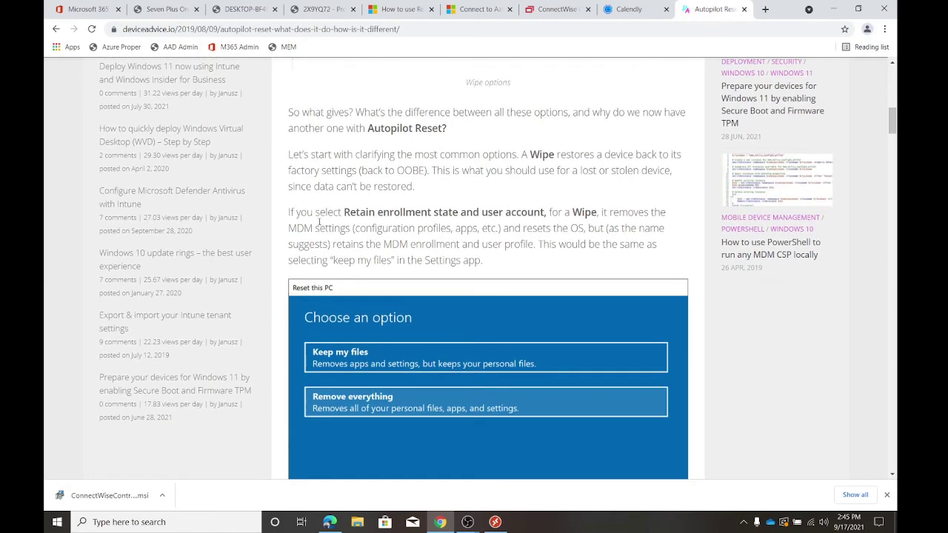
pyautogui.moveTo(326, 212); pyautogui.dragTo(534, 211)
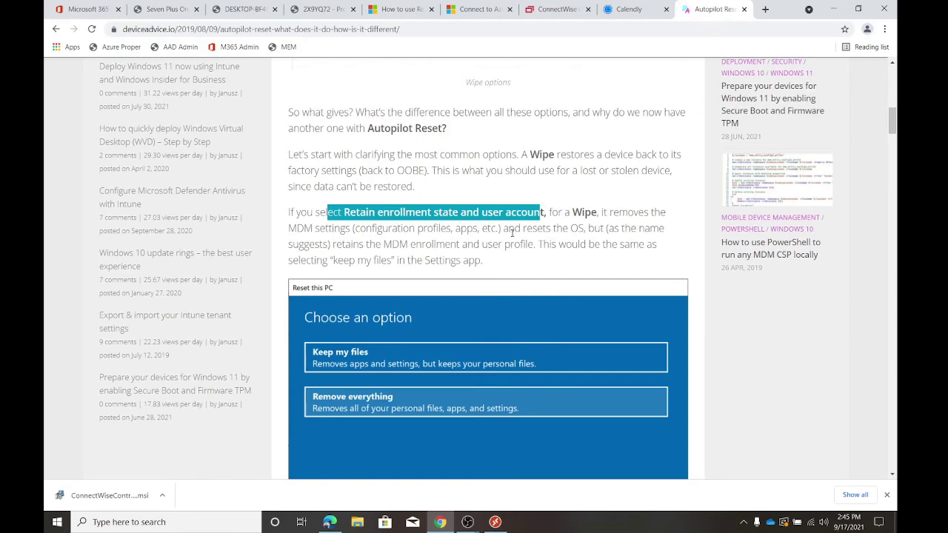
pyautogui.scroll(-5, 512, 222)
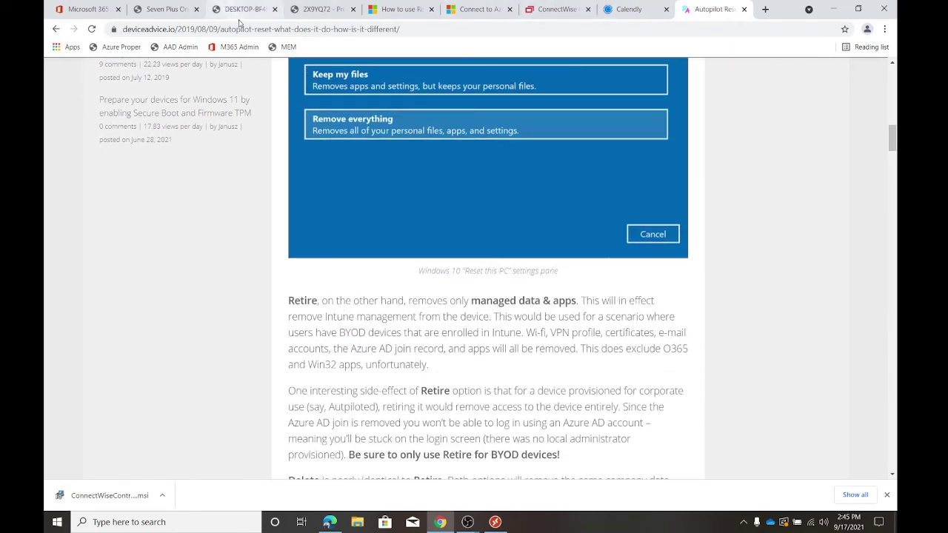
# - Return to the DESKTOP-BF4I00U overview in Endpoint Manager, go over the two wipe options and wipe the device remotely
pyautogui.click(118, 10)
pyautogui.click(152, 9)
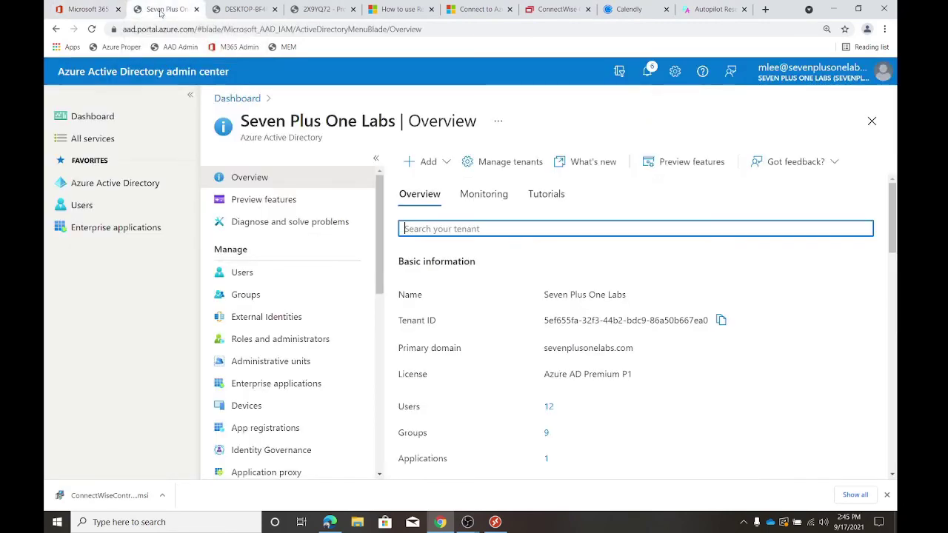
pyautogui.click(246, 9)
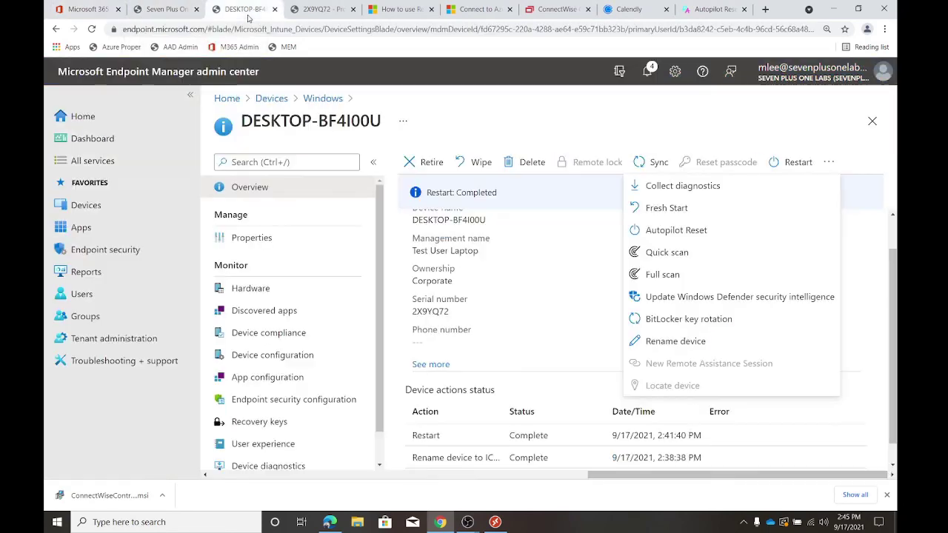
pyautogui.click(473, 167)
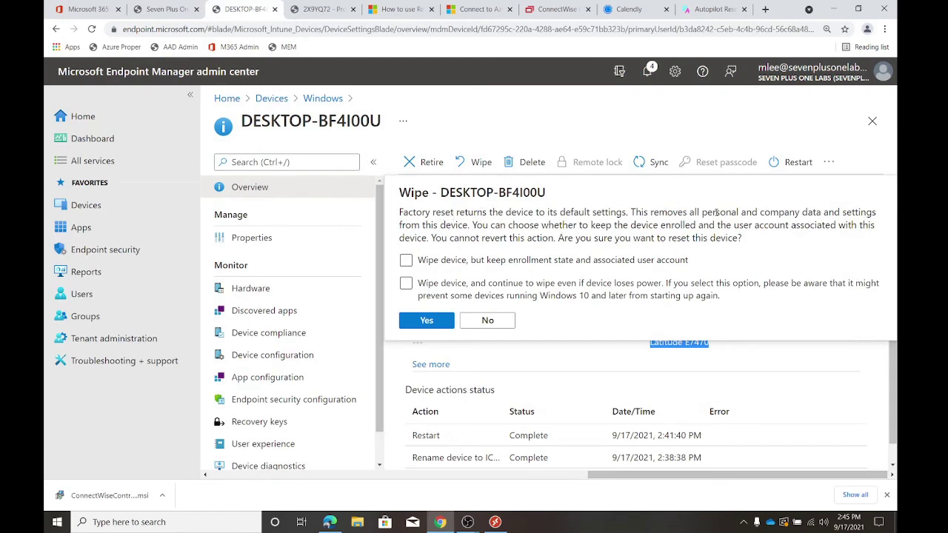
pyautogui.click(468, 265)
pyautogui.click(663, 261)
pyautogui.click(431, 282)
pyautogui.click(797, 296)
pyautogui.click(426, 320)
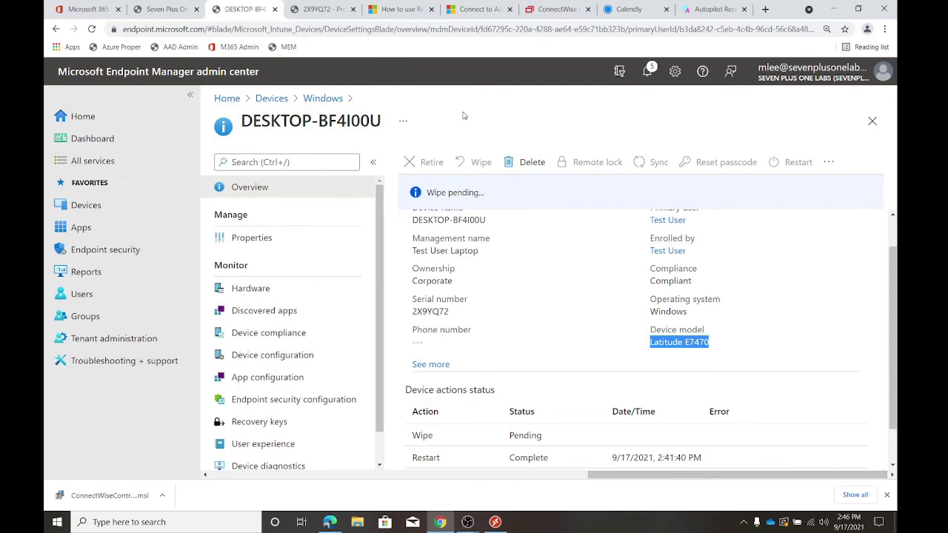
# - View the Devices overview in Endpoint Manager and switch to ConnectWise Control to check the laptop's remote session
pyautogui.click(96, 206)
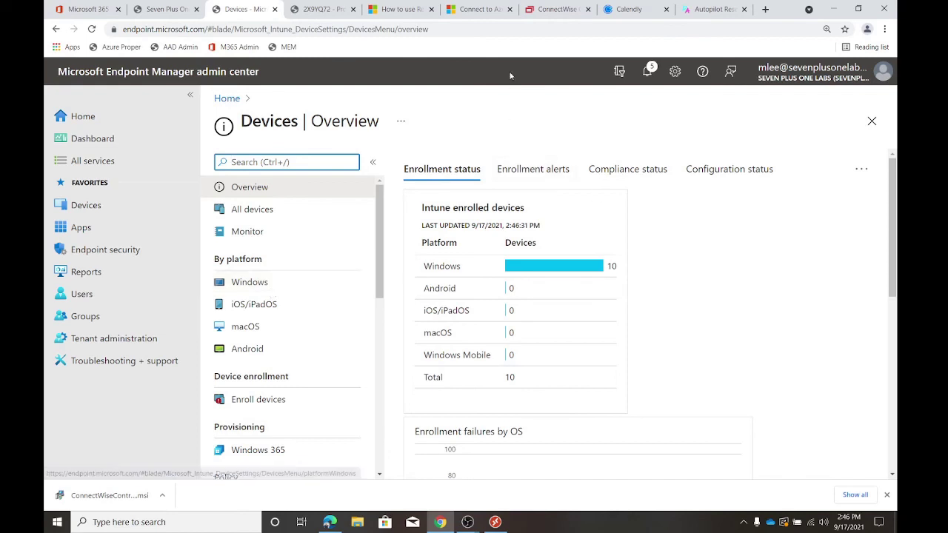
pyautogui.click(551, 9)
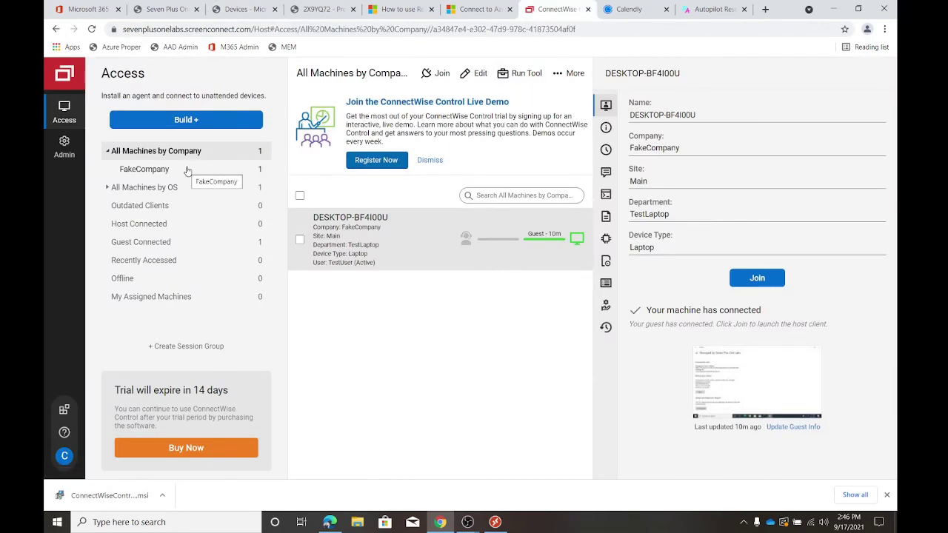
# - Try to join the DESKTOP-BF4I00U remote session from ConnectWise Control, dismissing the join instructions and checking the downloaded client's options
pyautogui.doubleClick(361, 241)
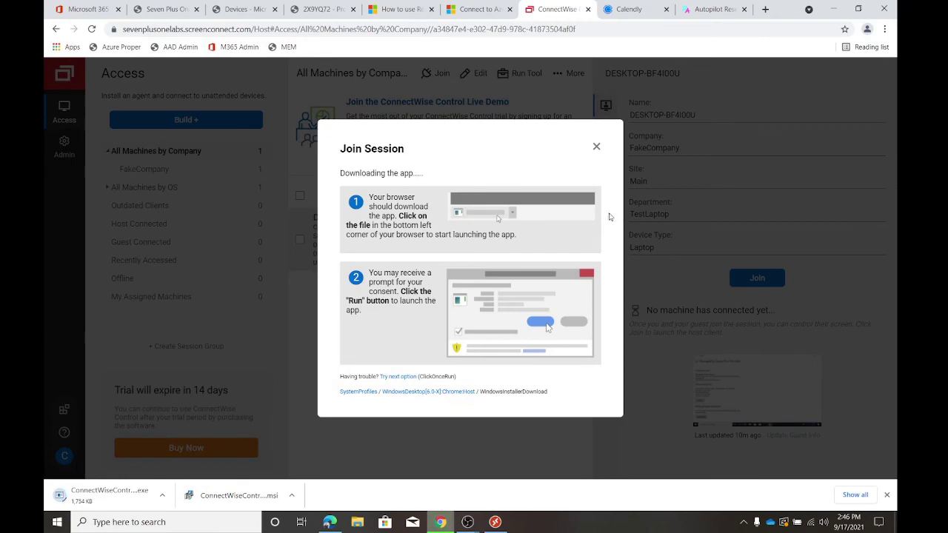
pyautogui.click(595, 146)
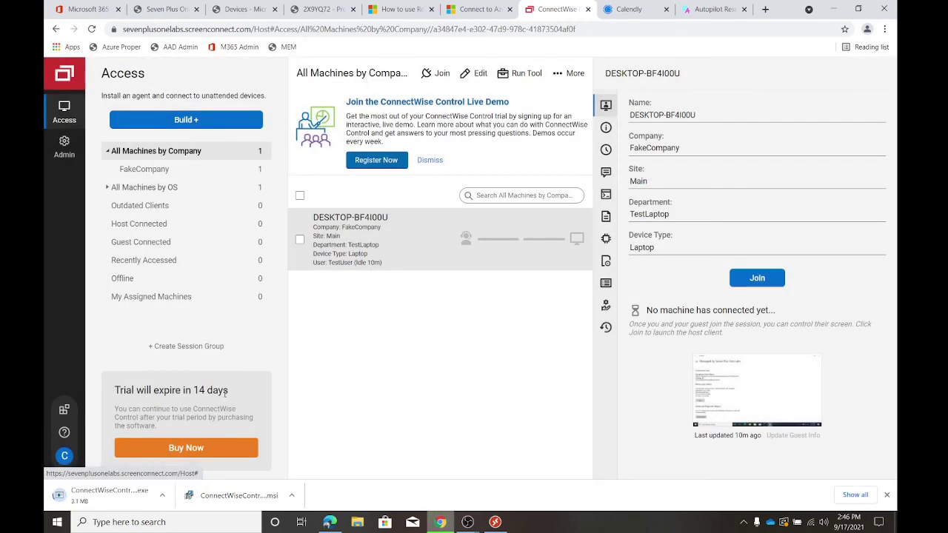
pyautogui.click(162, 494)
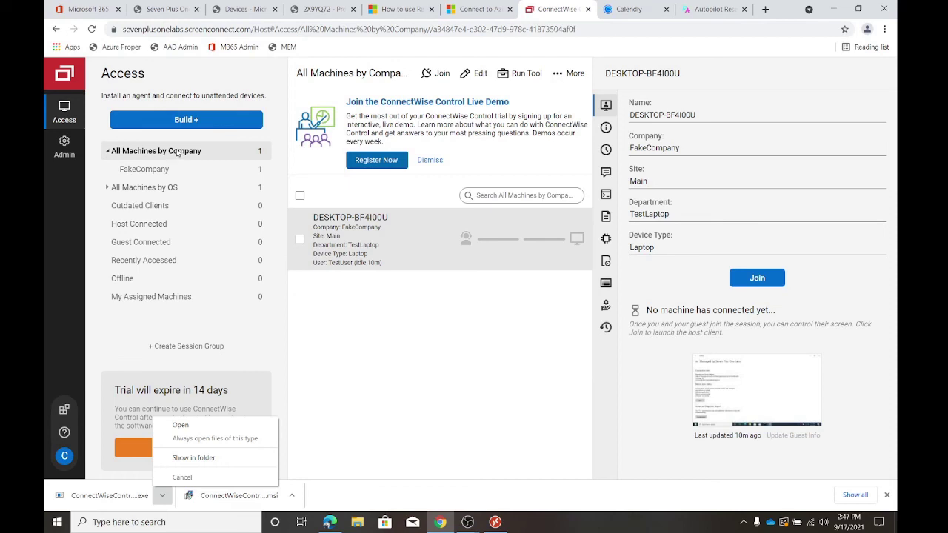
# - Switch to Endpoint Manager, open the Cloud PC ending in DO8-5K from all devices and sync it remotely
pyautogui.click(311, 12)
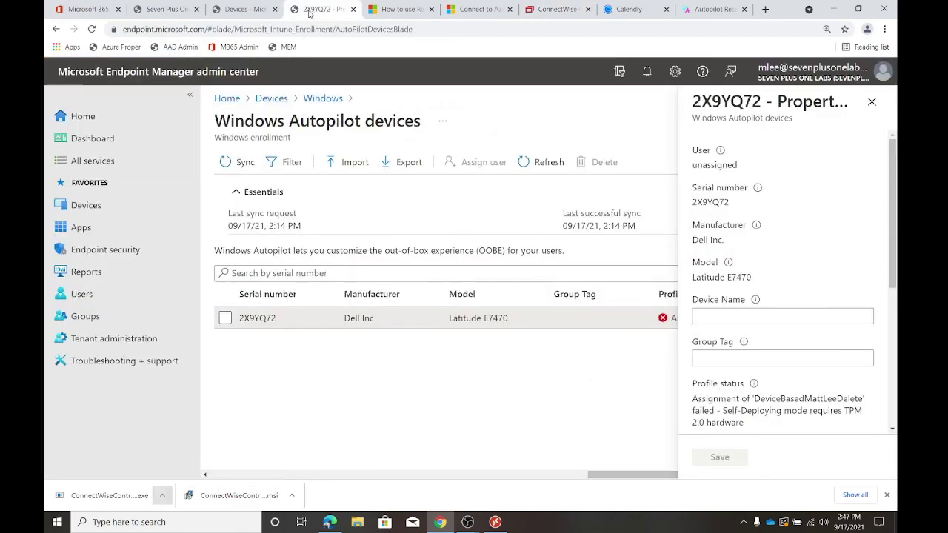
pyautogui.click(243, 11)
pyautogui.click(251, 210)
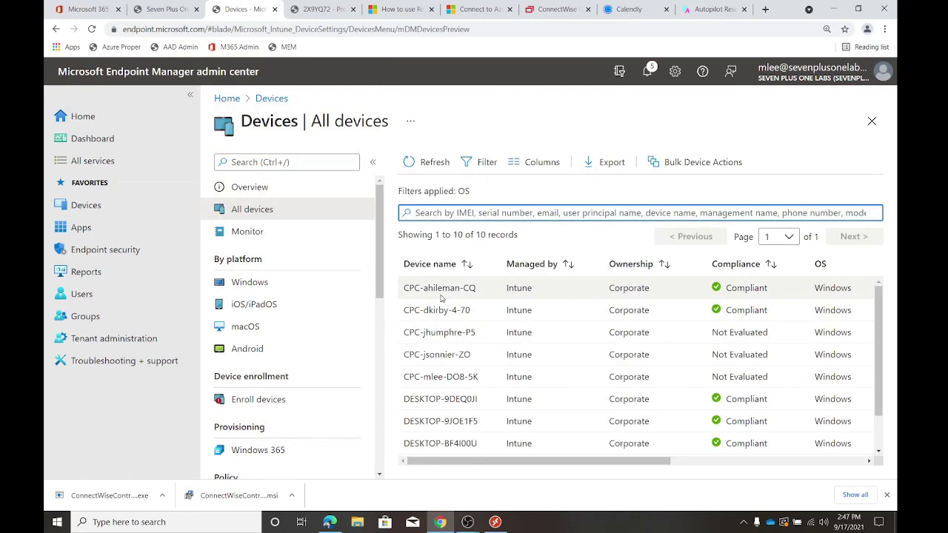
pyautogui.click(443, 377)
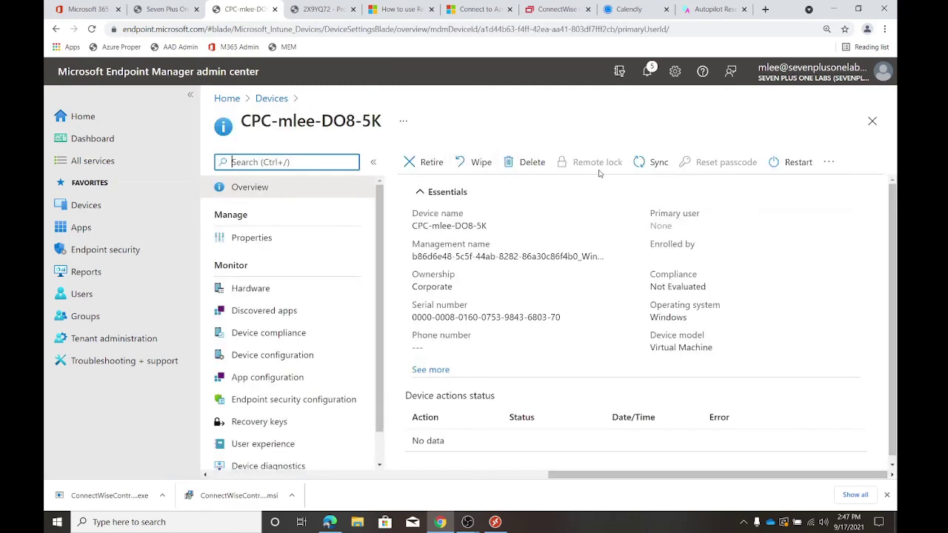
pyautogui.click(656, 163)
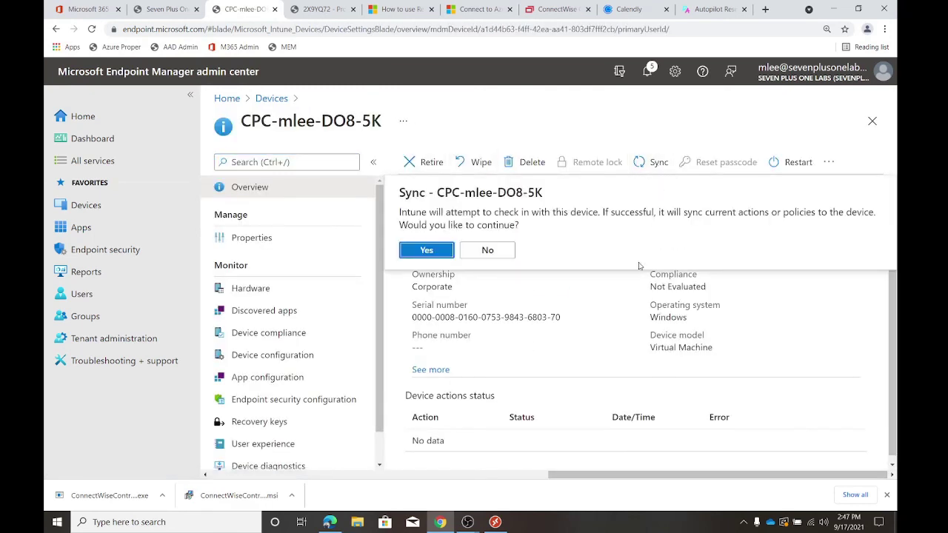
pyautogui.click(433, 252)
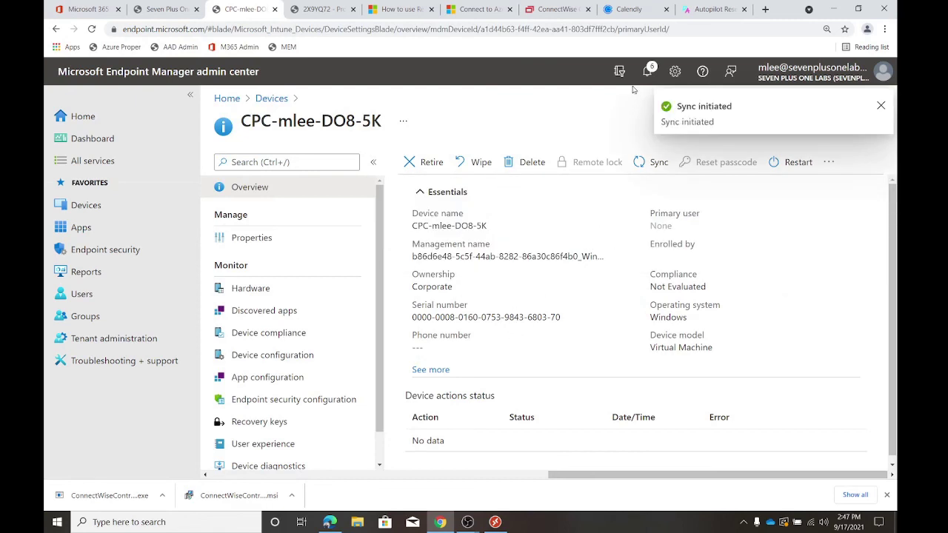
# - Return to the Windows Autopilot devices list and examine the Latitude E7470's properties, including its associated Intune and Azure AD devices
pyautogui.click(559, 9)
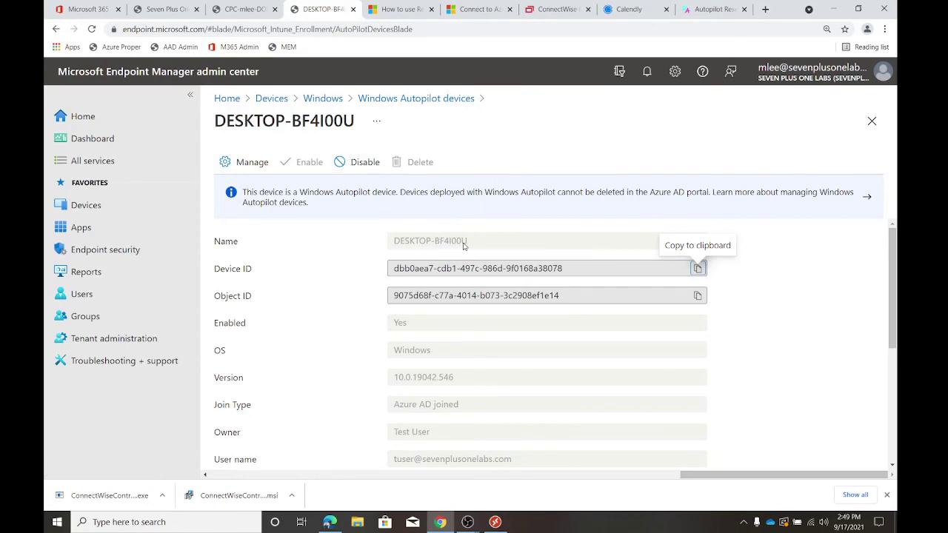
pyautogui.click(416, 101)
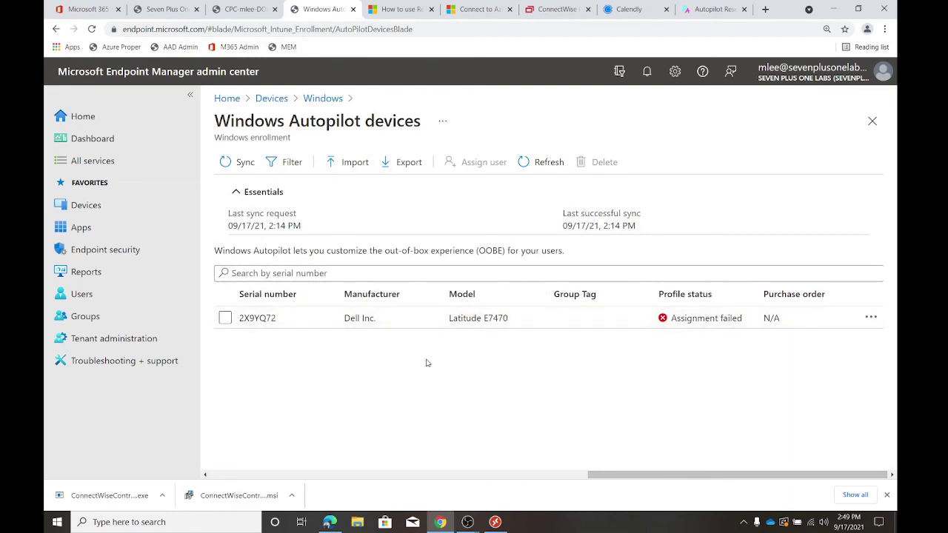
pyautogui.click(567, 318)
pyautogui.scroll(-4, 809, 340)
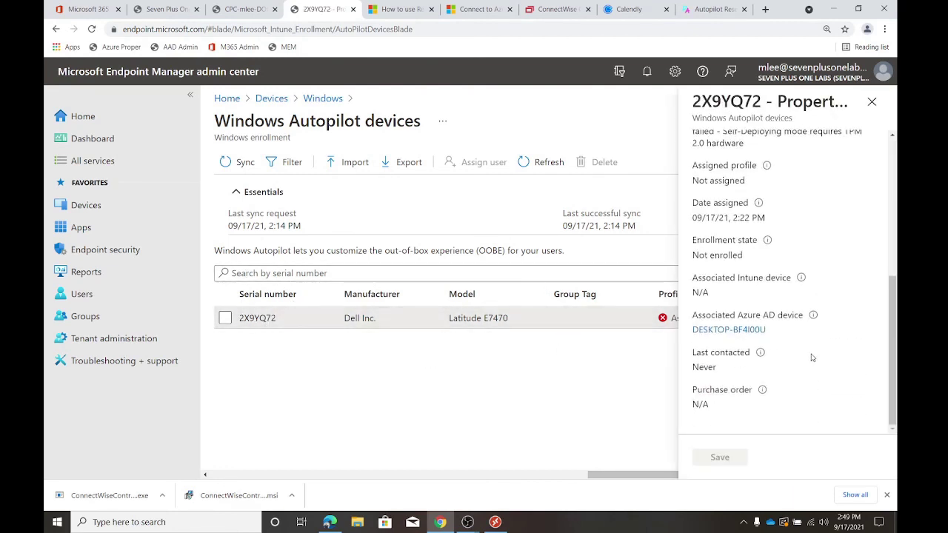
pyautogui.moveTo(730, 296); pyautogui.dragTo(672, 344)
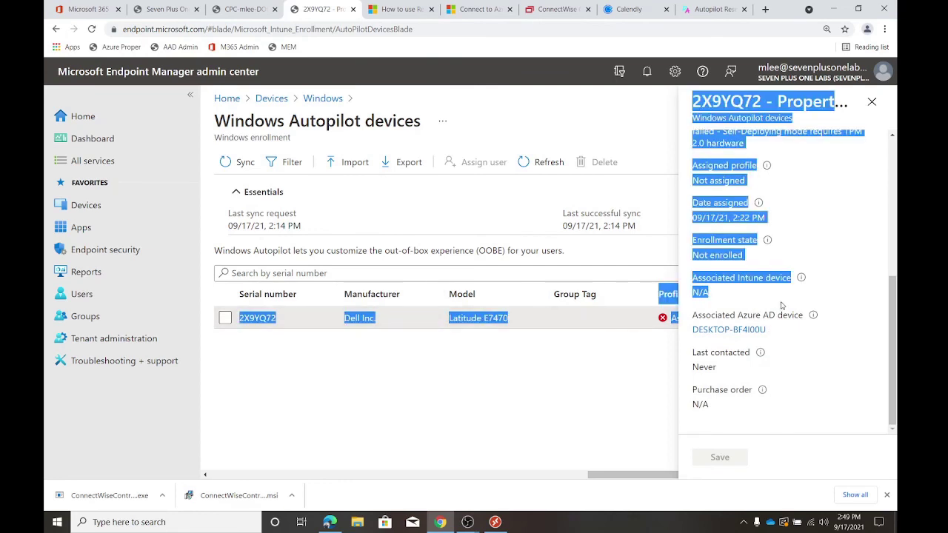
pyautogui.click(796, 335)
pyautogui.moveTo(771, 330); pyautogui.dragTo(692, 330)
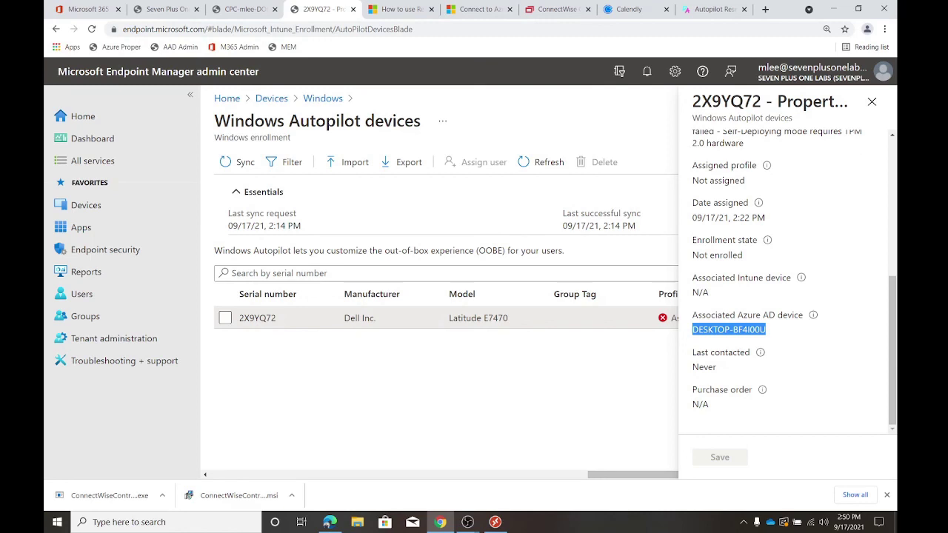
pyautogui.hotkey('alt', 'Tab')
pyautogui.hotkey('alt', 'Tab')
pyautogui.hotkey('alt', 'Tab')
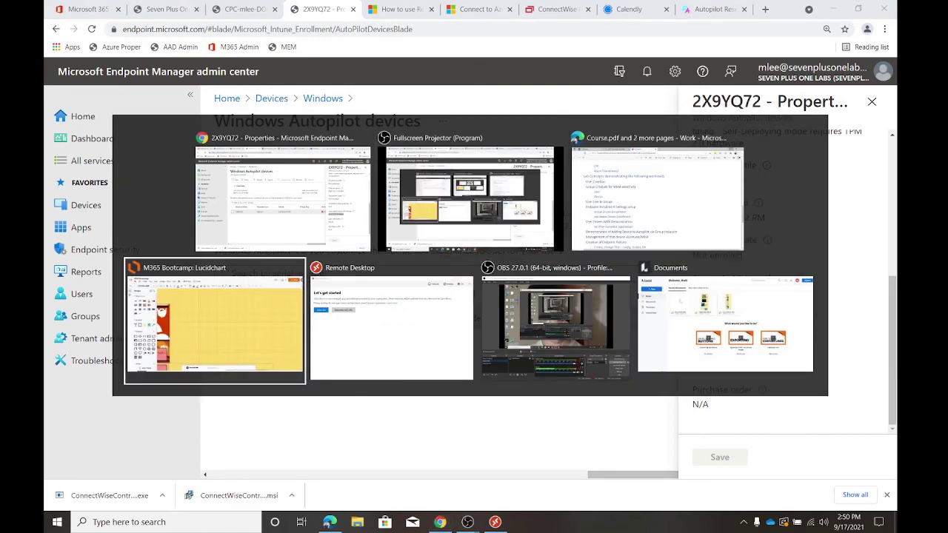
pyautogui.hotkey('alt', 'Tab')
pyautogui.hotkey('alt', 'Tab')
pyautogui.hotkey('alt', 'Tab')
pyautogui.hotkey('alt', 'Tab')
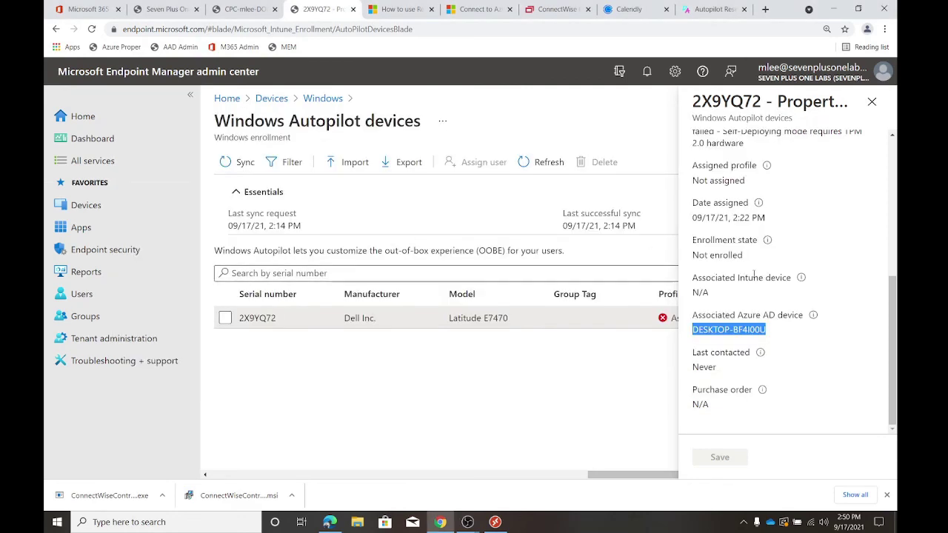
# - Check the laptop's session in ConnectWise Control again, then return to the Cloud PC's overview in Endpoint Manager
pyautogui.click(569, 10)
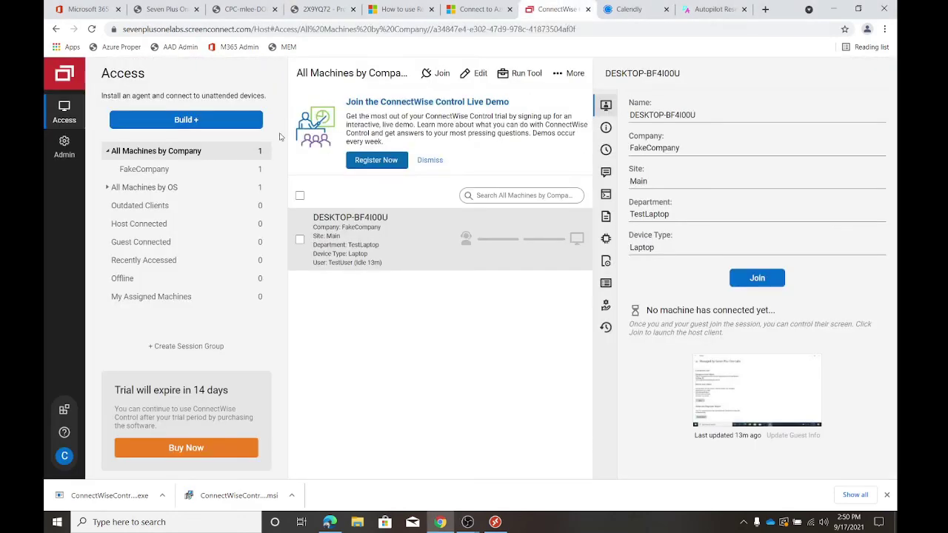
pyautogui.click(474, 12)
pyautogui.click(385, 12)
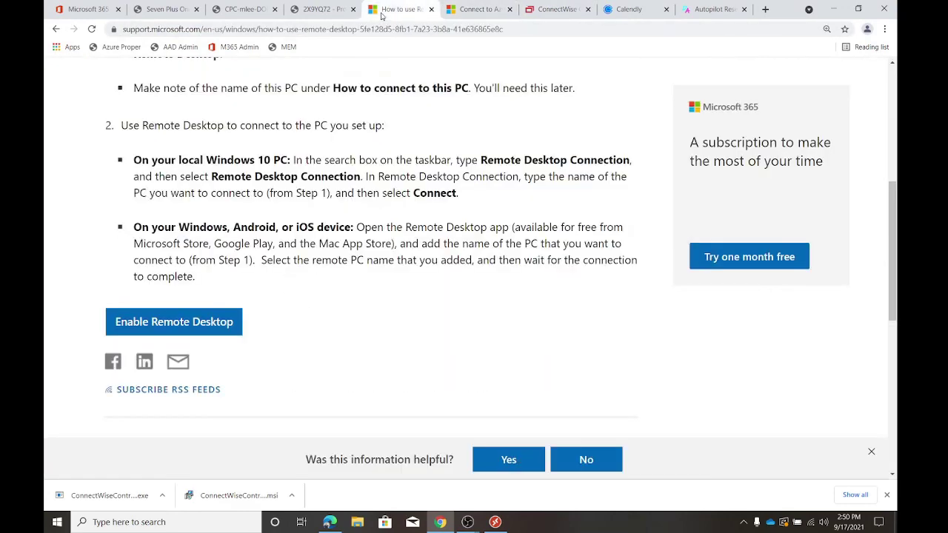
pyautogui.click(324, 12)
pyautogui.click(241, 9)
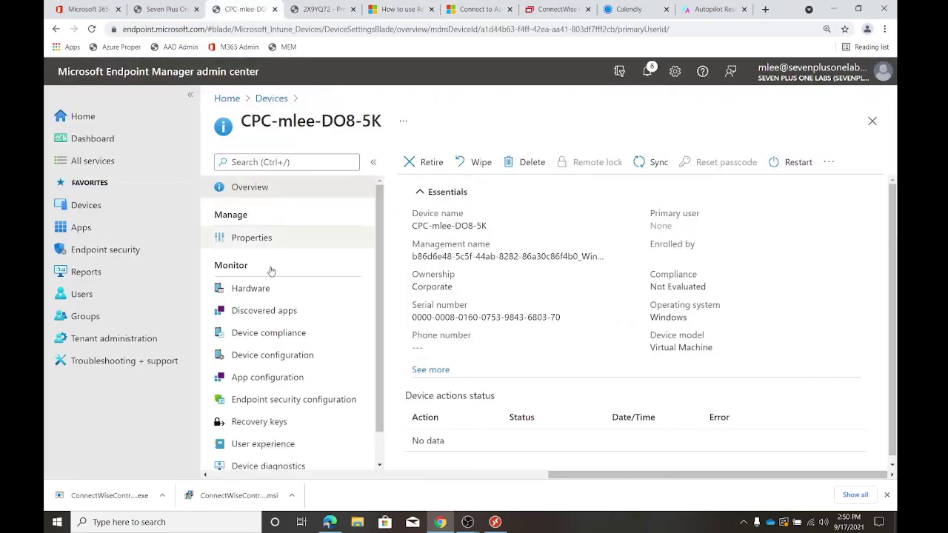